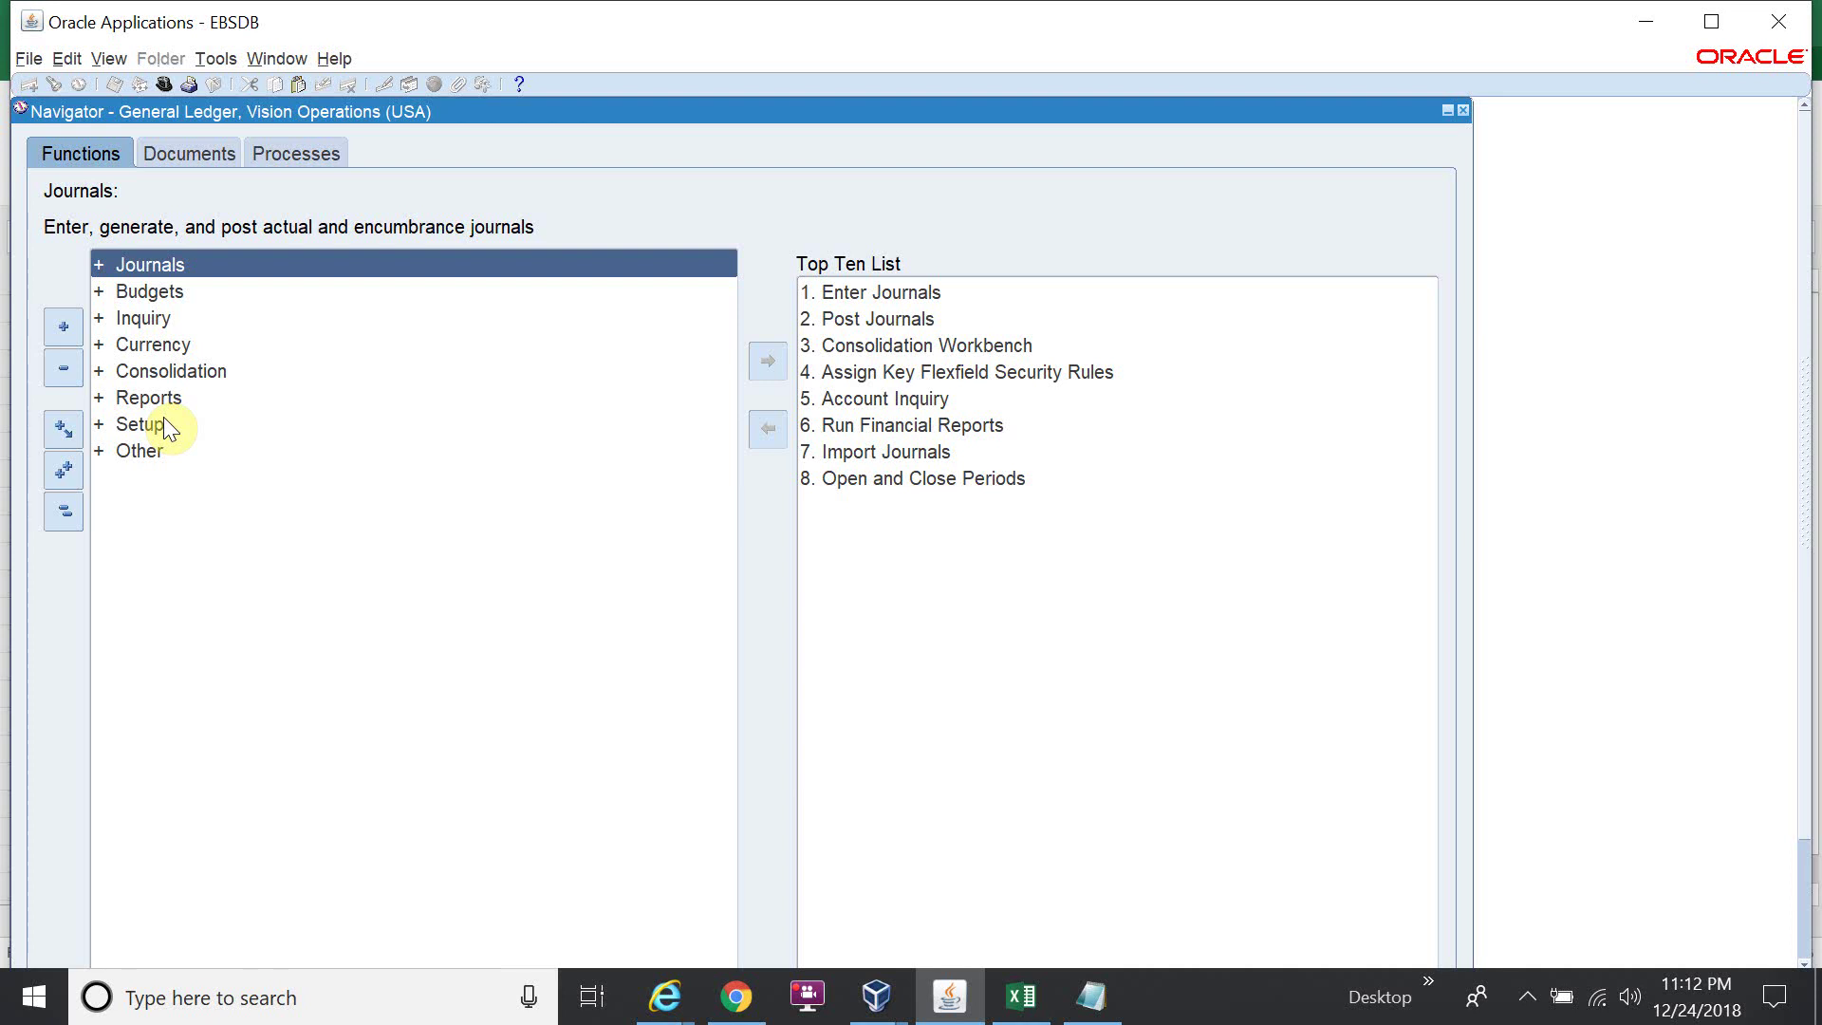
Open the Daily Rates form from the currency rates setup
double_click(164, 421)
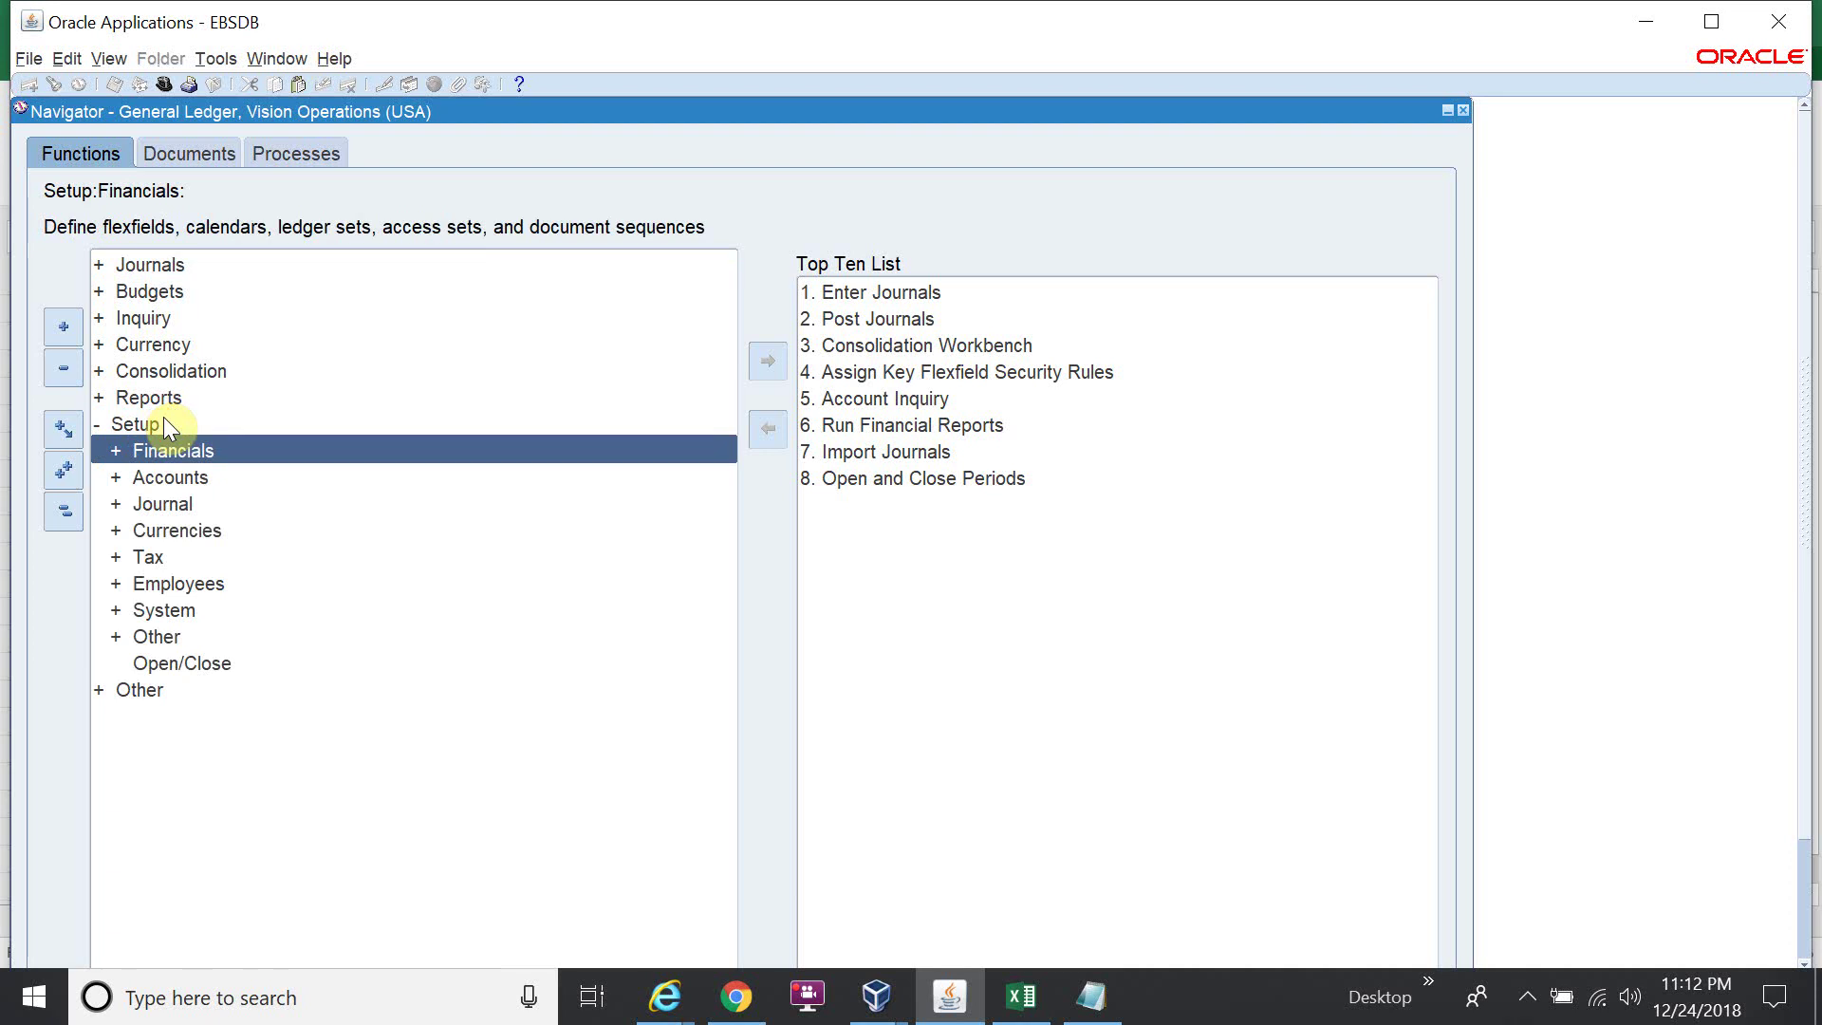
double_click(197, 532)
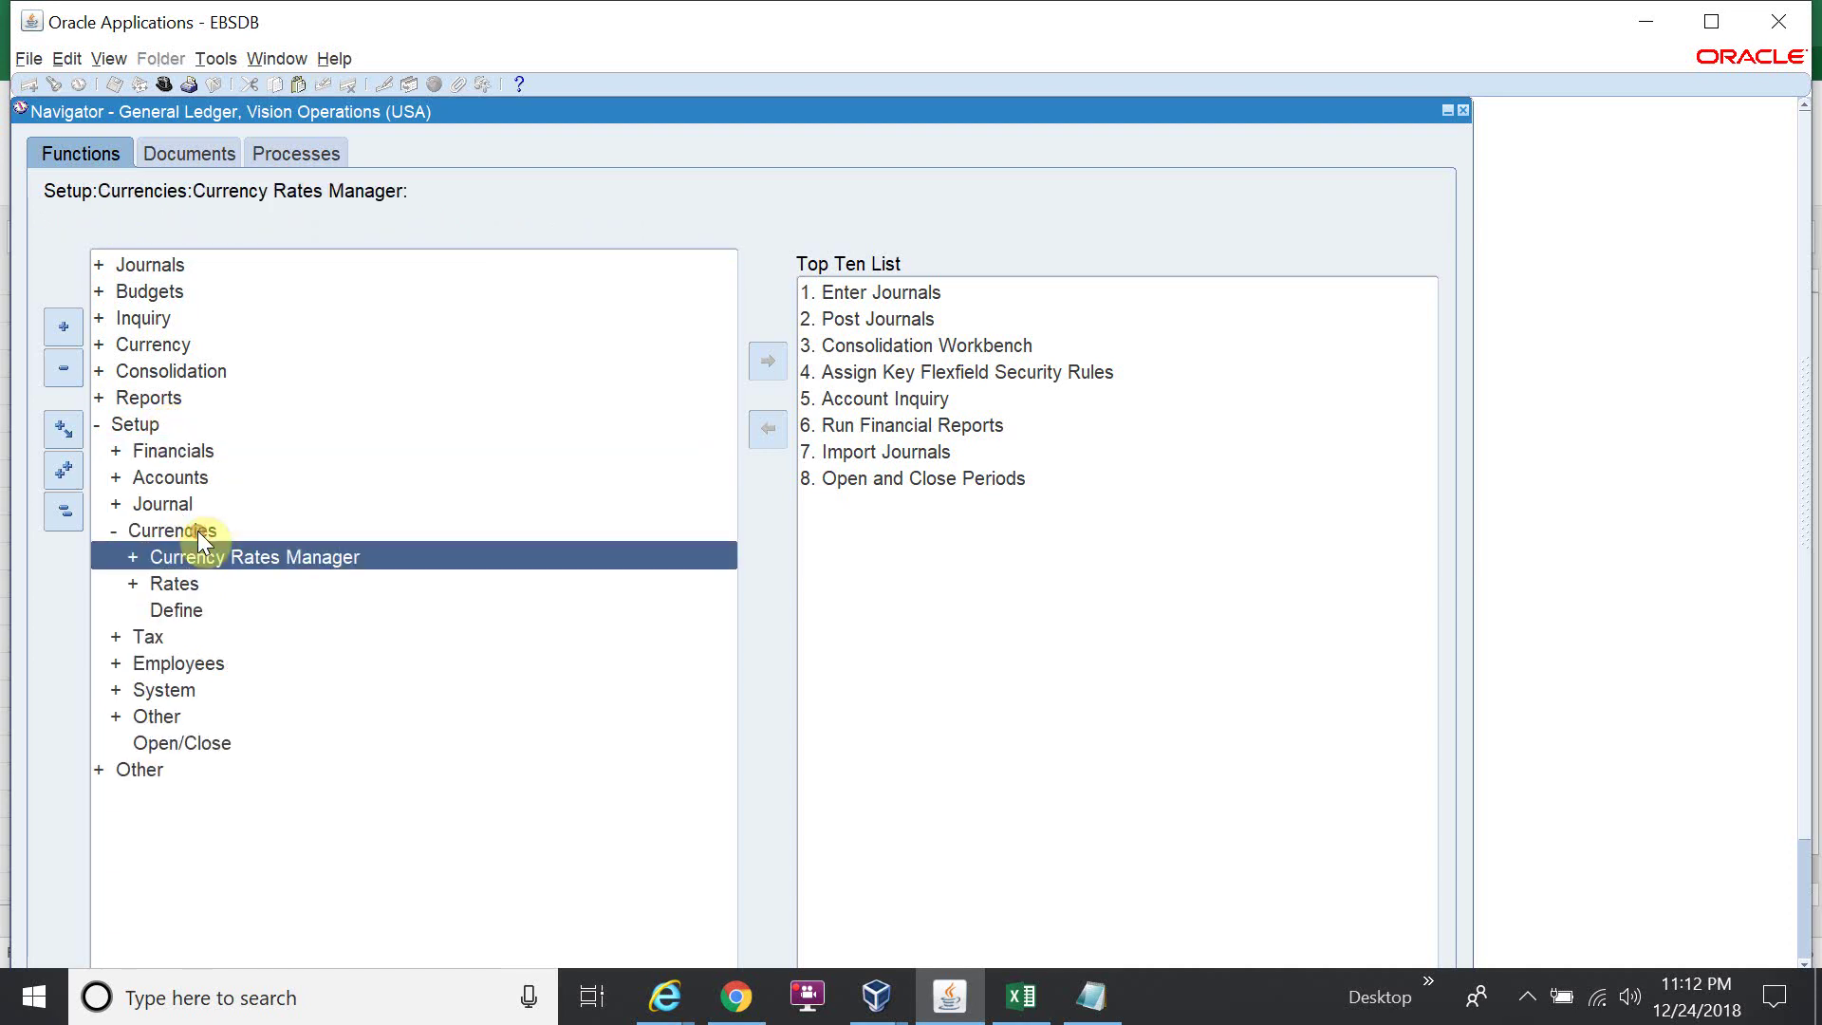
double_click(202, 583)
double_click(202, 607)
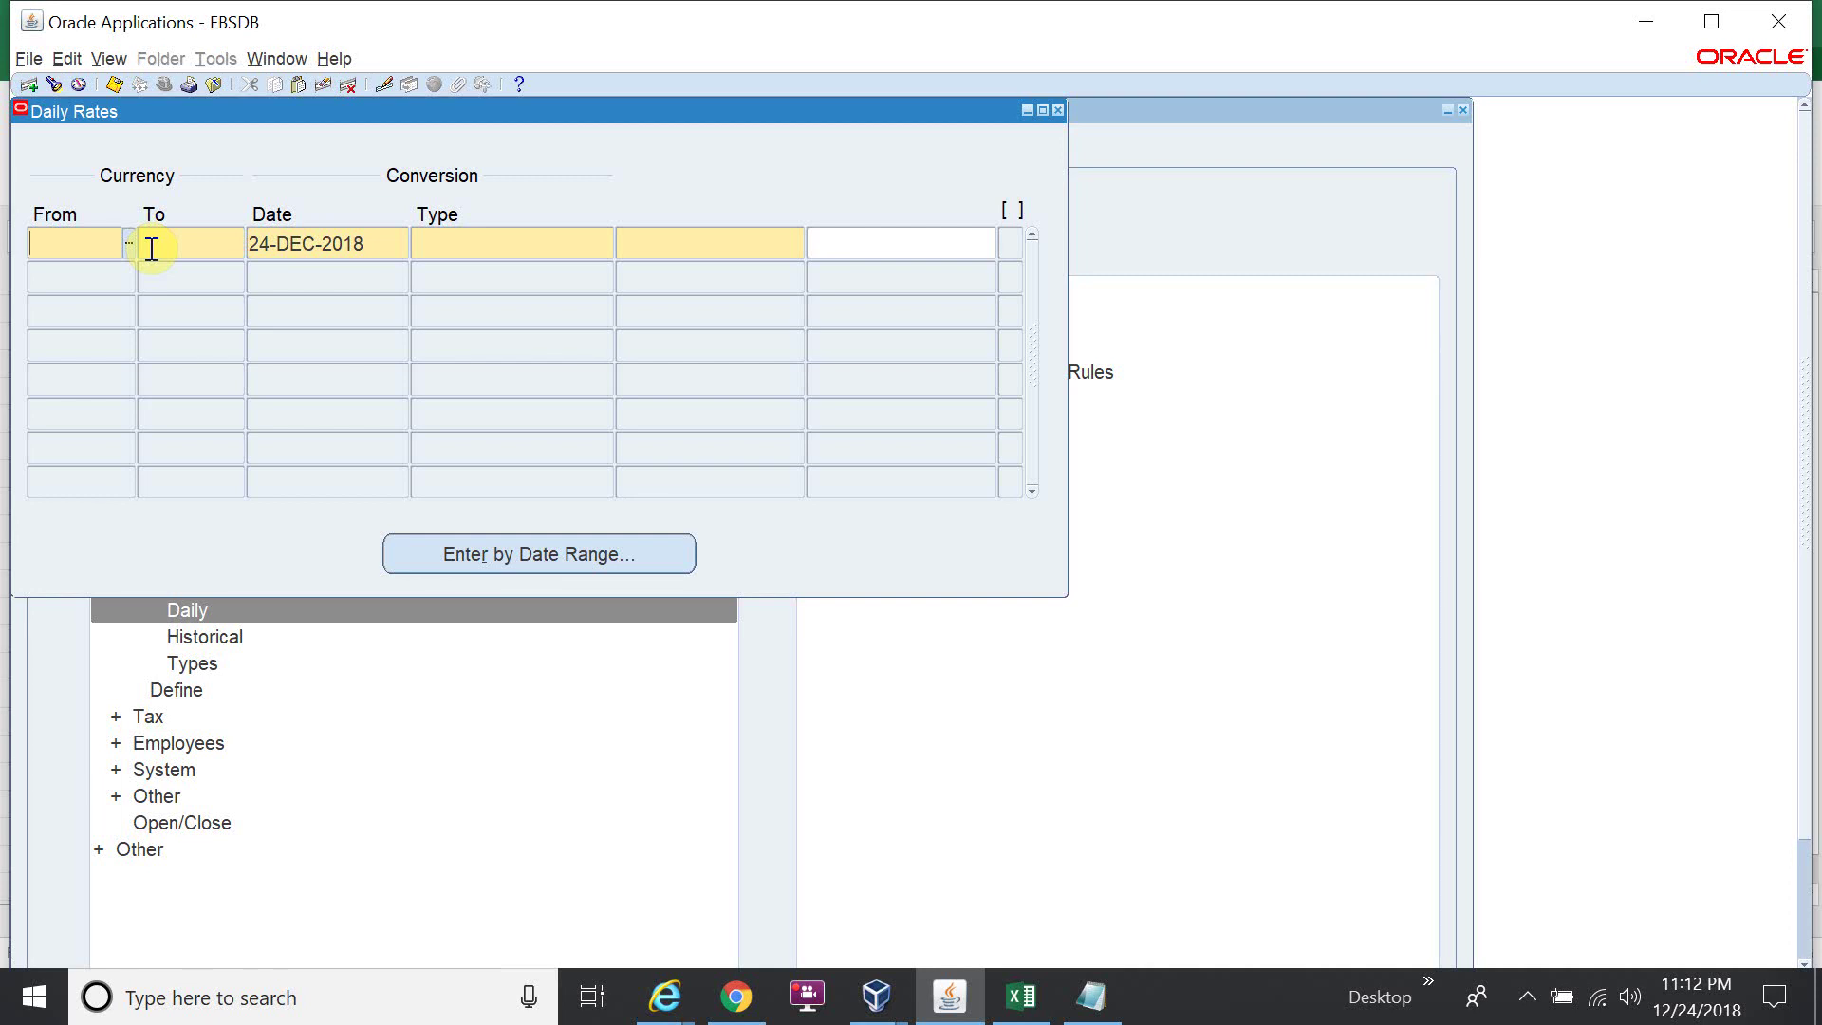
Start a daily rate entry from EUR to USD with the conversion date 01-MAR-2016
text(eur)
key(Tab)
text(usd)
key(Tab)
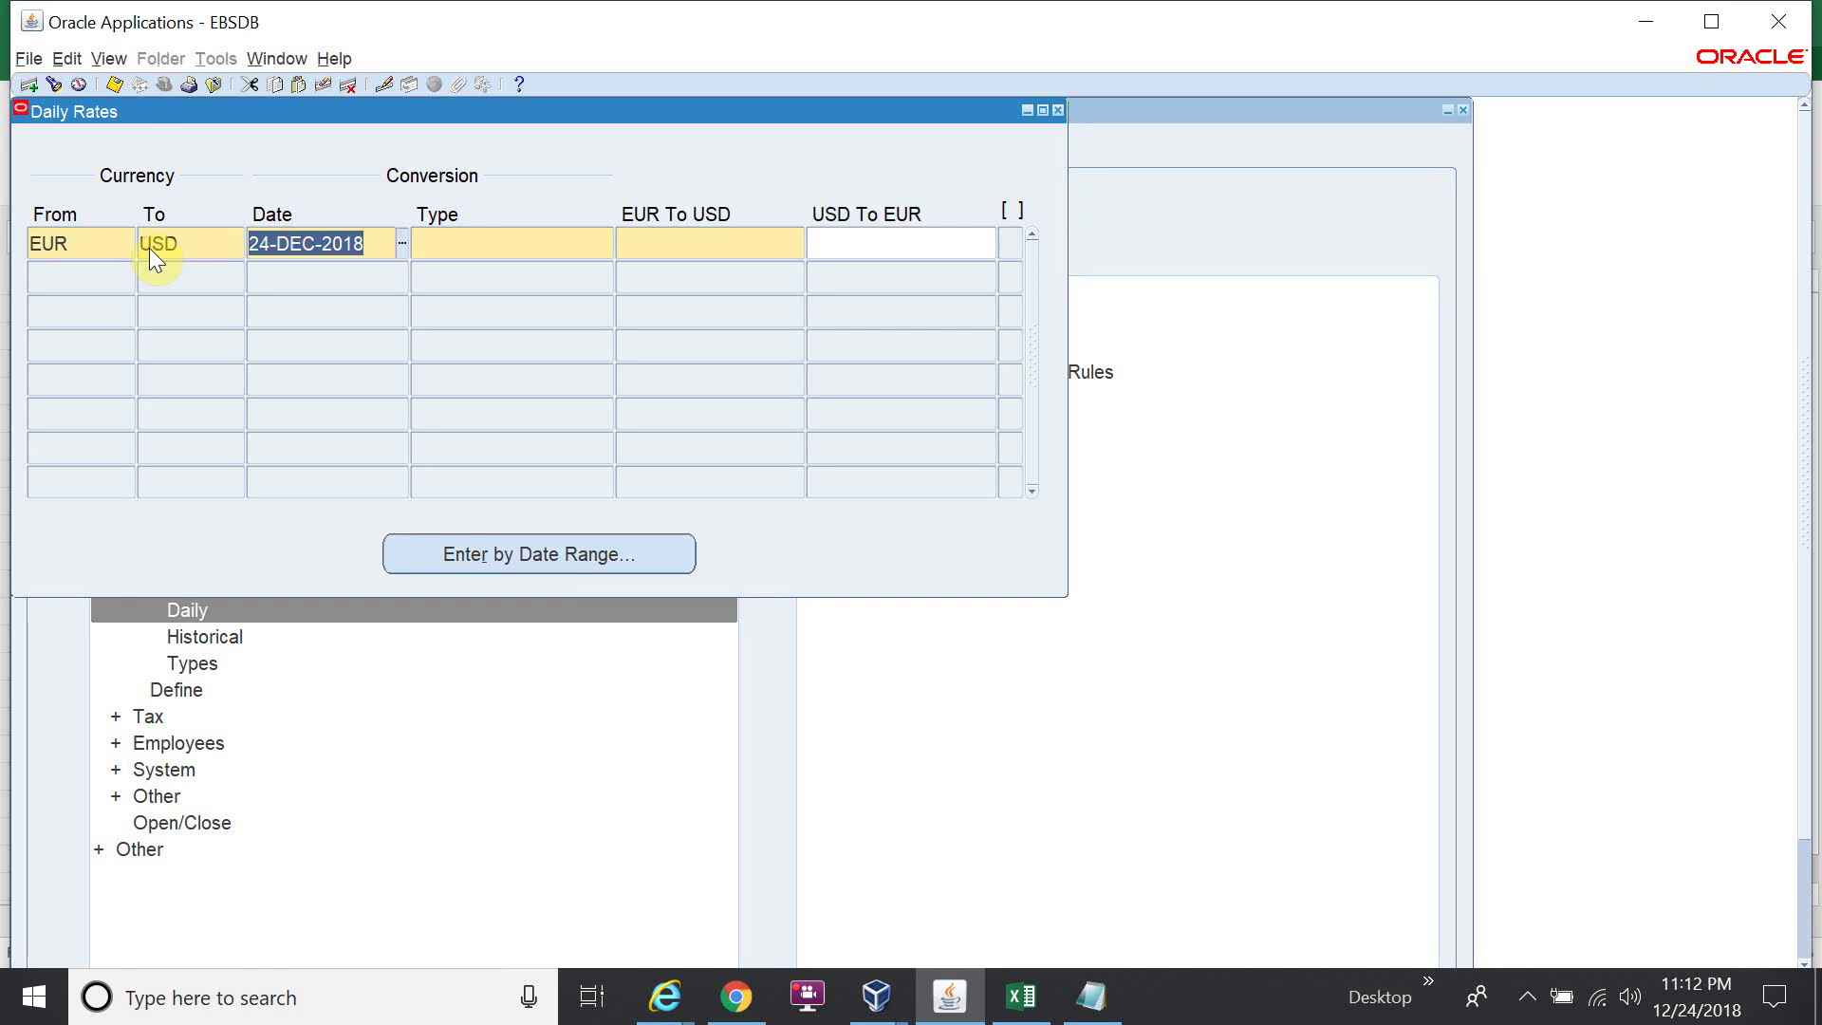
text(01-MAR-18)
key(Tab)
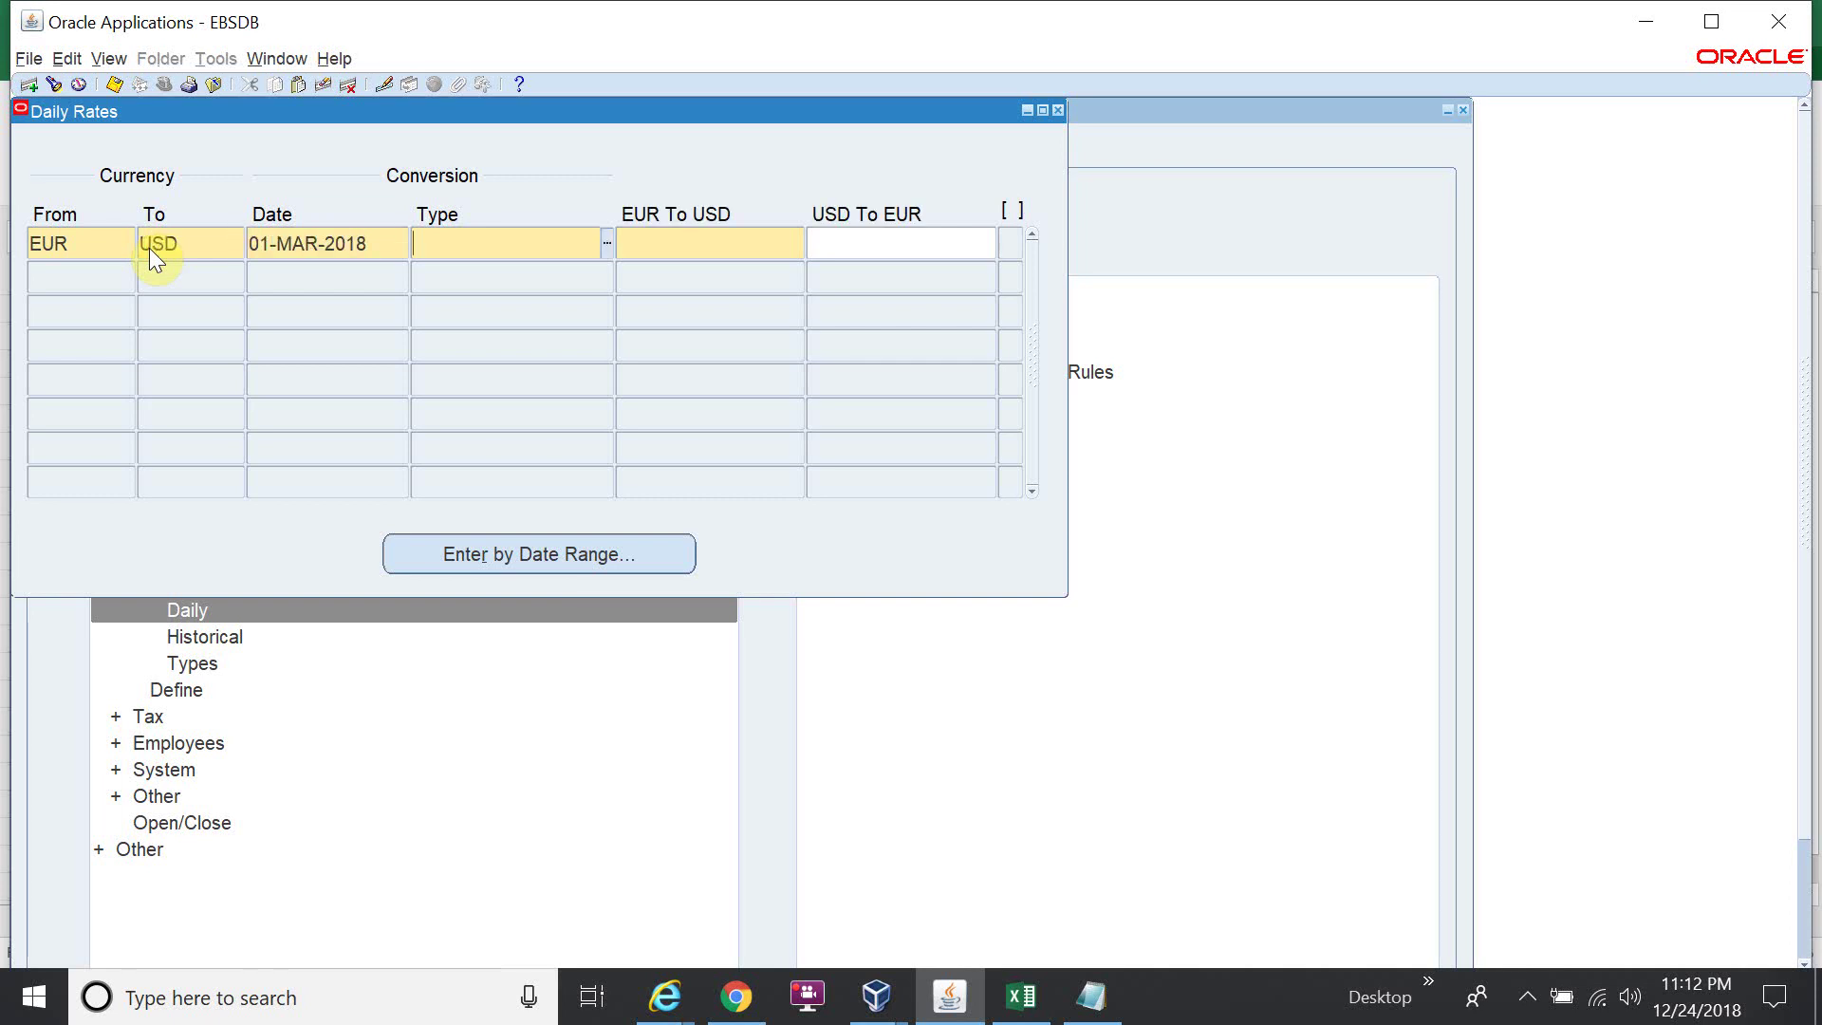
key(shift+Tab)
text(01-MAR-20)
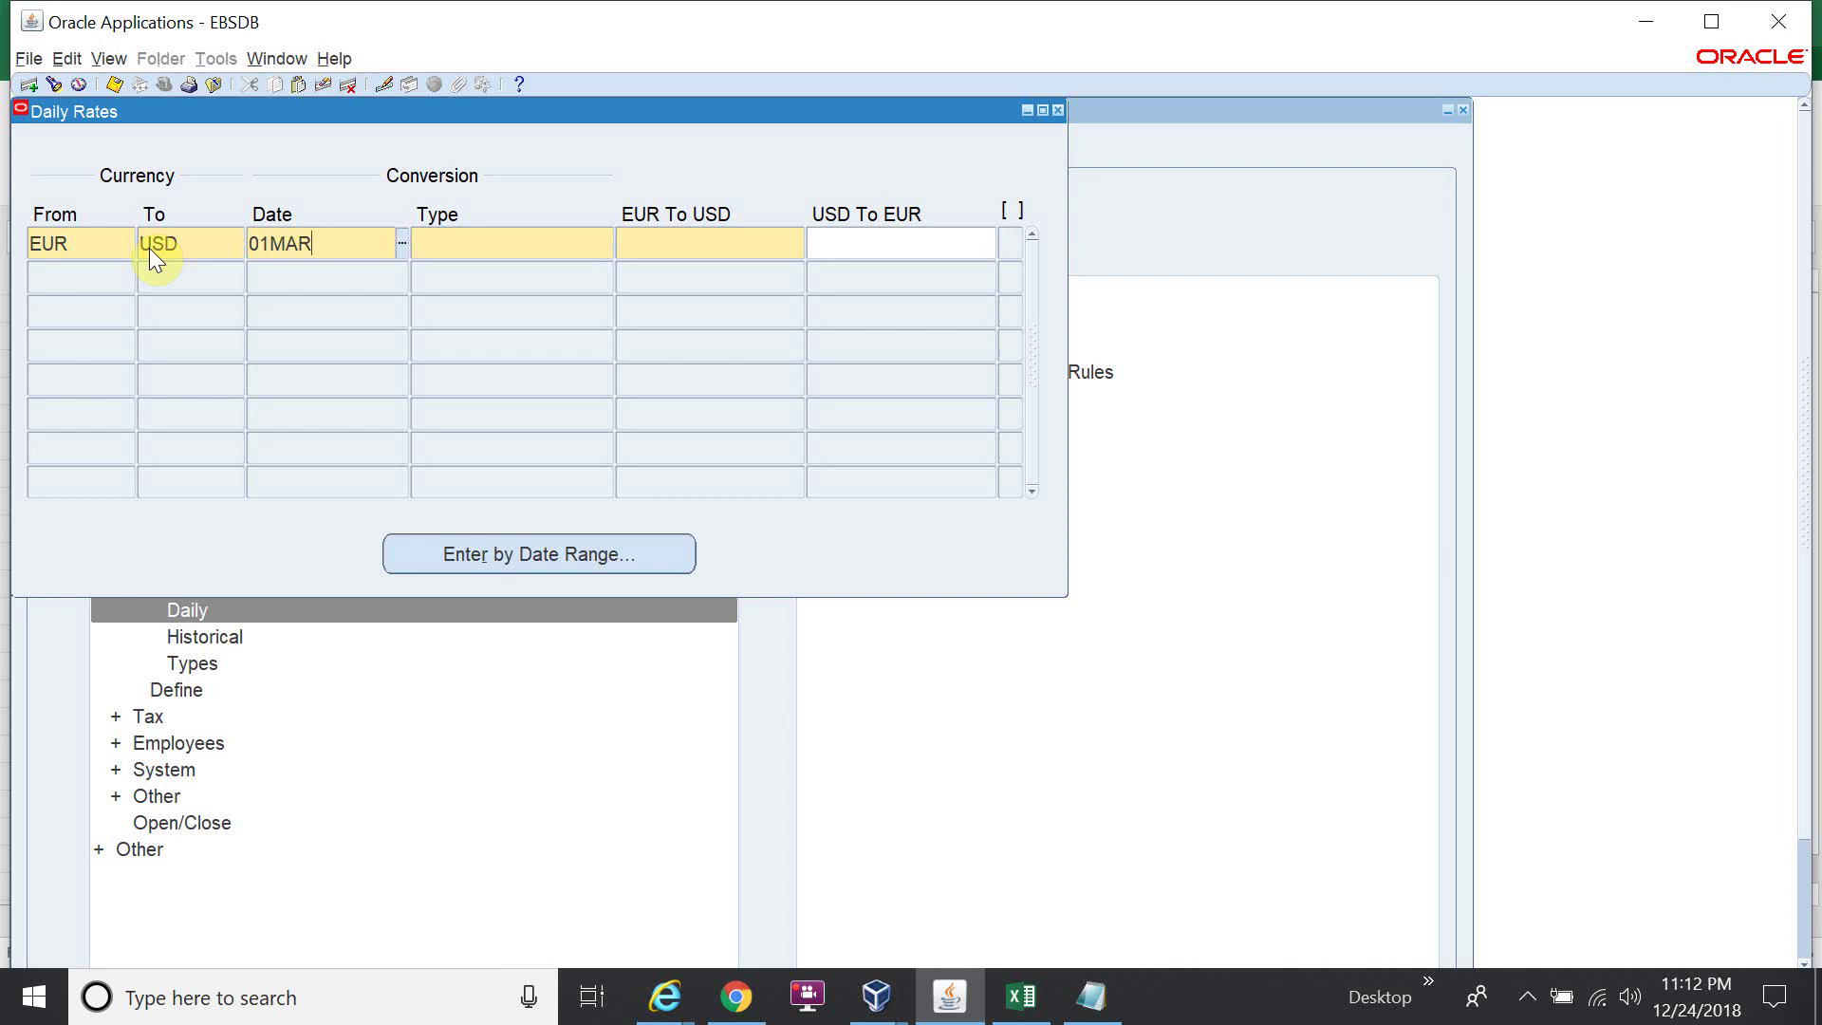
text(16)
key(Tab)
Give the 01-MAR-2016 entry the Corporate conversion type and an EUR to USD rate of 1.35
text(cor)
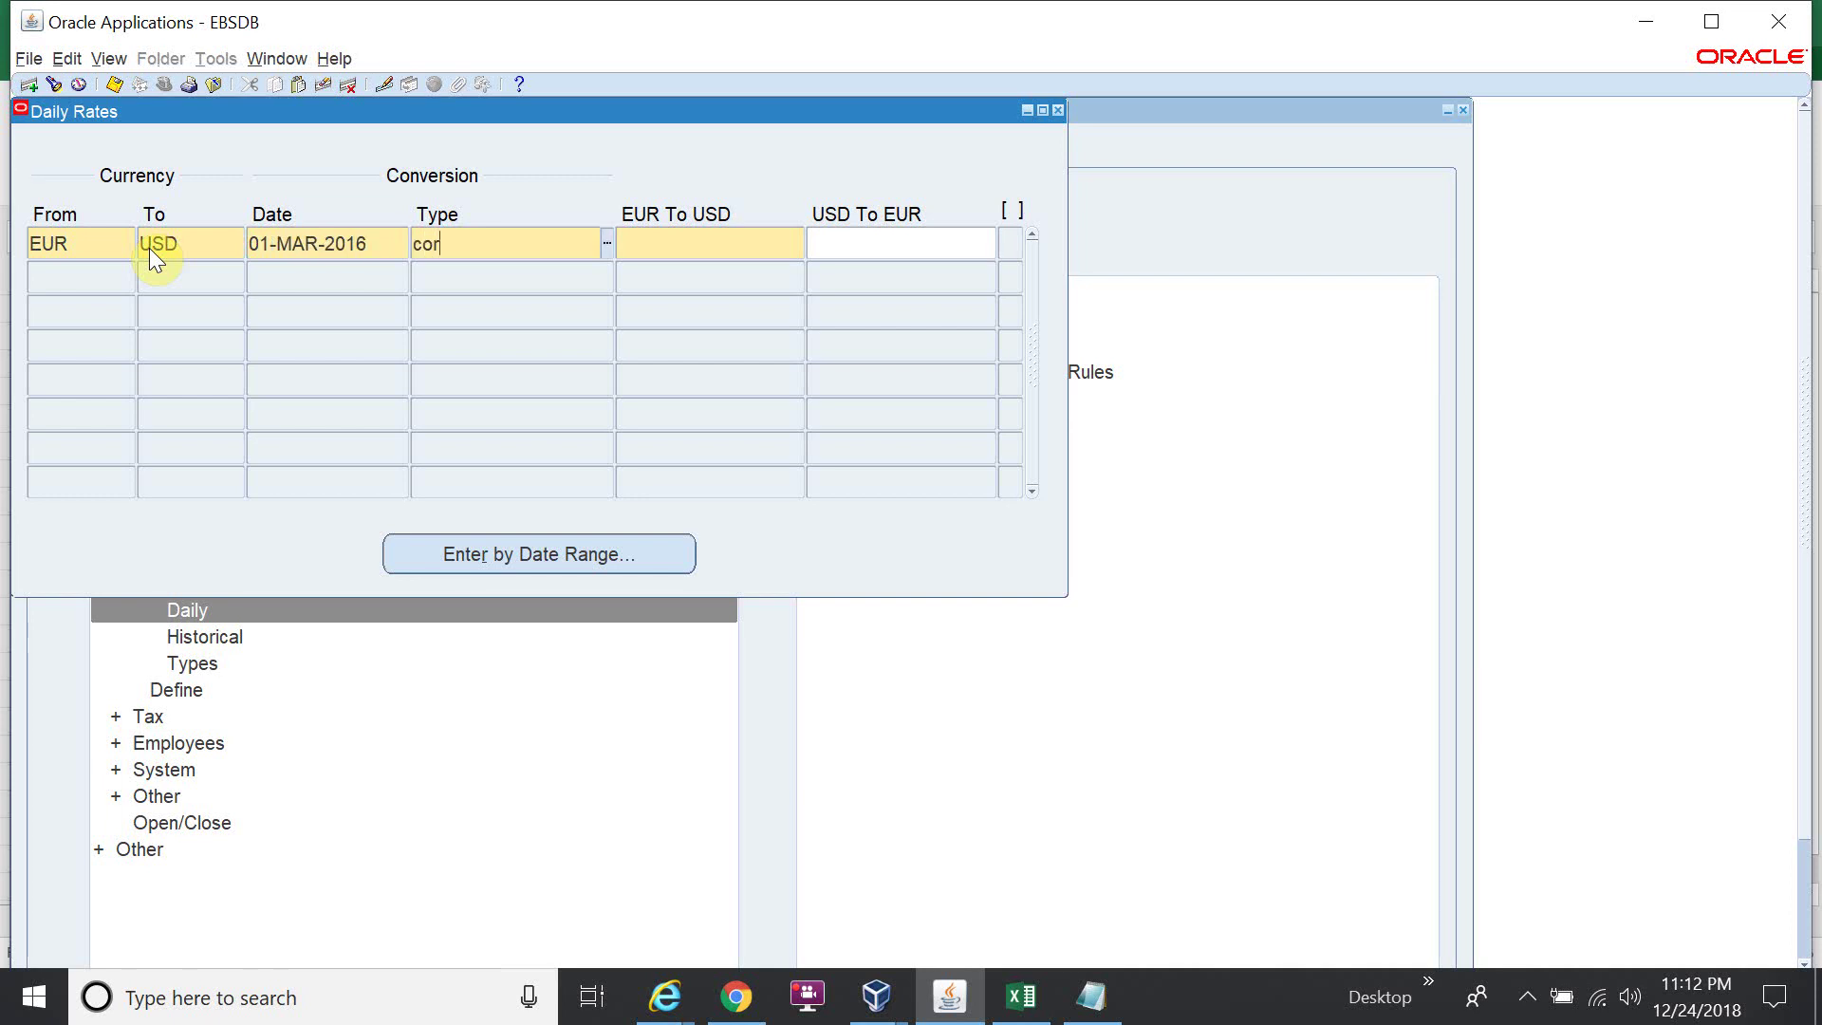
key(Tab)
text(1.35)
key(Tab)
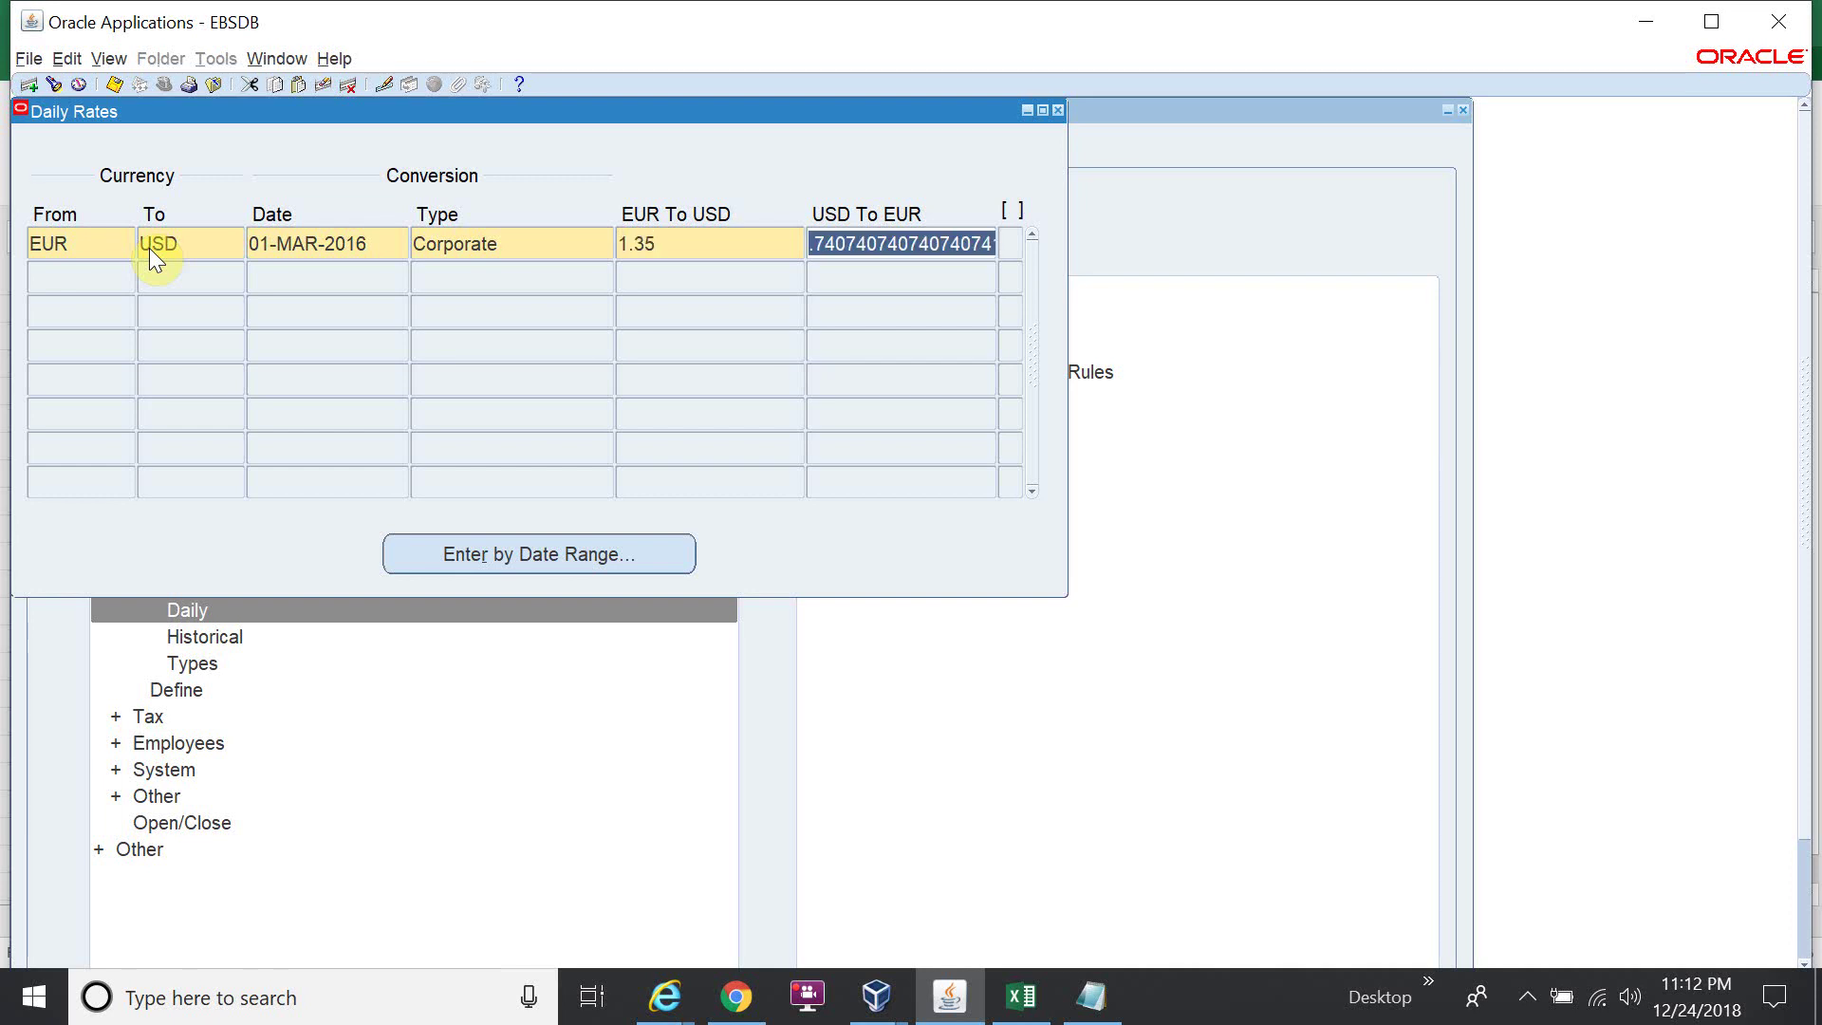
Add a second EUR to USD rate row with the conversion date 31-MAR-2016
click(93, 273)
text(eur)
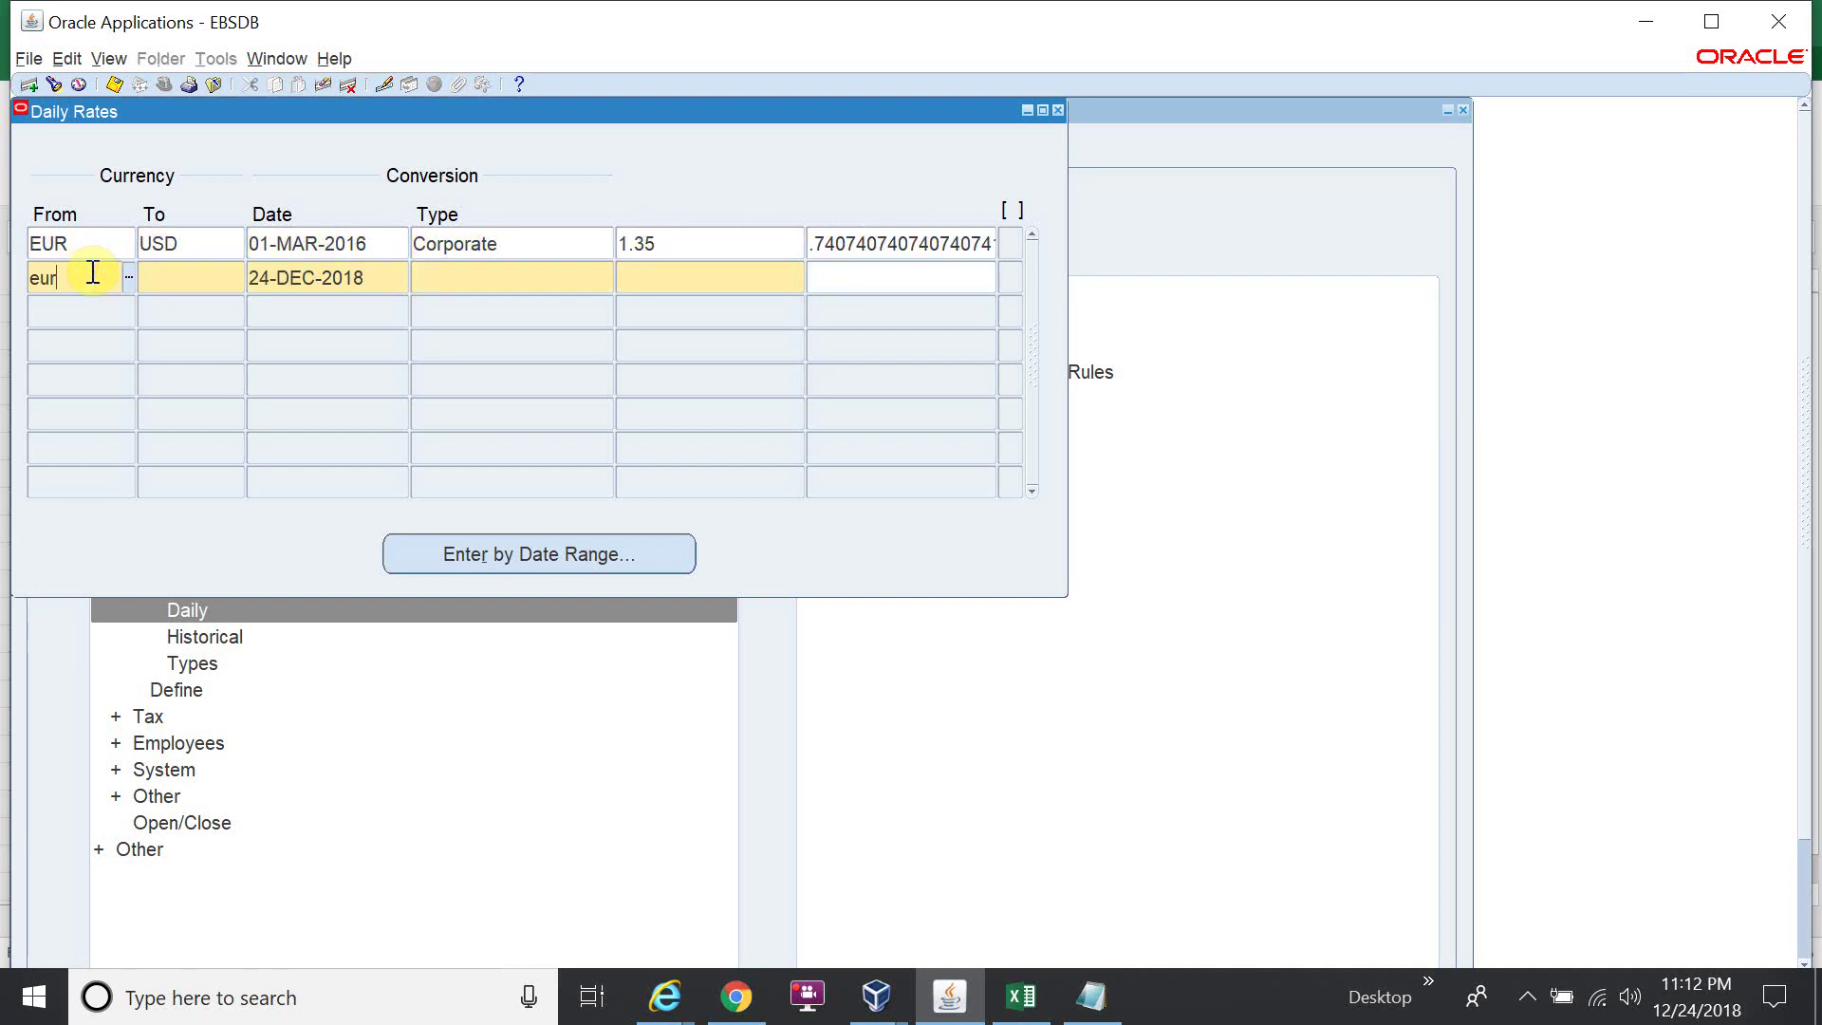
key(Tab)
text(usd)
key(Tab)
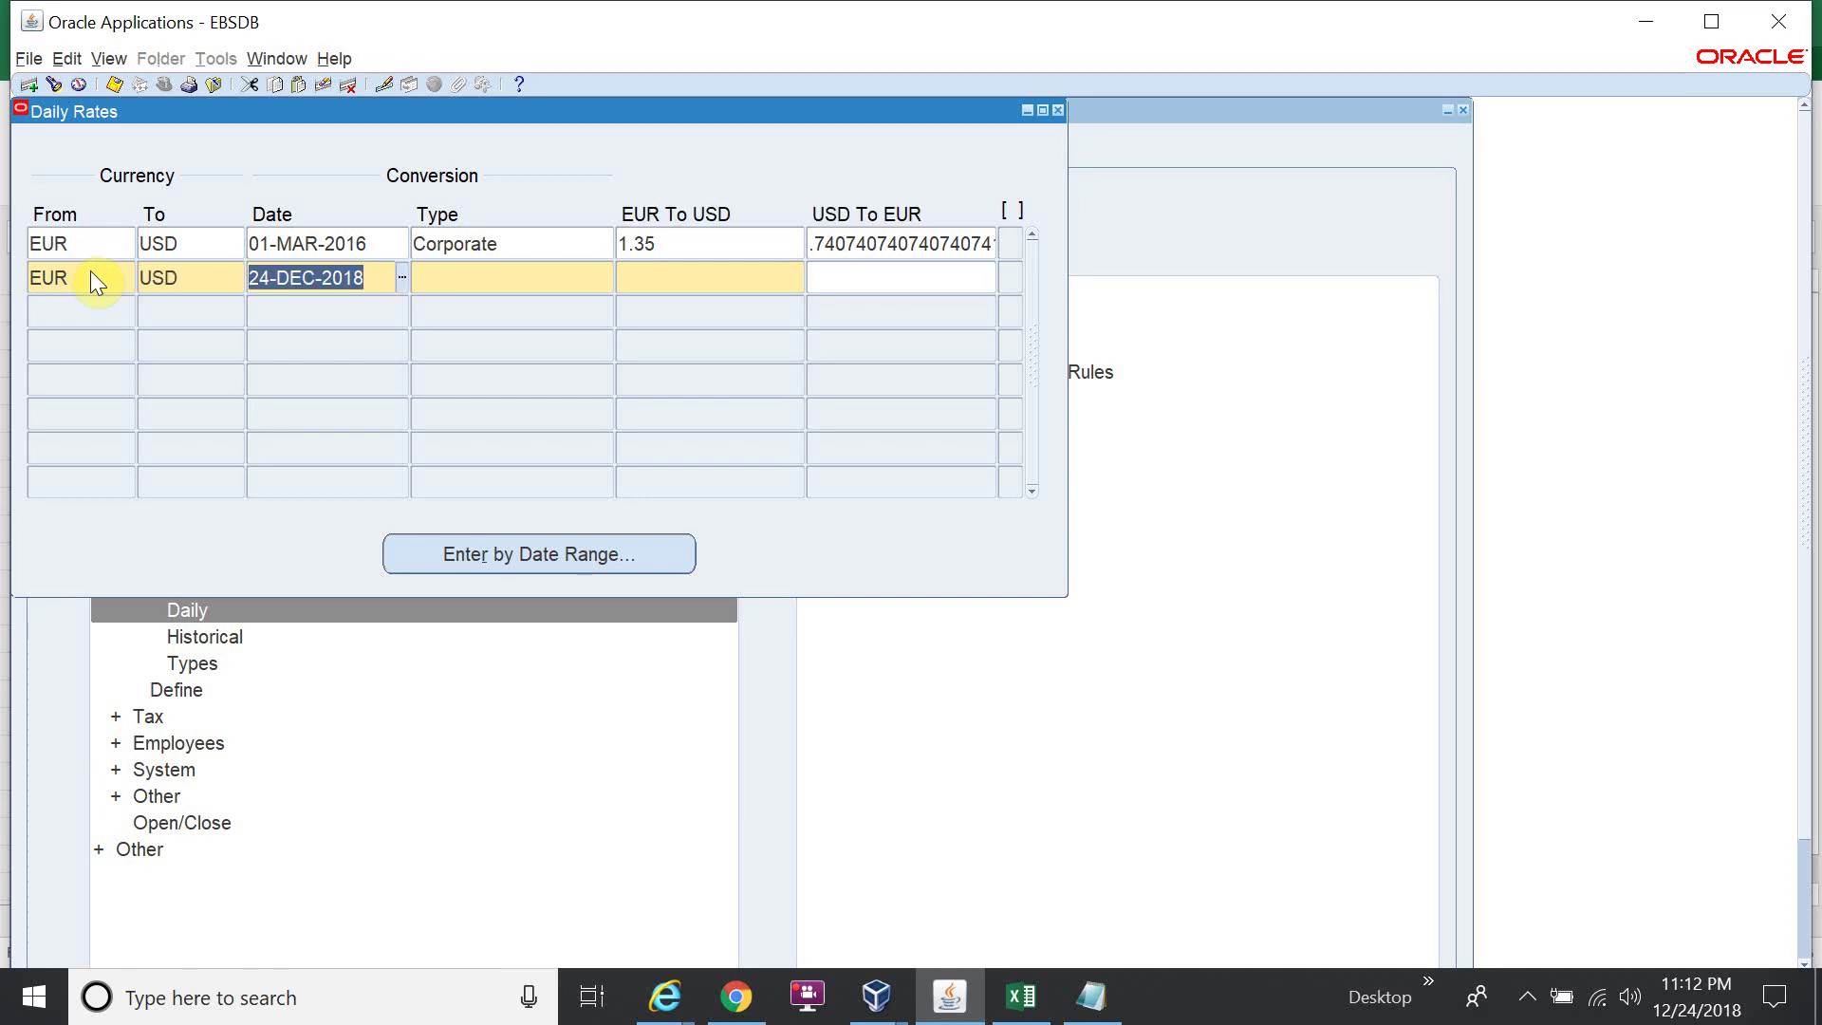
text(31mar16)
key(Tab)
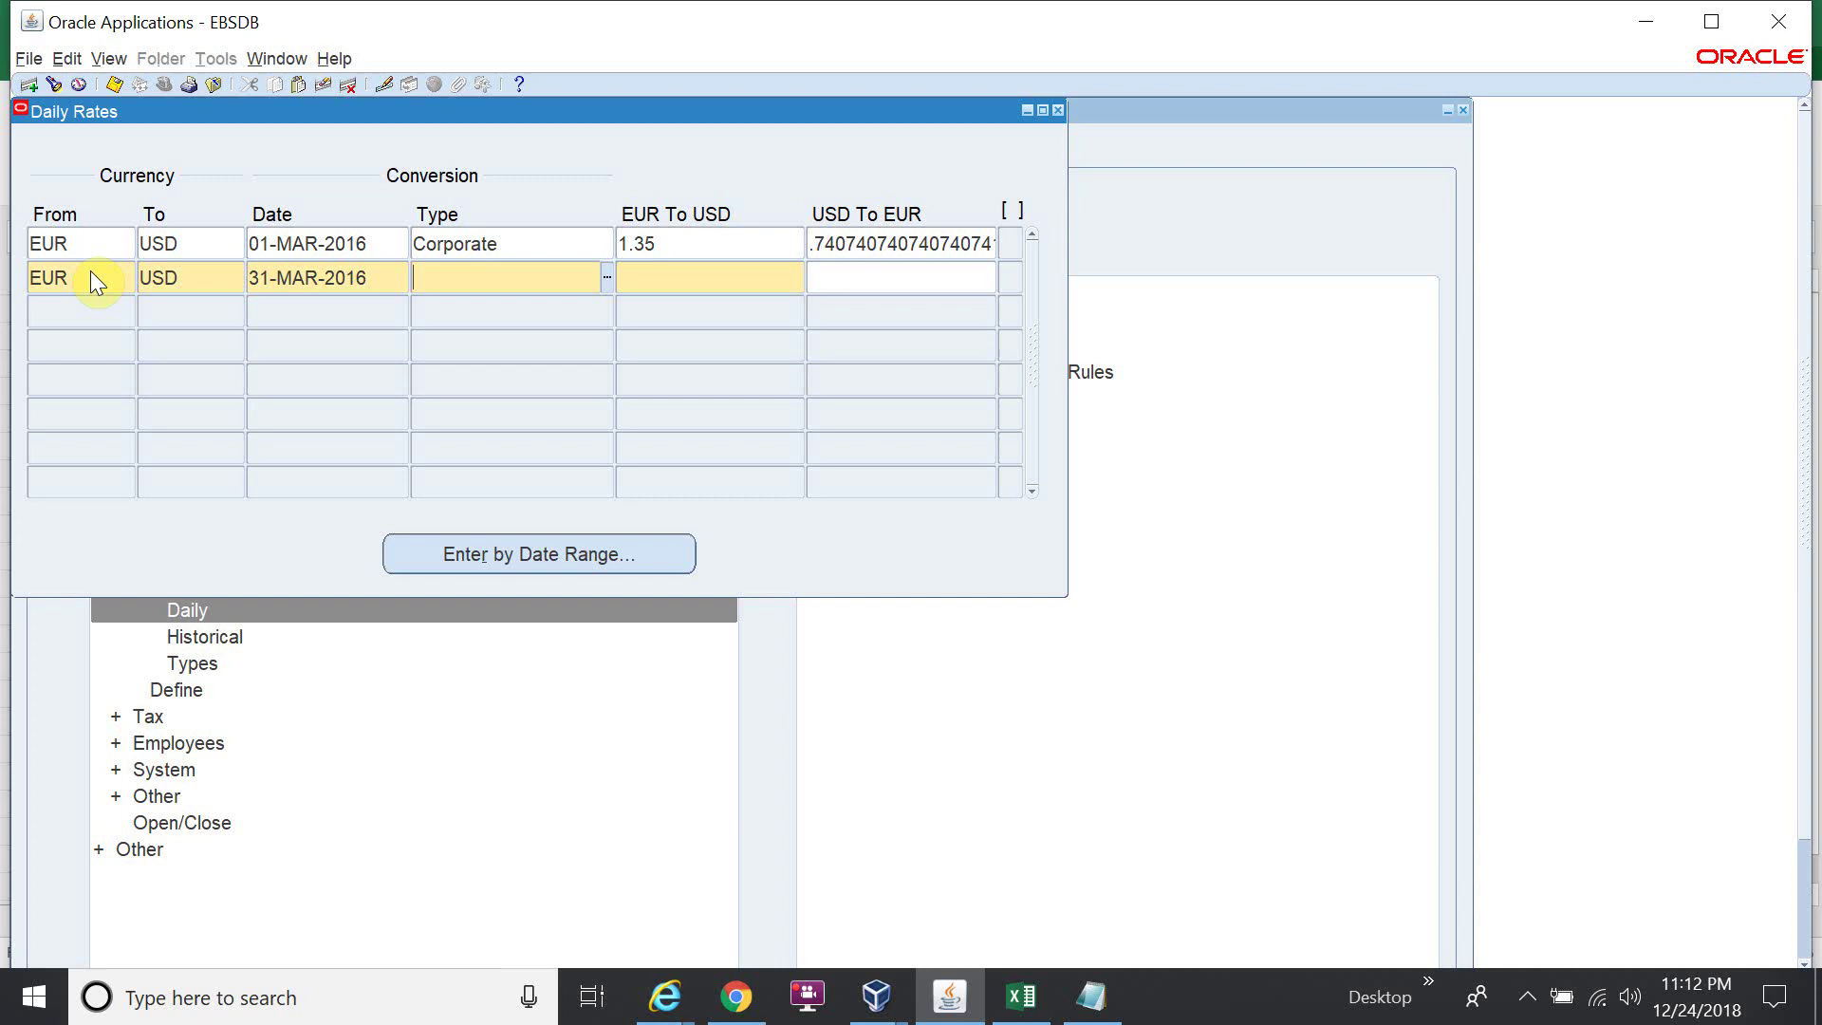
Set the 31-MAR-2016 row to the Corporate type with an EUR to USD rate of 1.75, and close the Daily Rates form
text(o)
key(BackSpace)
text(co)
key(Tab)
text(1.75)
key(Tab)
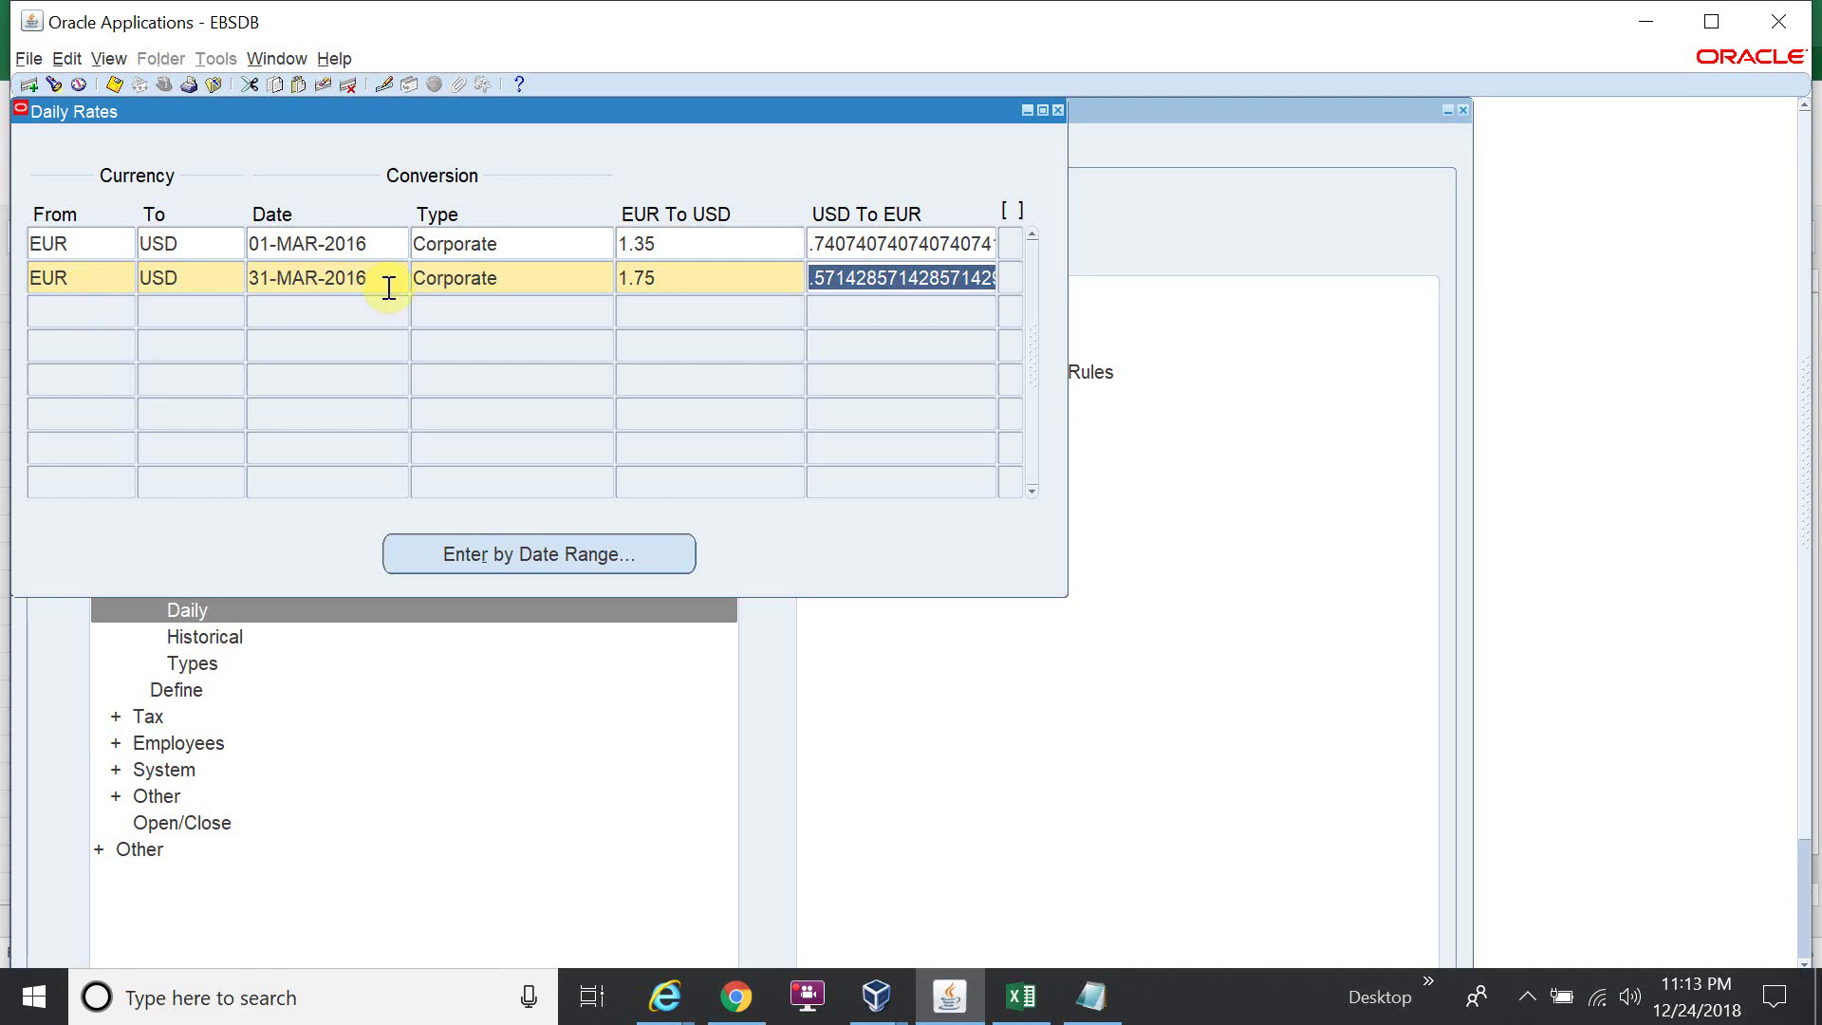
key(ctrl+F4)
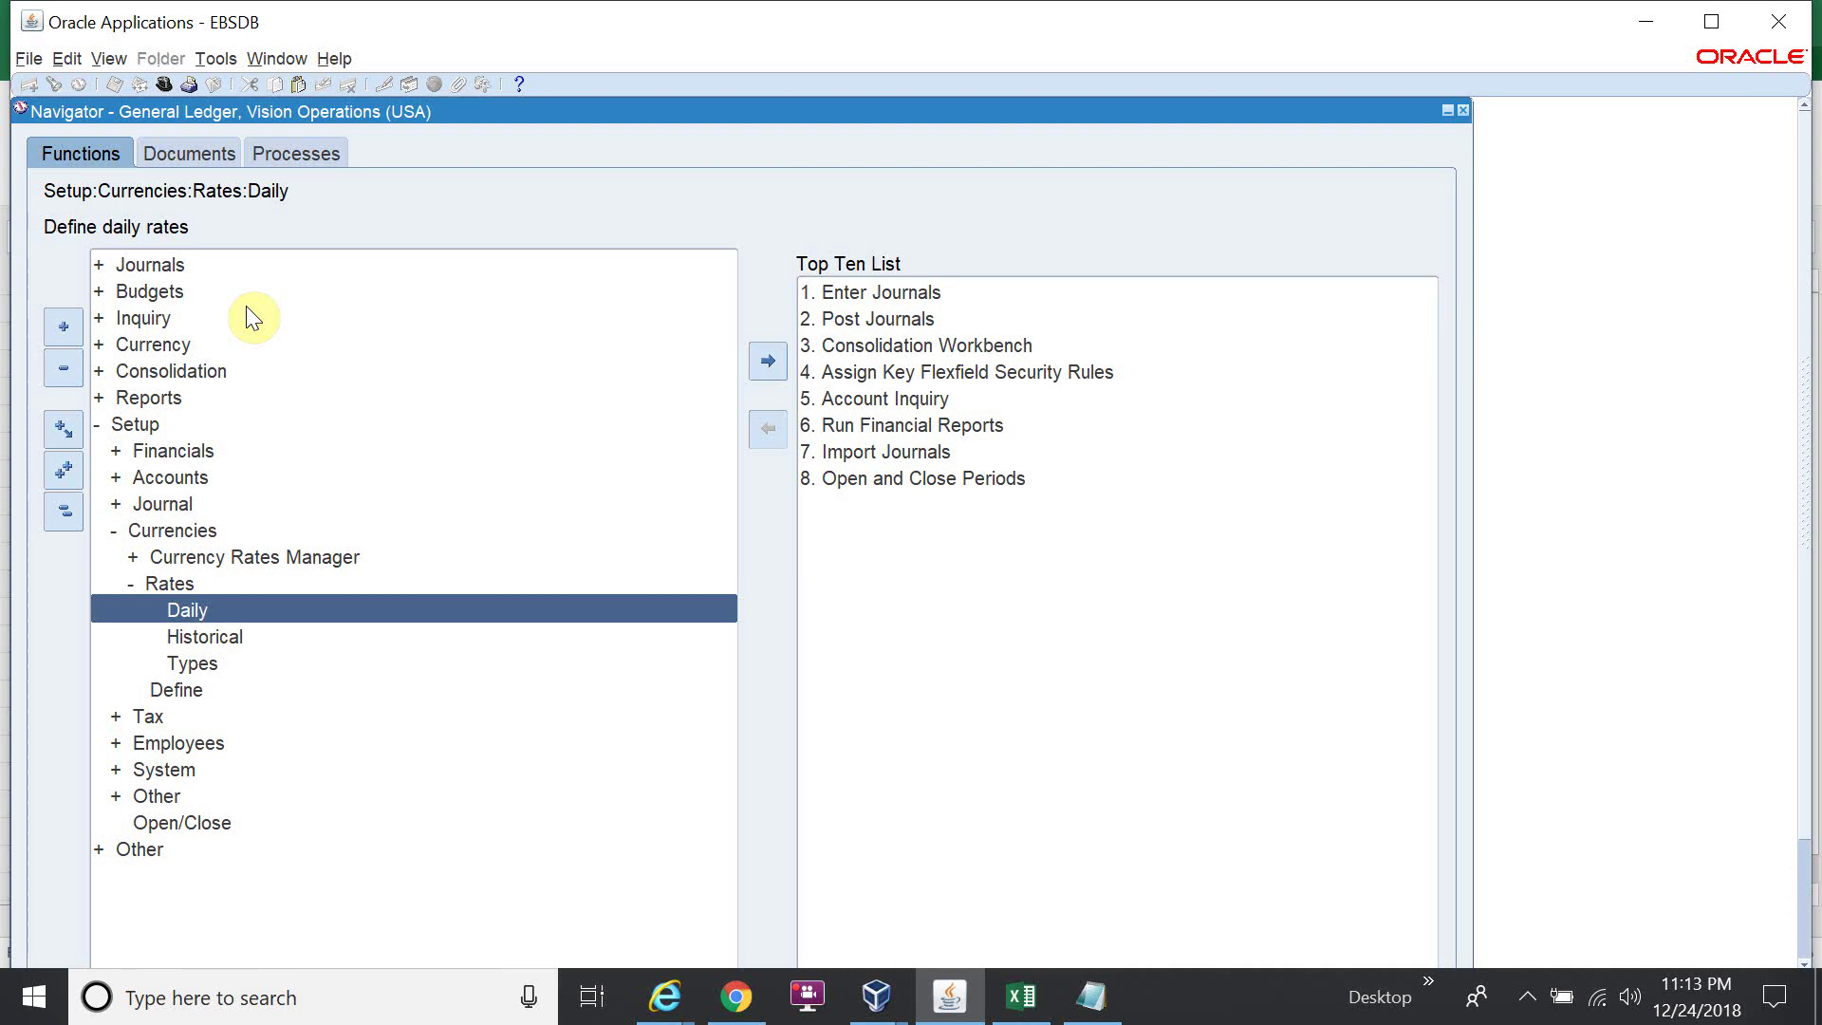
Switch the responsibility to Payables, Vision Operations (USA)
key(alt+f)
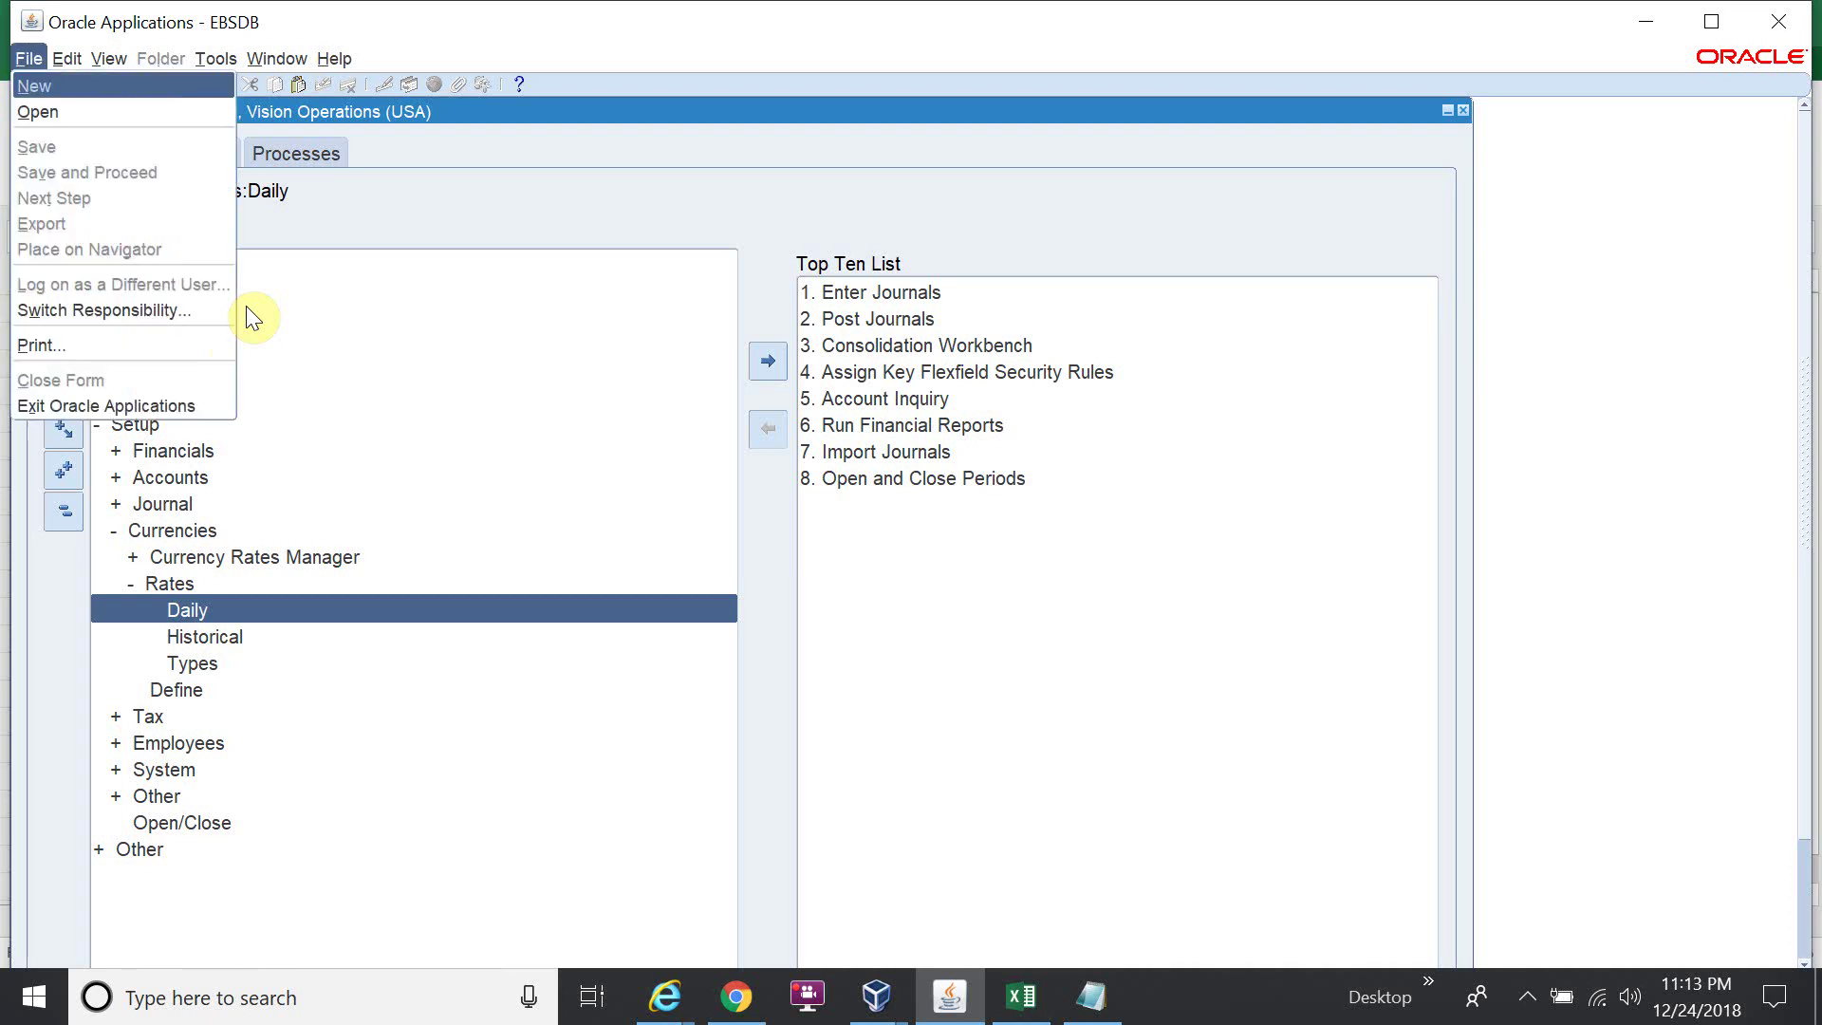
key(r)
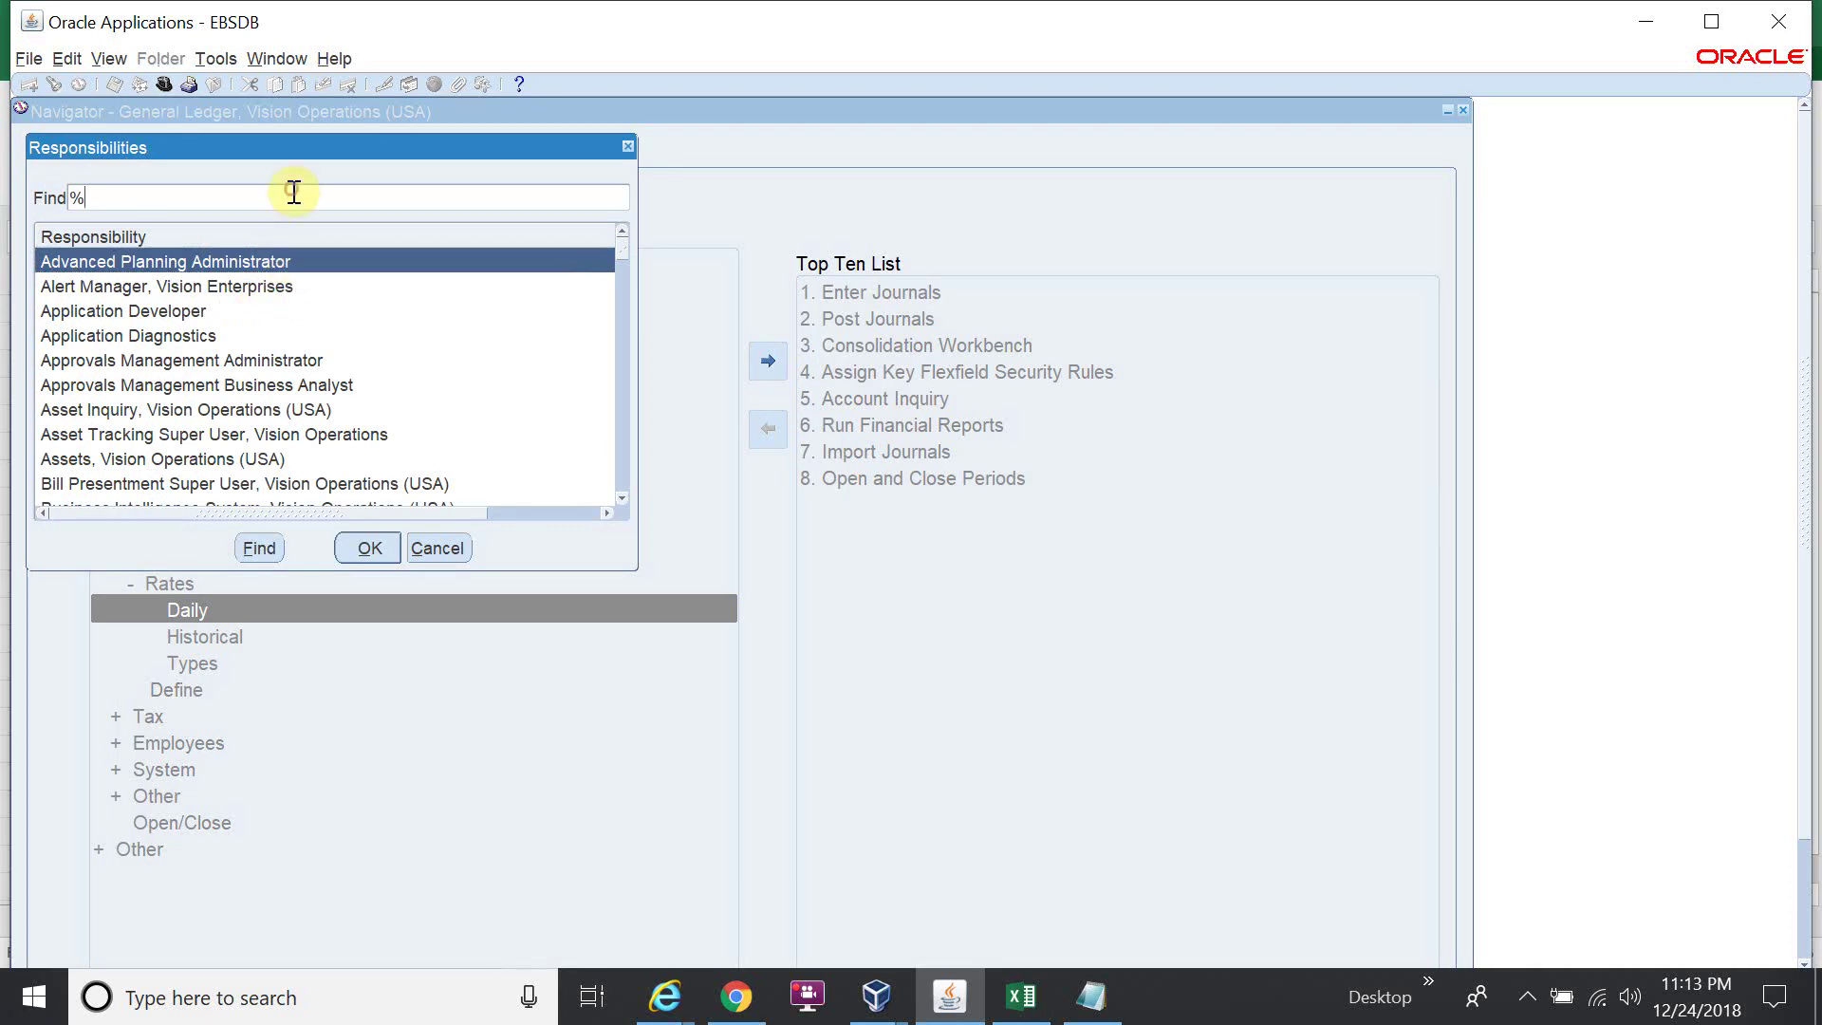
text(paya)
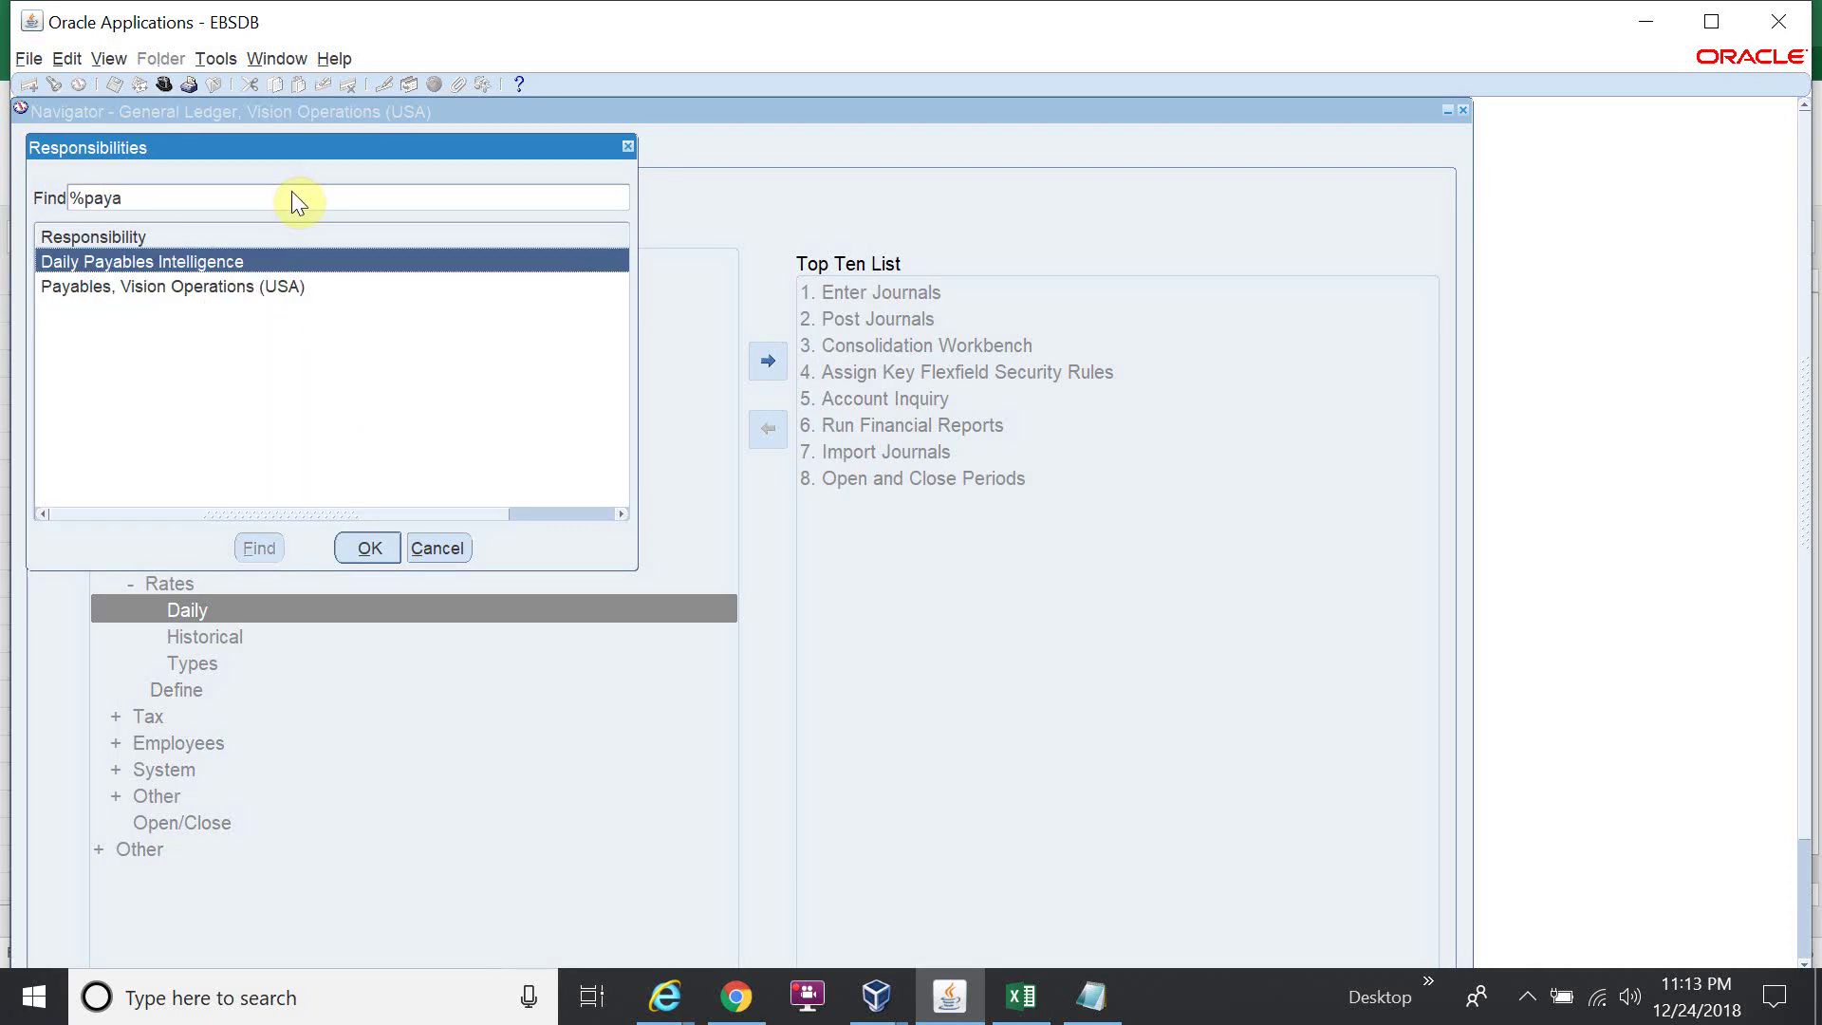
key(Down)
key(Return)
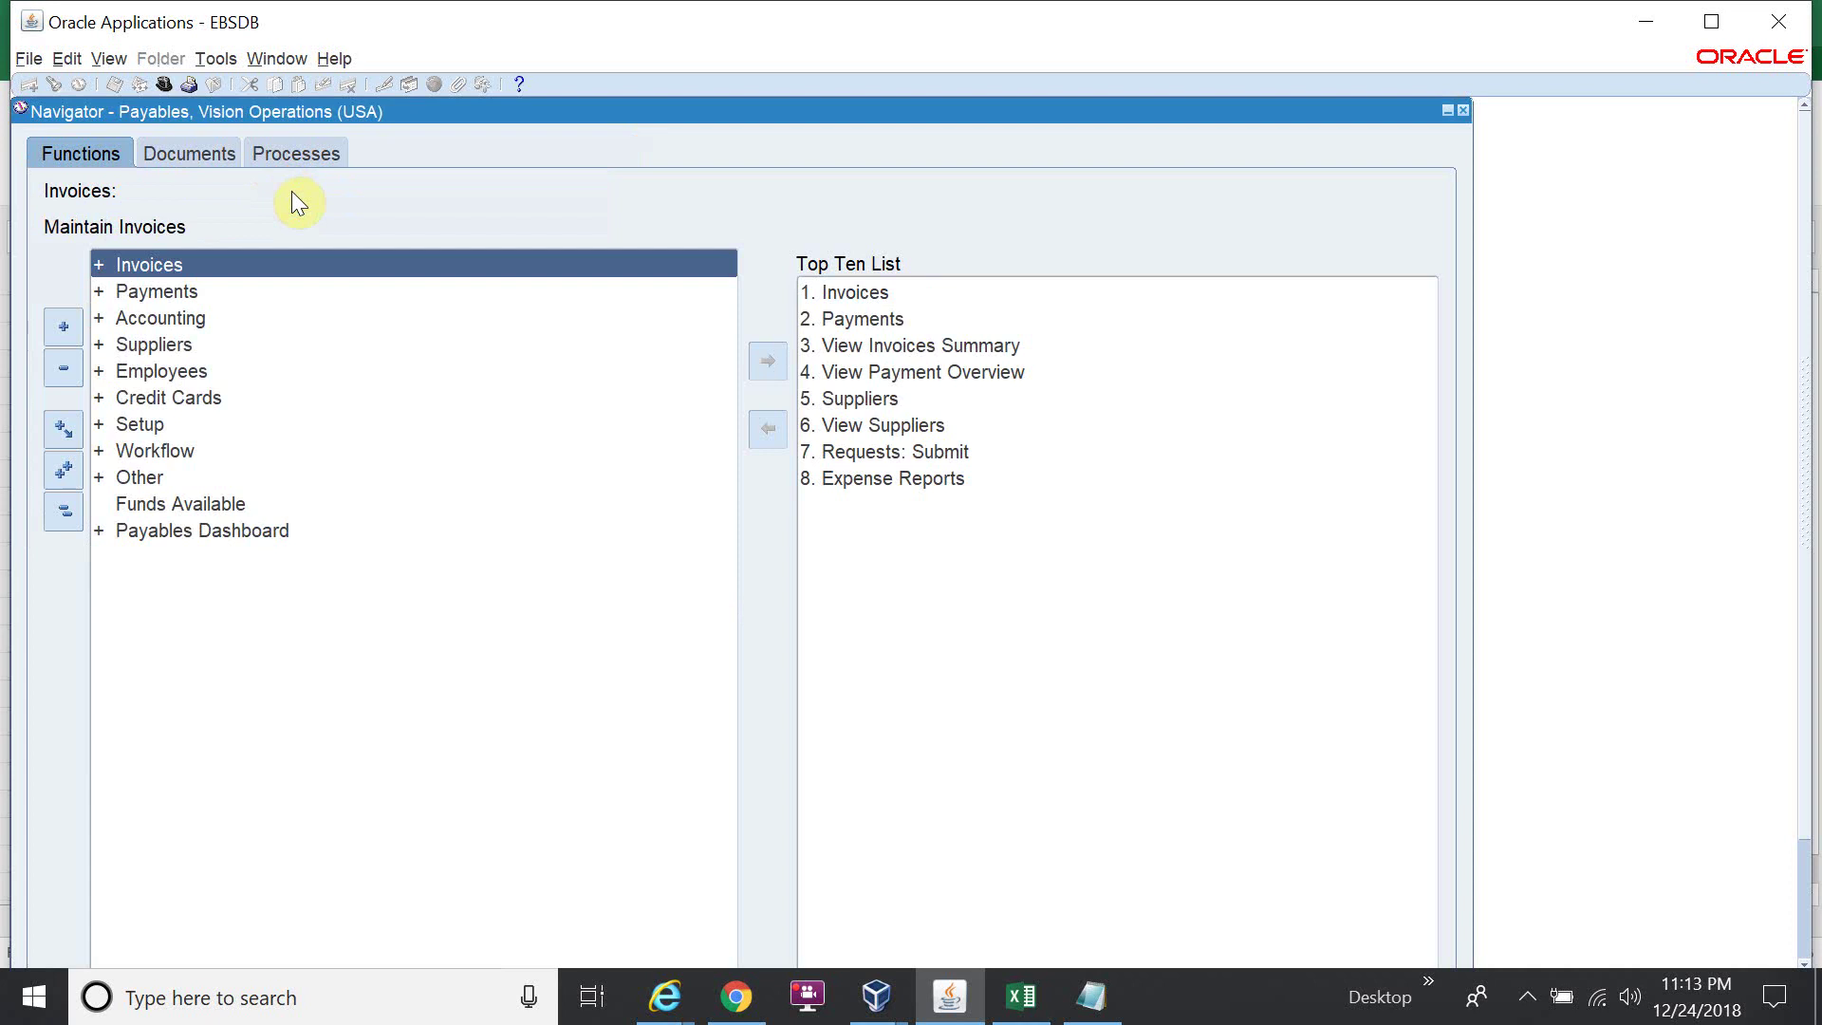
Open the Invoice Workbench from the invoice entry functions
double_click(275, 261)
double_click(275, 287)
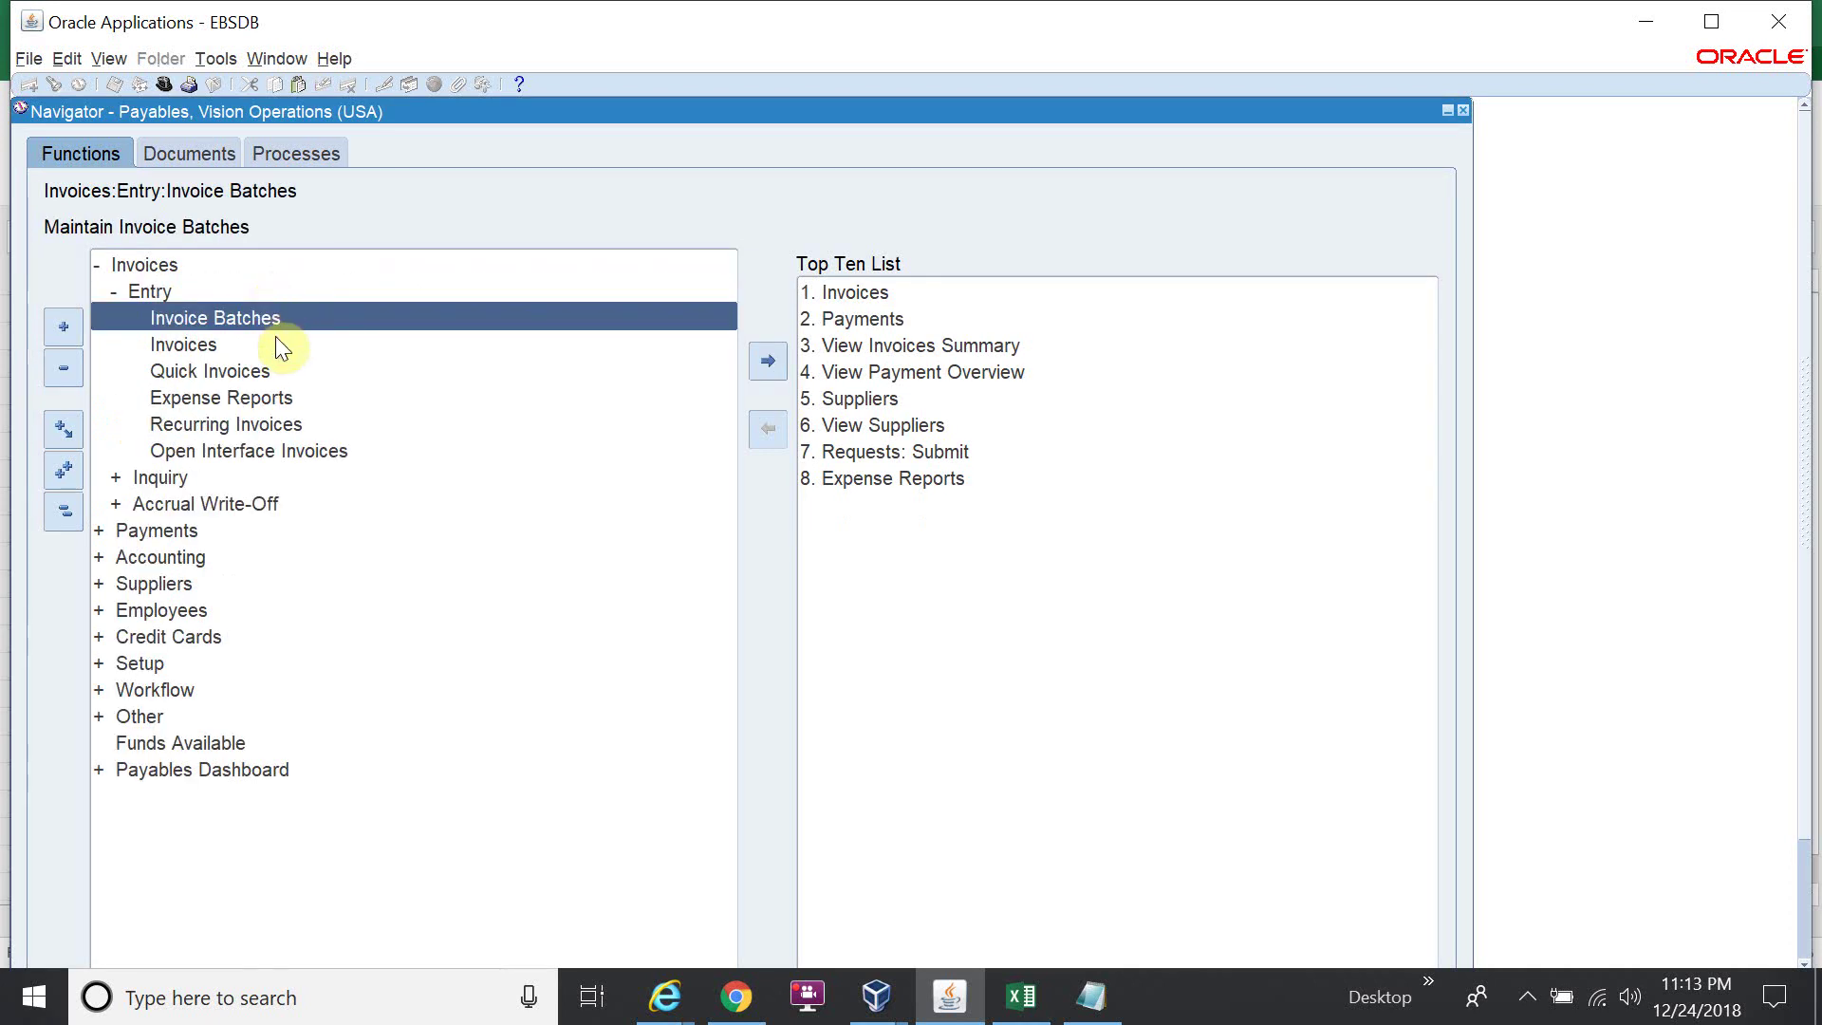
click(275, 342)
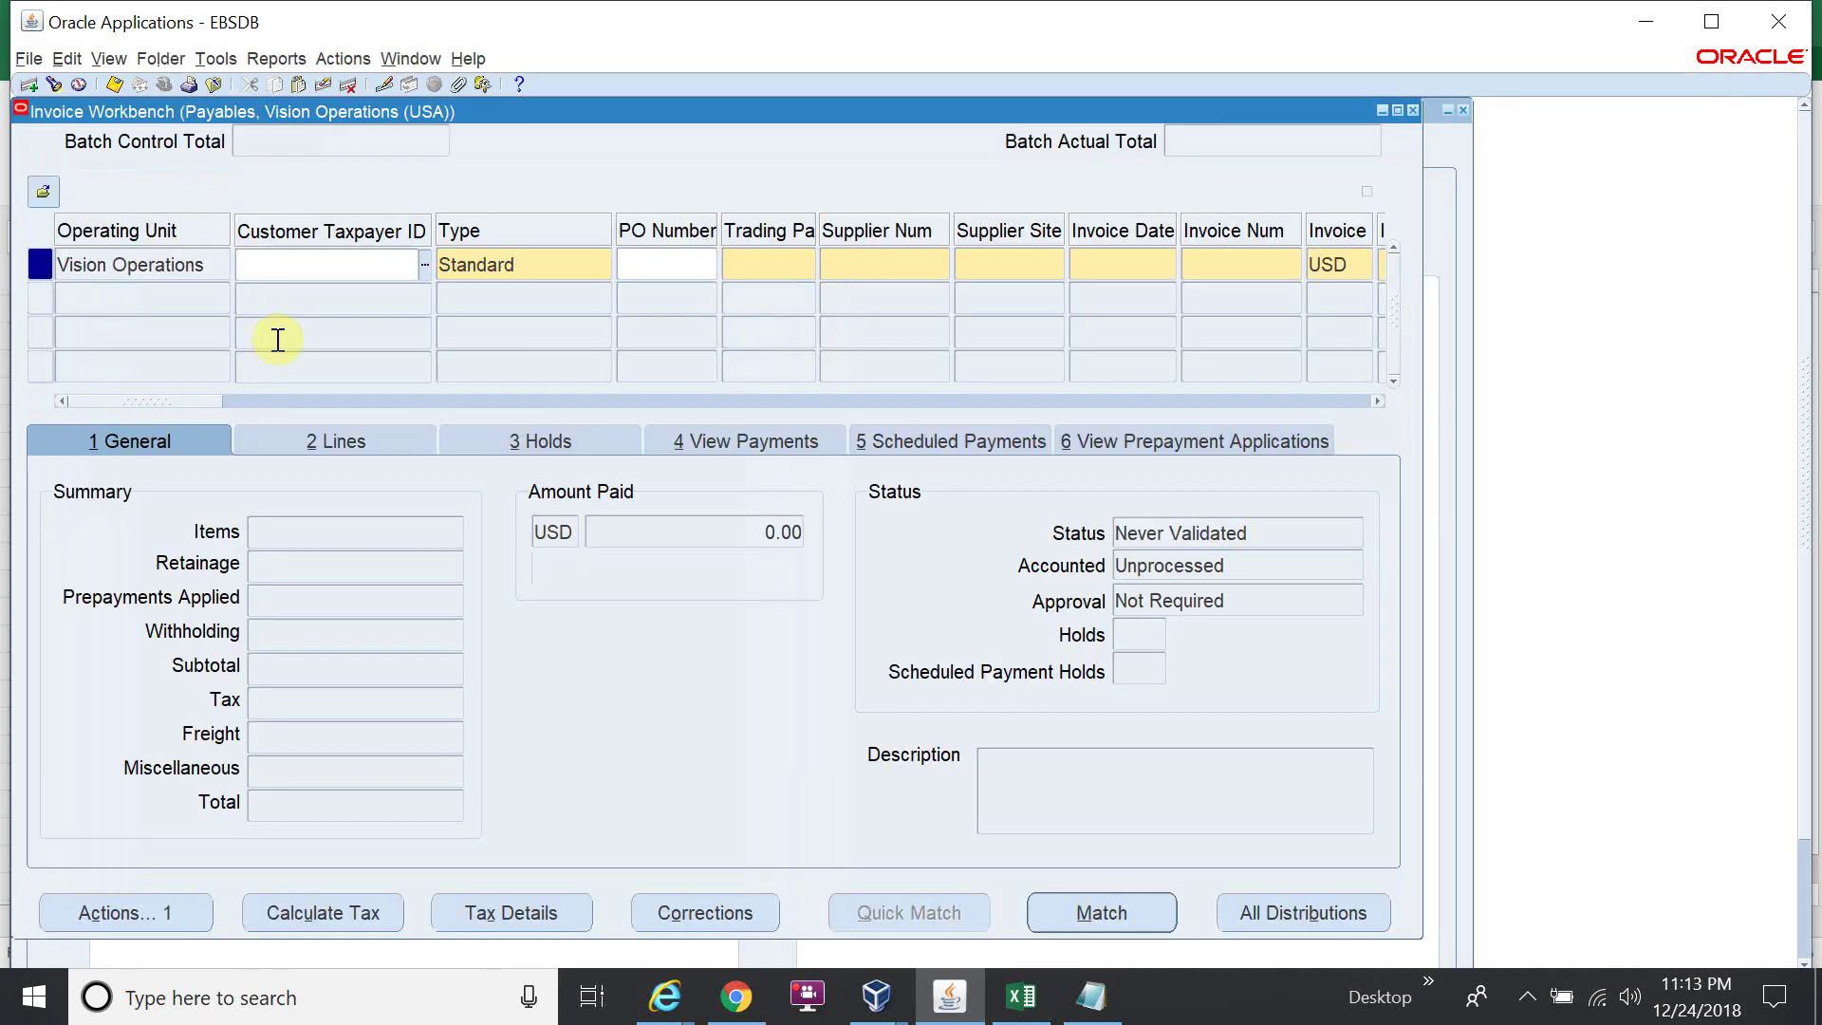
Enter a Standard invoice for supplier number 16 at Dubai Site, dated 01-MAR-2016, with invoice number 101
click(896, 269)
text(16)
key(Tab)
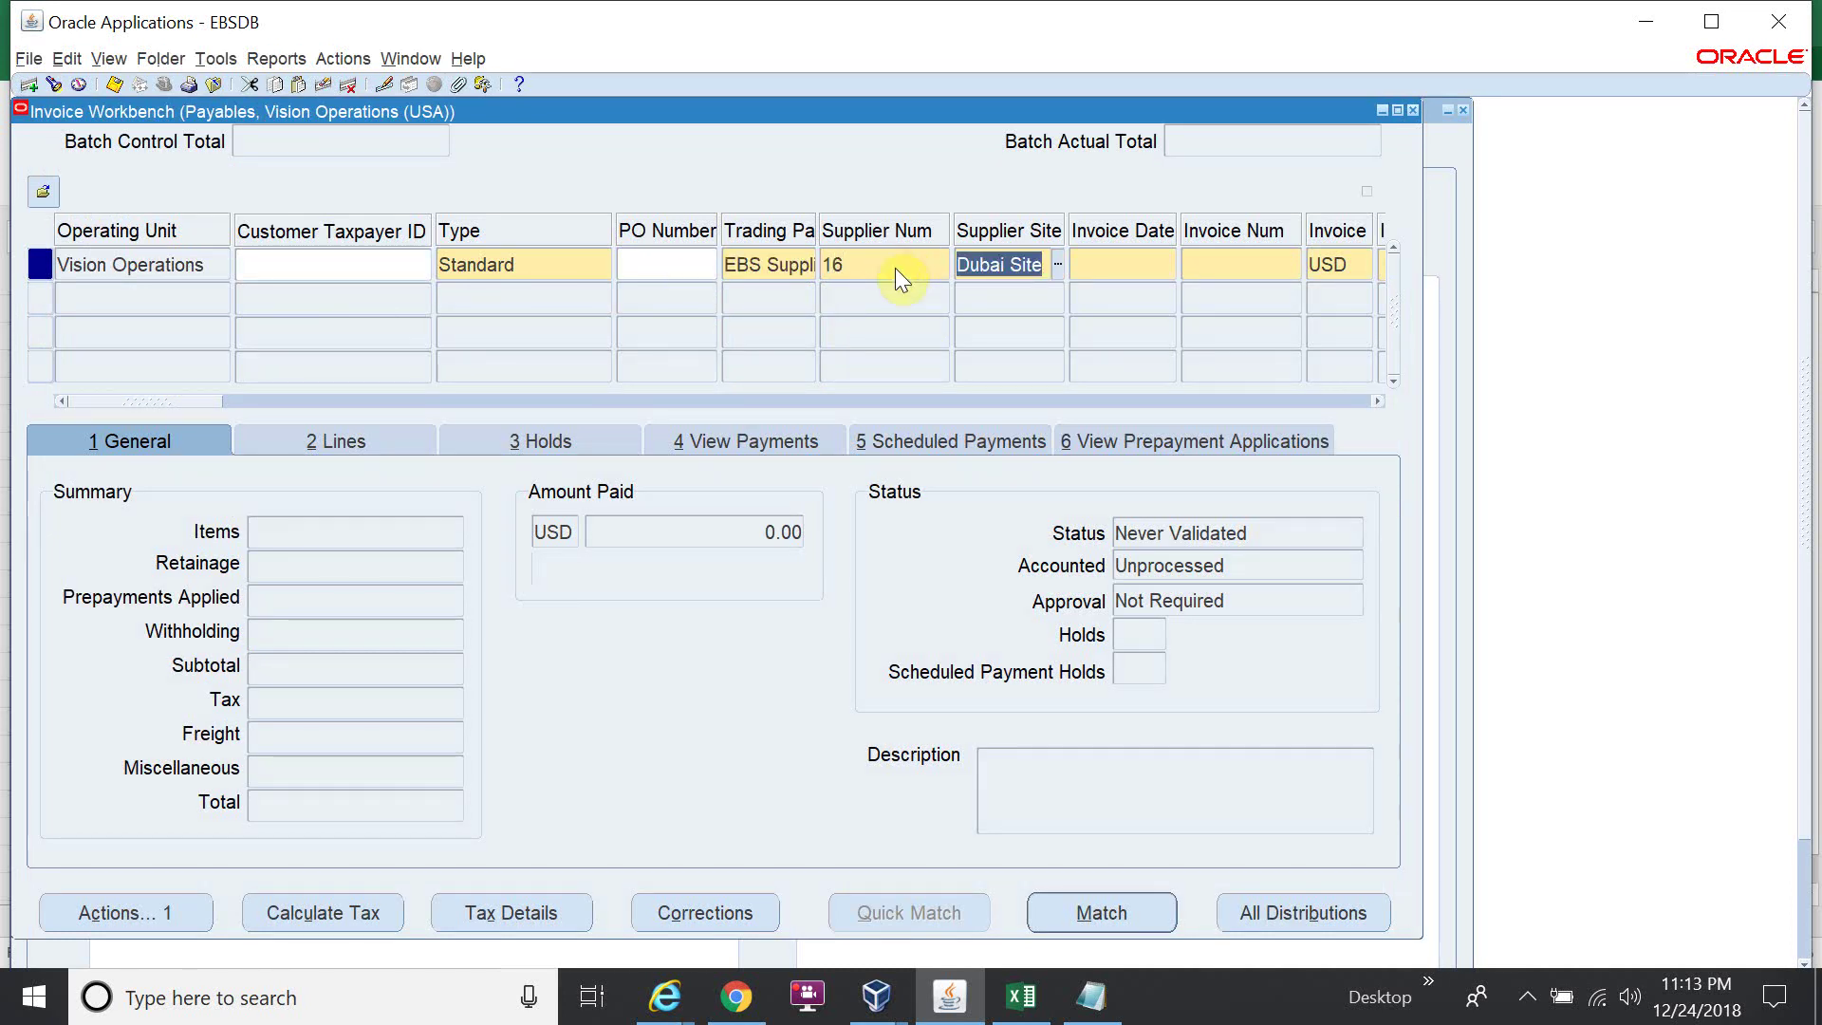
key(Tab)
text(01MAR16)
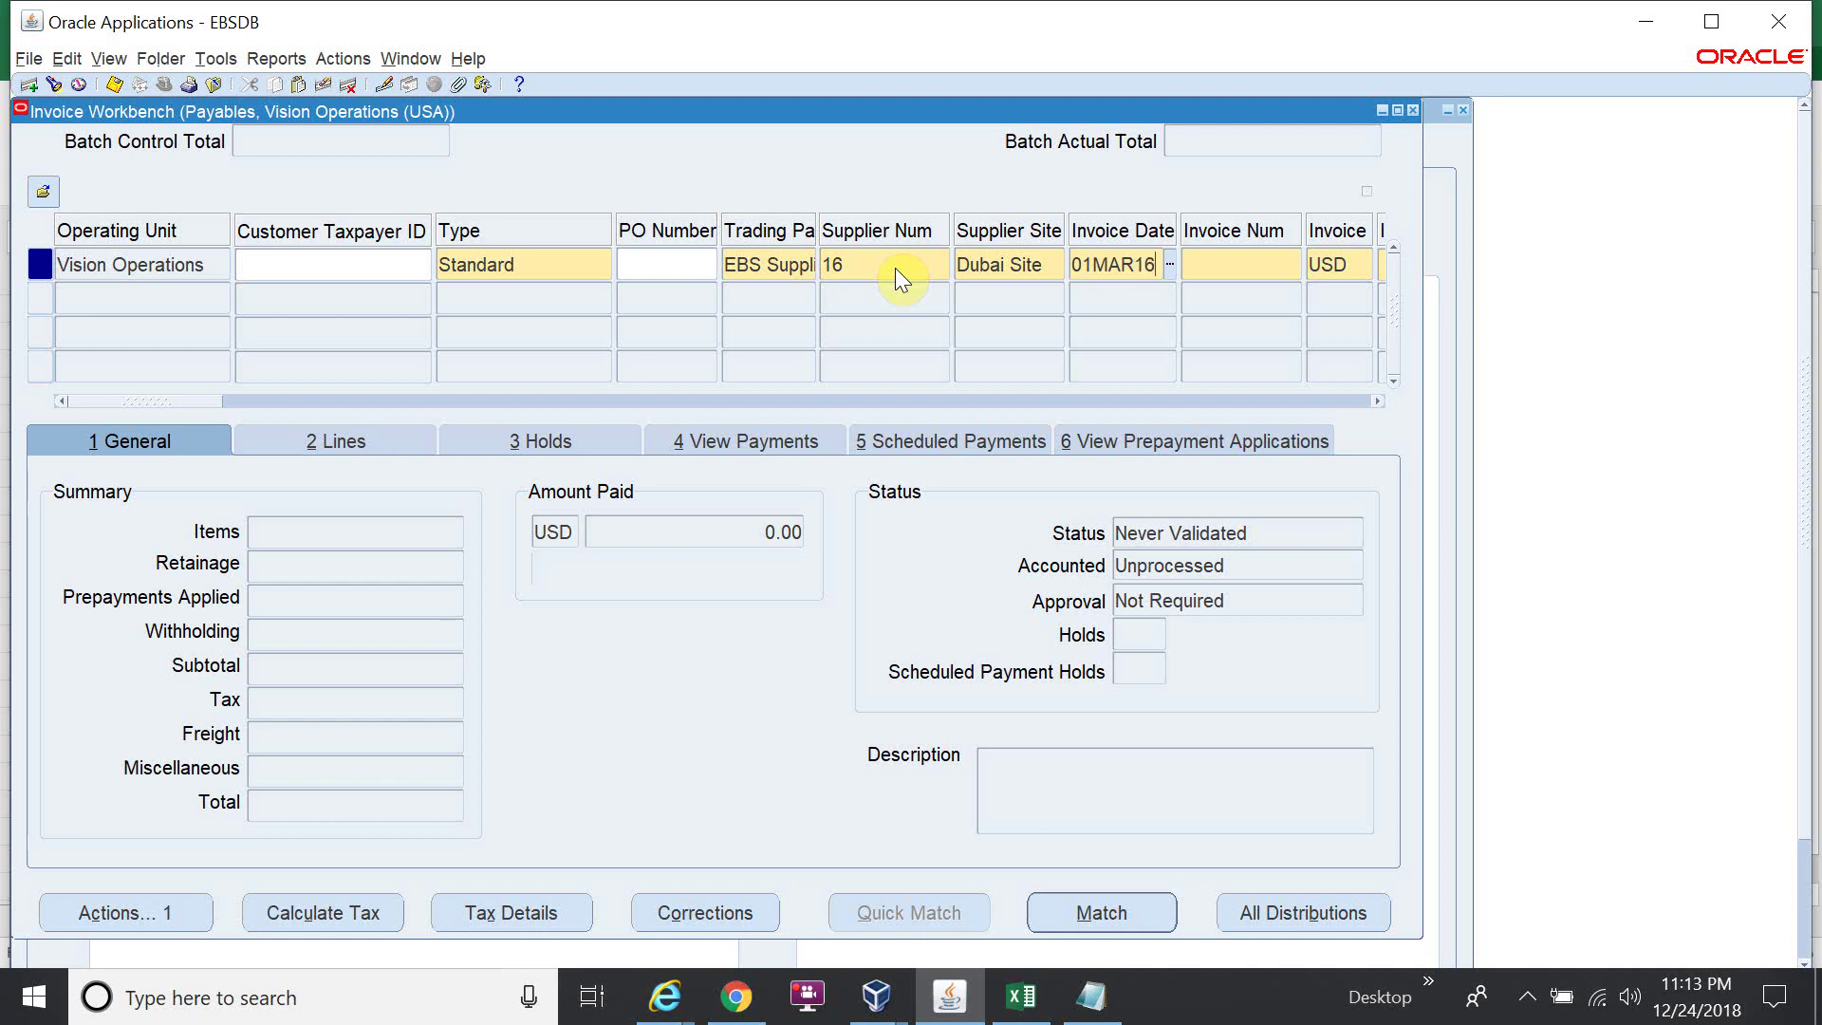
key(Tab)
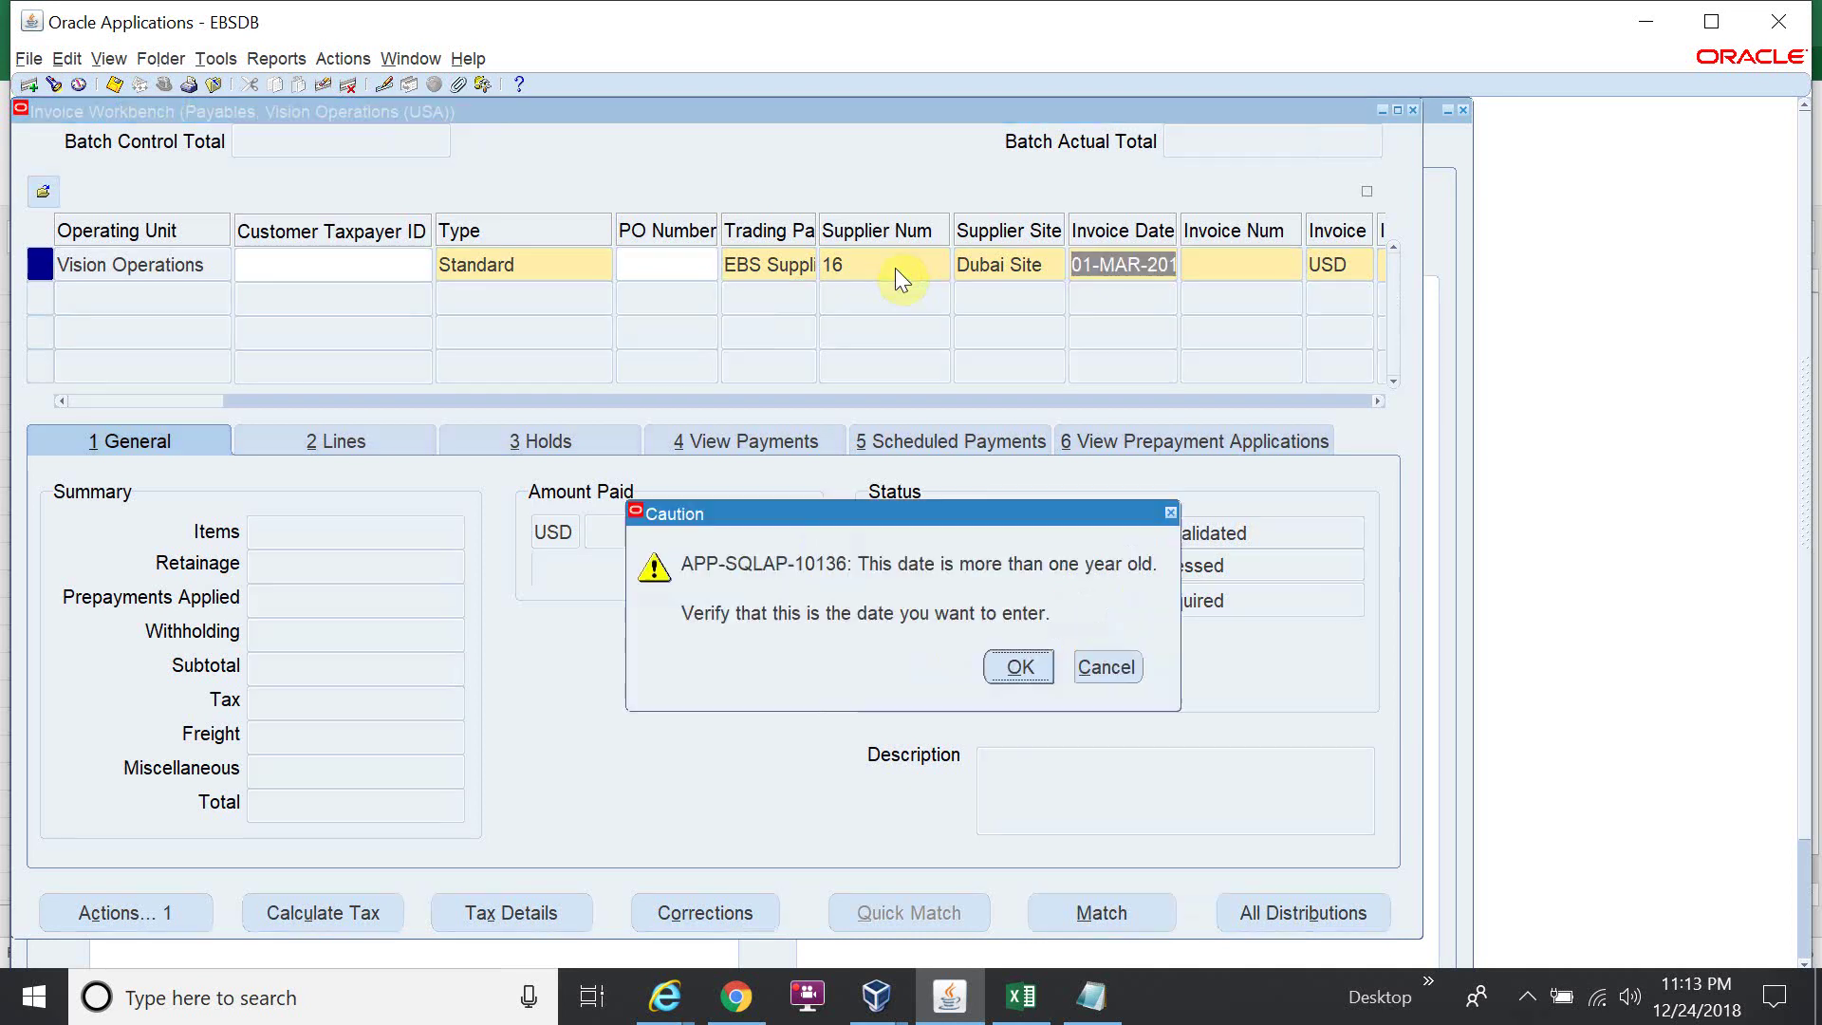
key(Return)
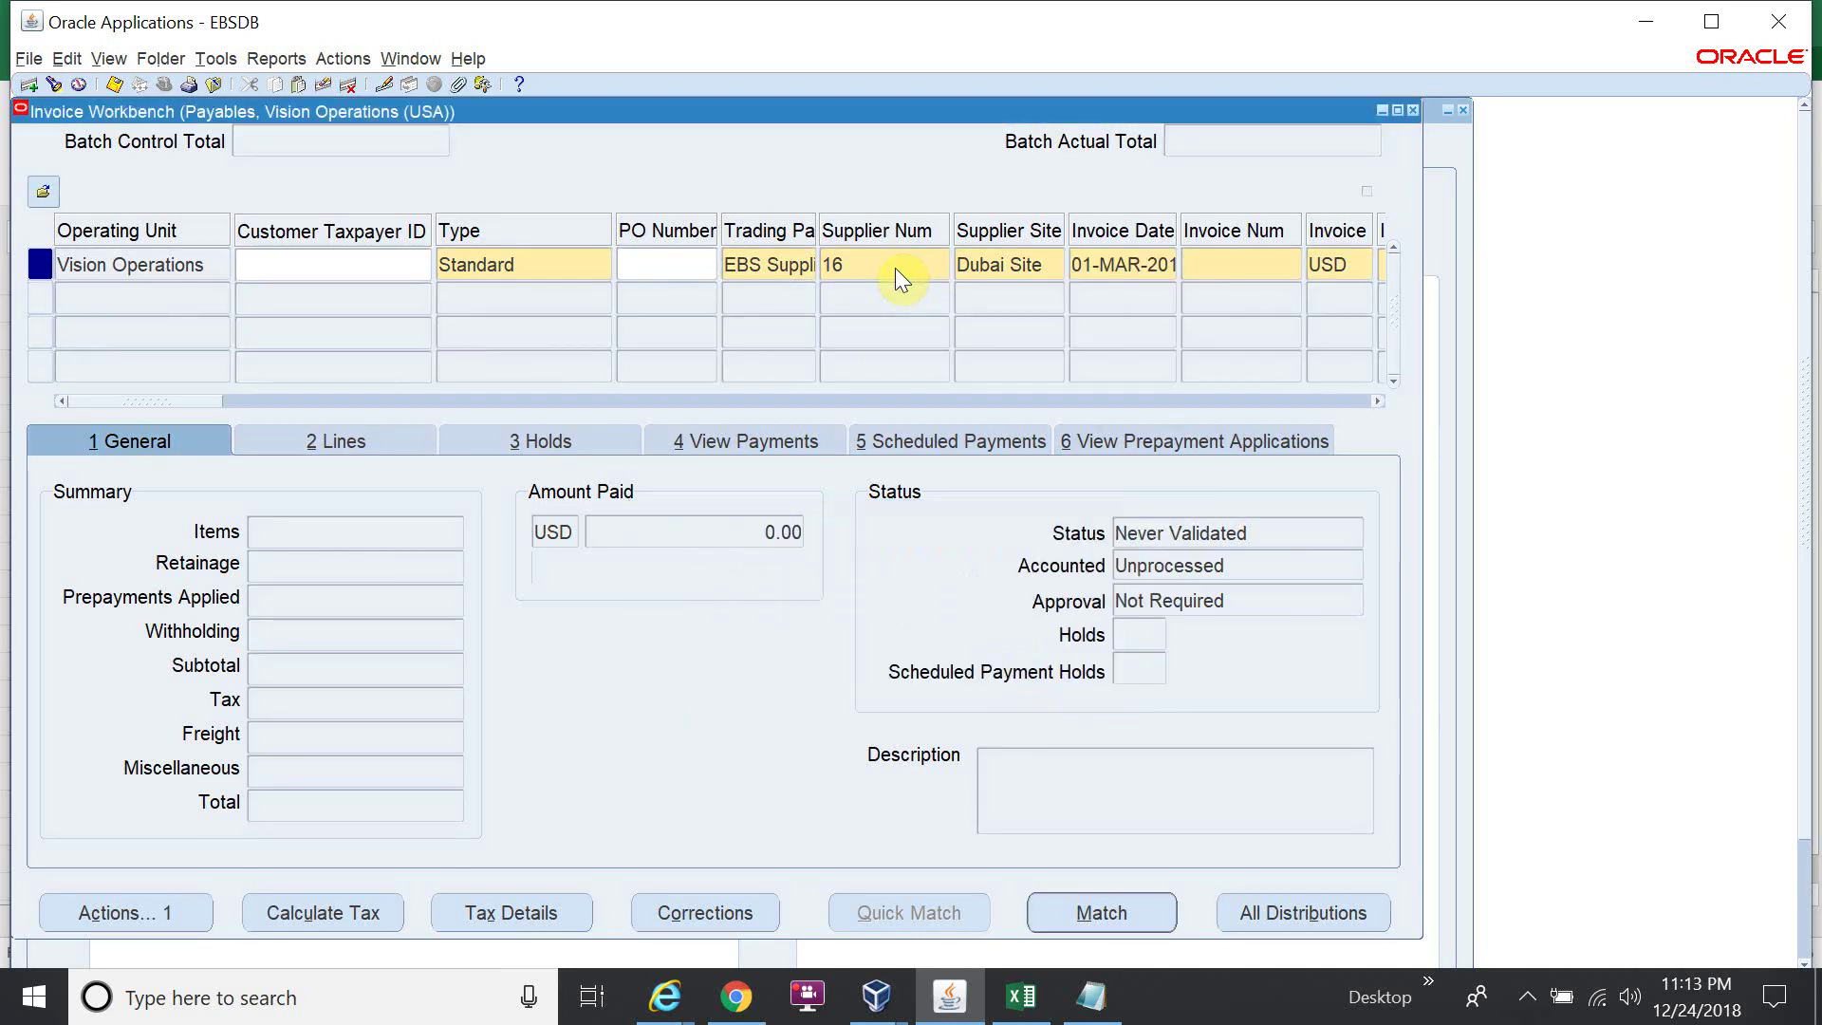
text(101)
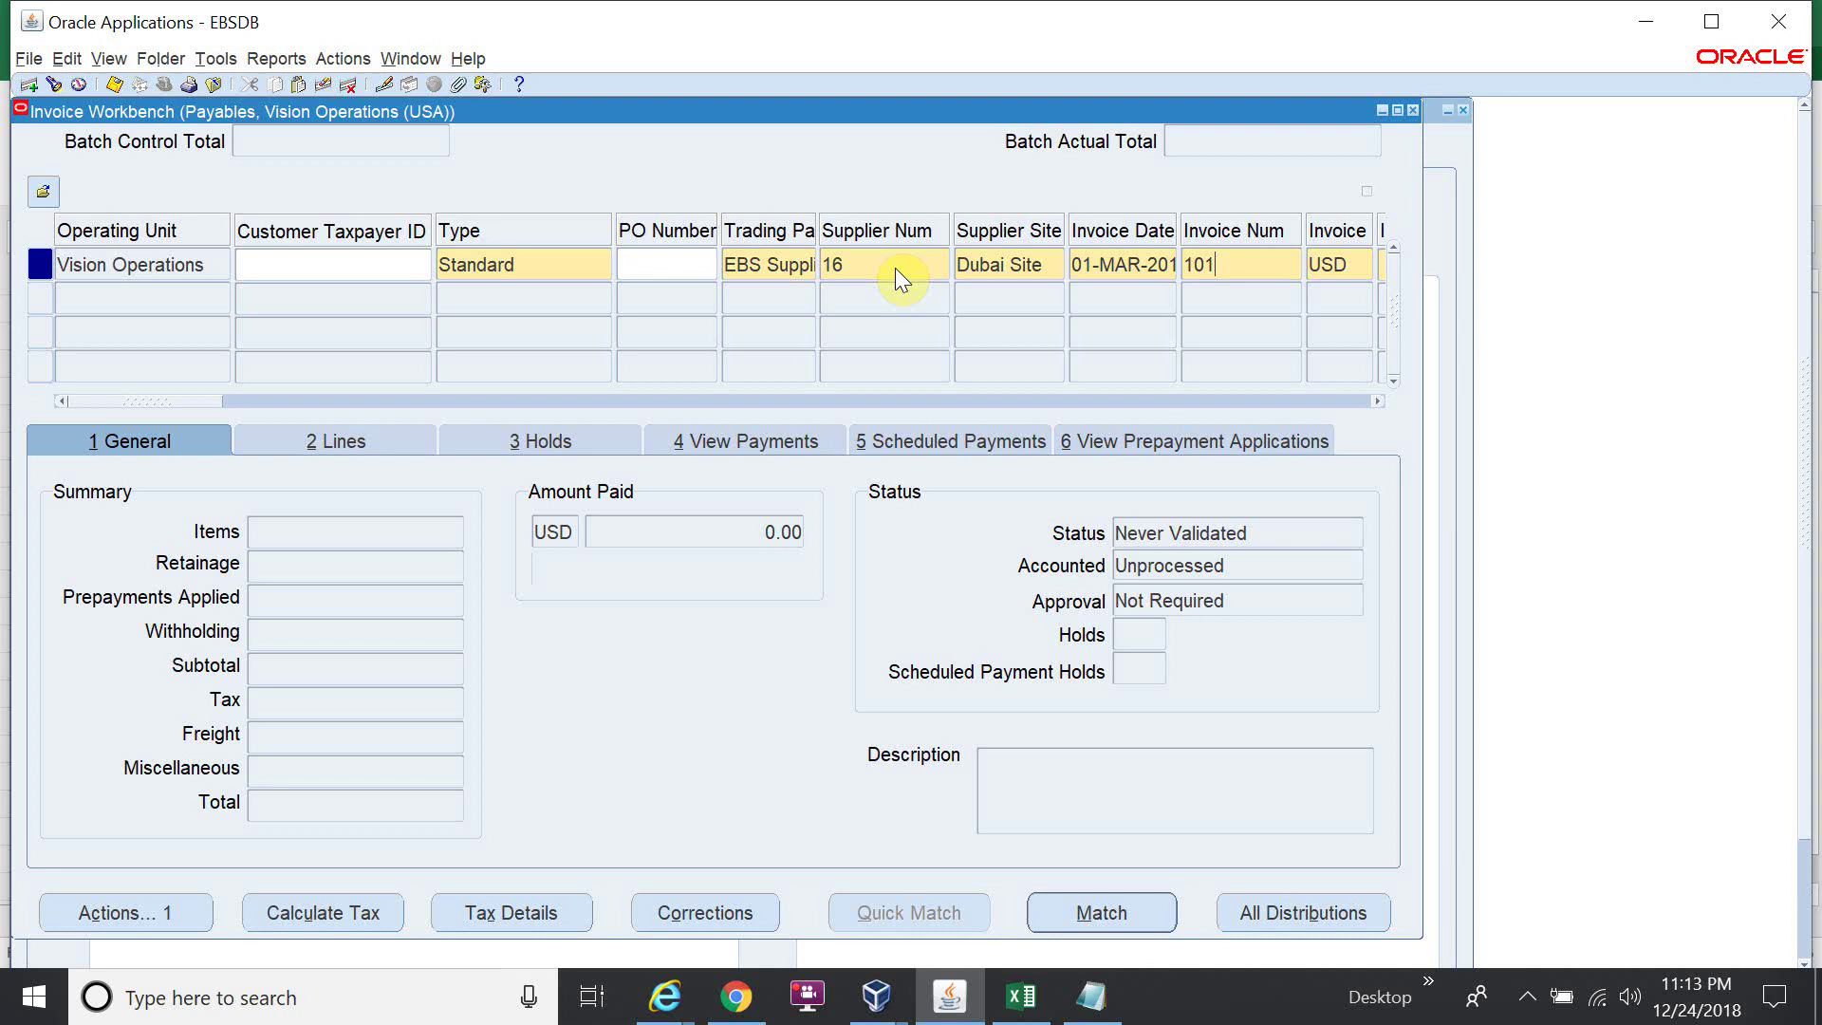
key(Tab)
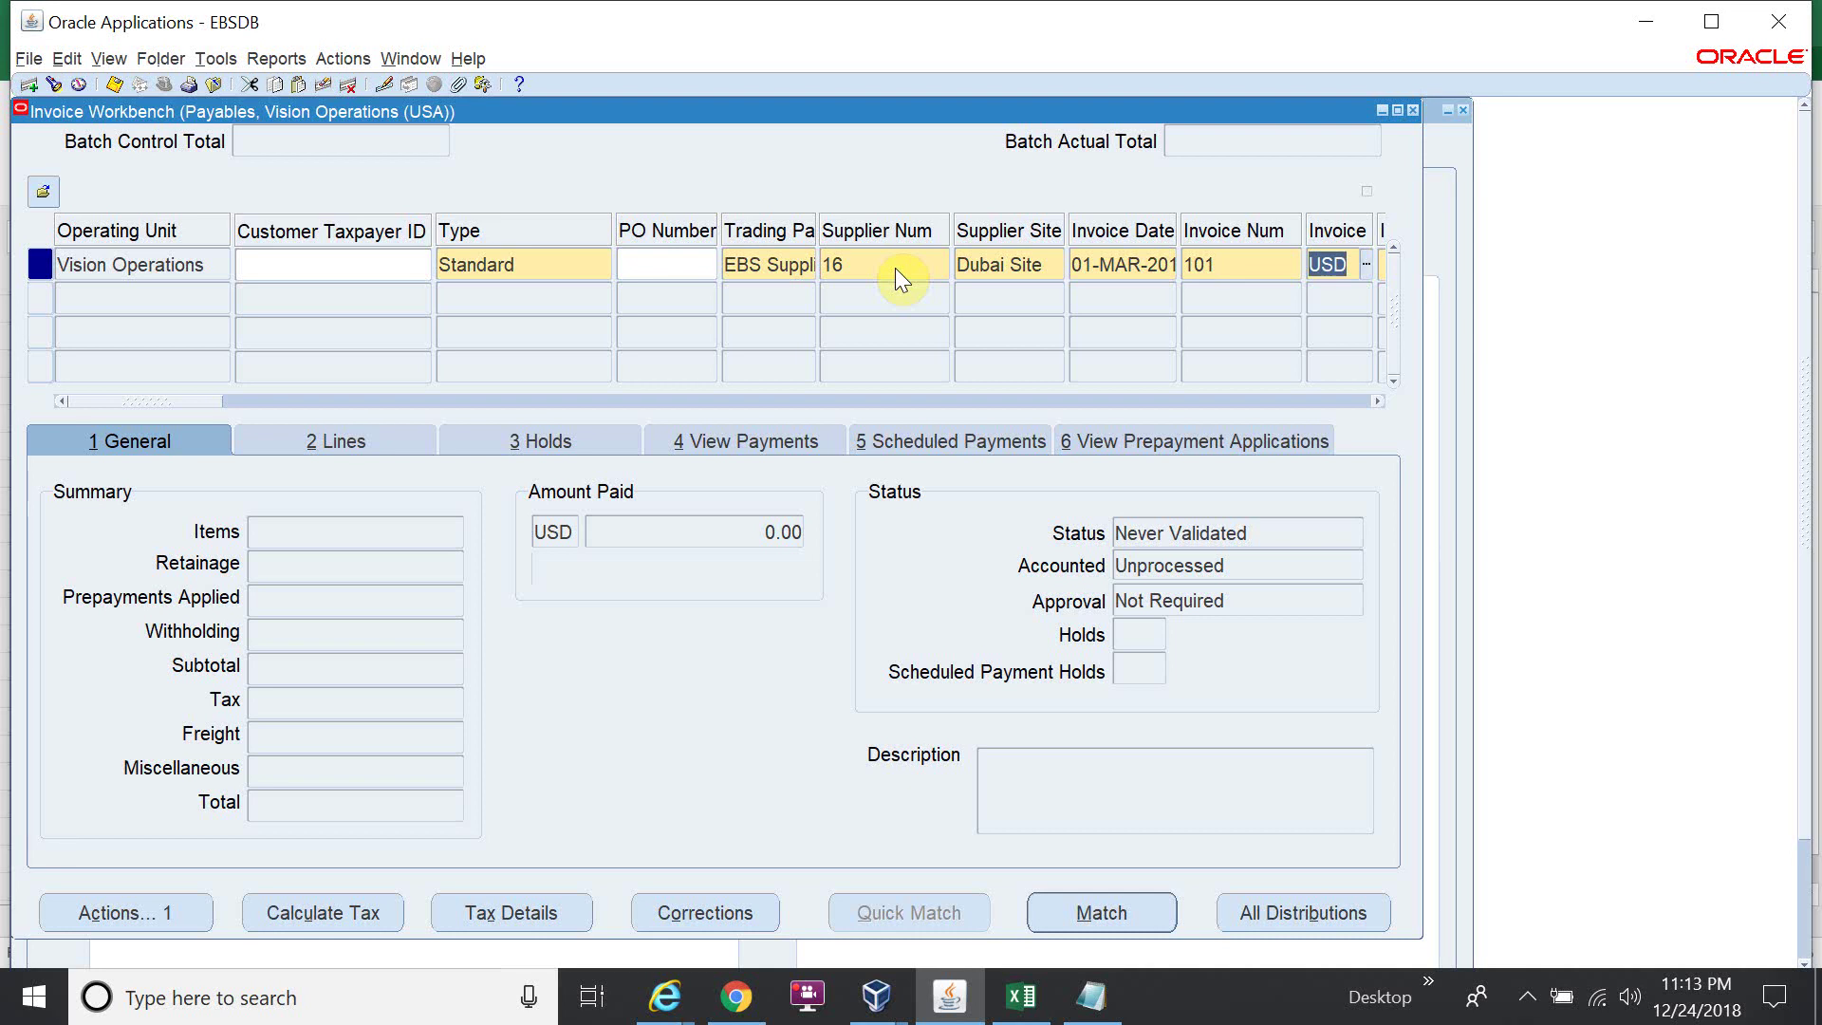
Set the invoice currency to EUR and the invoice amount to 2000
text(EUR)
key(Tab)
text(200)
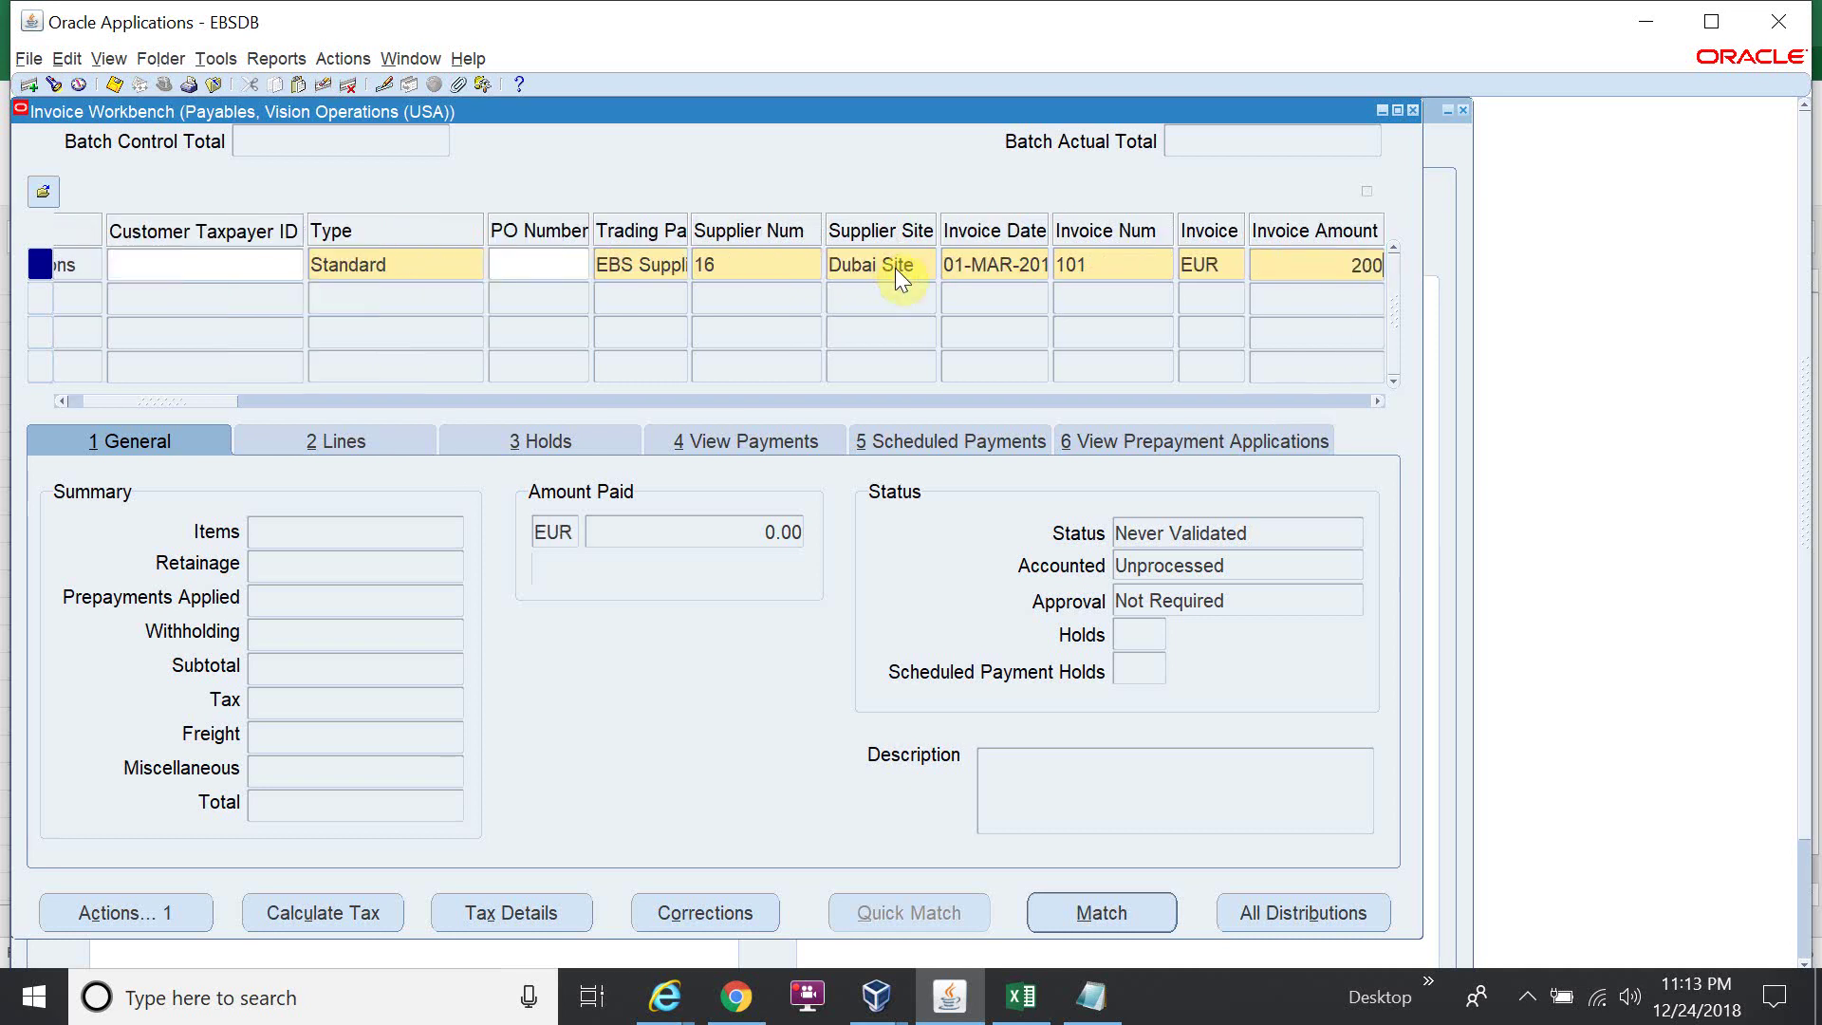
key(Tab)
key(shift+Tab)
text(2000)
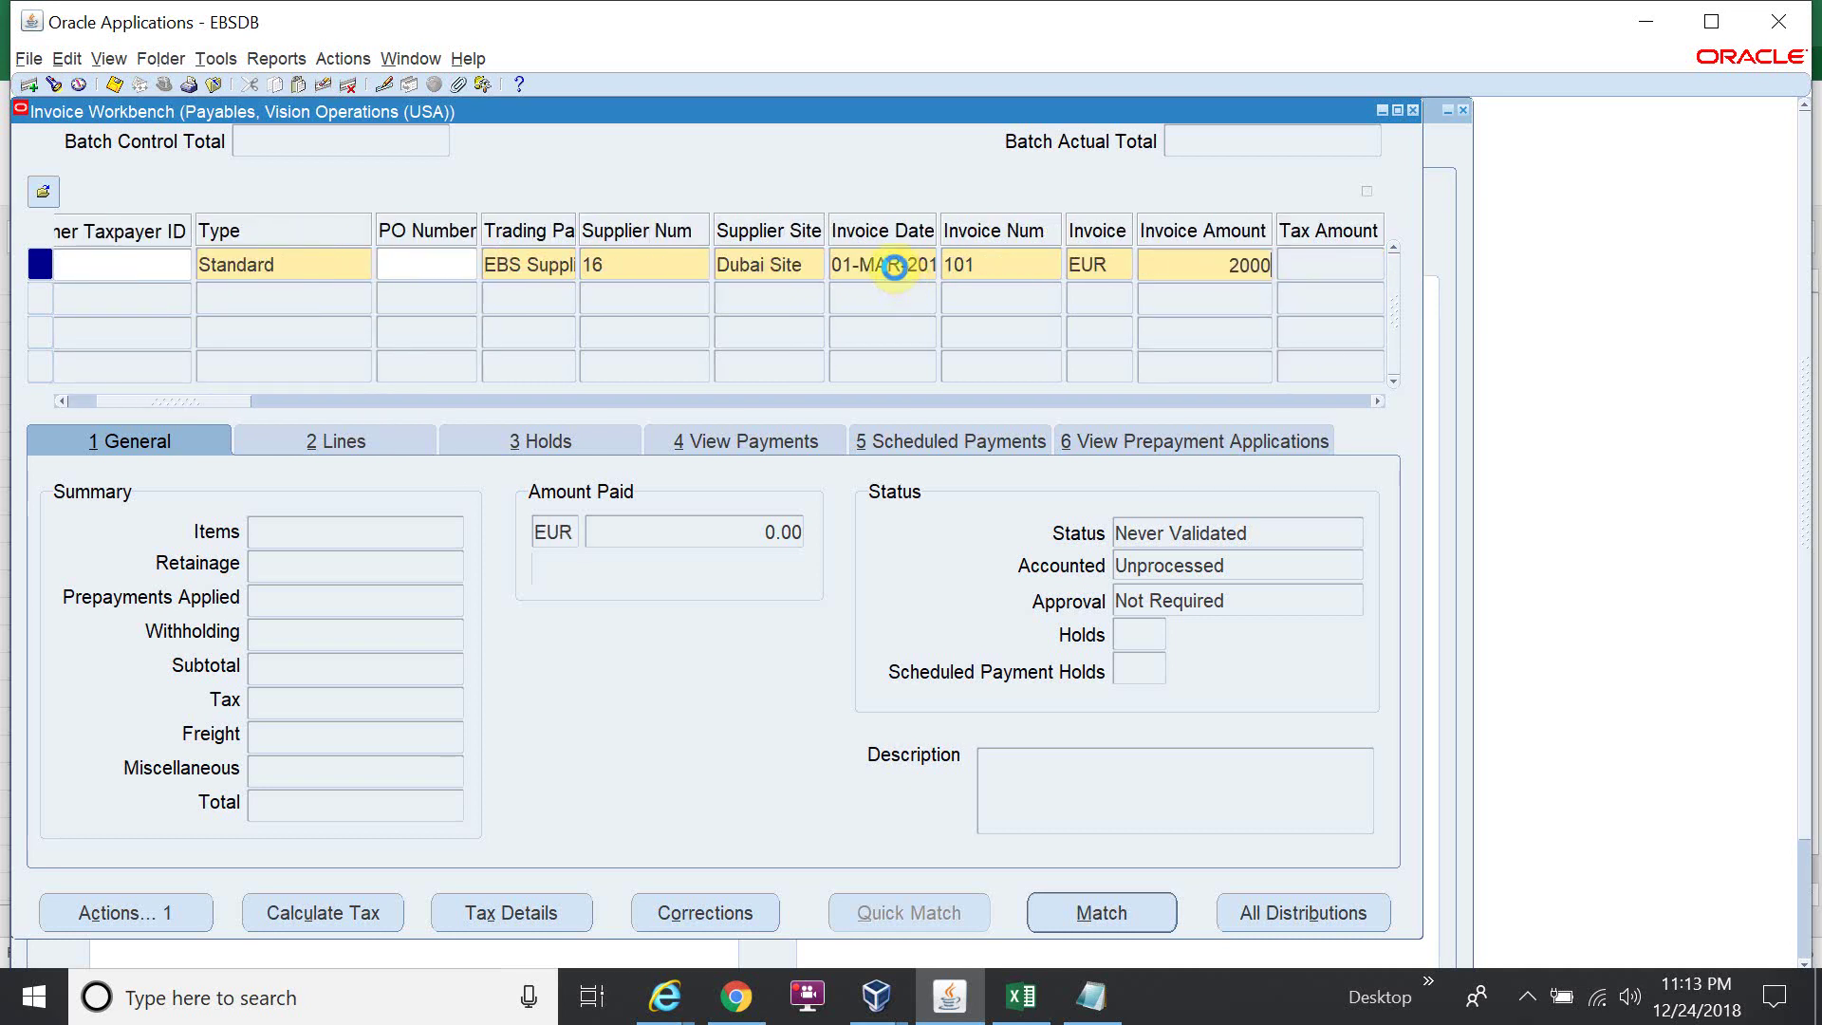
key(Tab)
Enter an amount of 2000 on Item line 1 of the invoice
drag(255, 402, 196, 377)
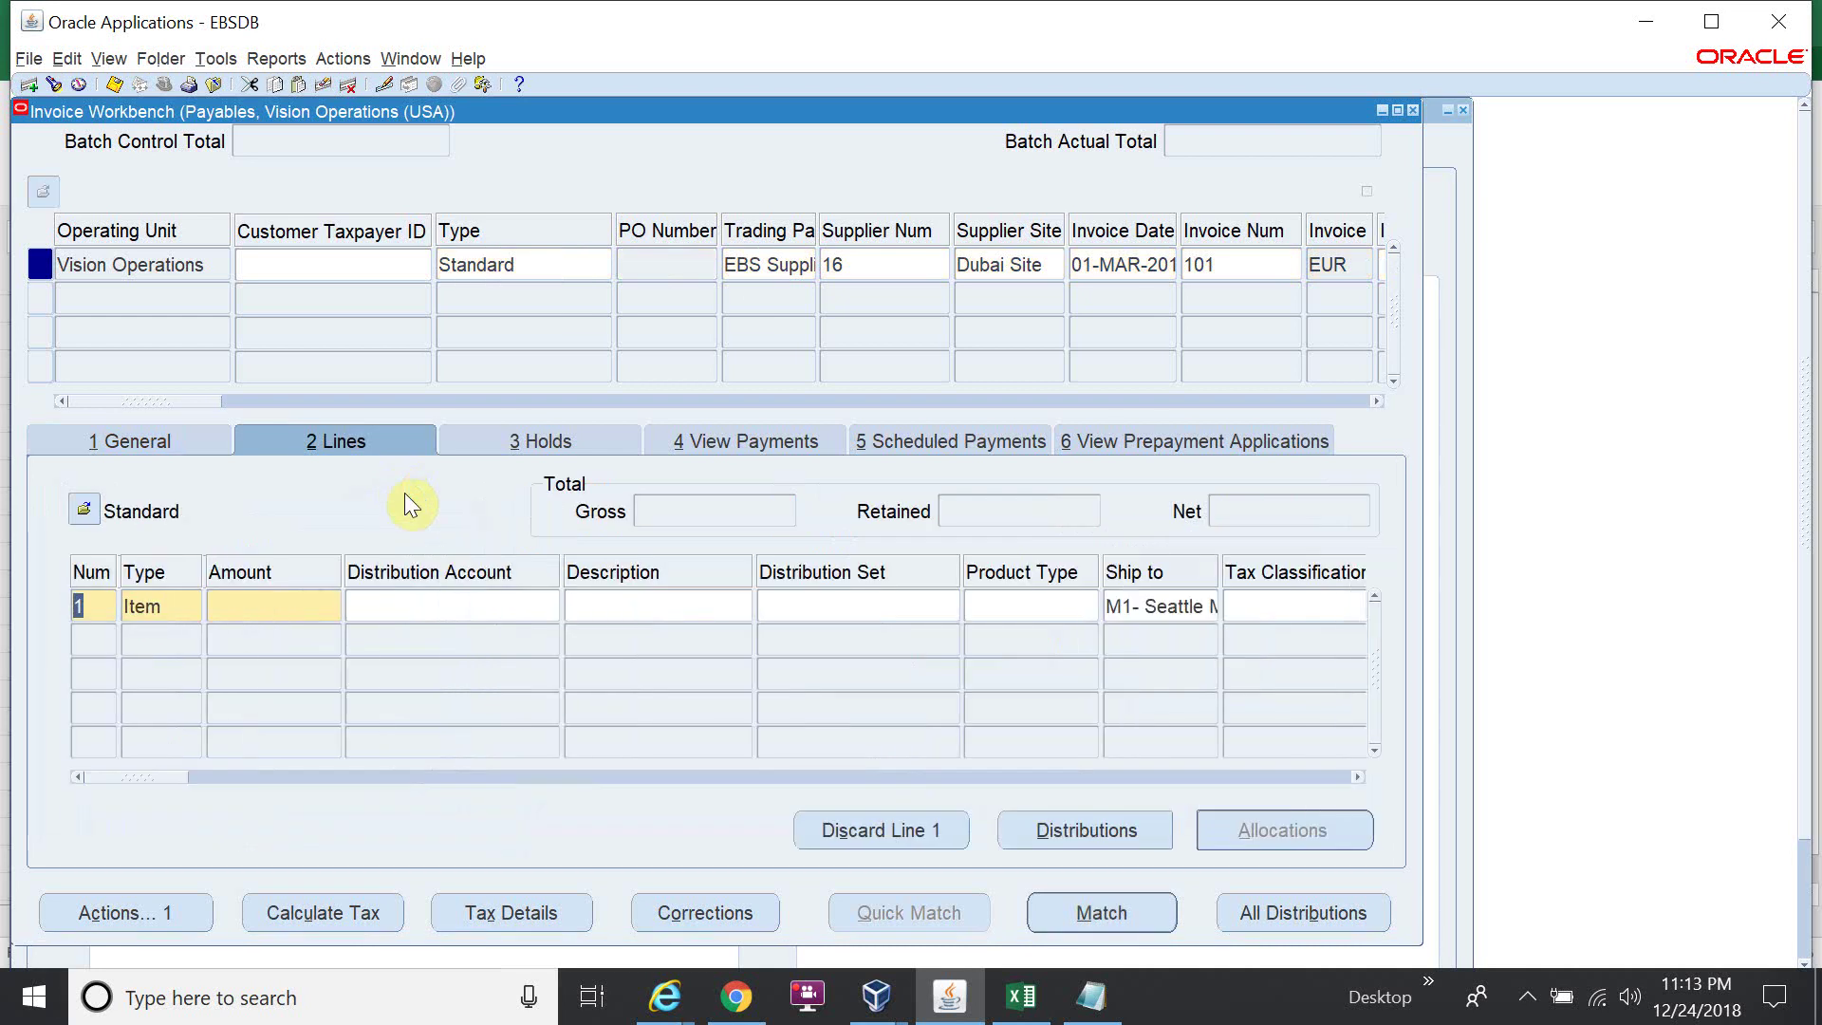
click(273, 603)
text(2000)
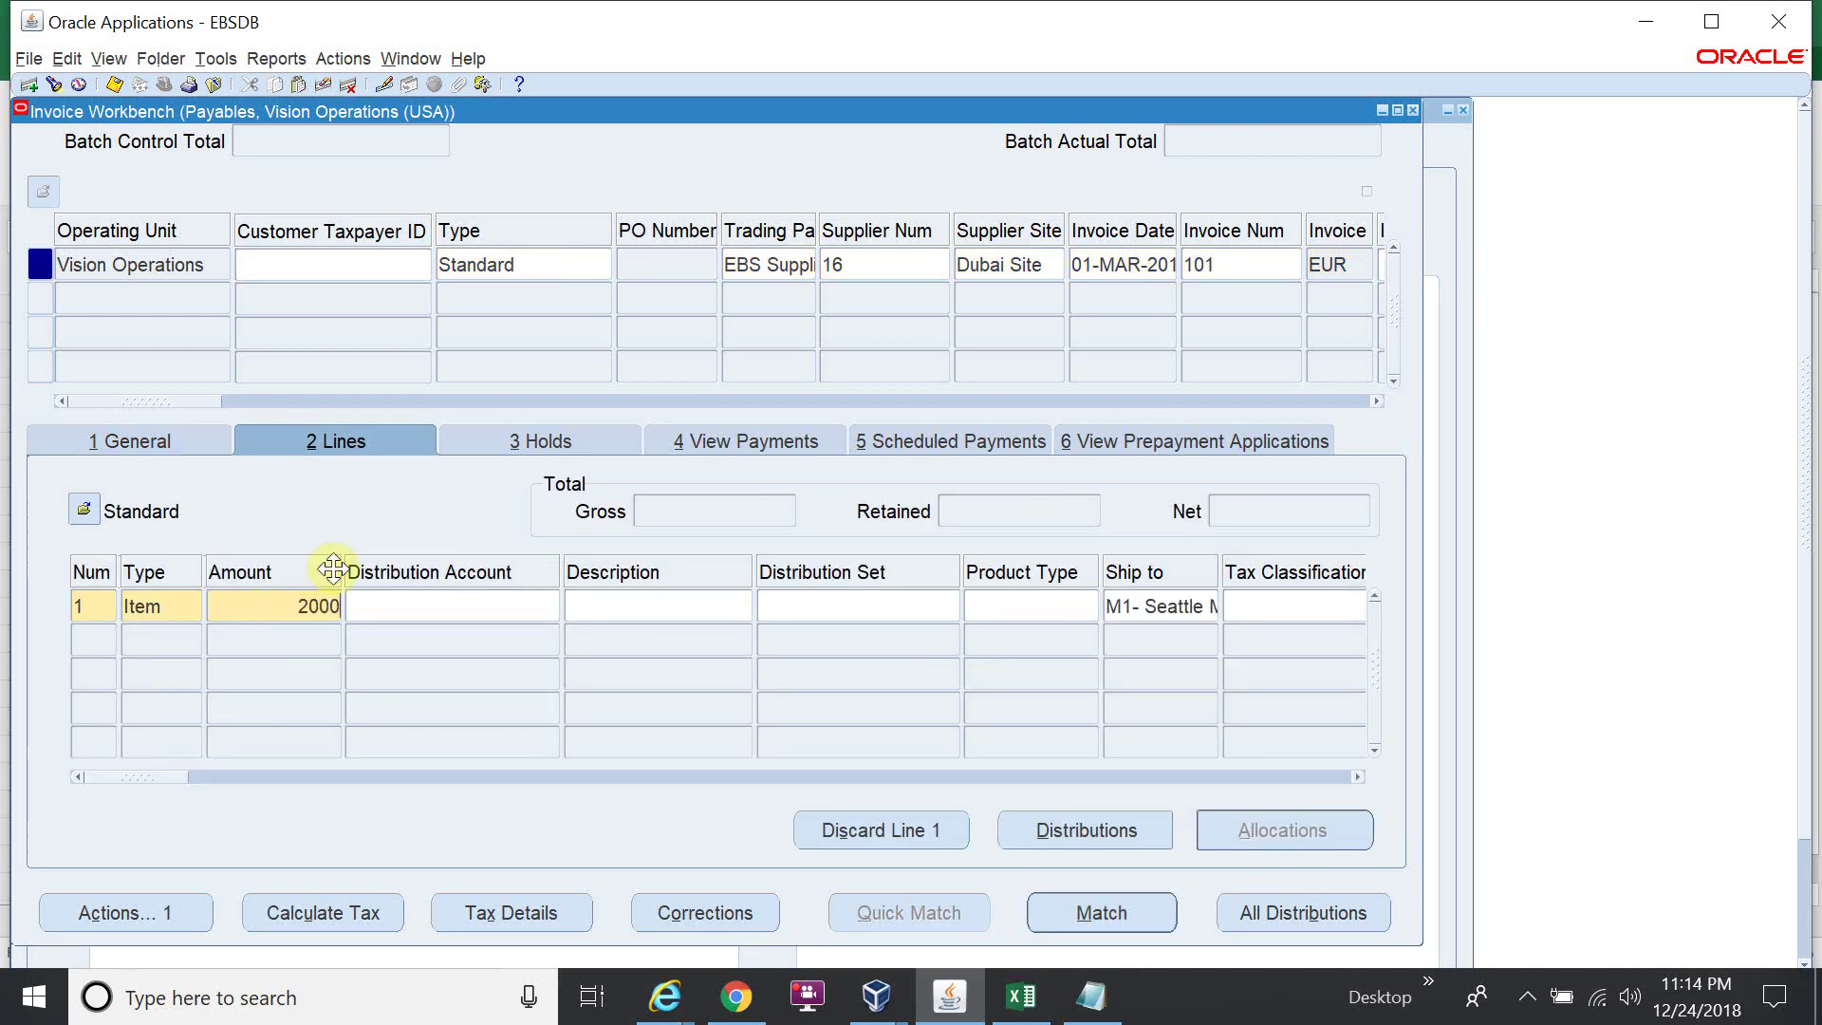
key(Tab)
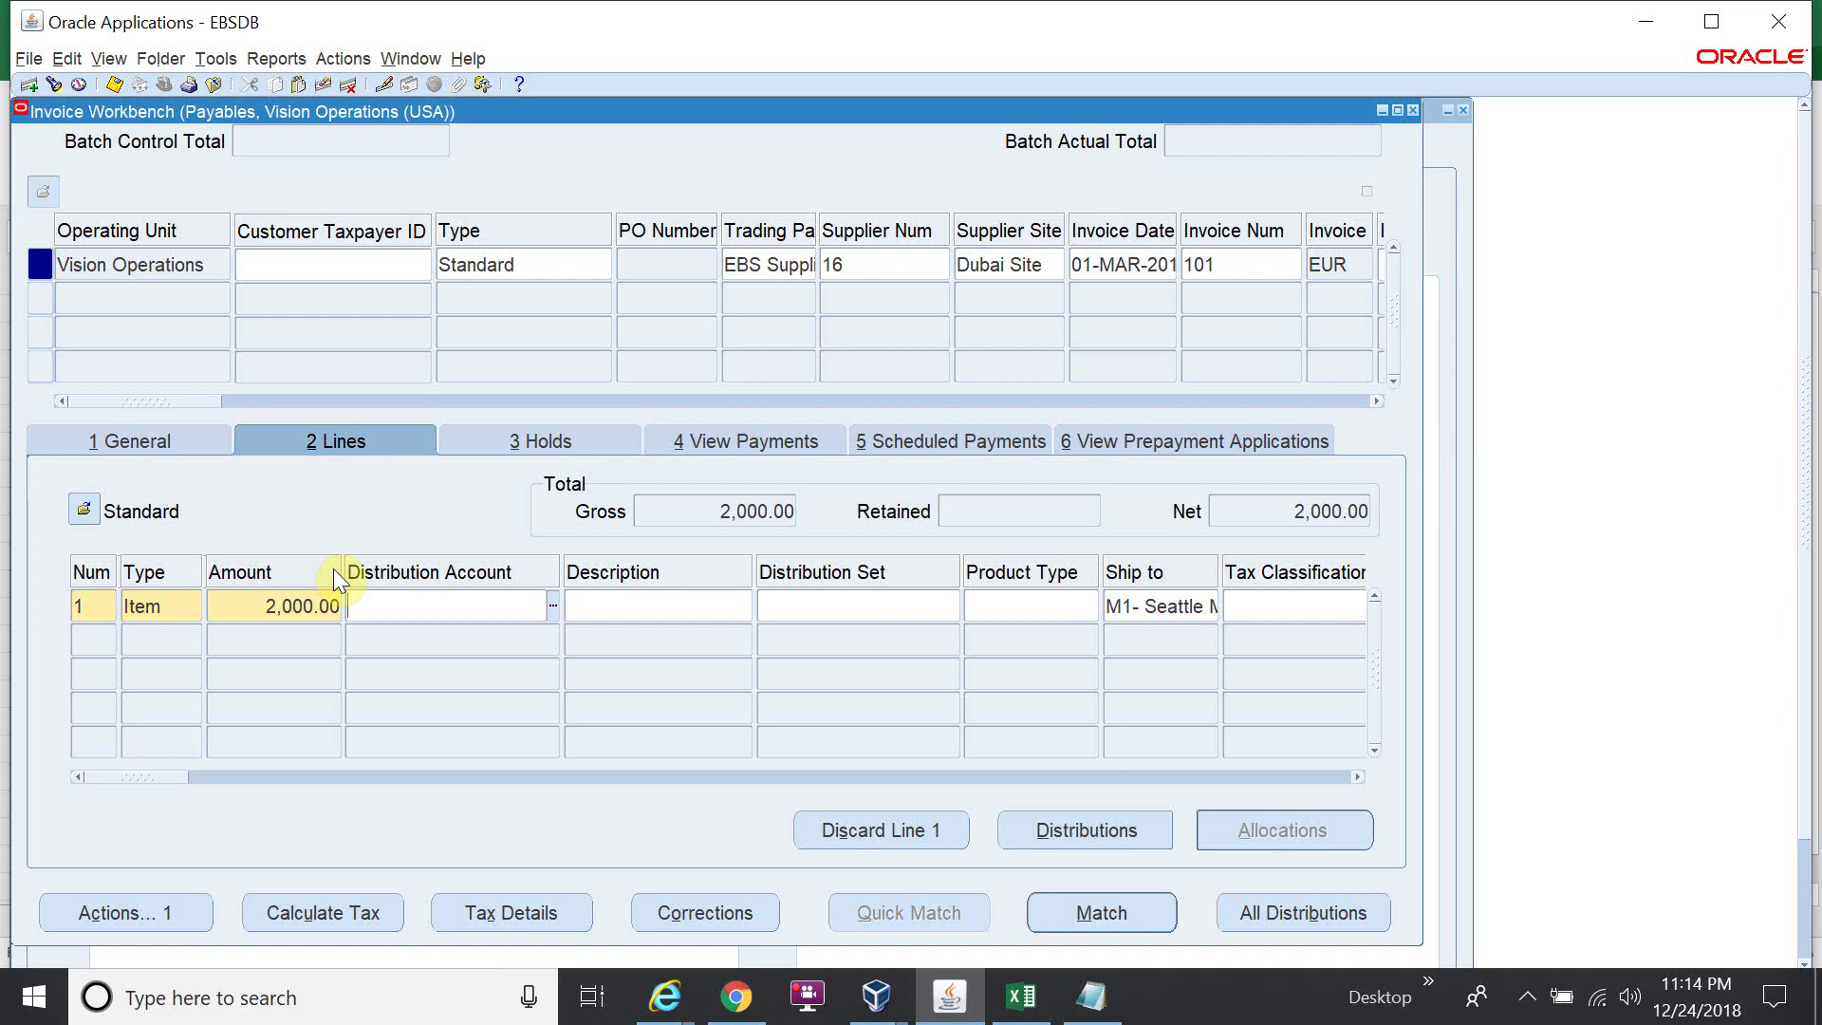
click(554, 609)
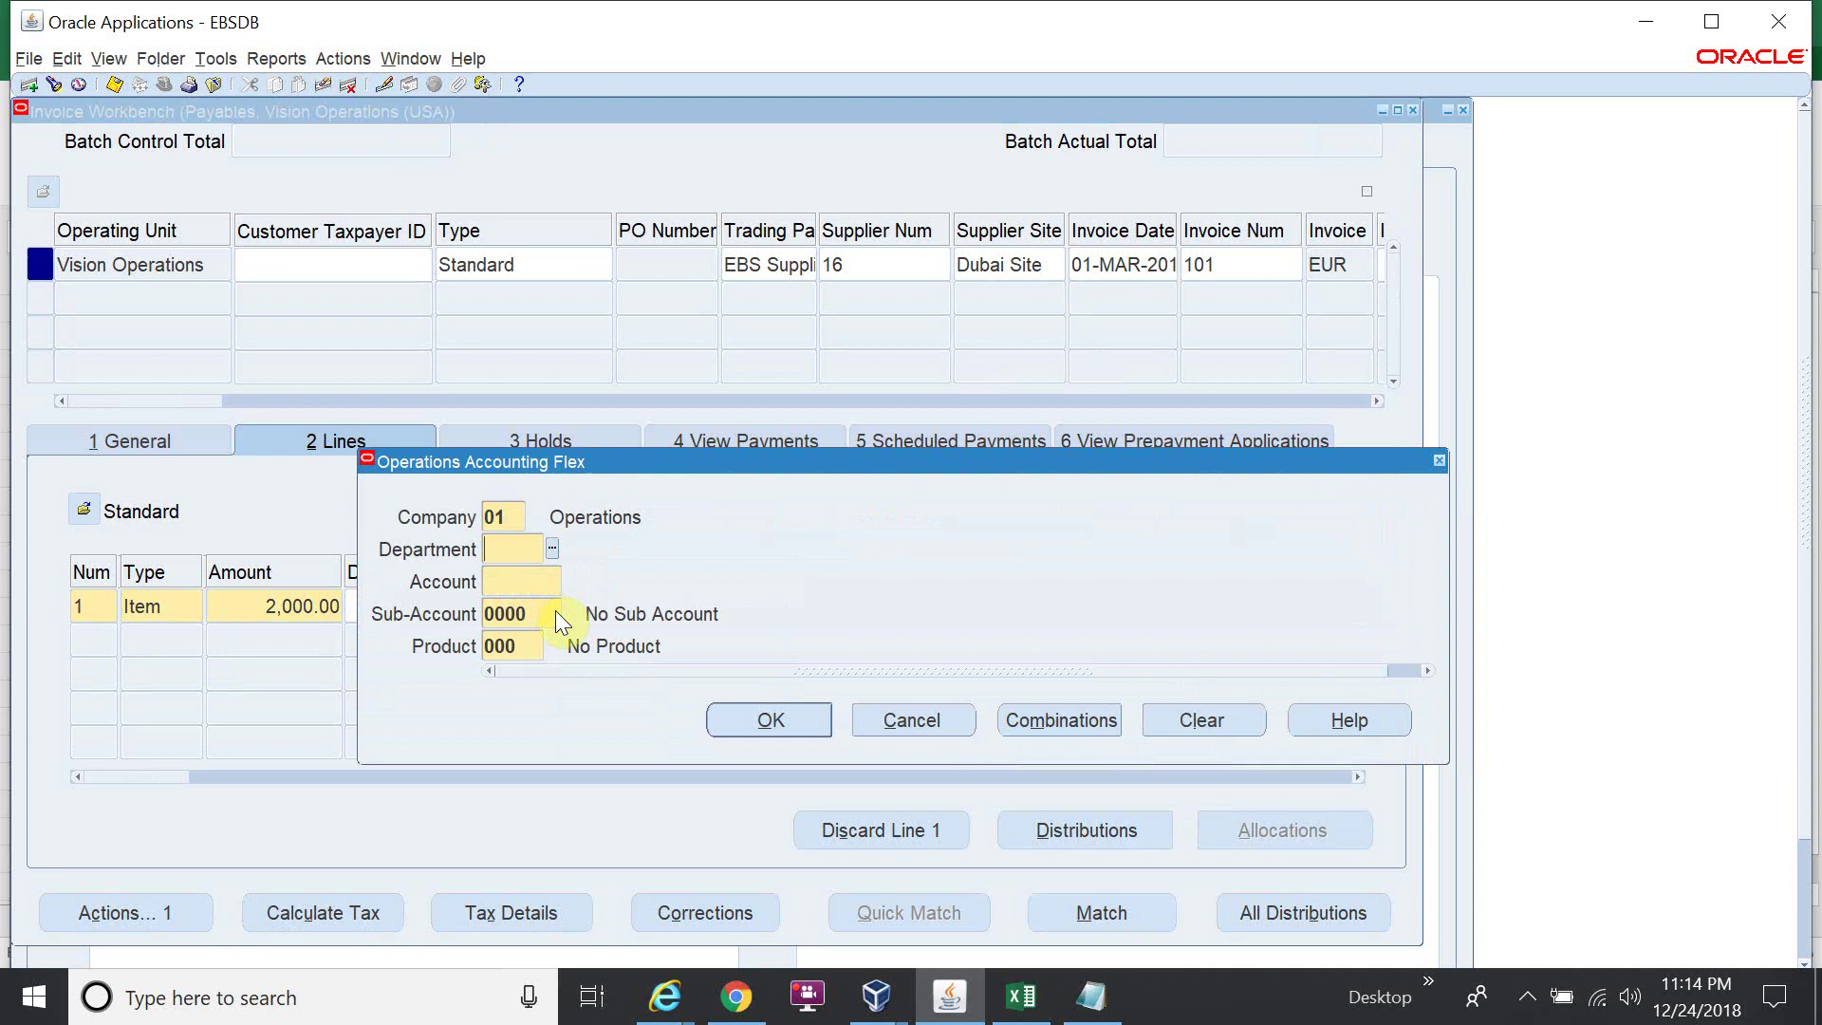
drag(610, 465, 833, 452)
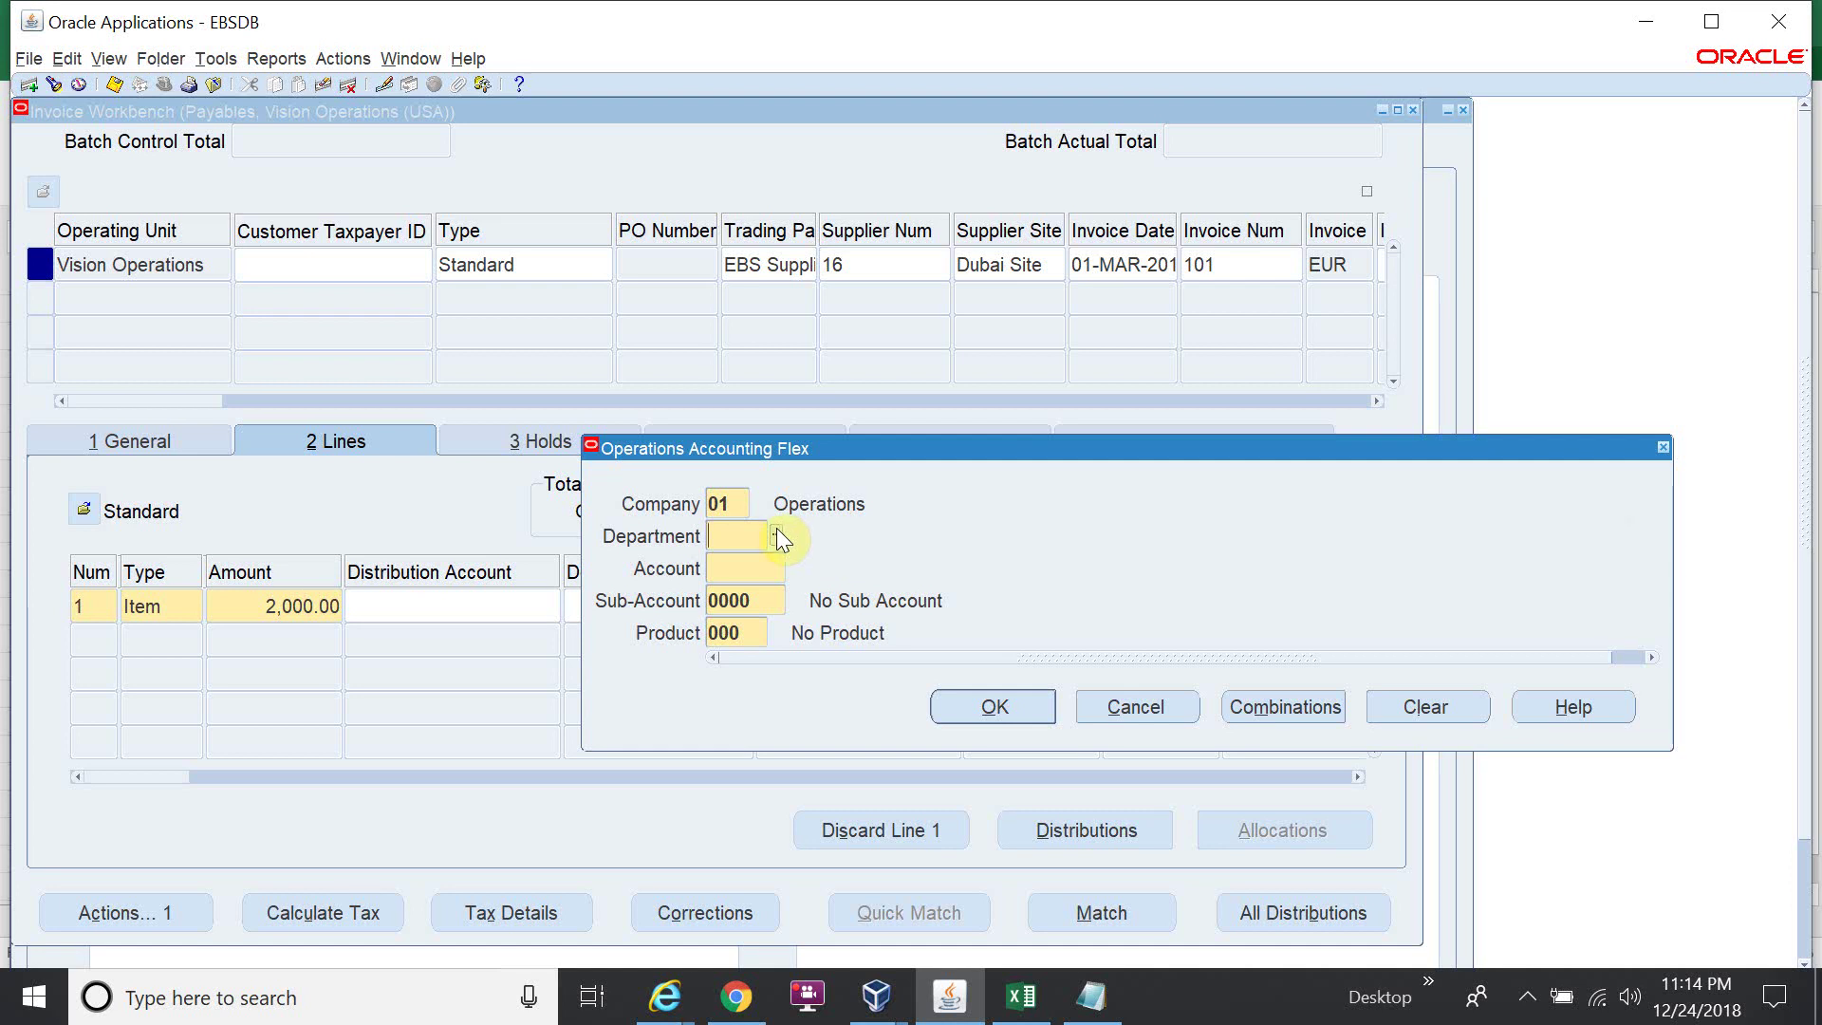
text(000)
key(Tab)
text(2211)
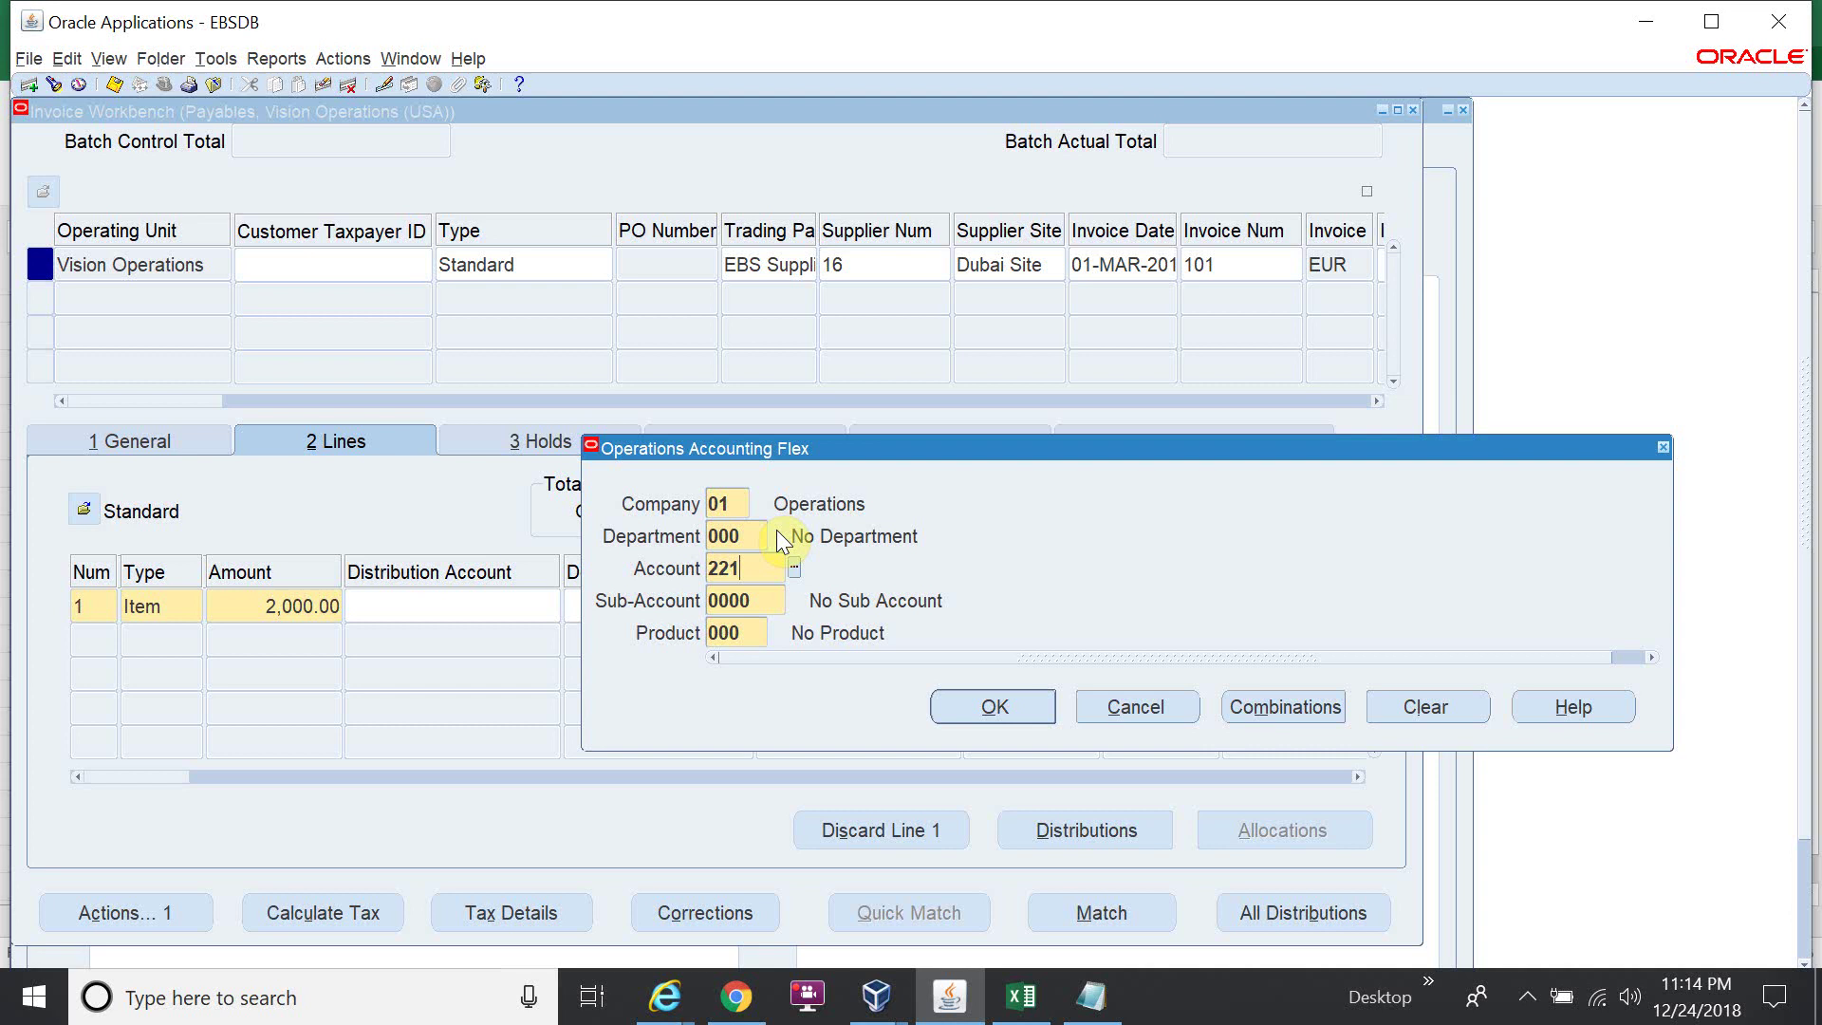
key(Tab)
key(Tab)
key(Return)
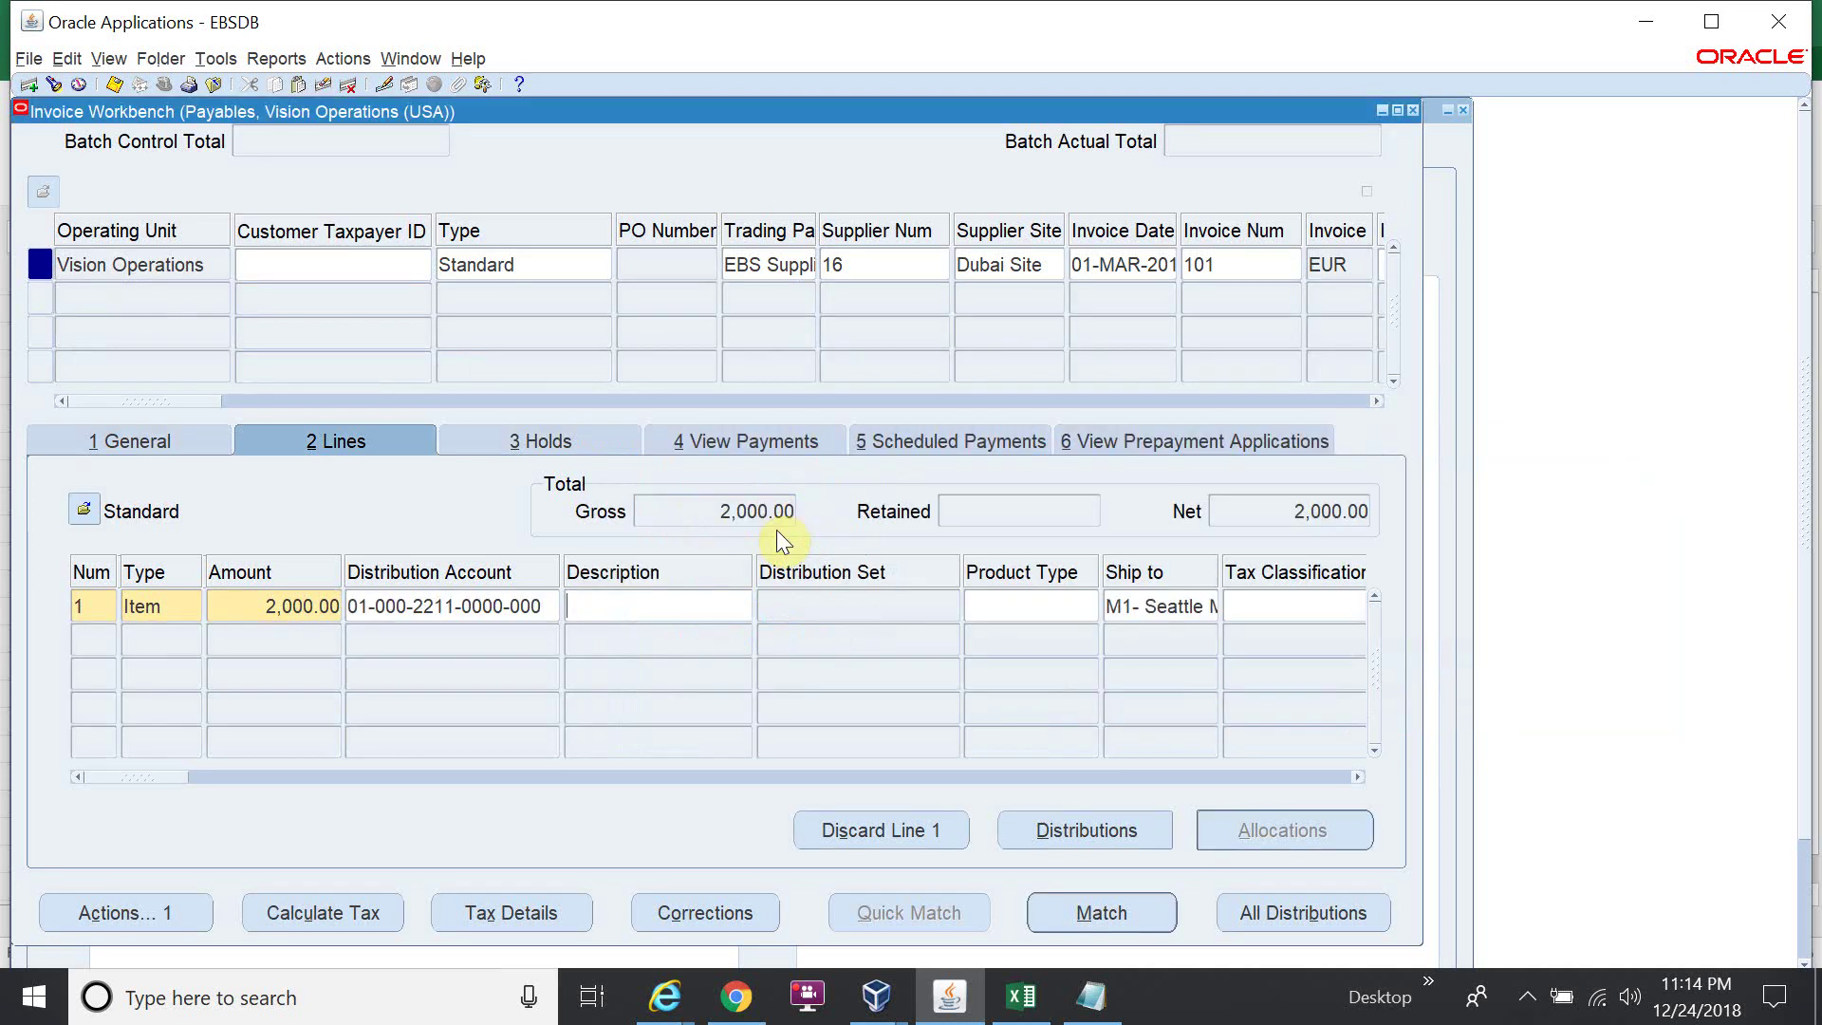
click(534, 615)
double_click(550, 581)
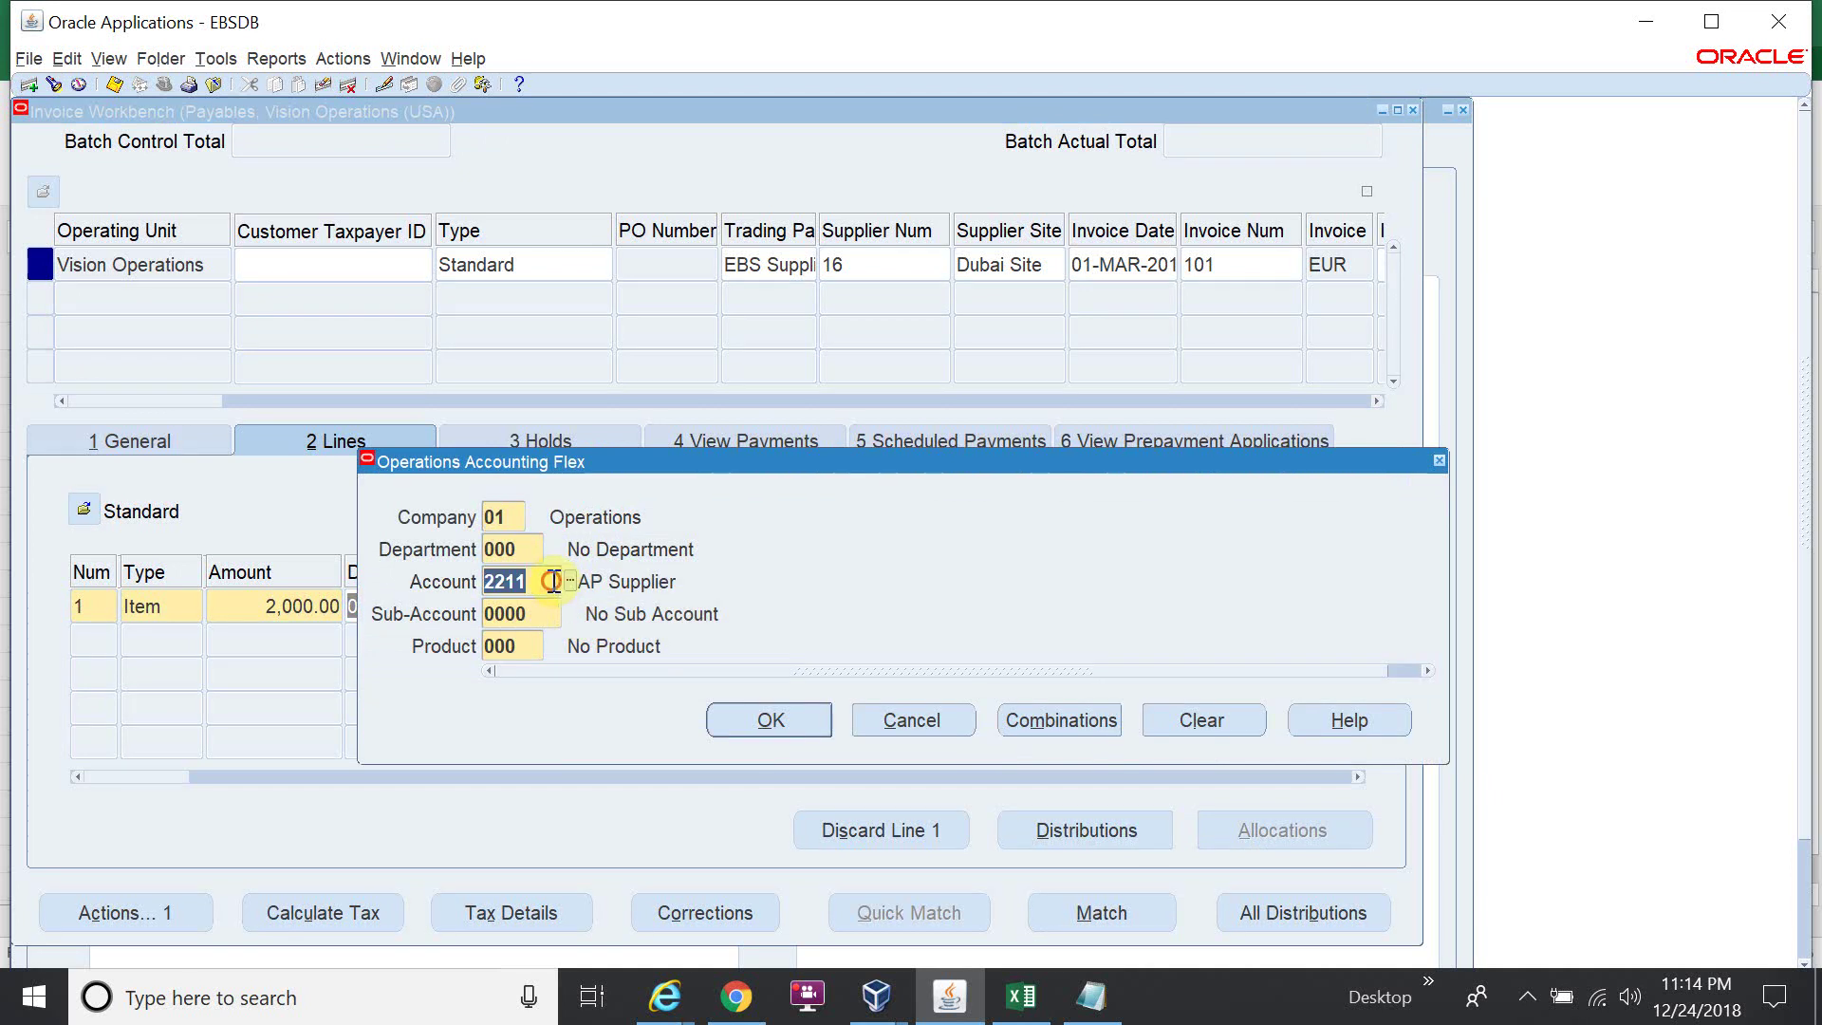
click(572, 581)
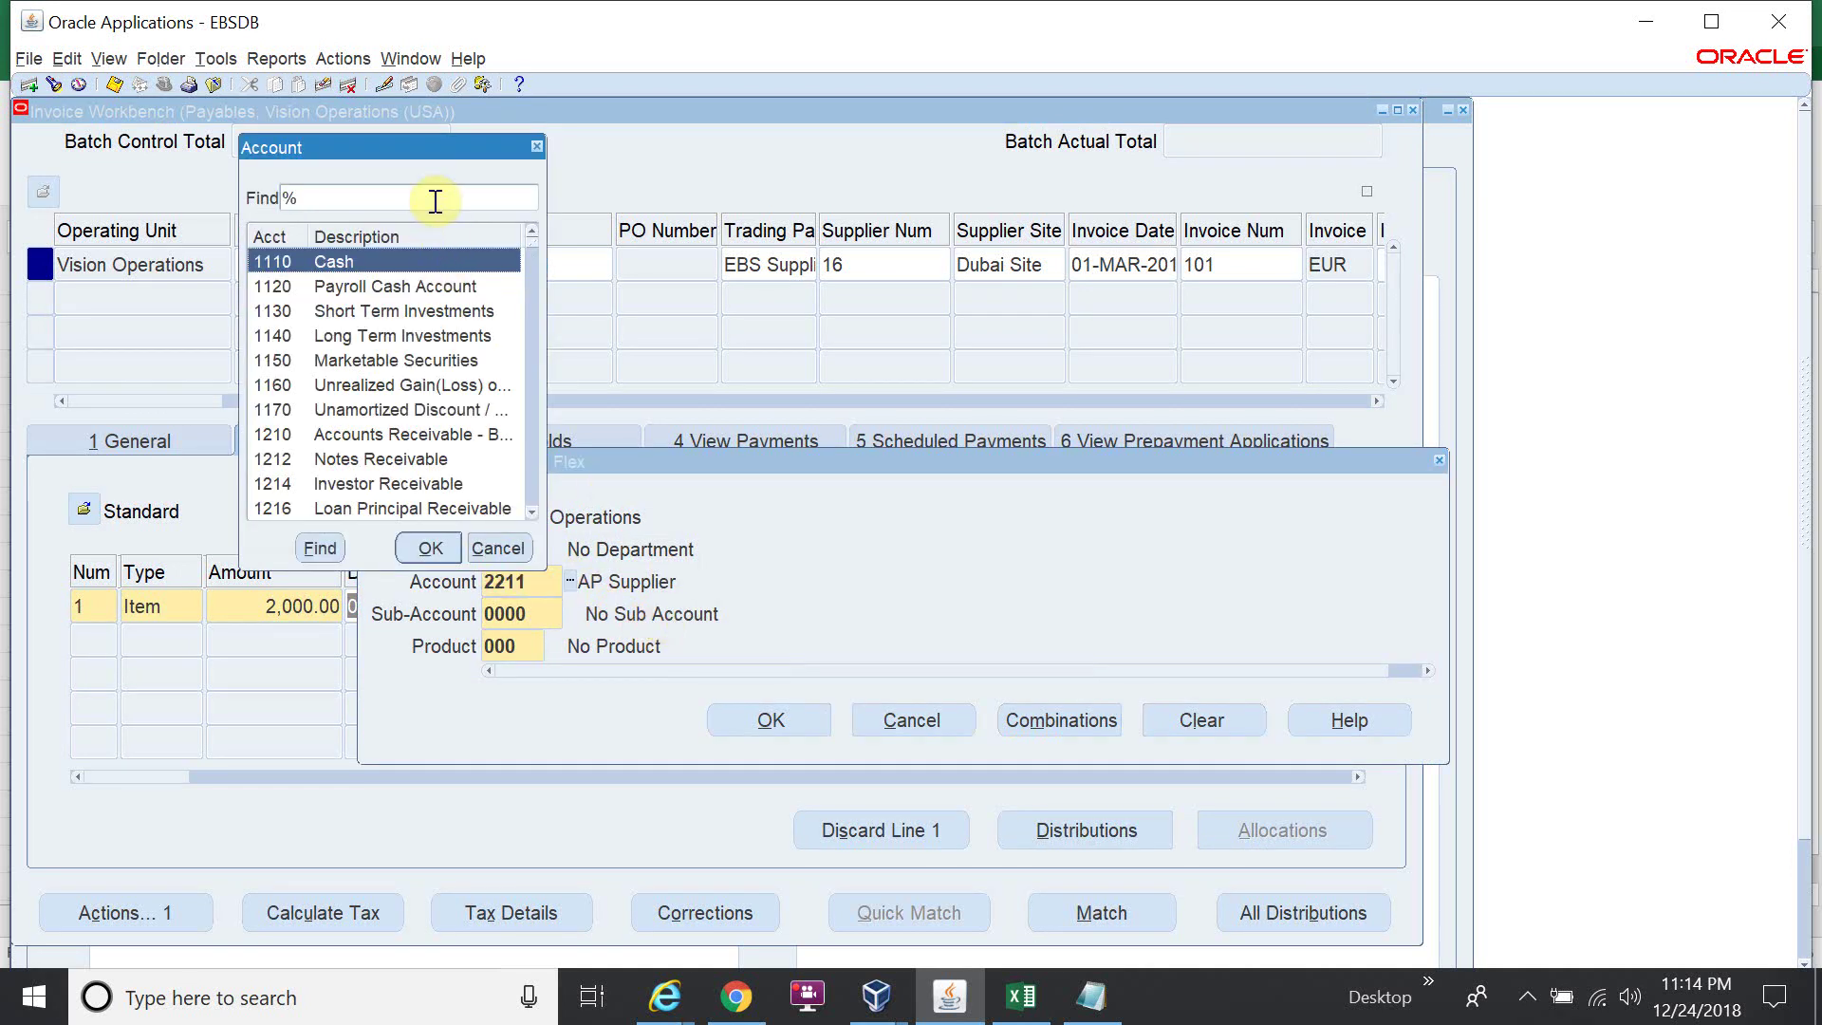
text(exp%)
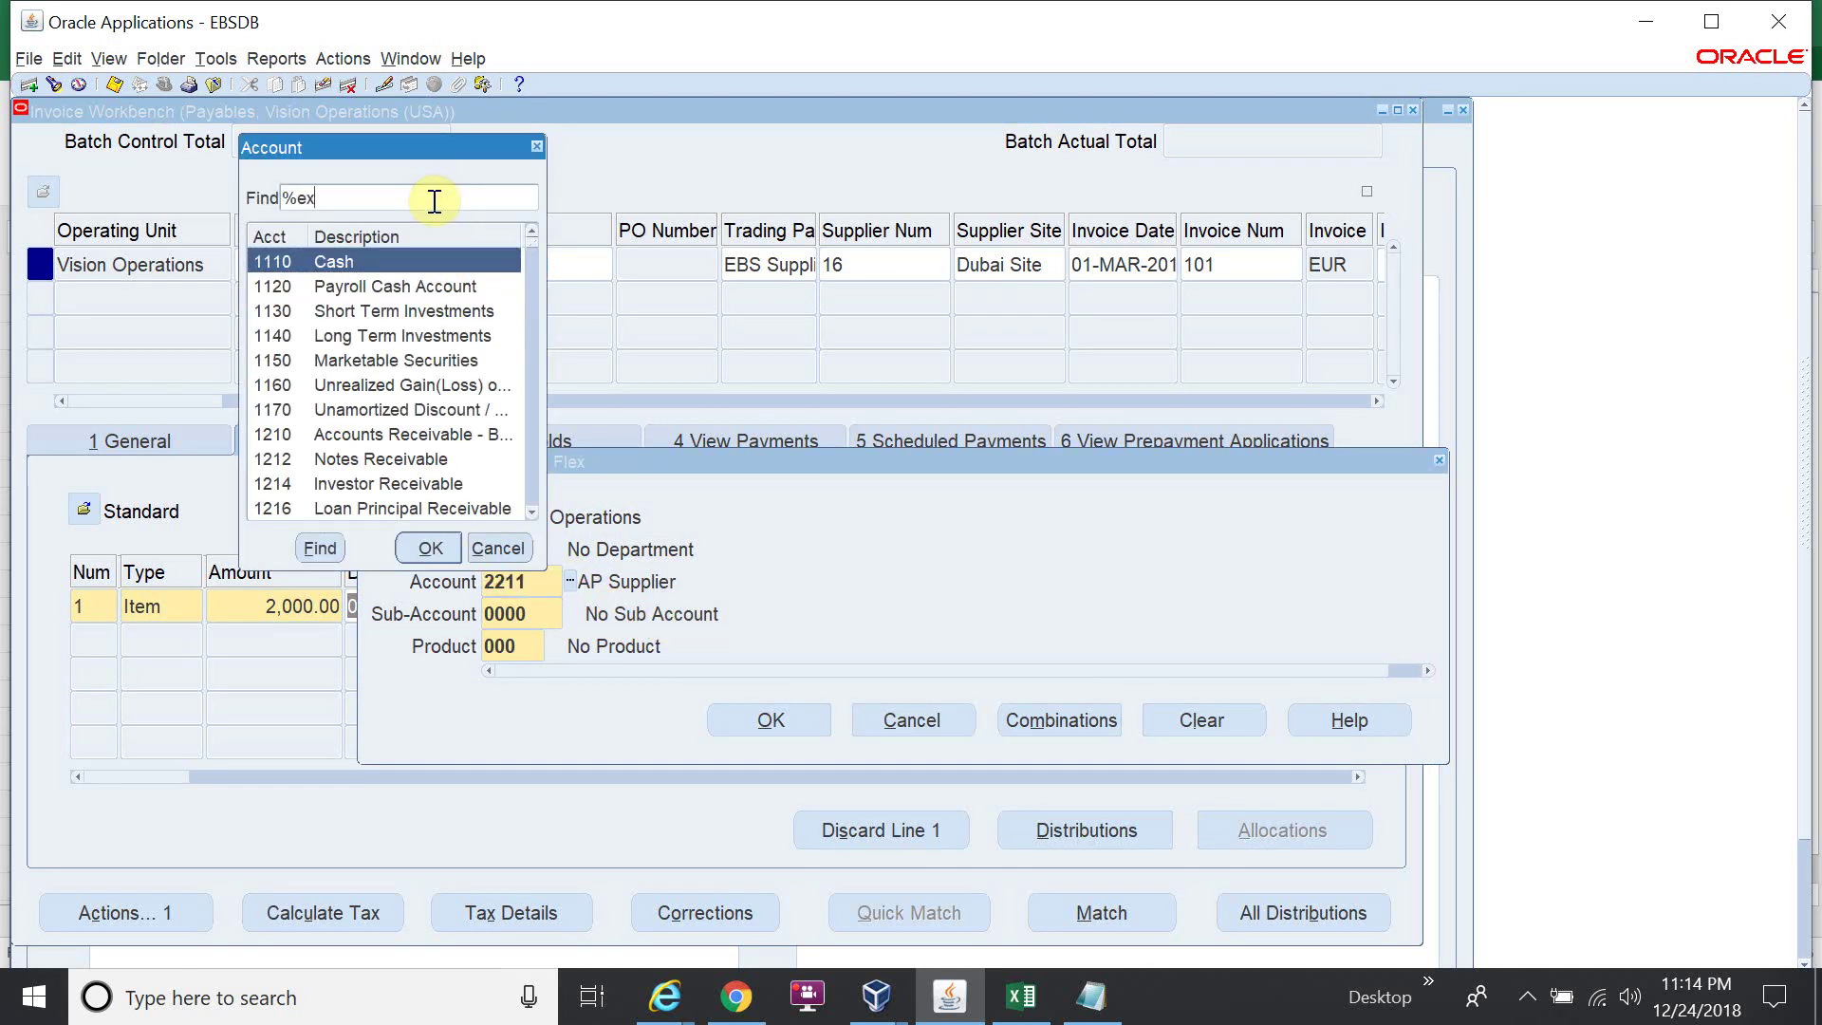
key(Return)
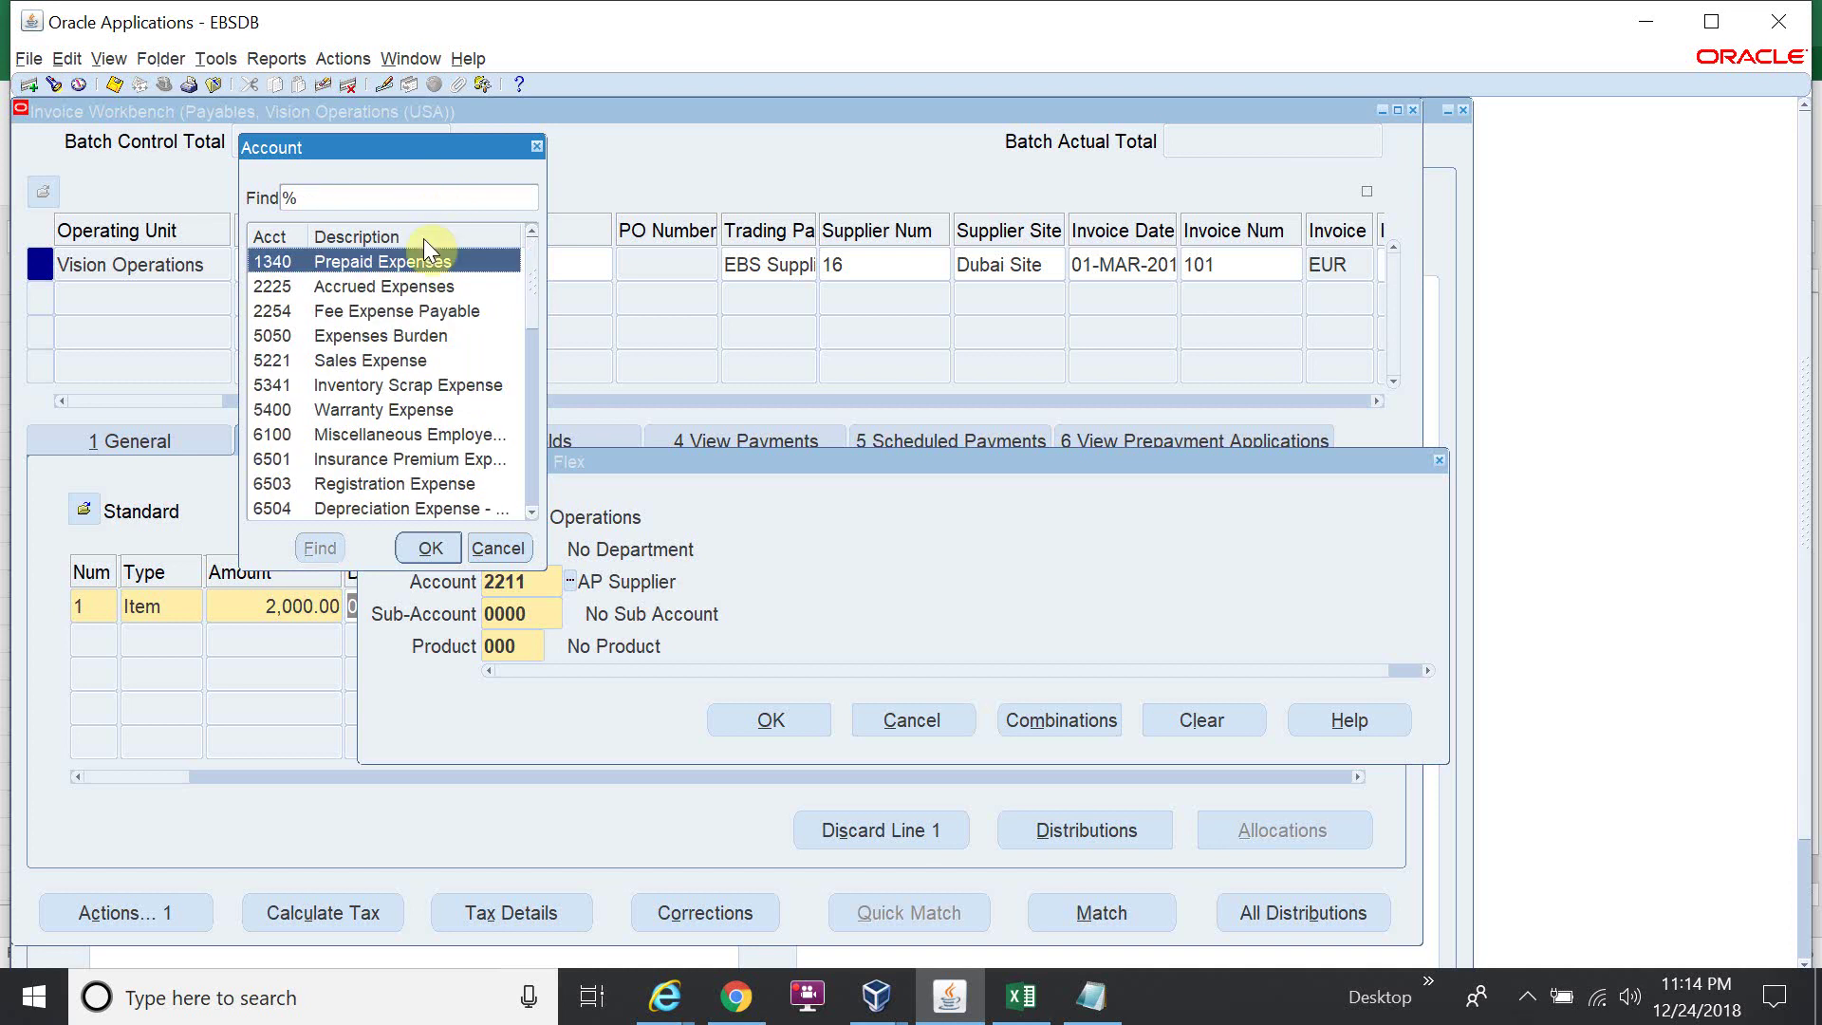
click(432, 311)
click(432, 547)
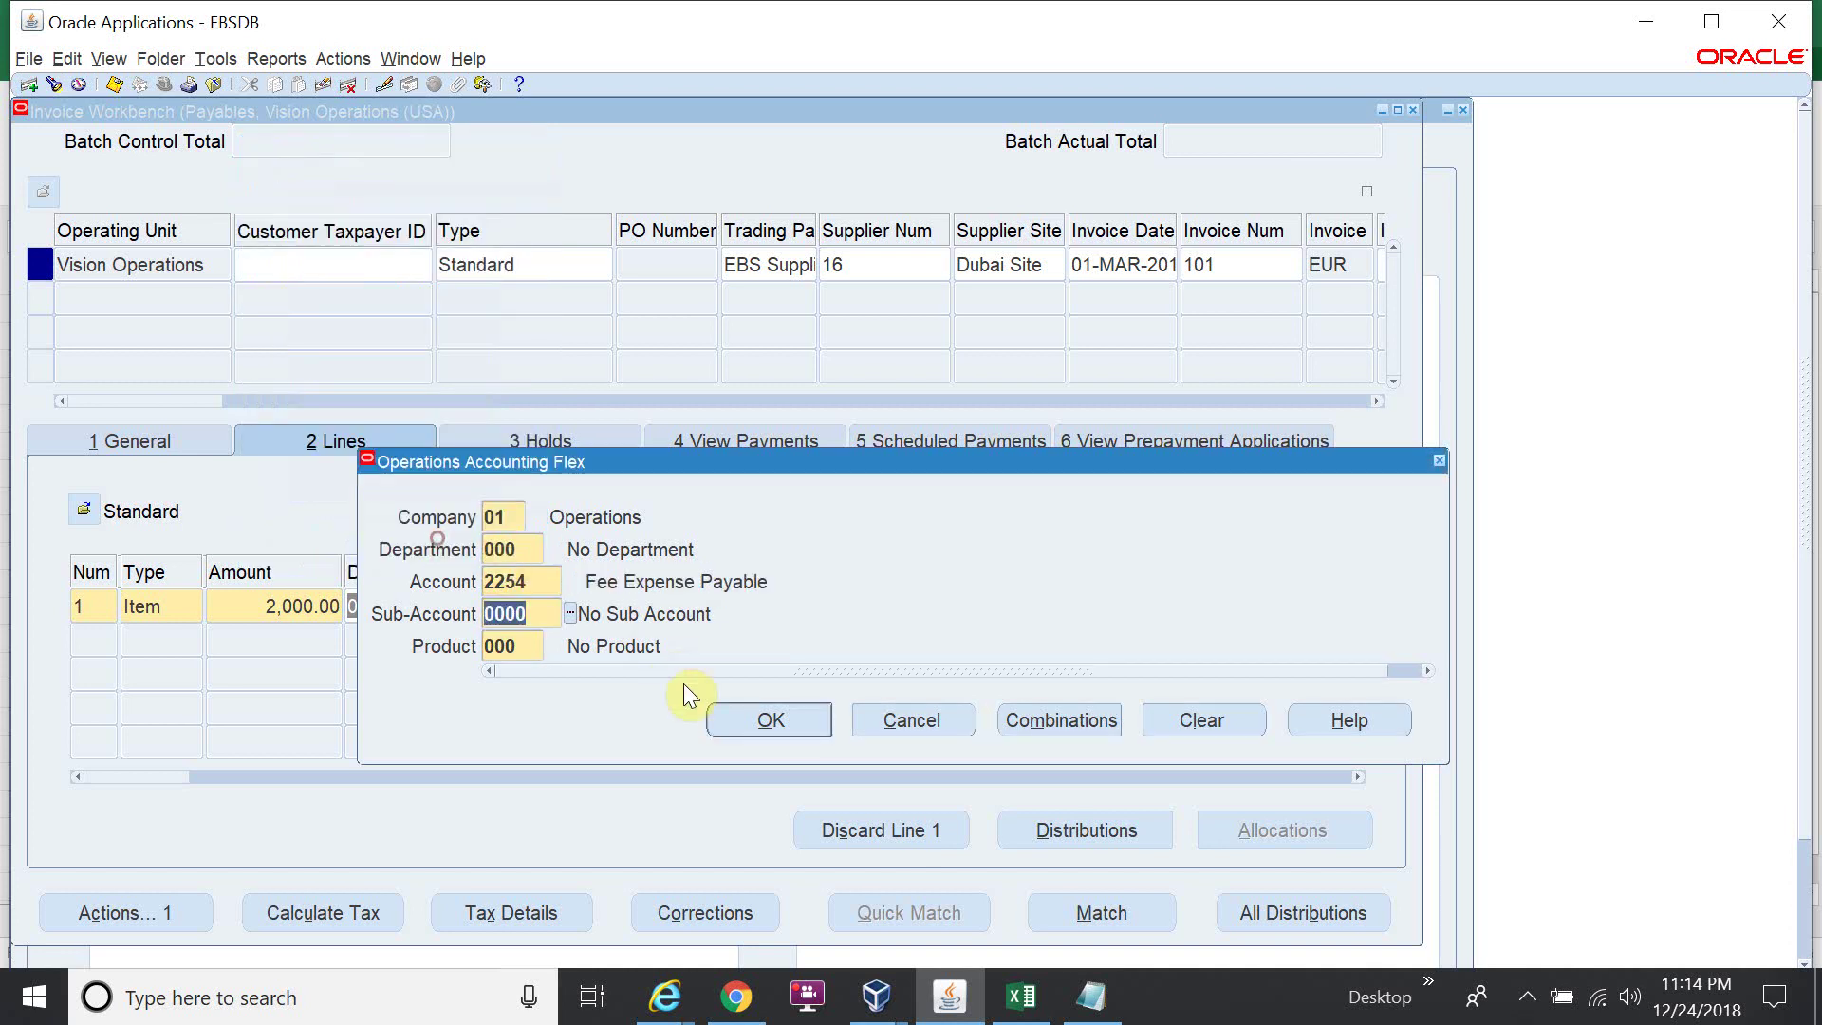
click(777, 719)
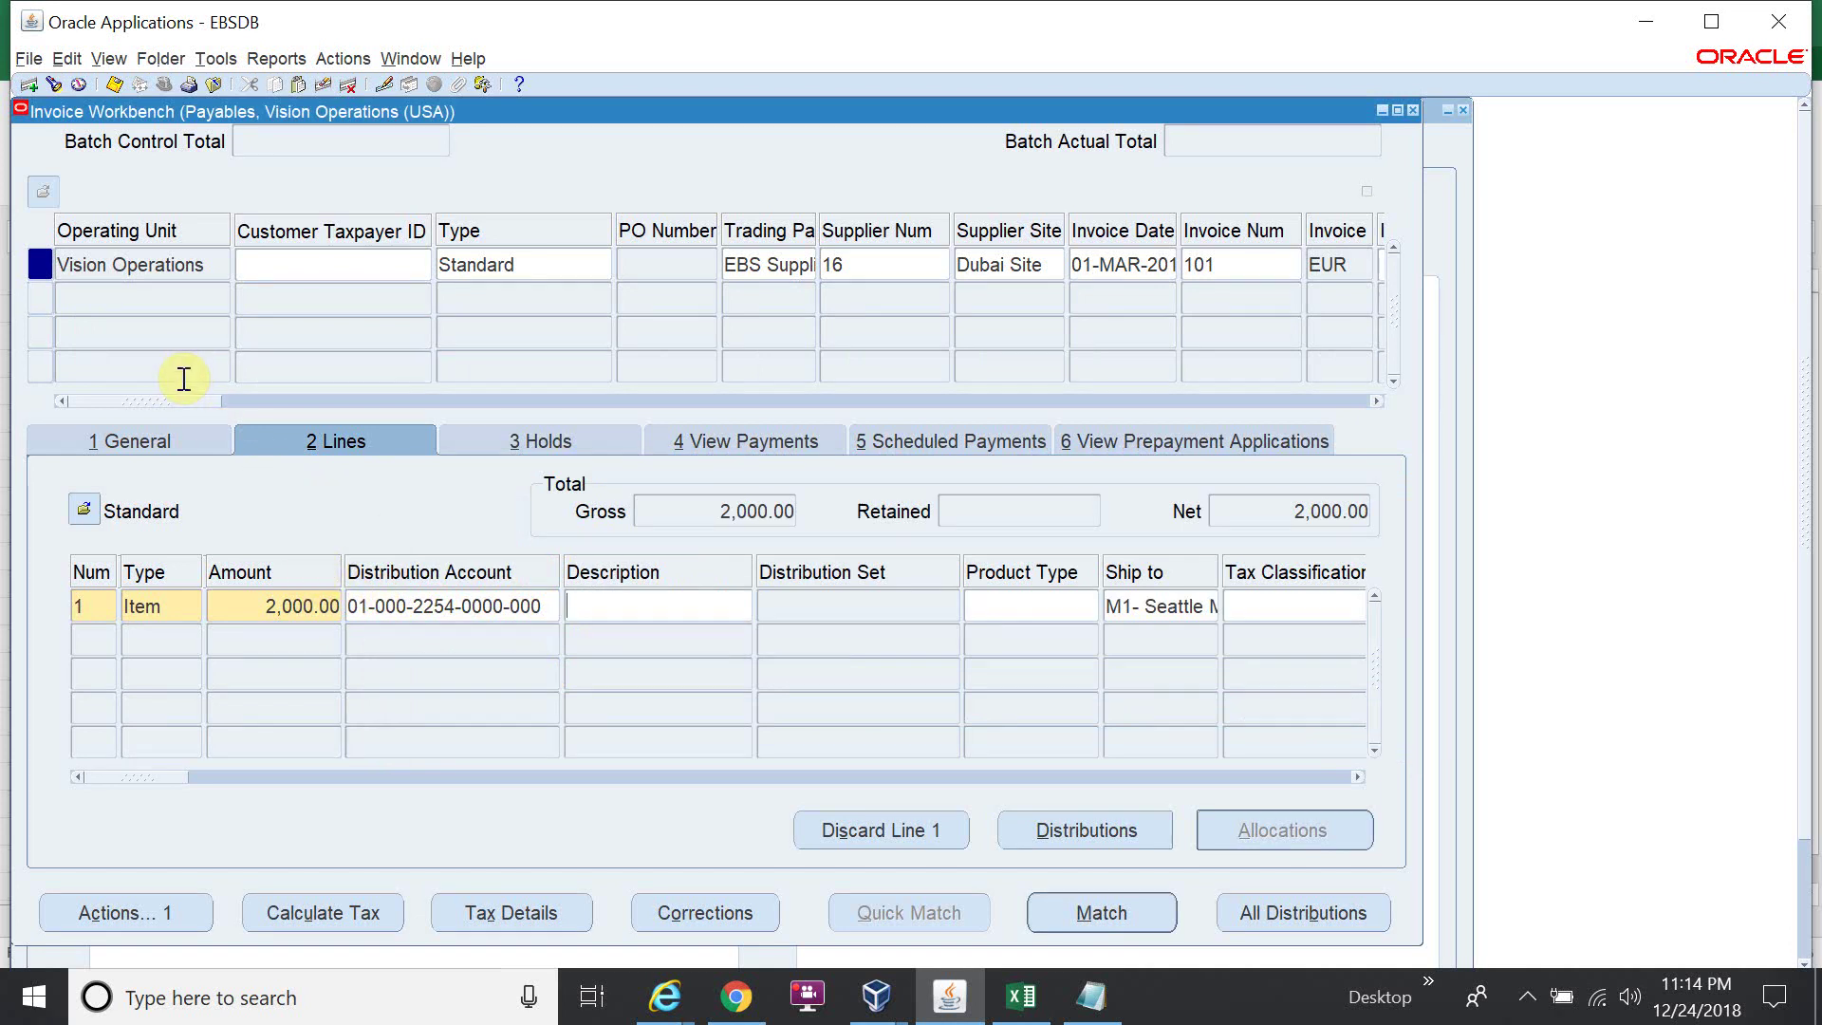
Show the Liability Account field in the invoice header after Operating Unit
click(212, 263)
click(228, 280)
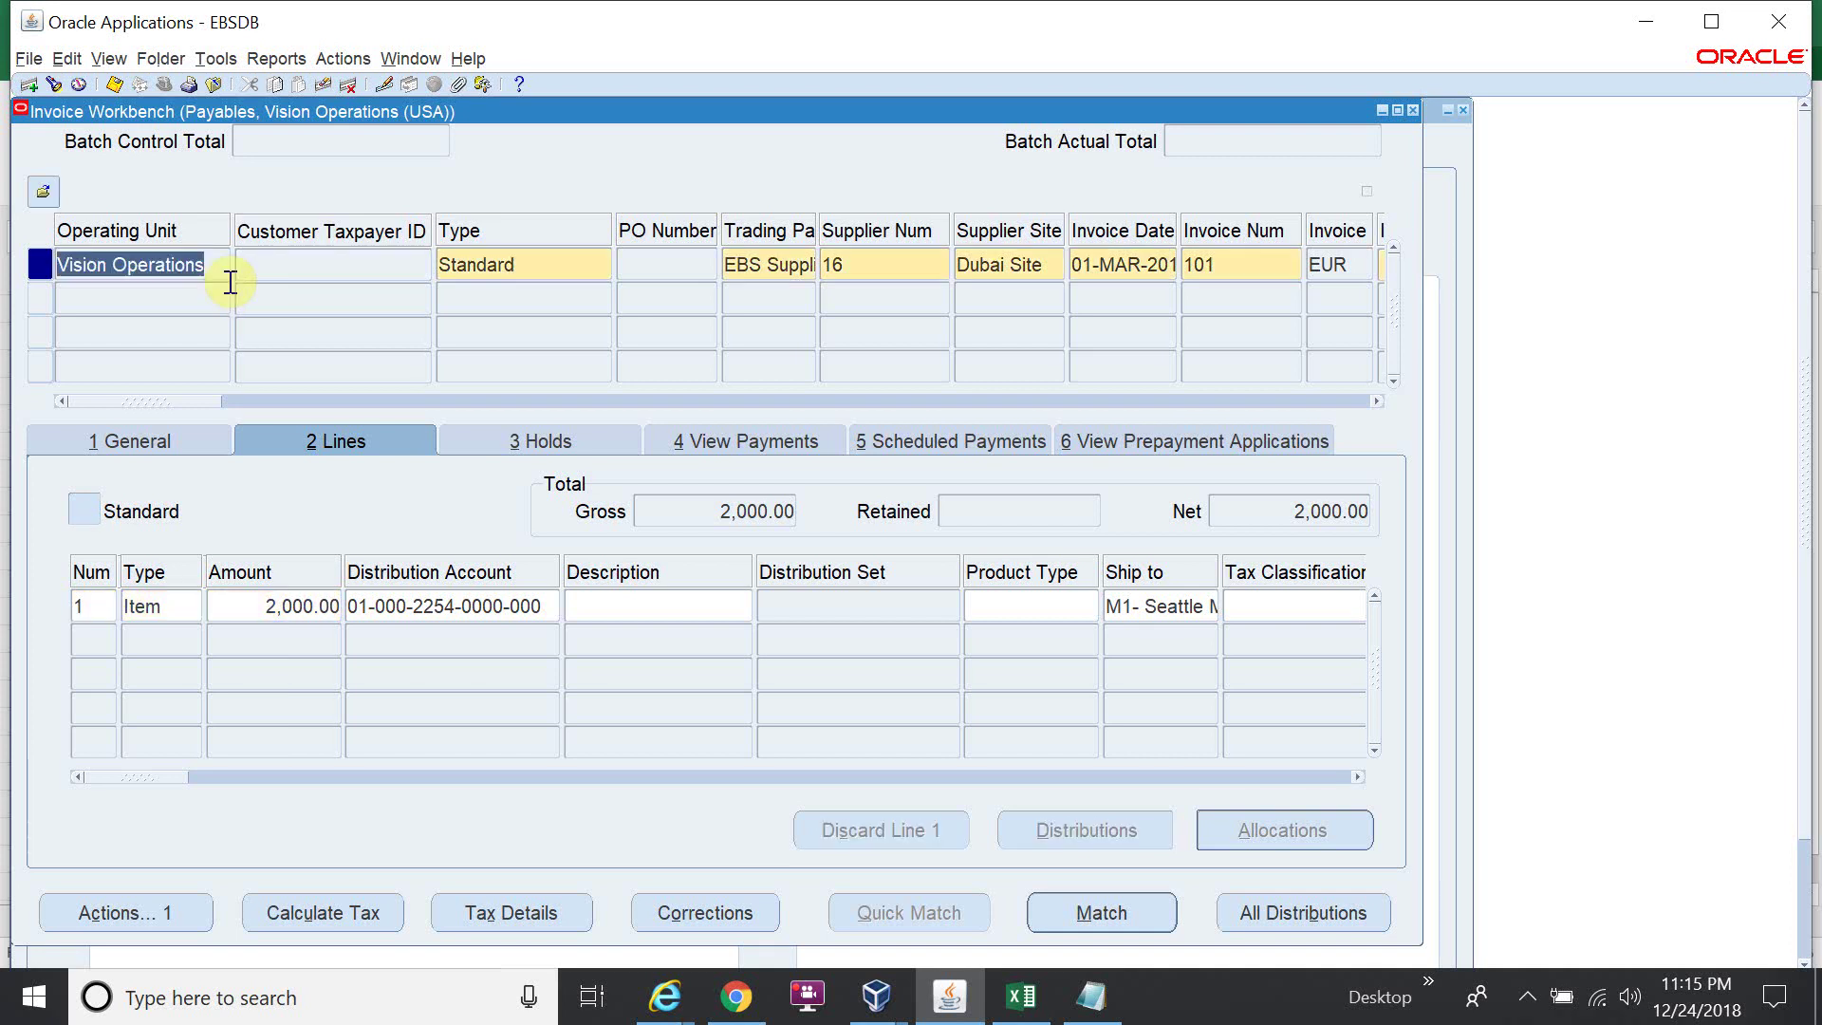
click(159, 59)
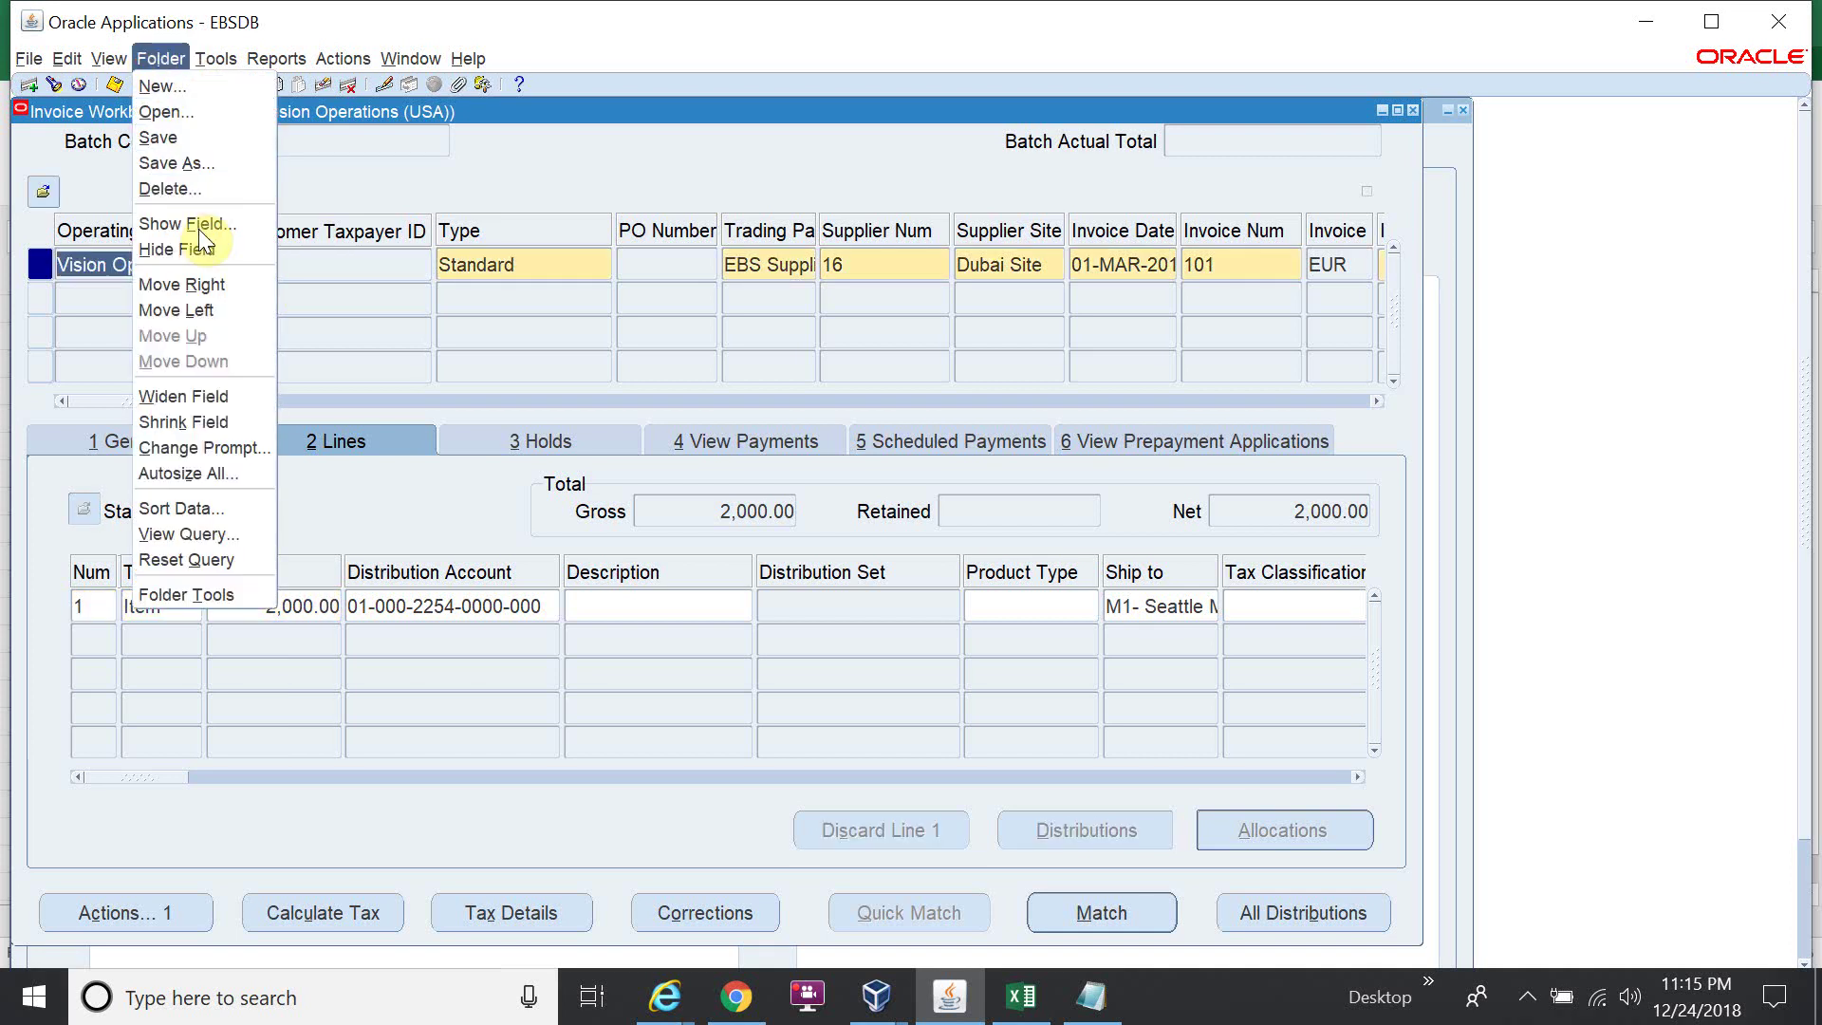
click(187, 224)
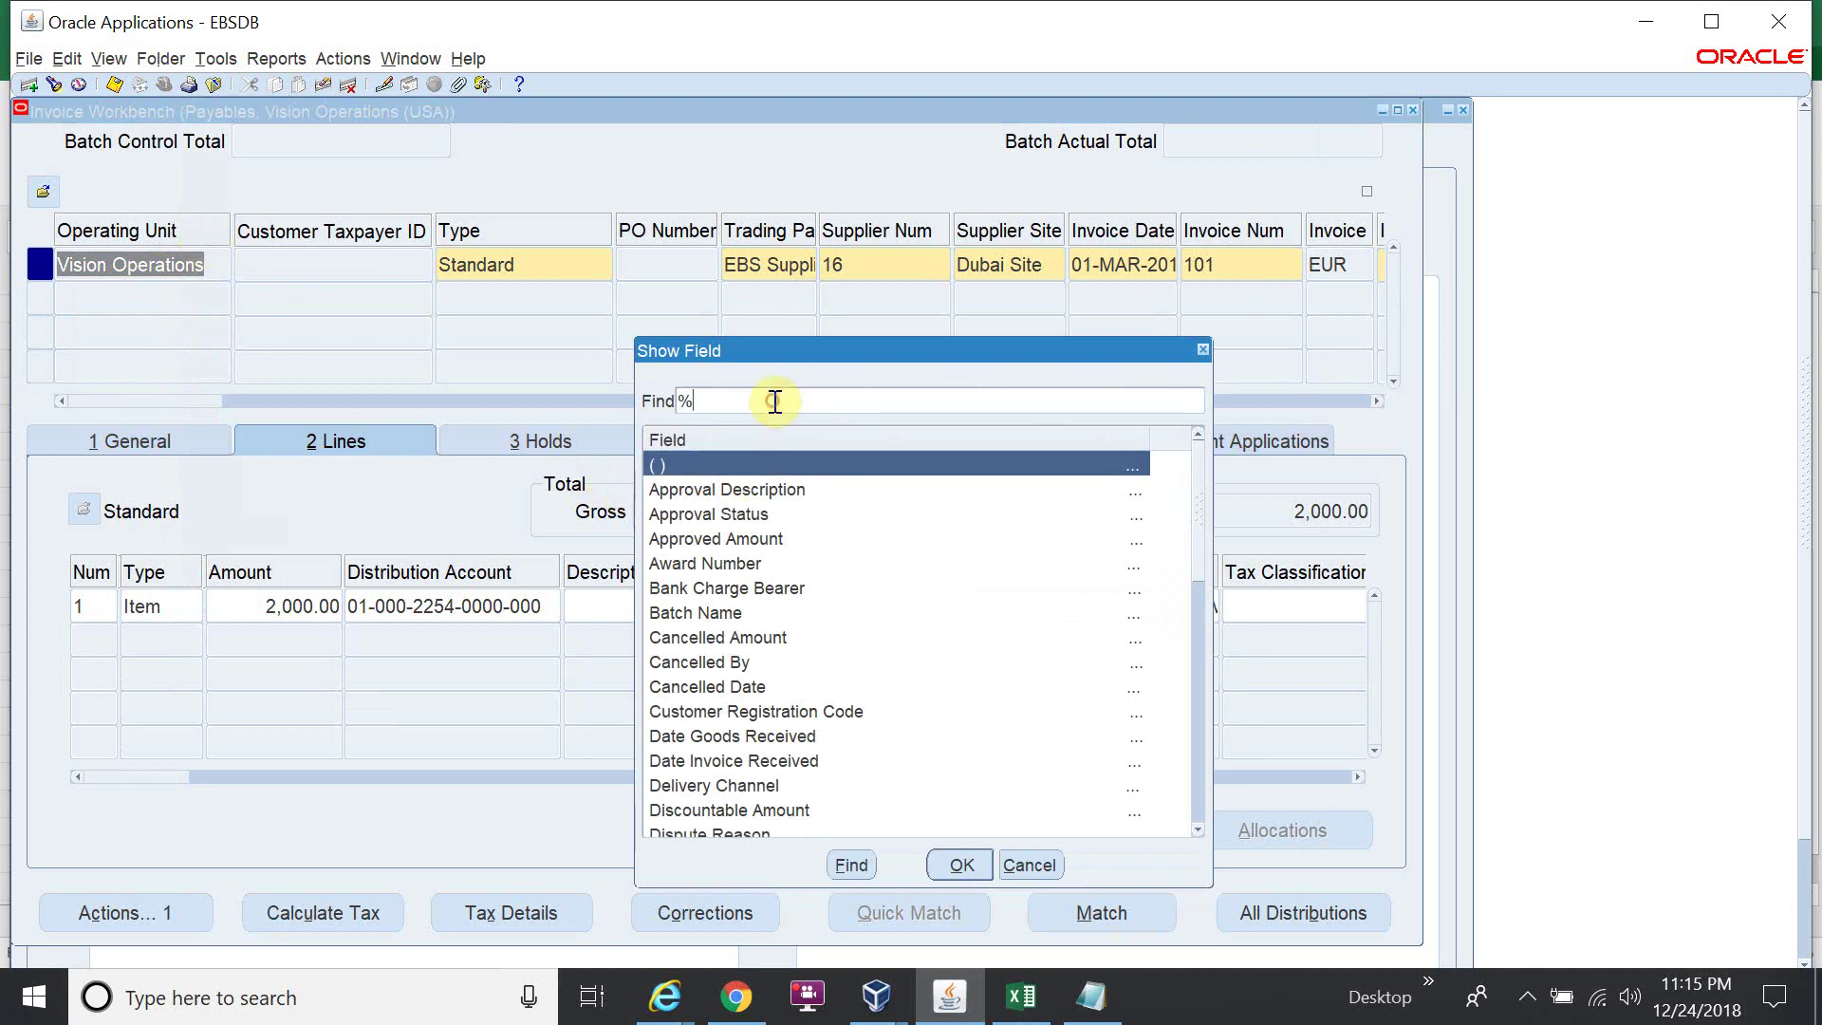
text(liab)
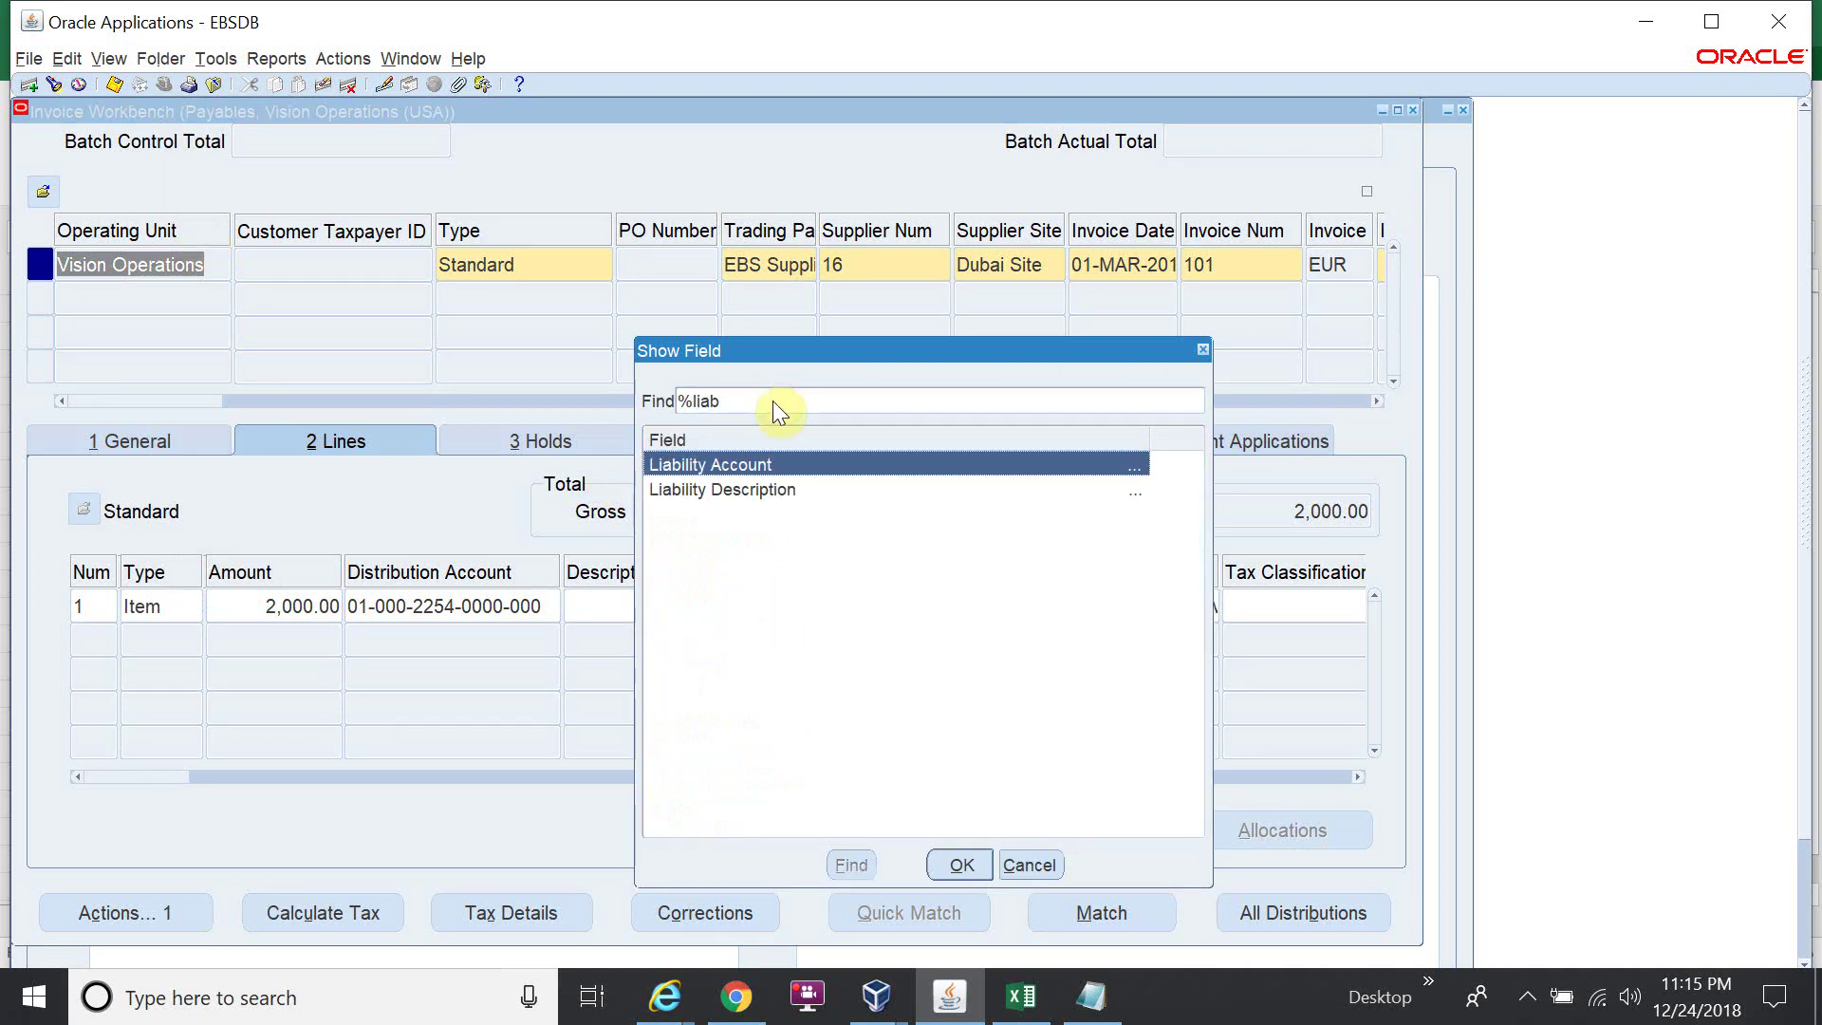
key(Return)
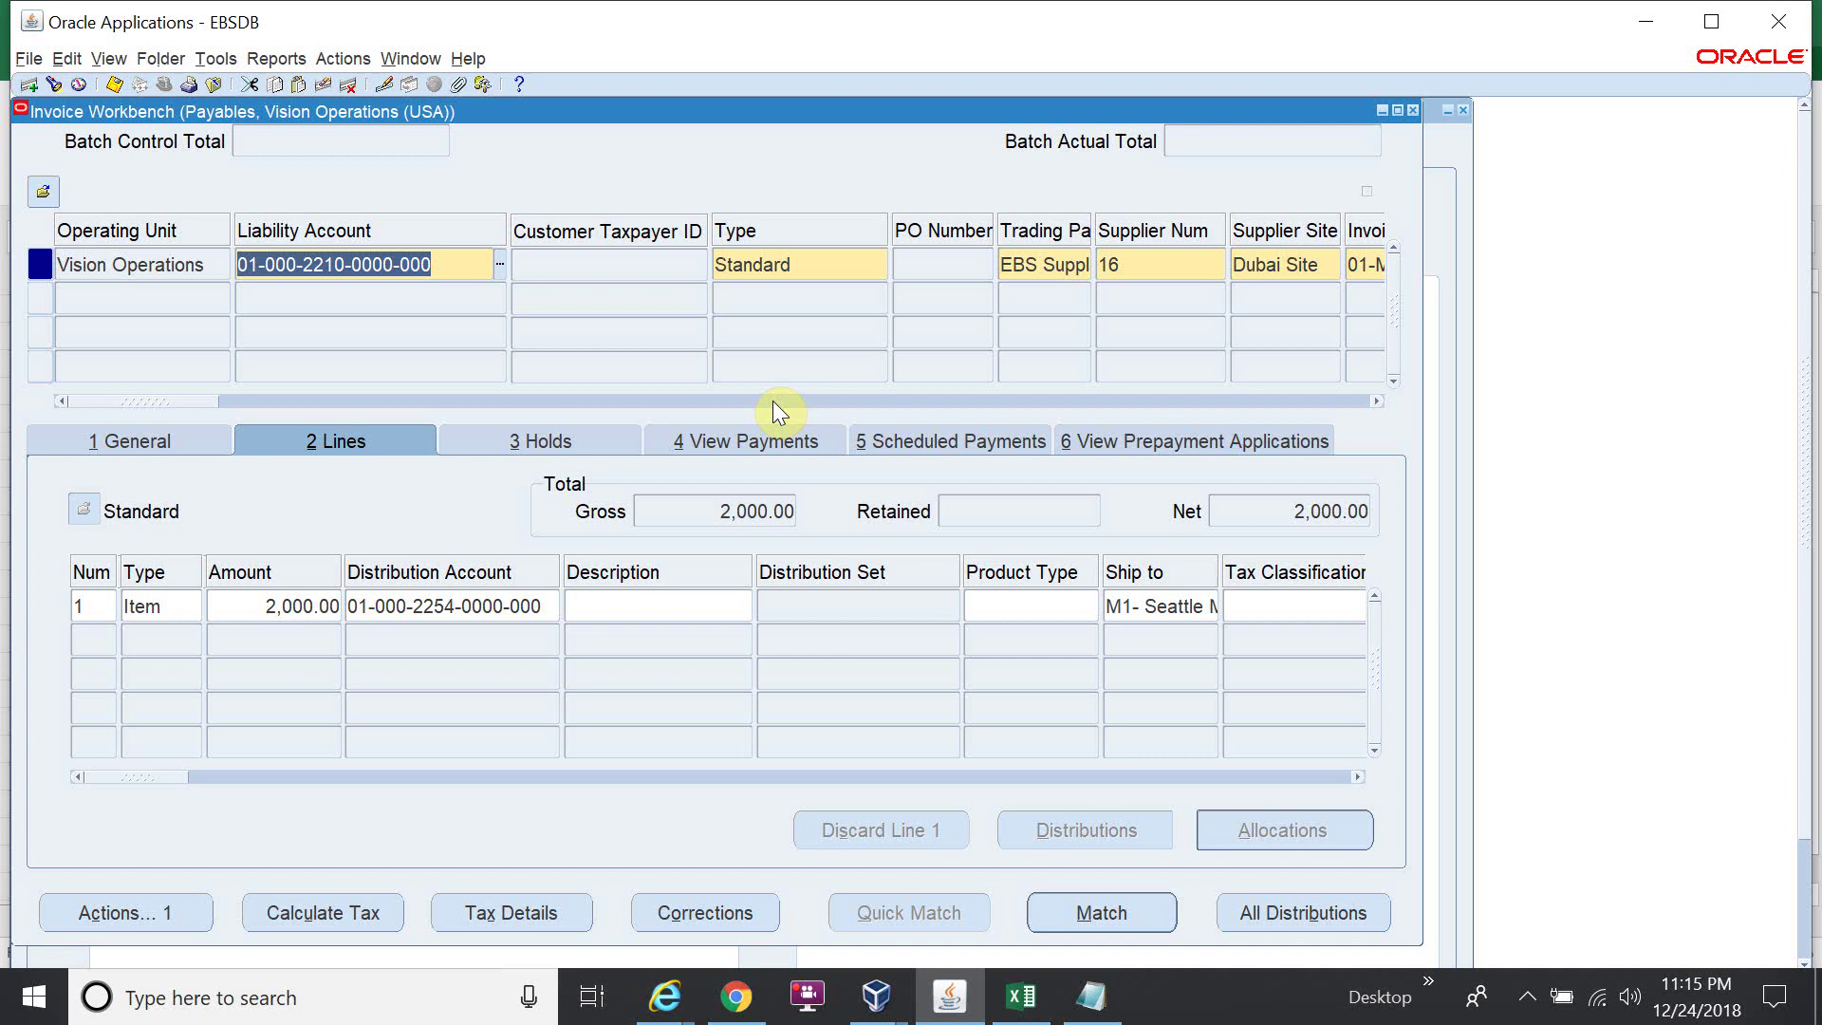
Set the account segment of the invoice's liability account to 2211 AP Supplier
key(End)
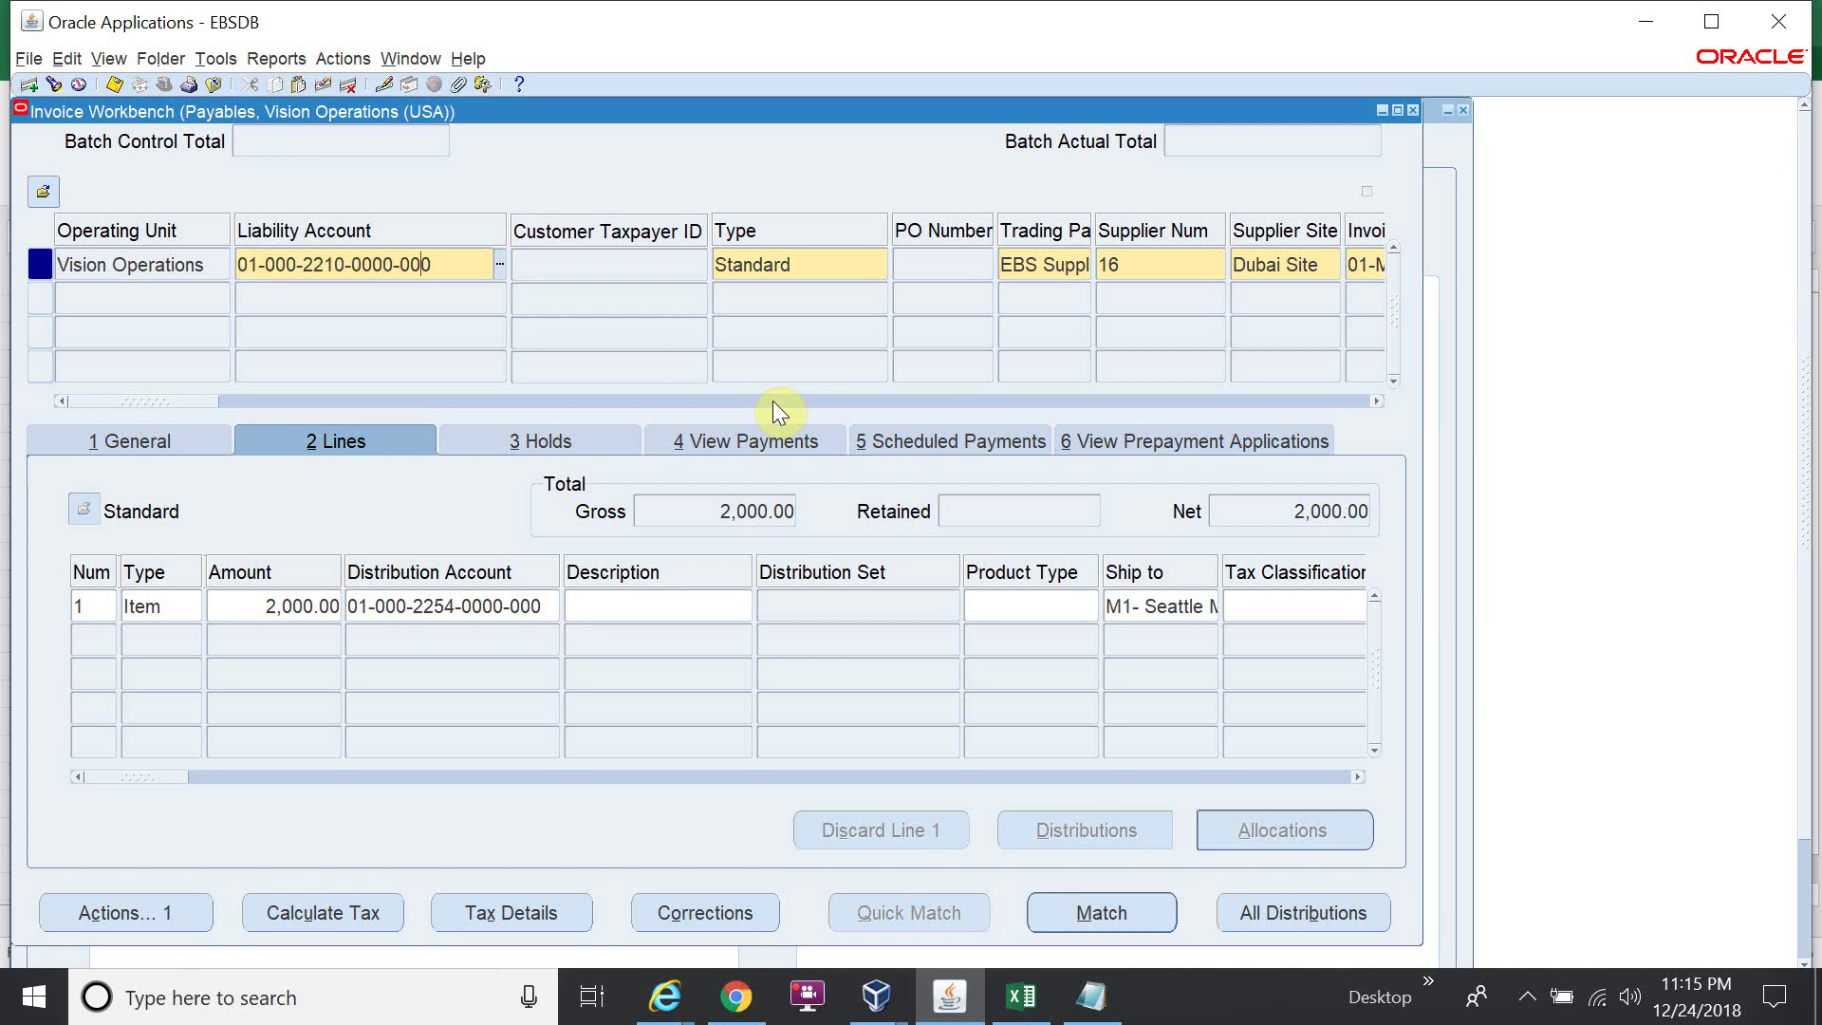
key(ctrl+l)
key(Tab)
key(Tab)
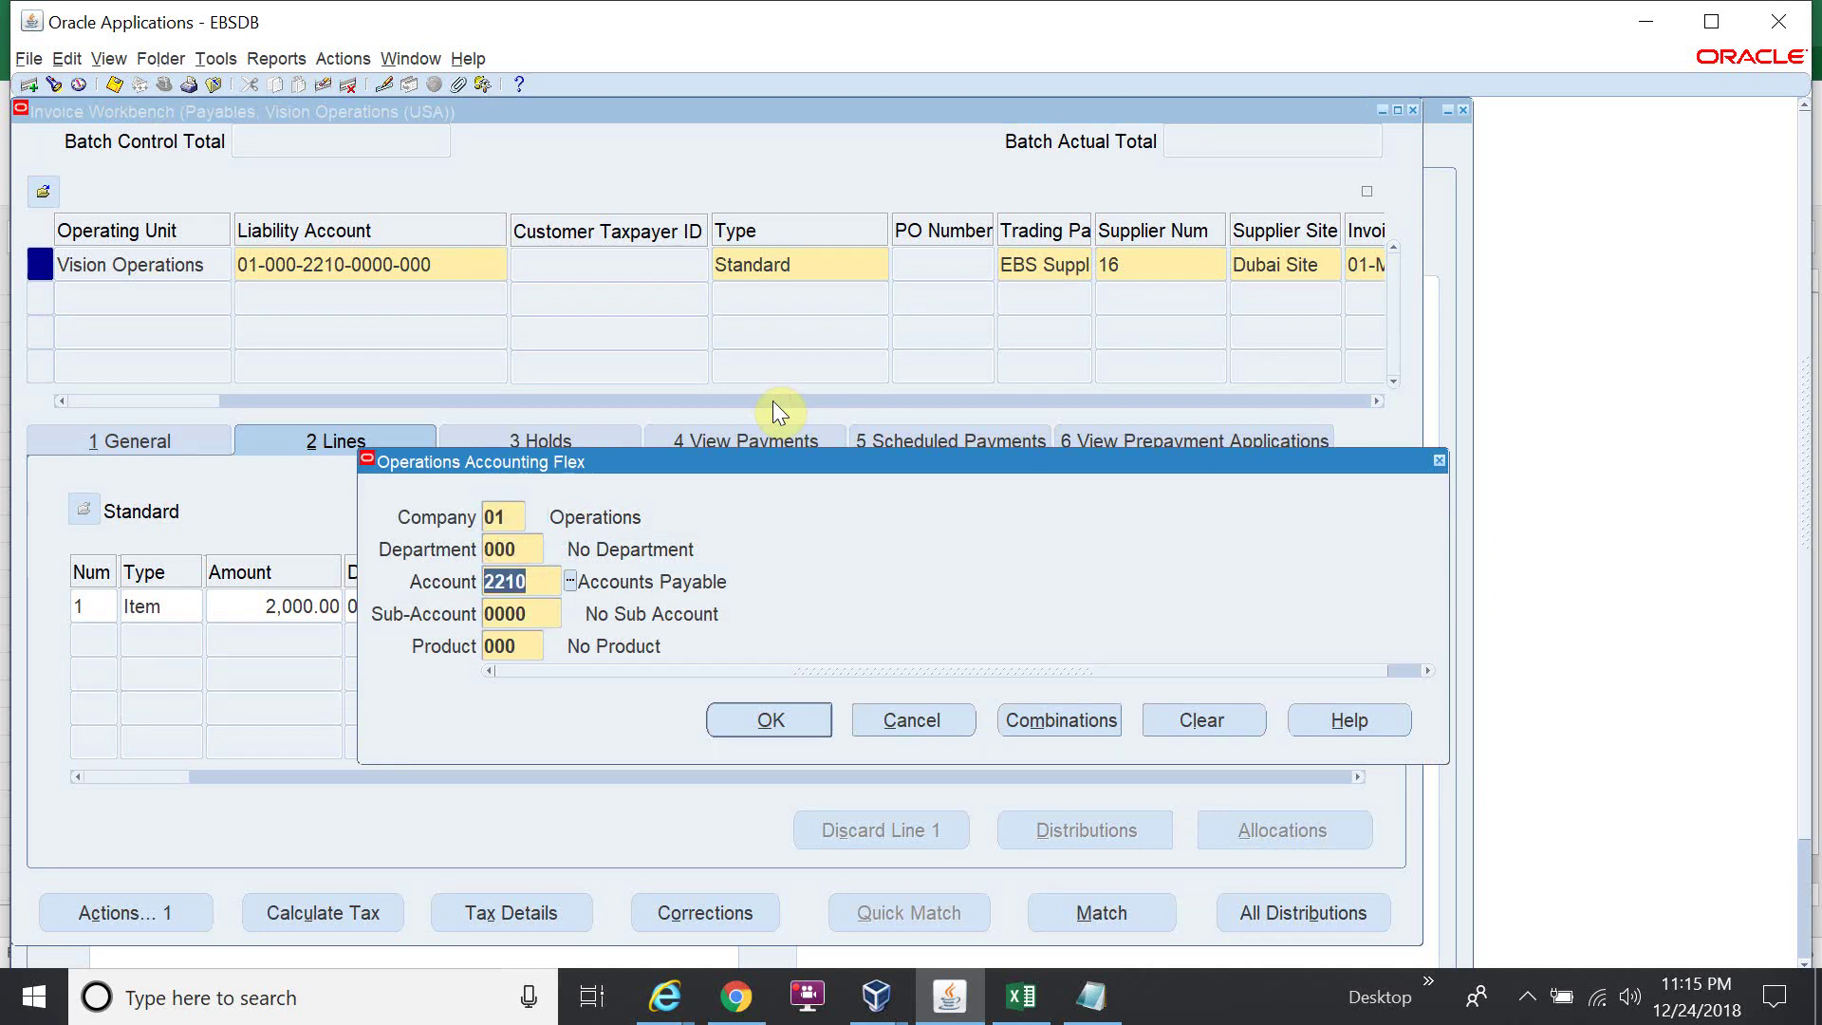
key(End)
key(BackSpace)
text(1)
key(Tab)
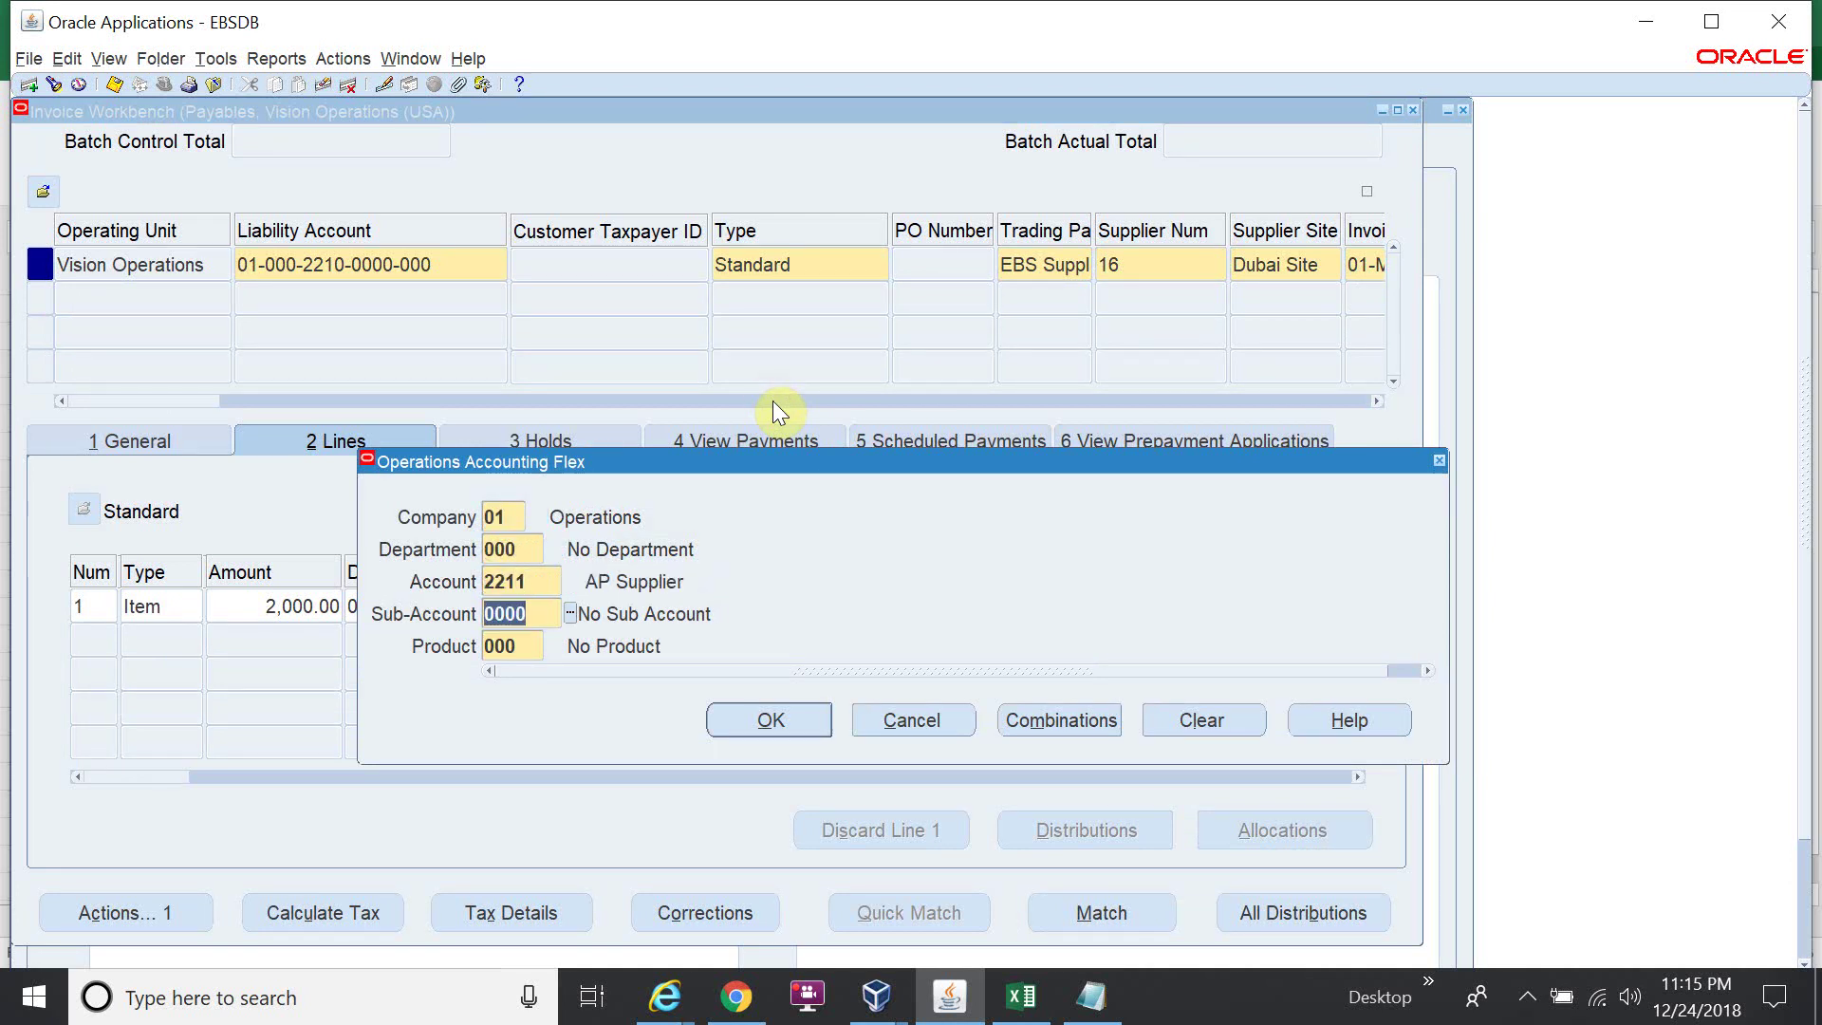
key(Return)
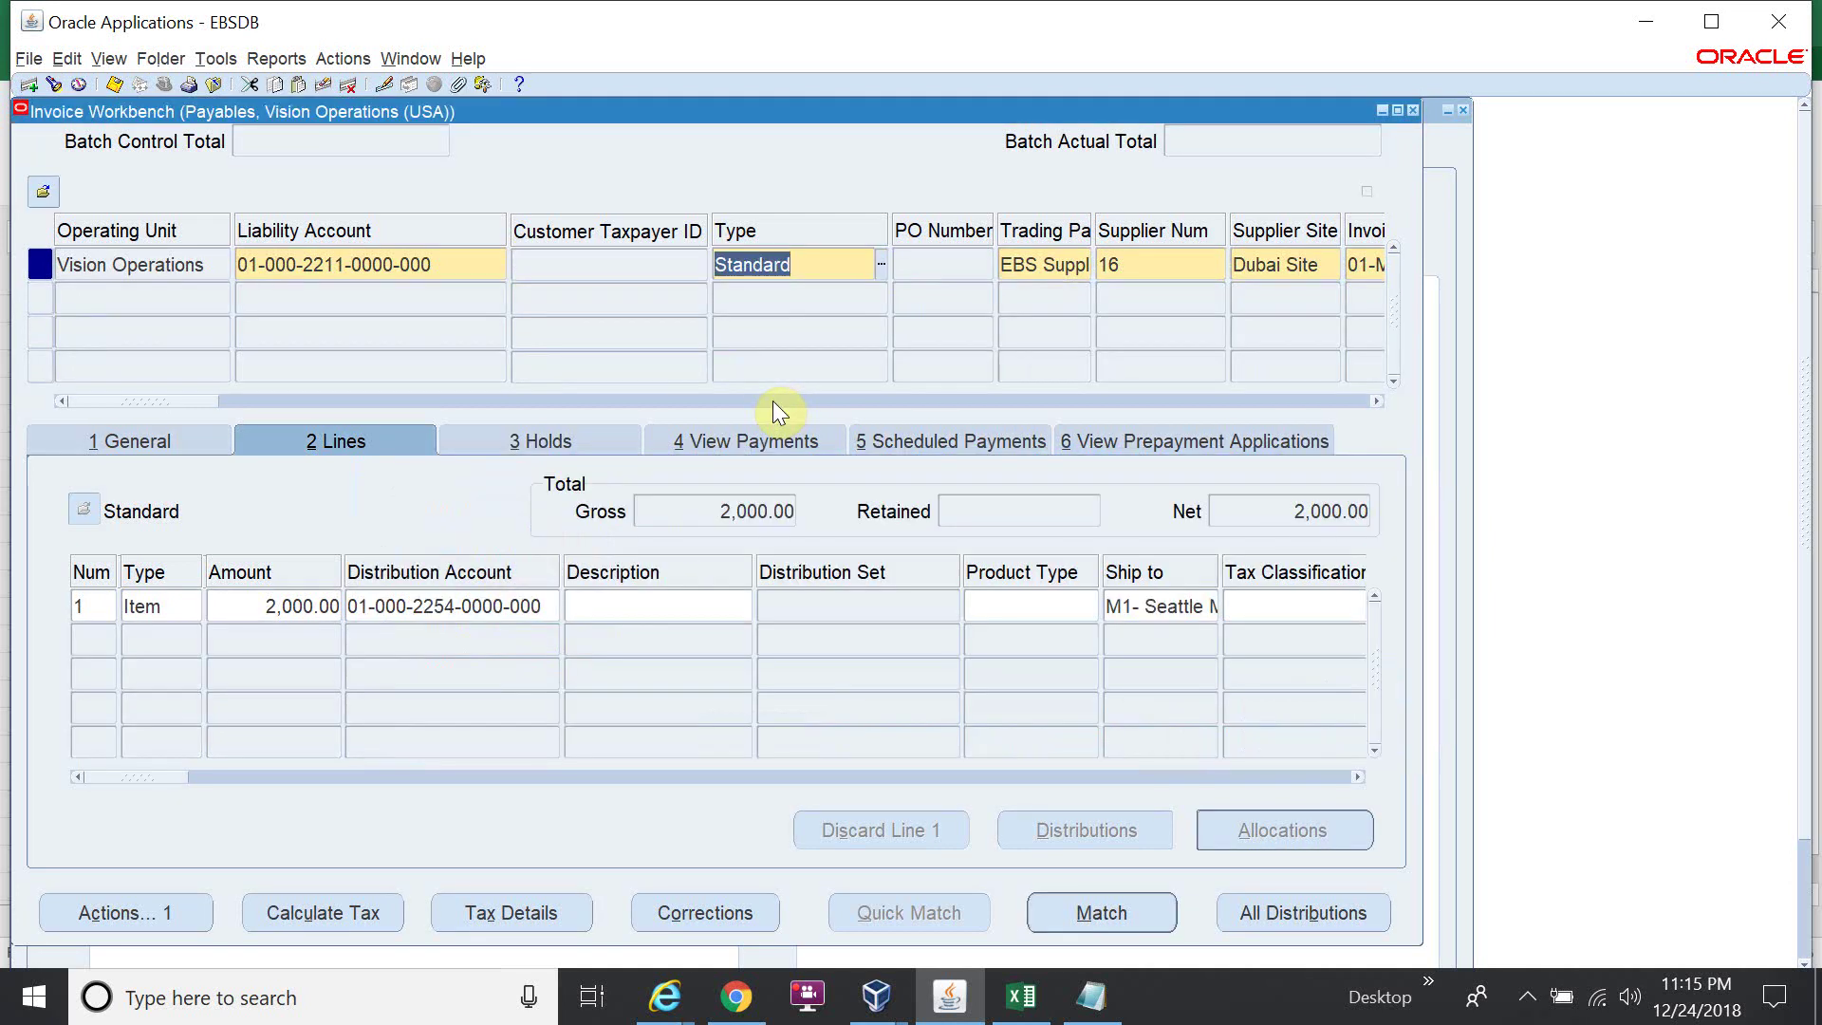
Validate the invoice and create its accounting
click(184, 436)
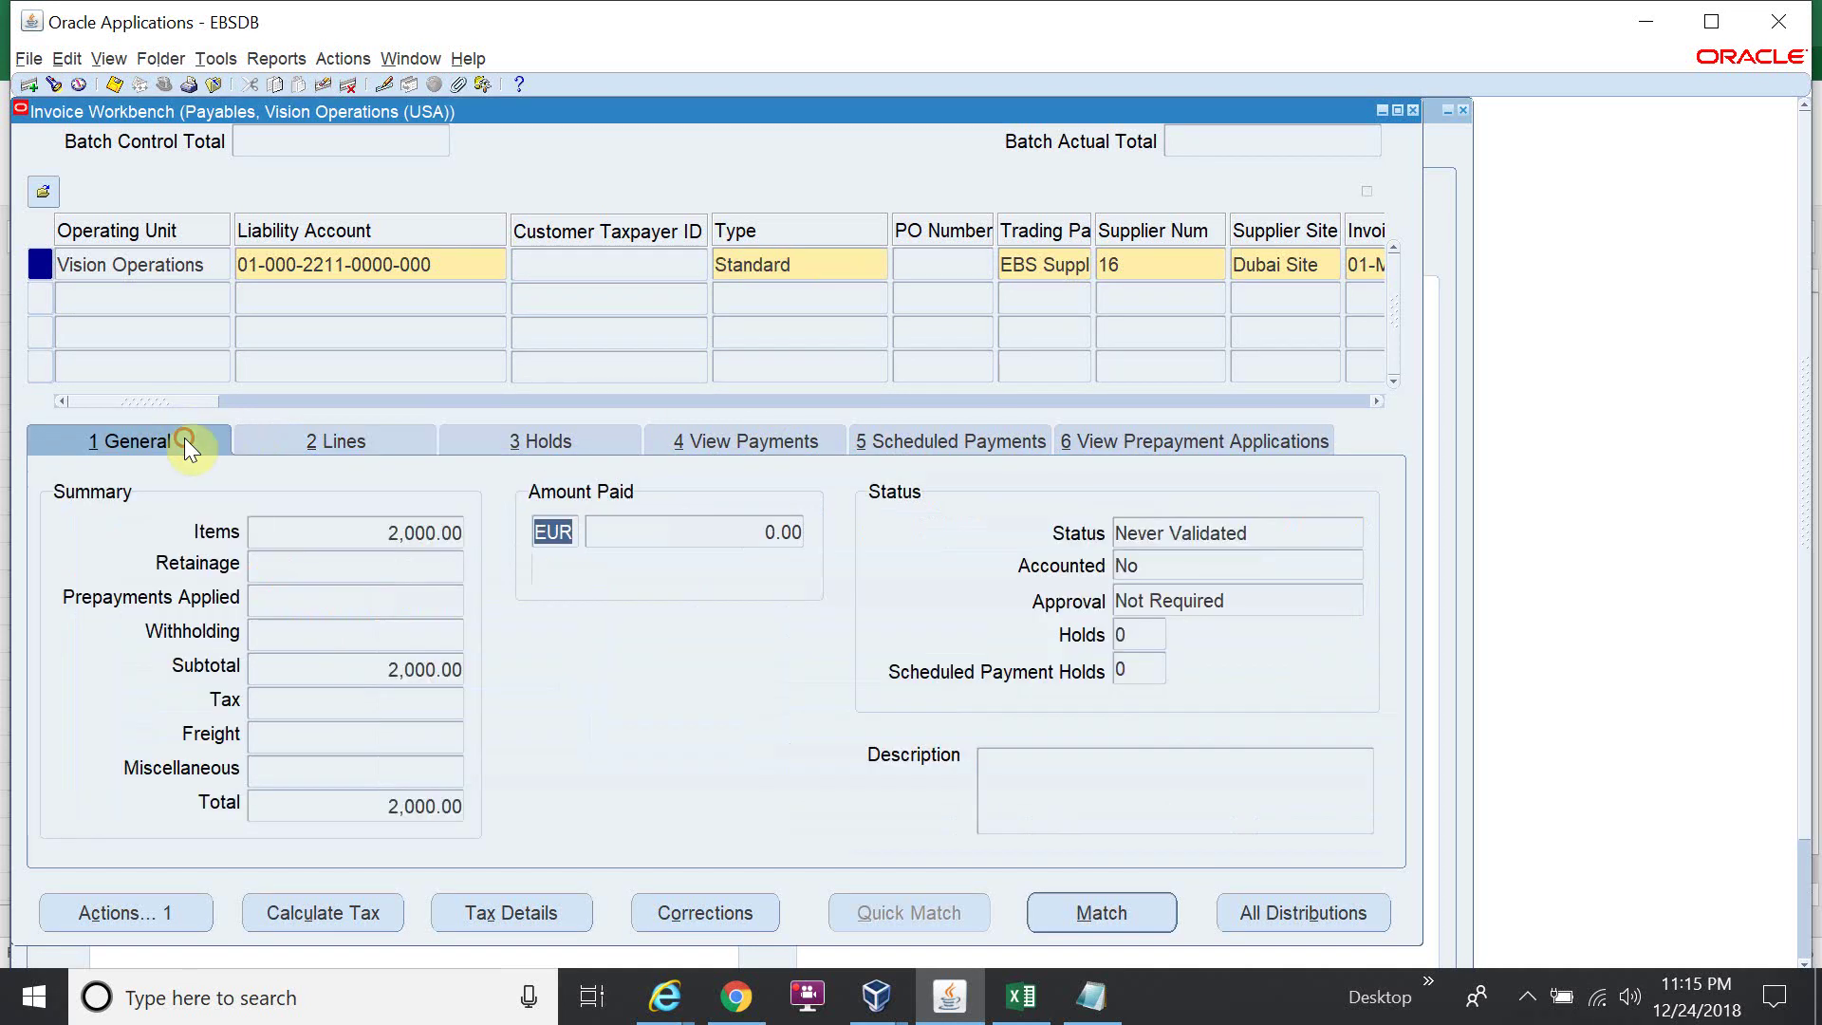
click(129, 913)
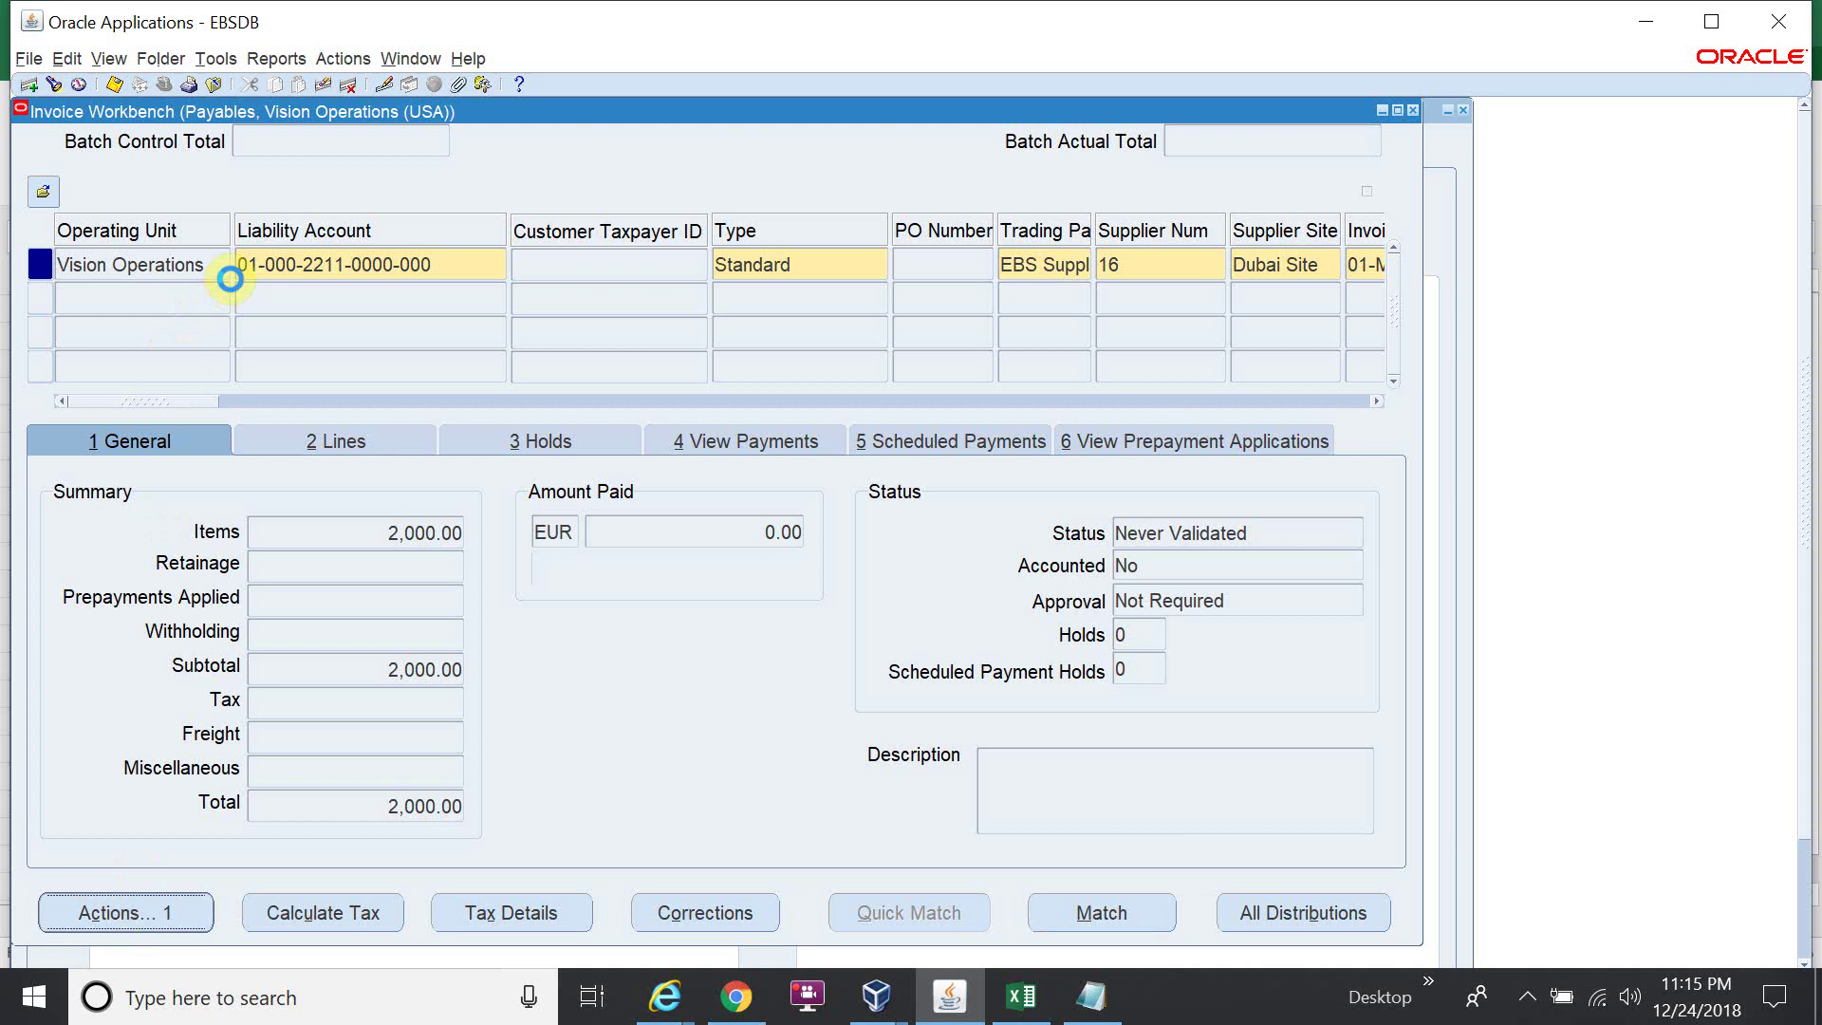
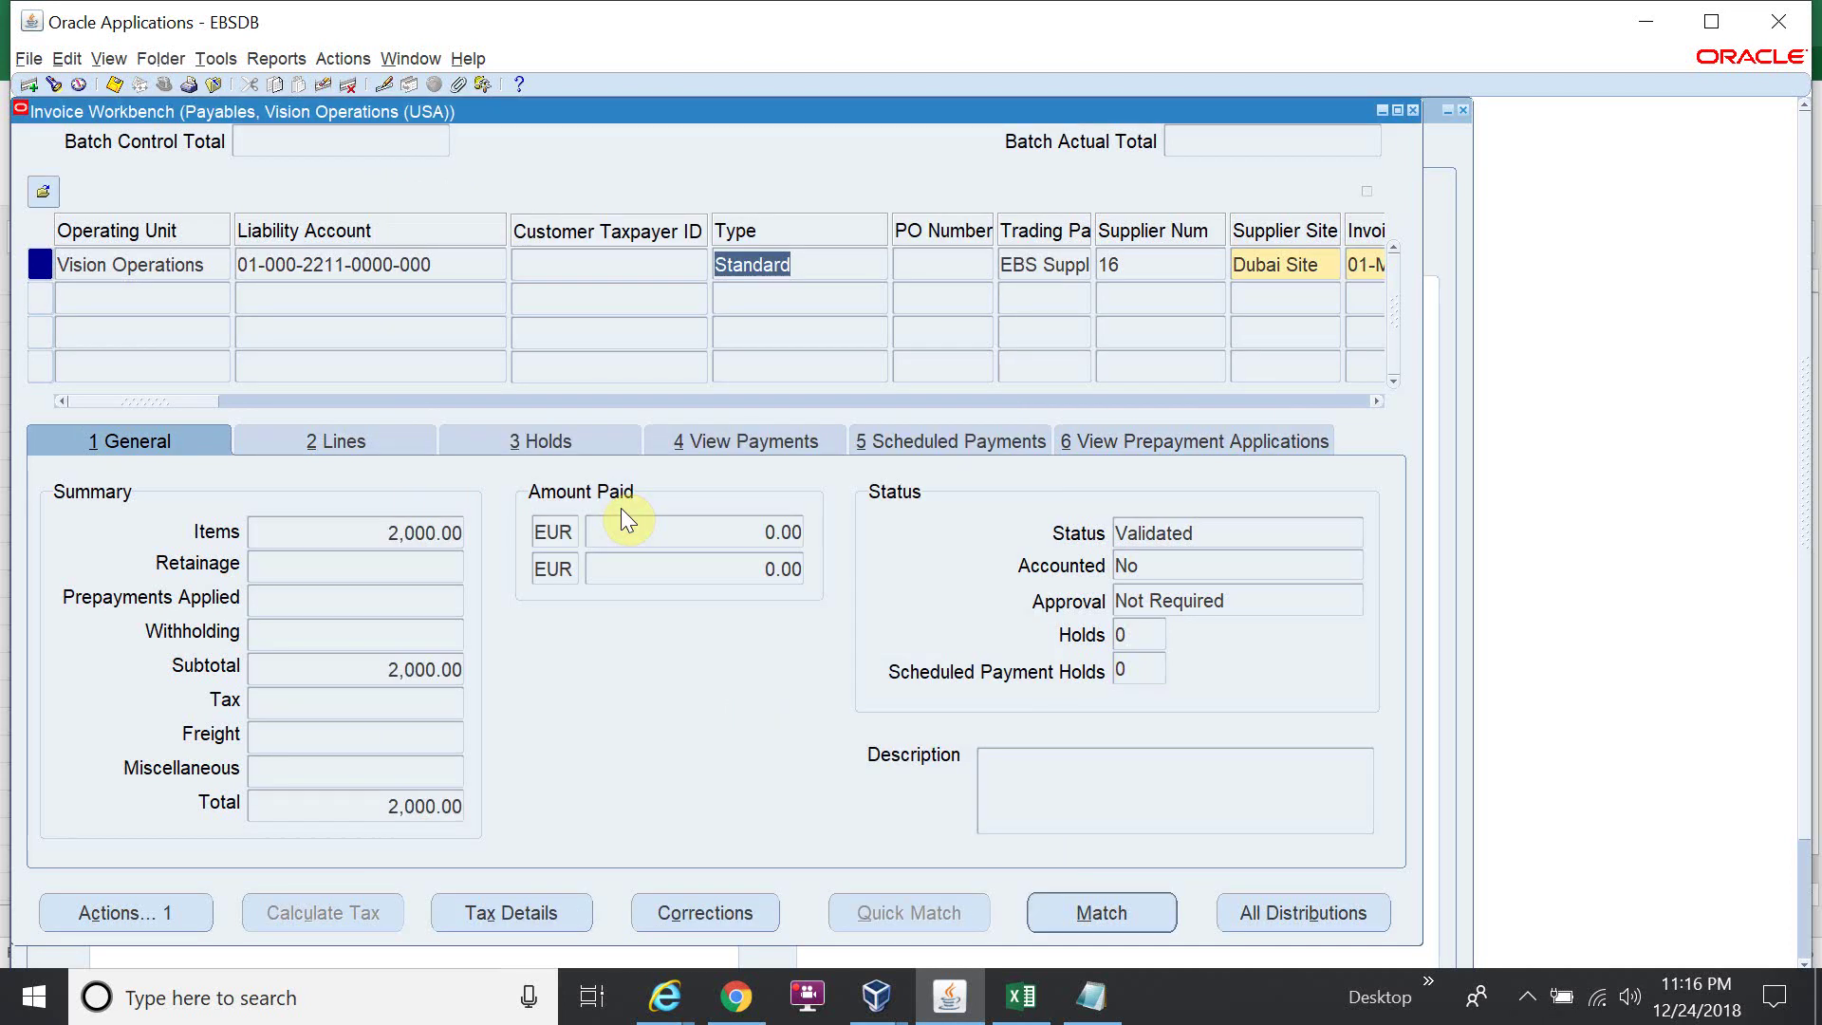
click(197, 909)
click(462, 368)
click(479, 465)
click(662, 875)
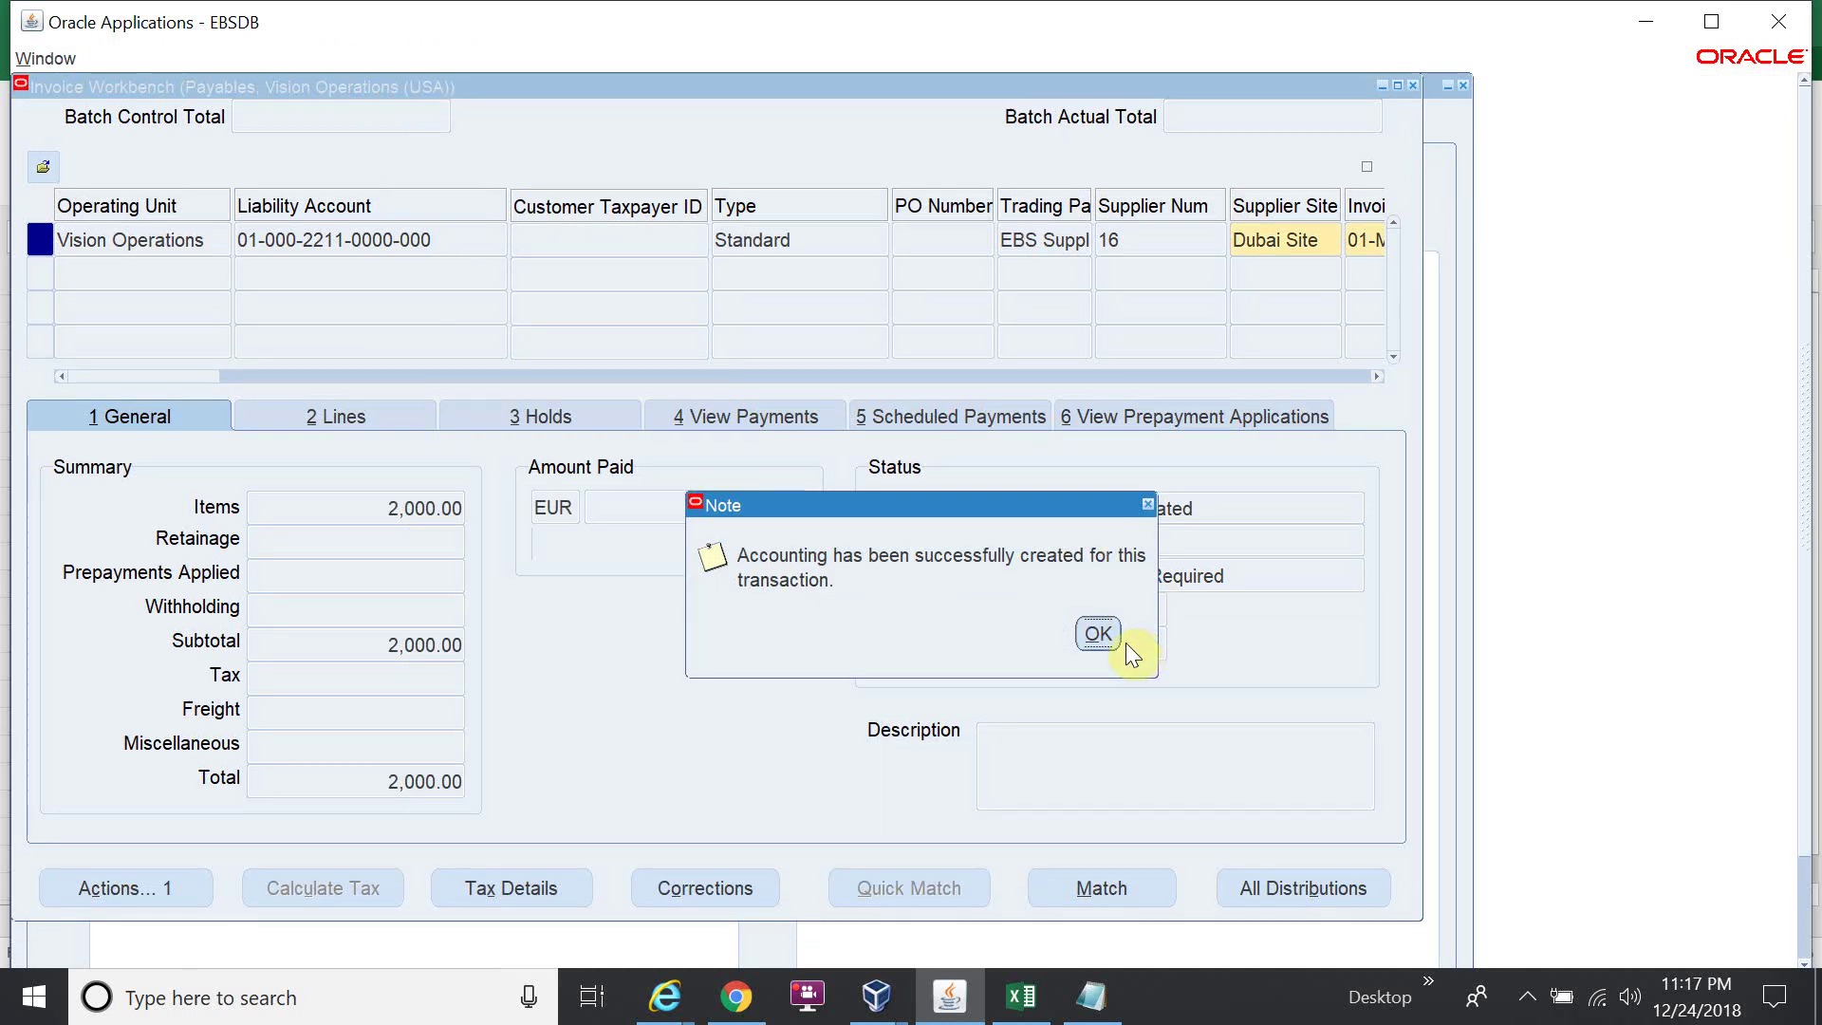
click(1099, 633)
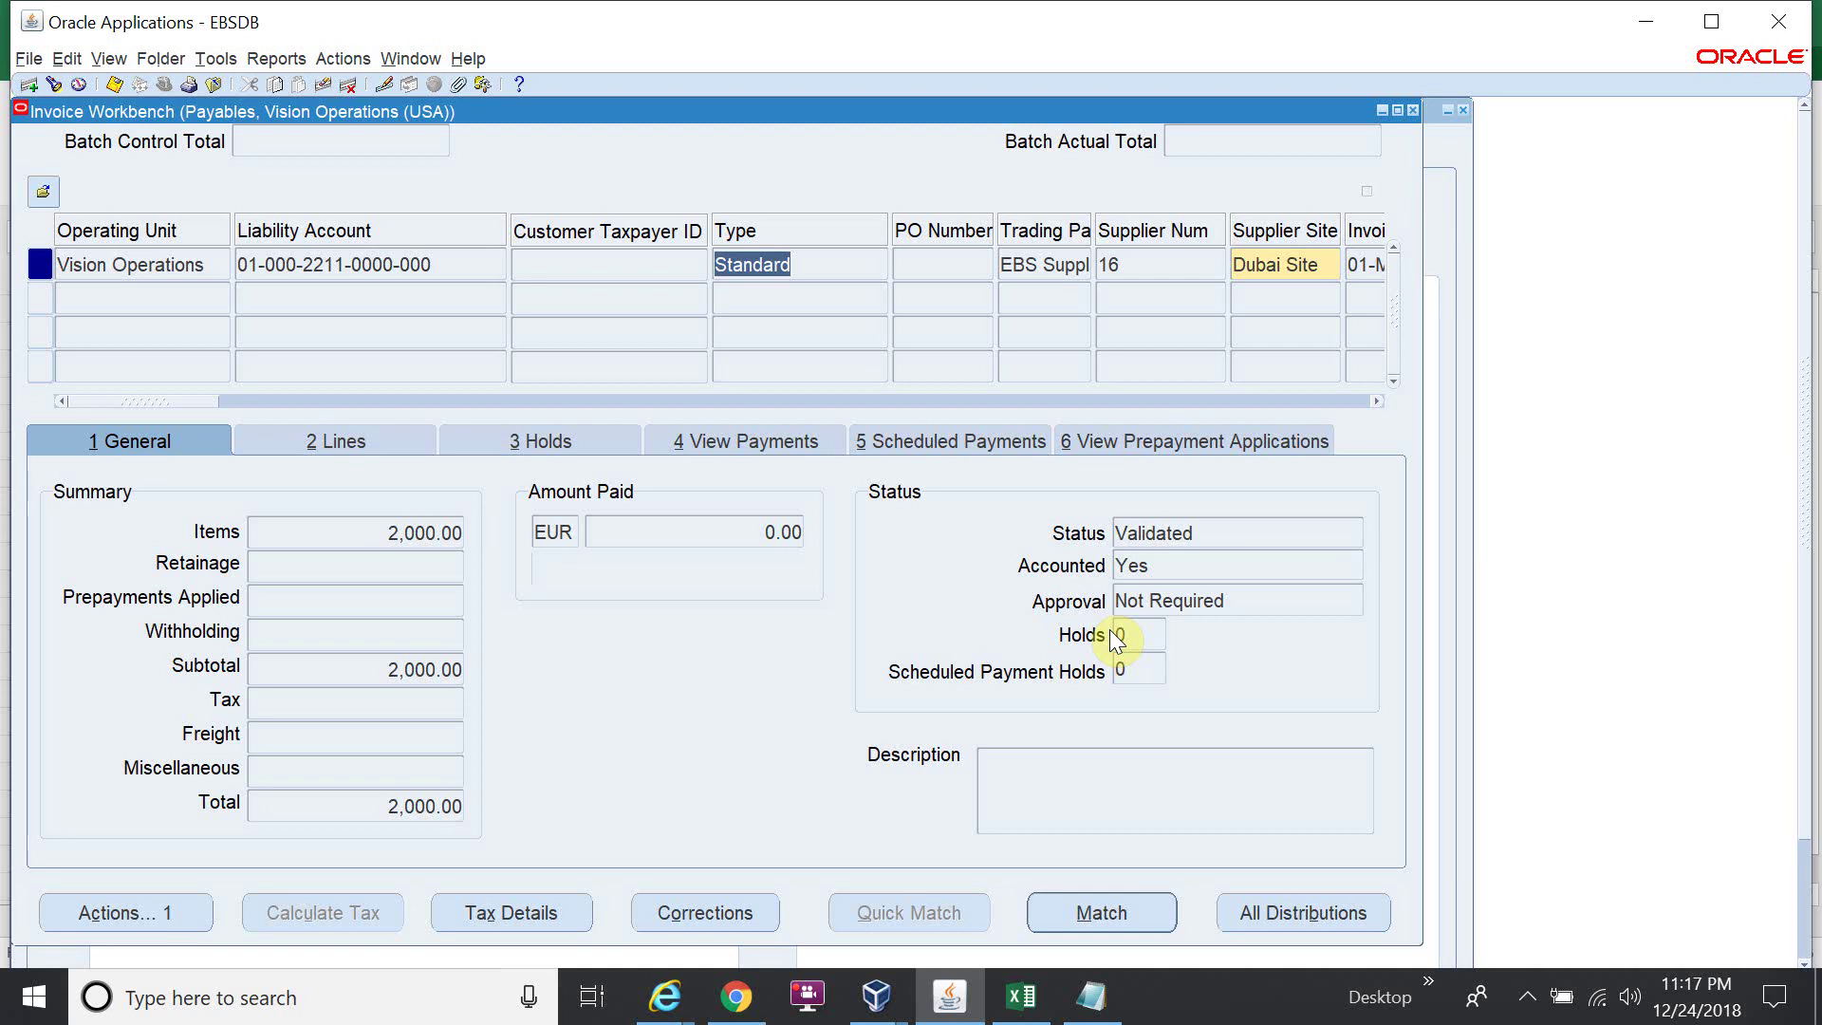
Close the Invoice Workbench and switch to the General Ledger, Vision Operations (USA) responsibility
key(F4)
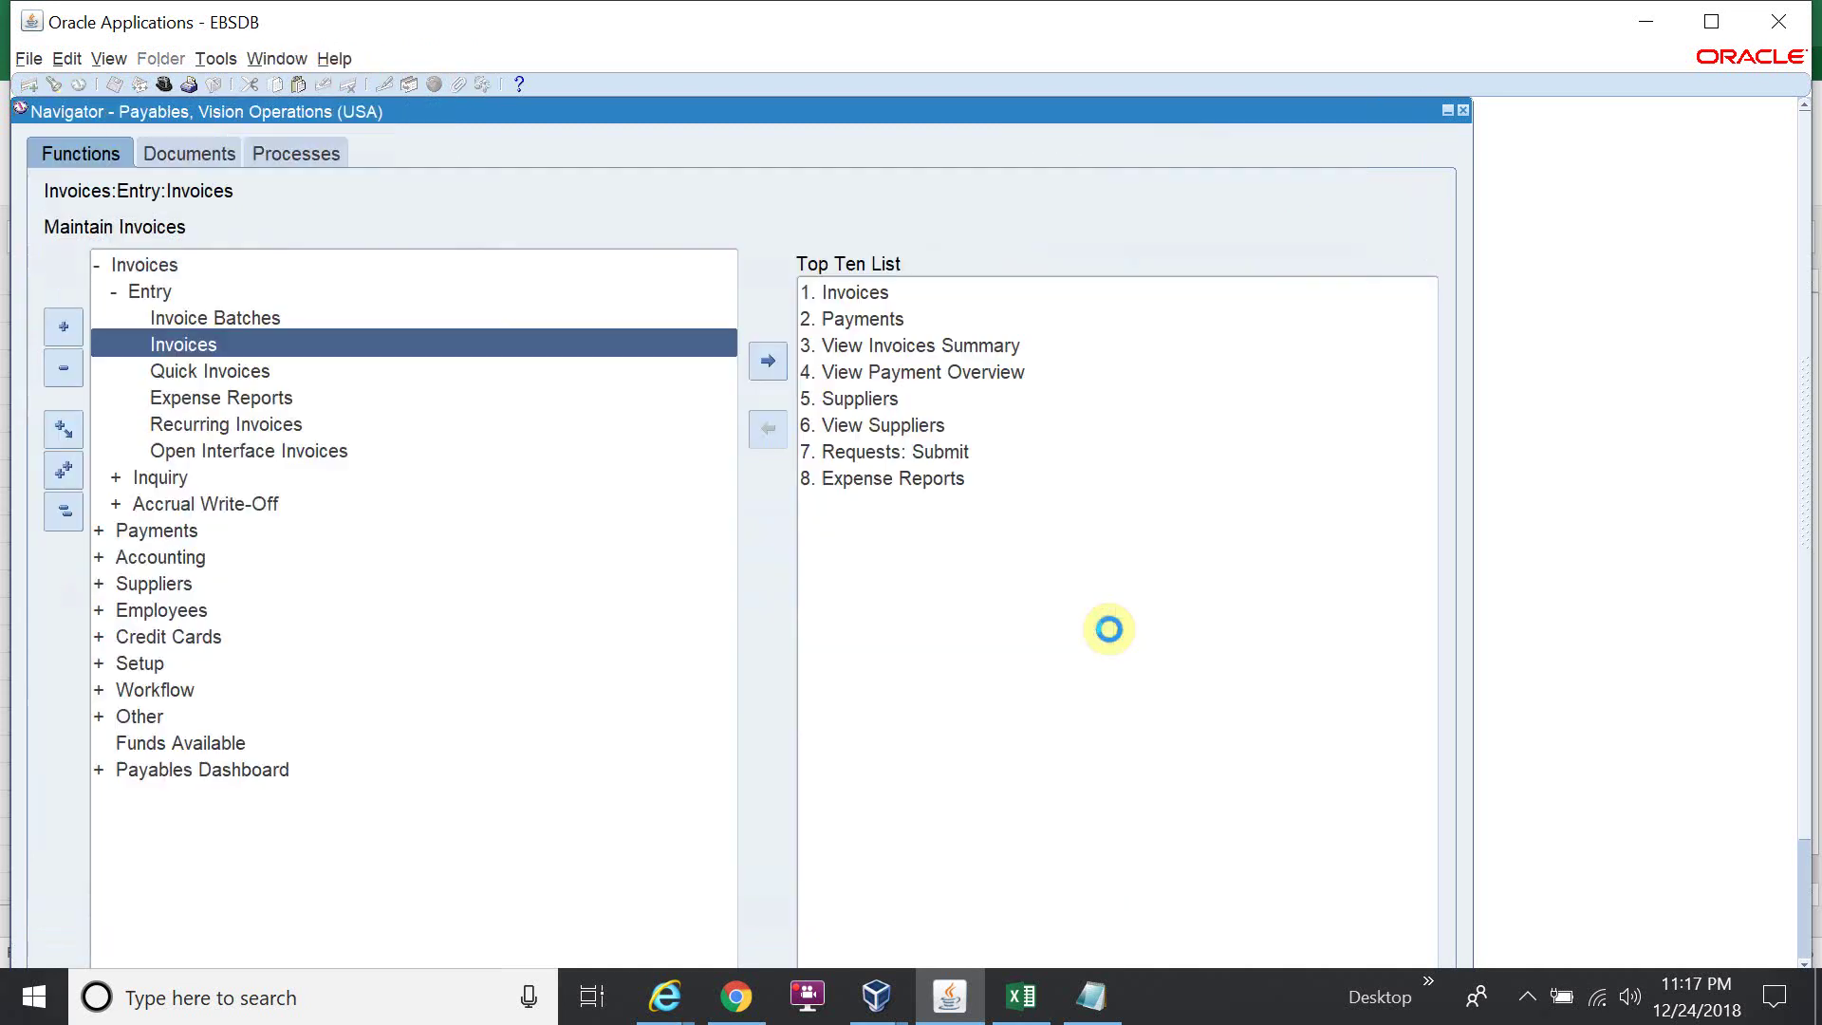
key(alt+f)
key(r)
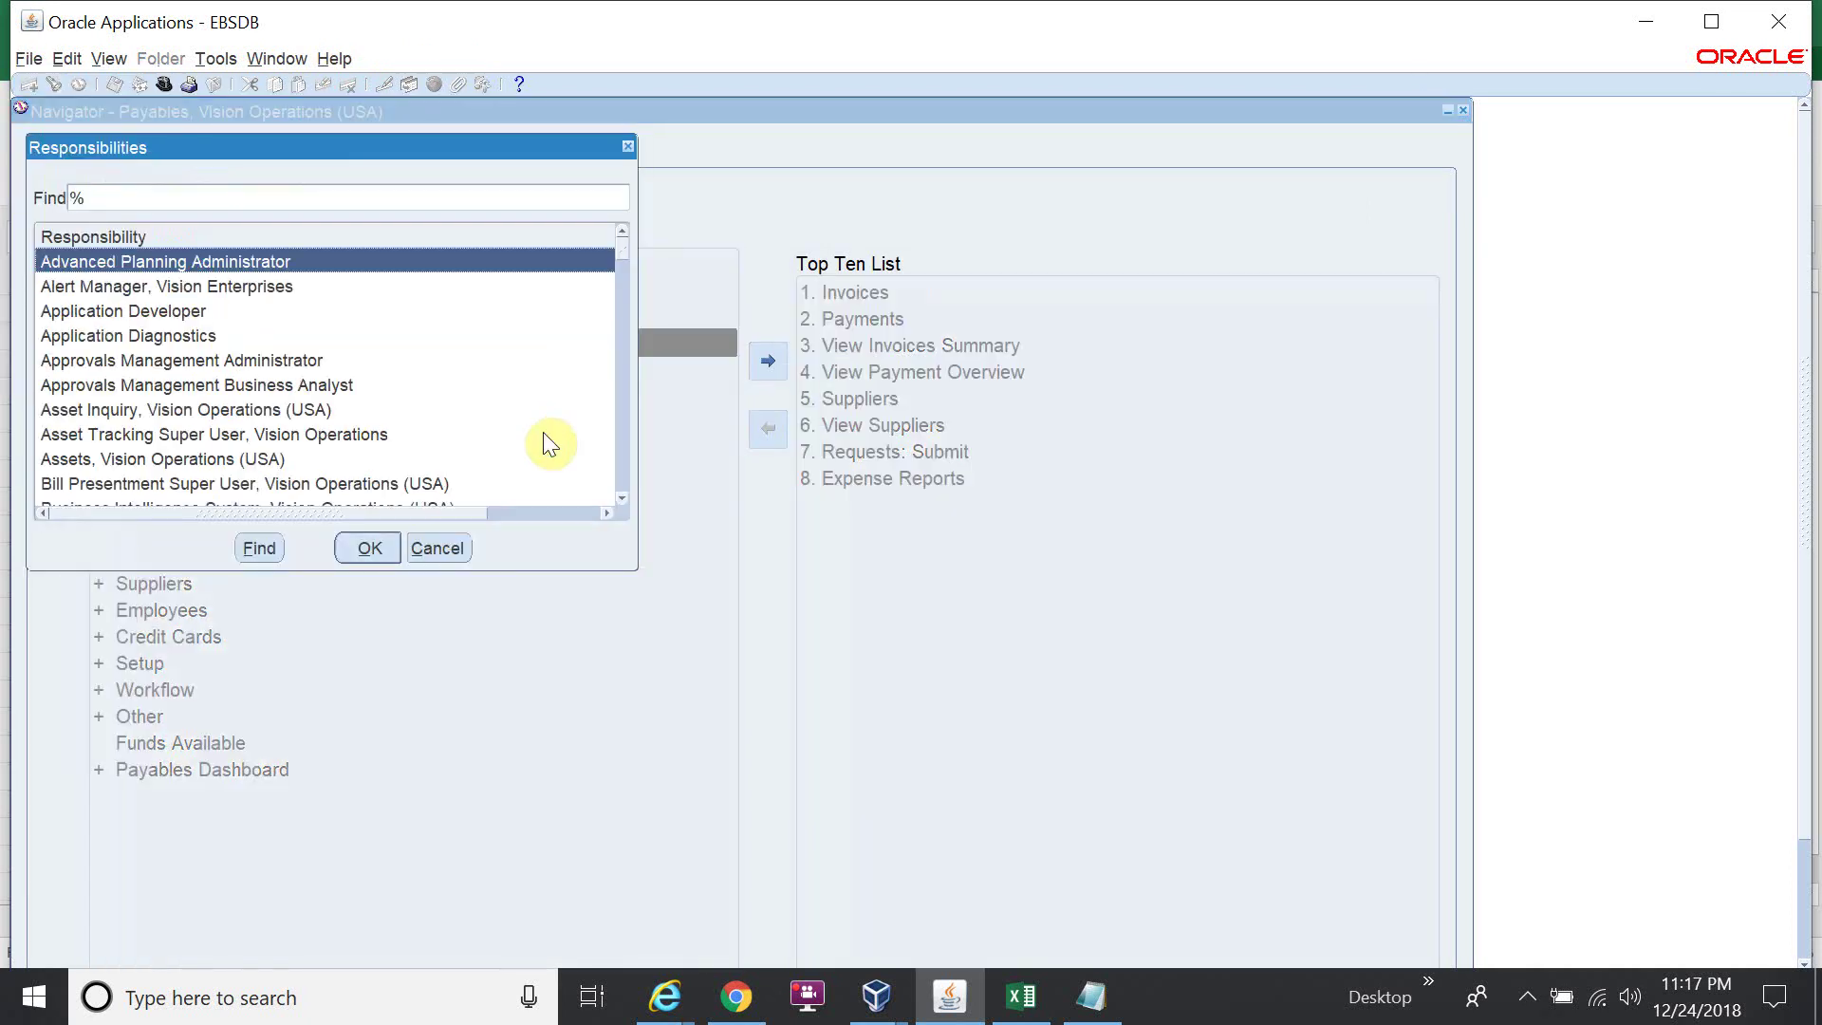
click(391, 203)
text(Gene)
key(Return)
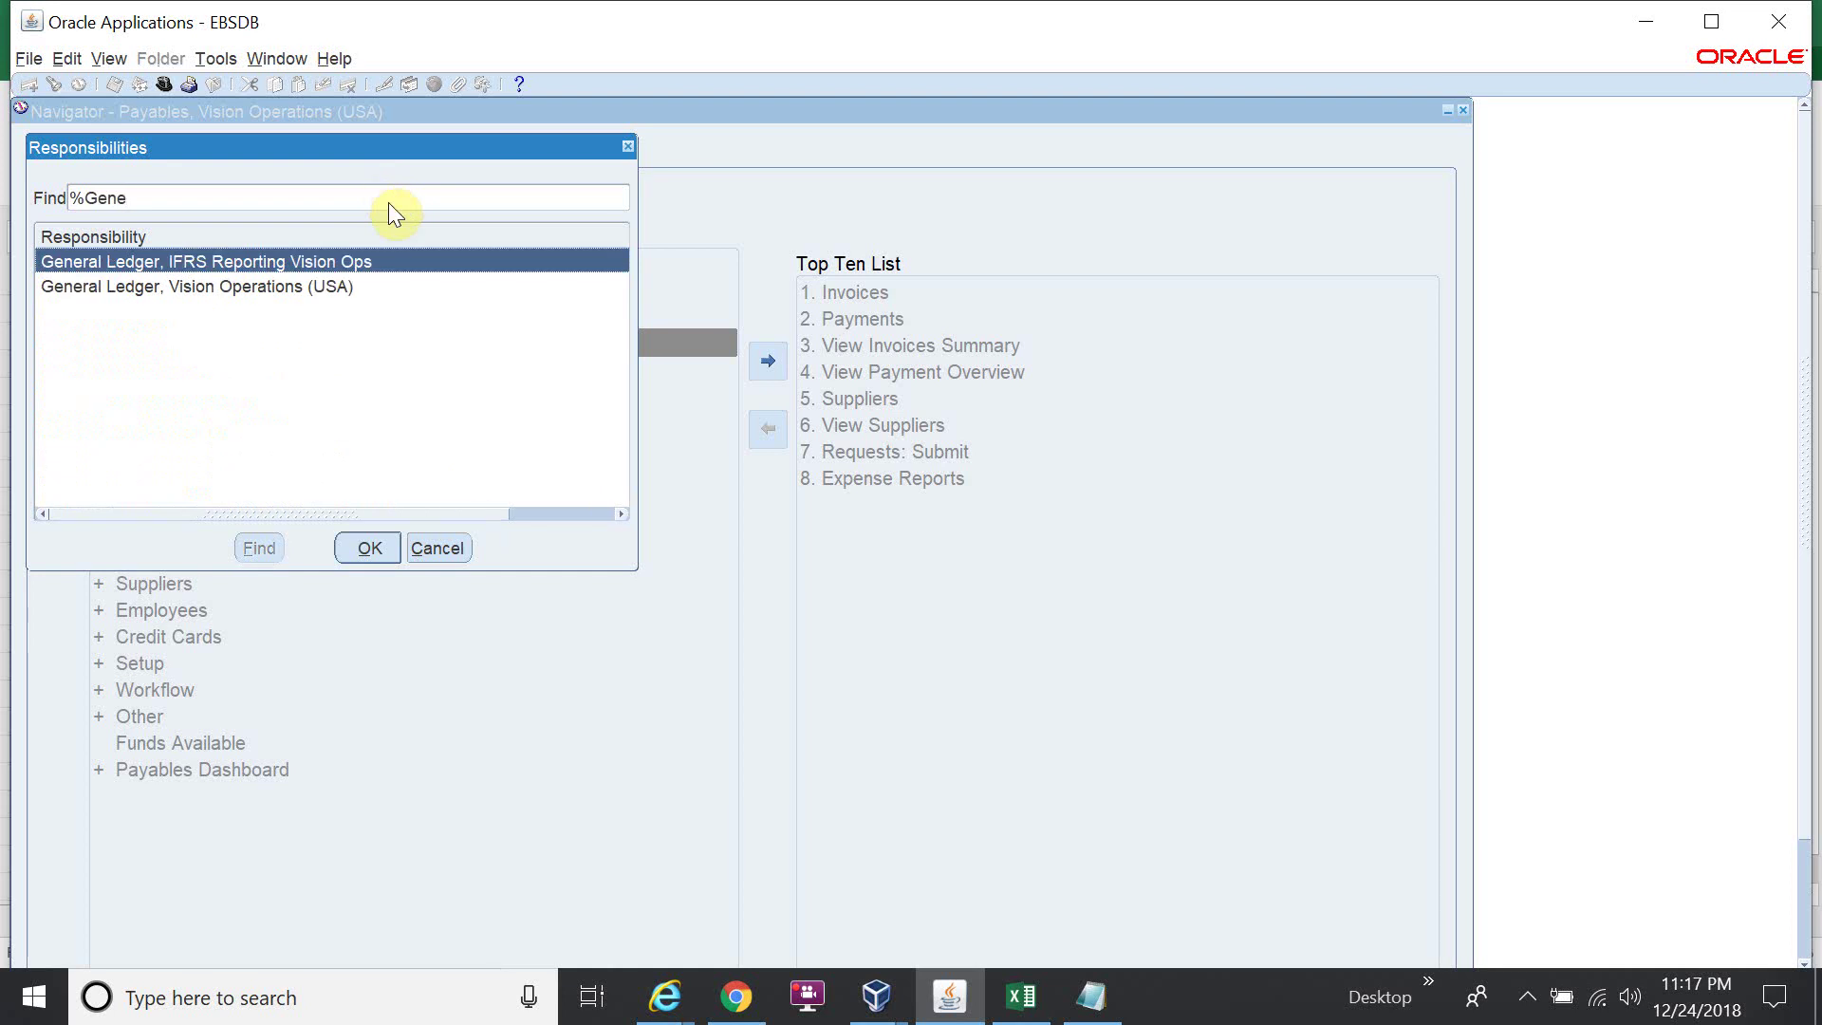
key(Down)
key(Return)
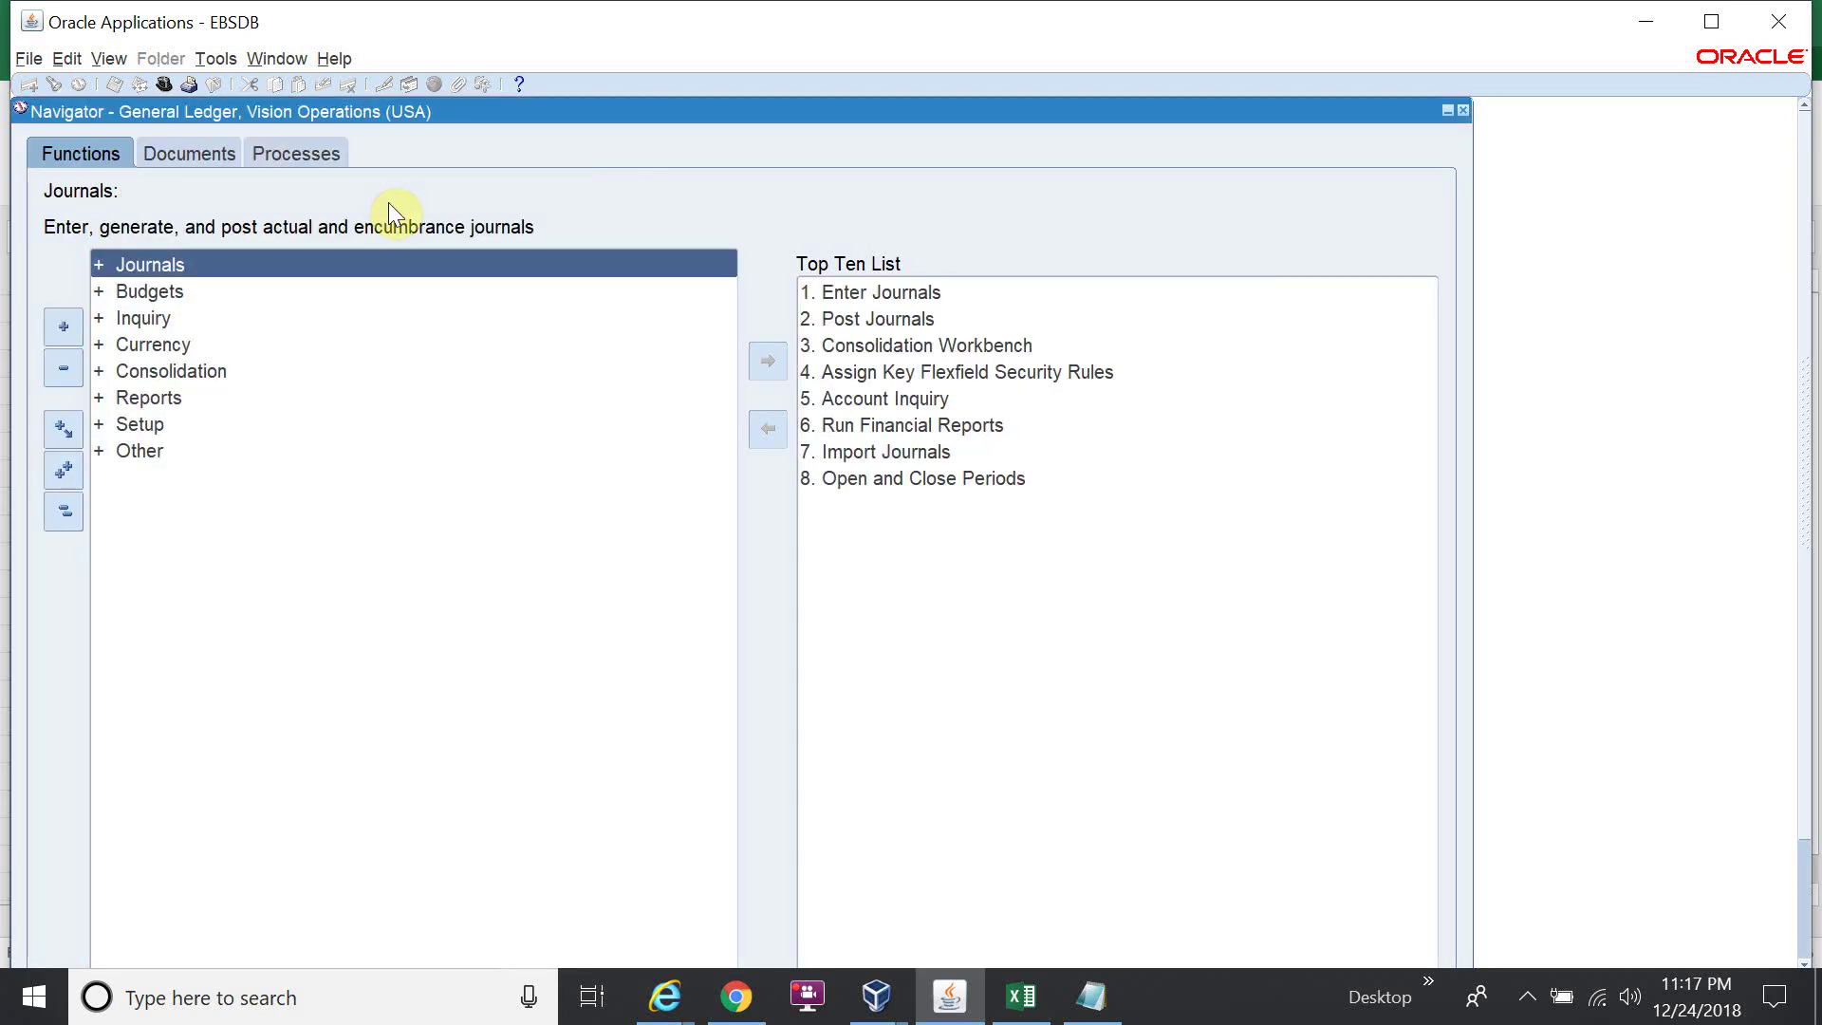
Open the concurrent requests list and refresh it to check the progress of Create Accounting and Journal Import
double_click(197, 252)
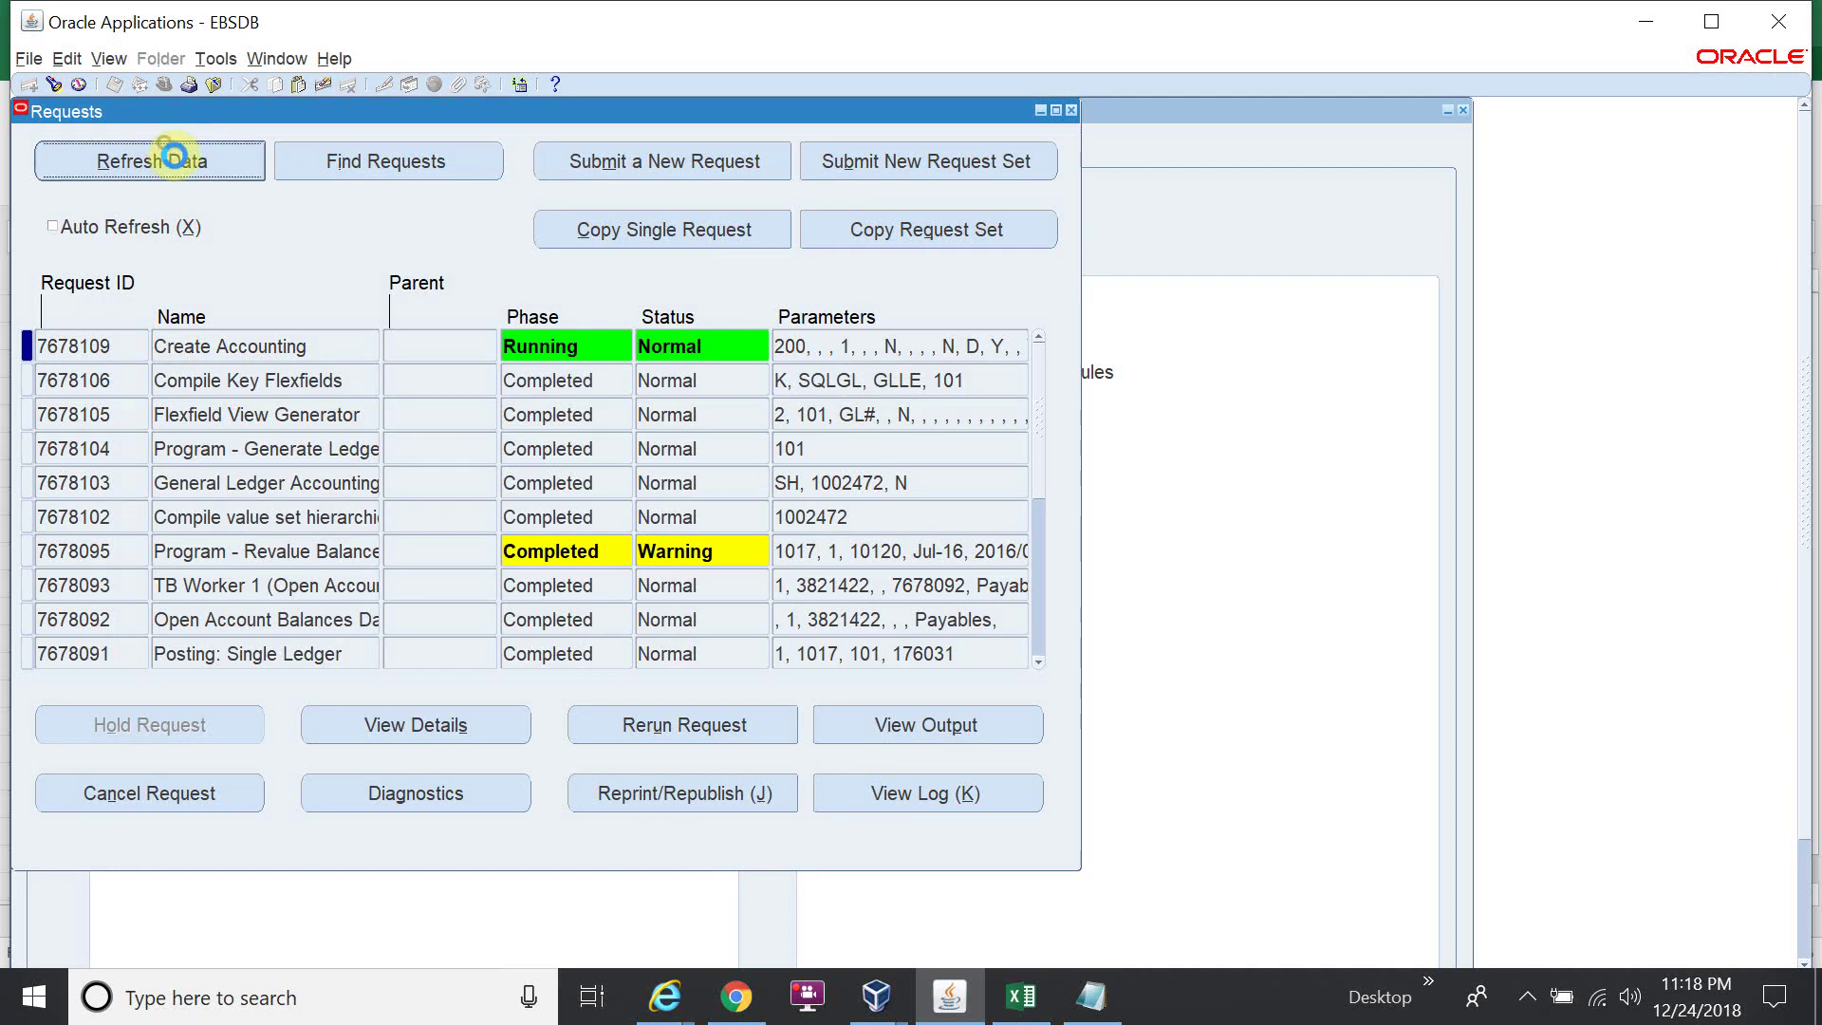
click(180, 164)
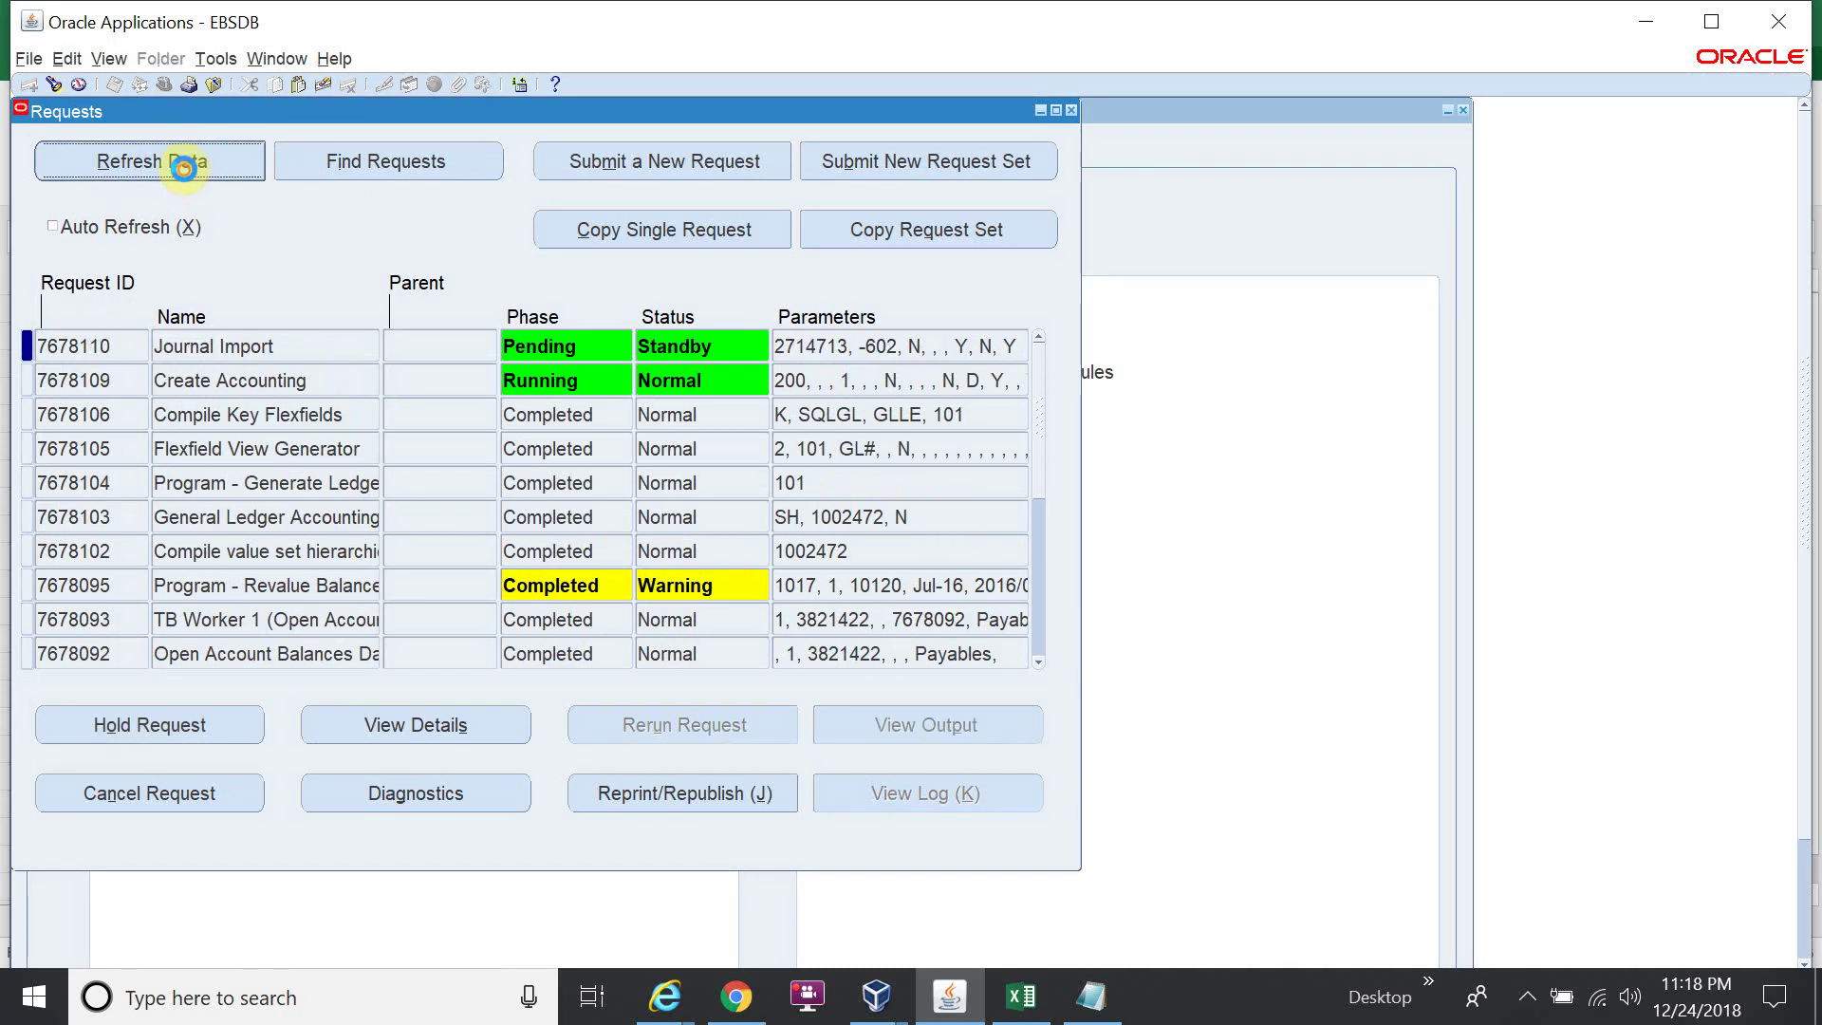
click(186, 172)
click(186, 173)
click(186, 174)
Launch Excel and create a blank workbook
key(super+r)
text(excel)
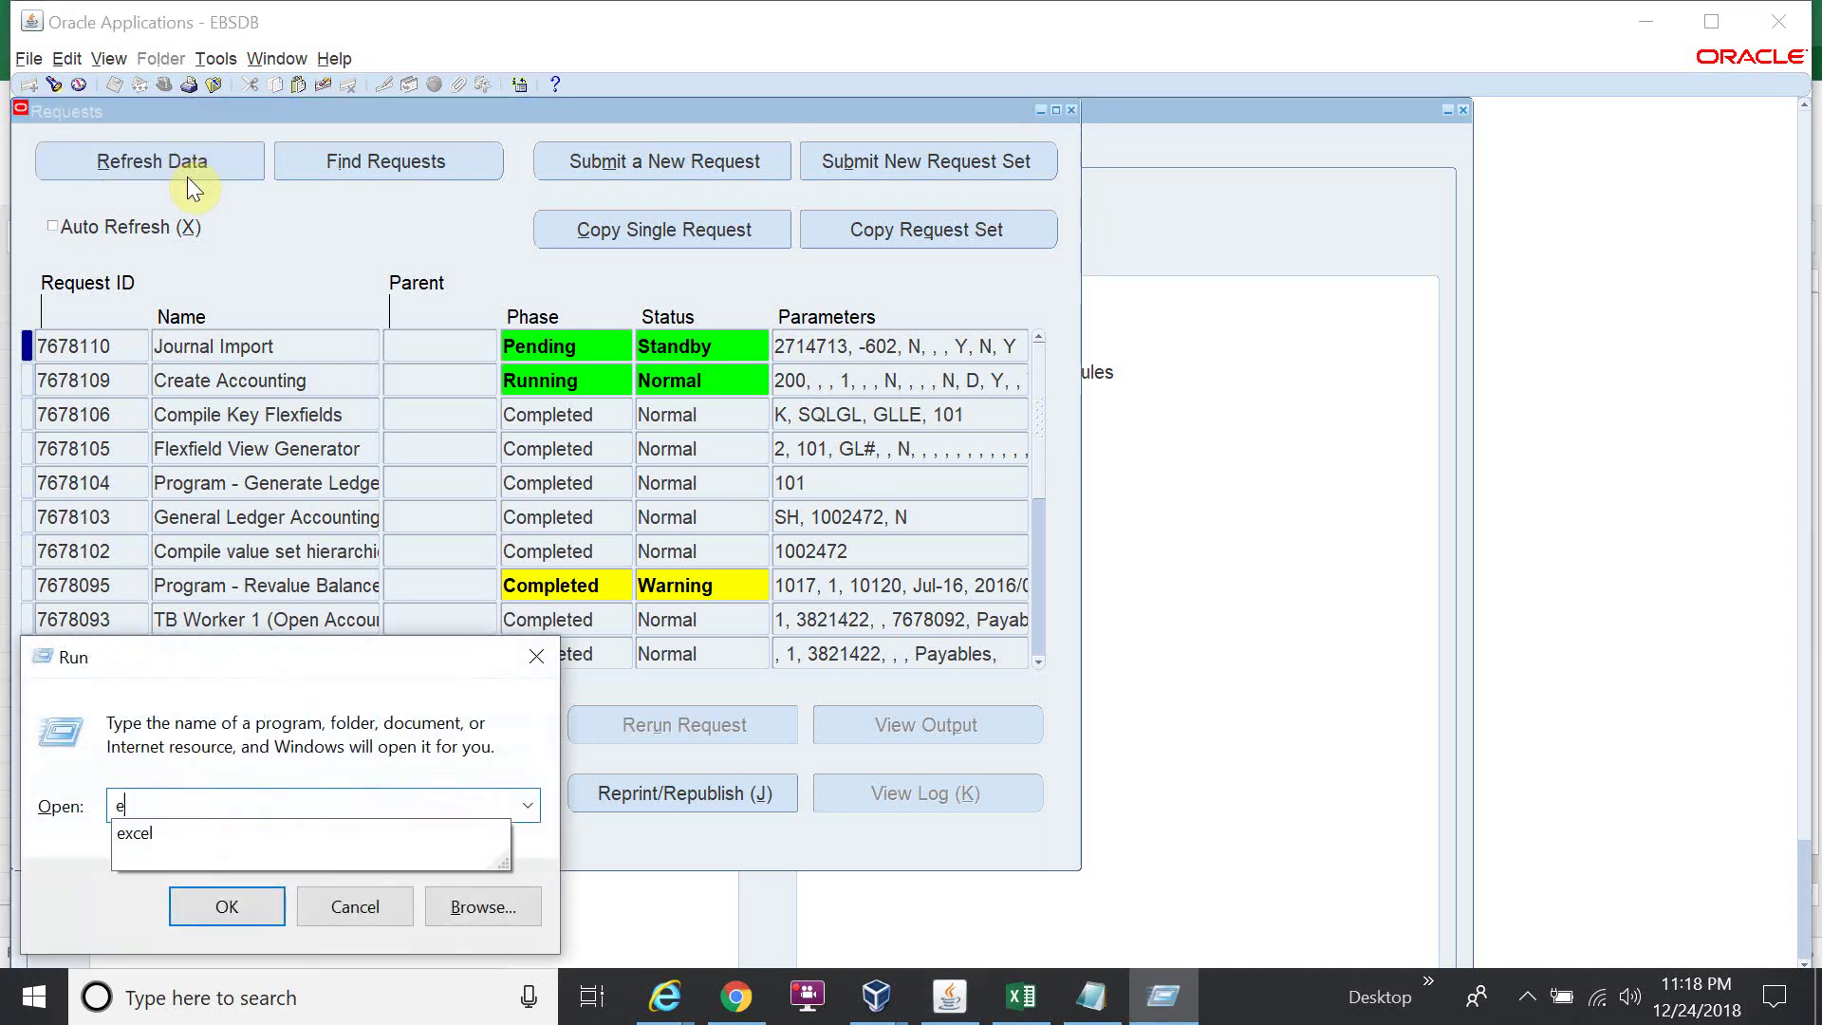
key(Return)
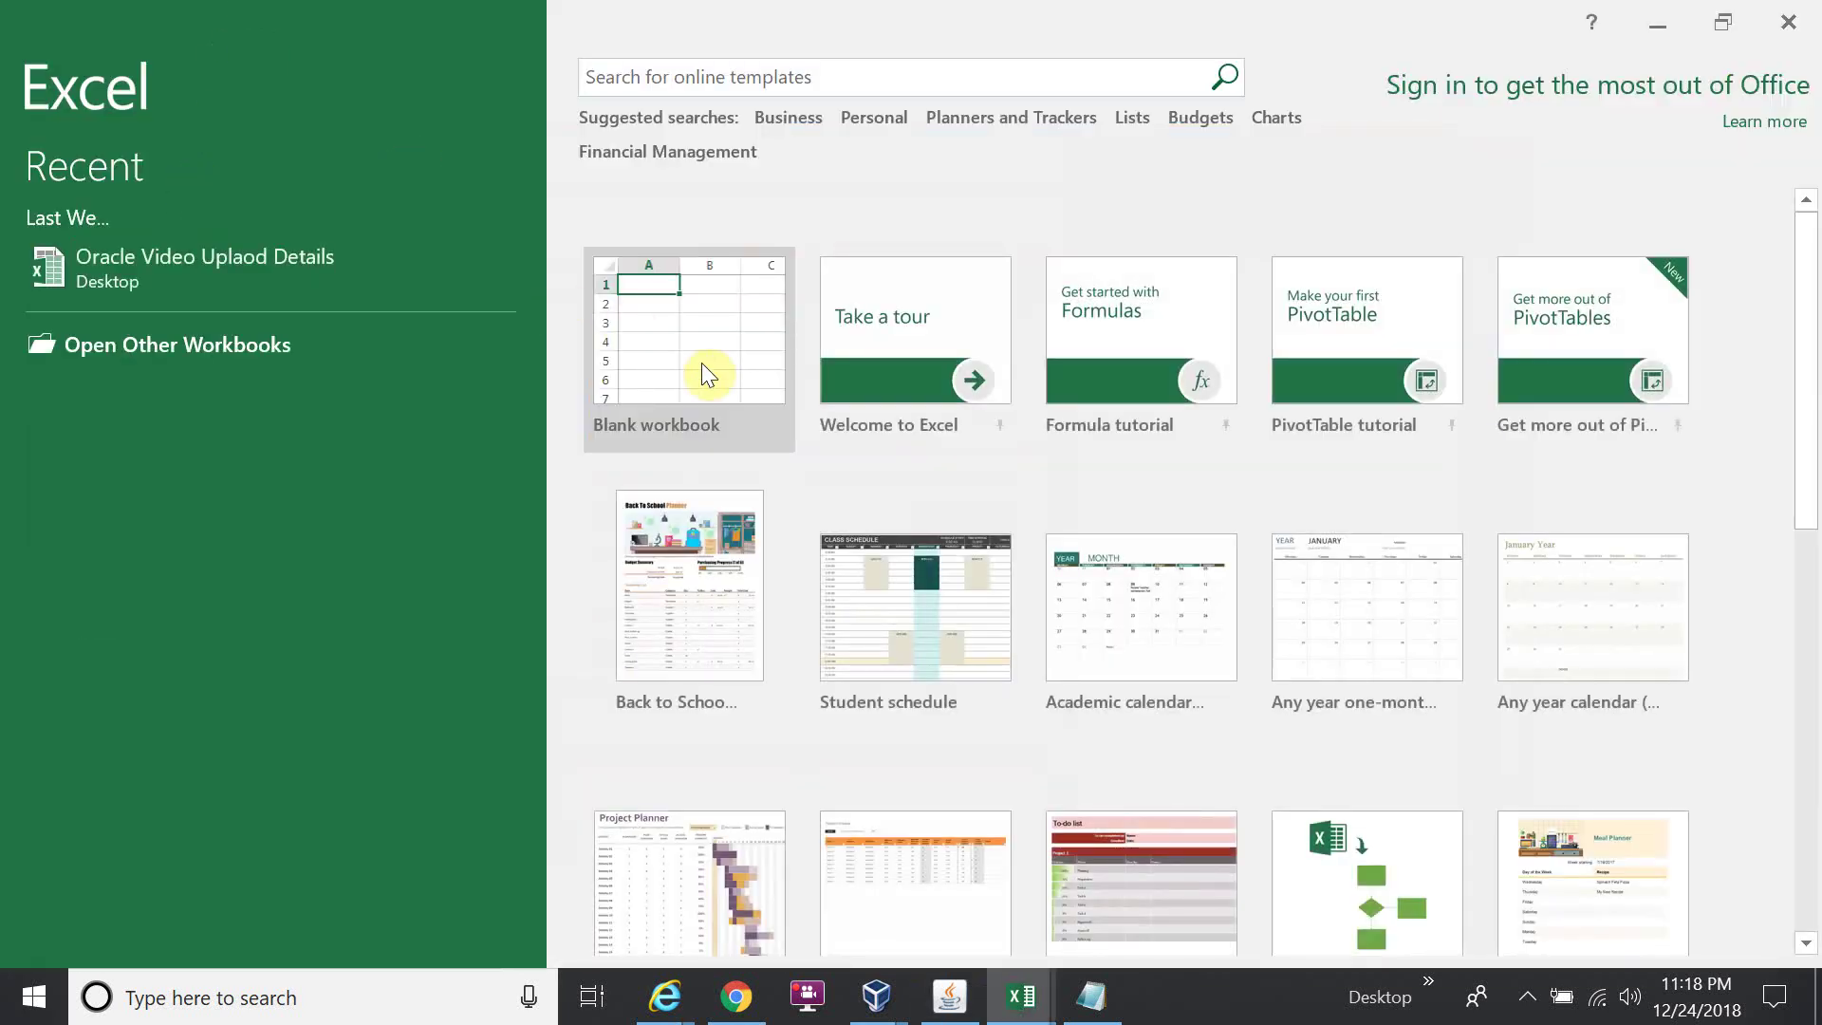
click(702, 366)
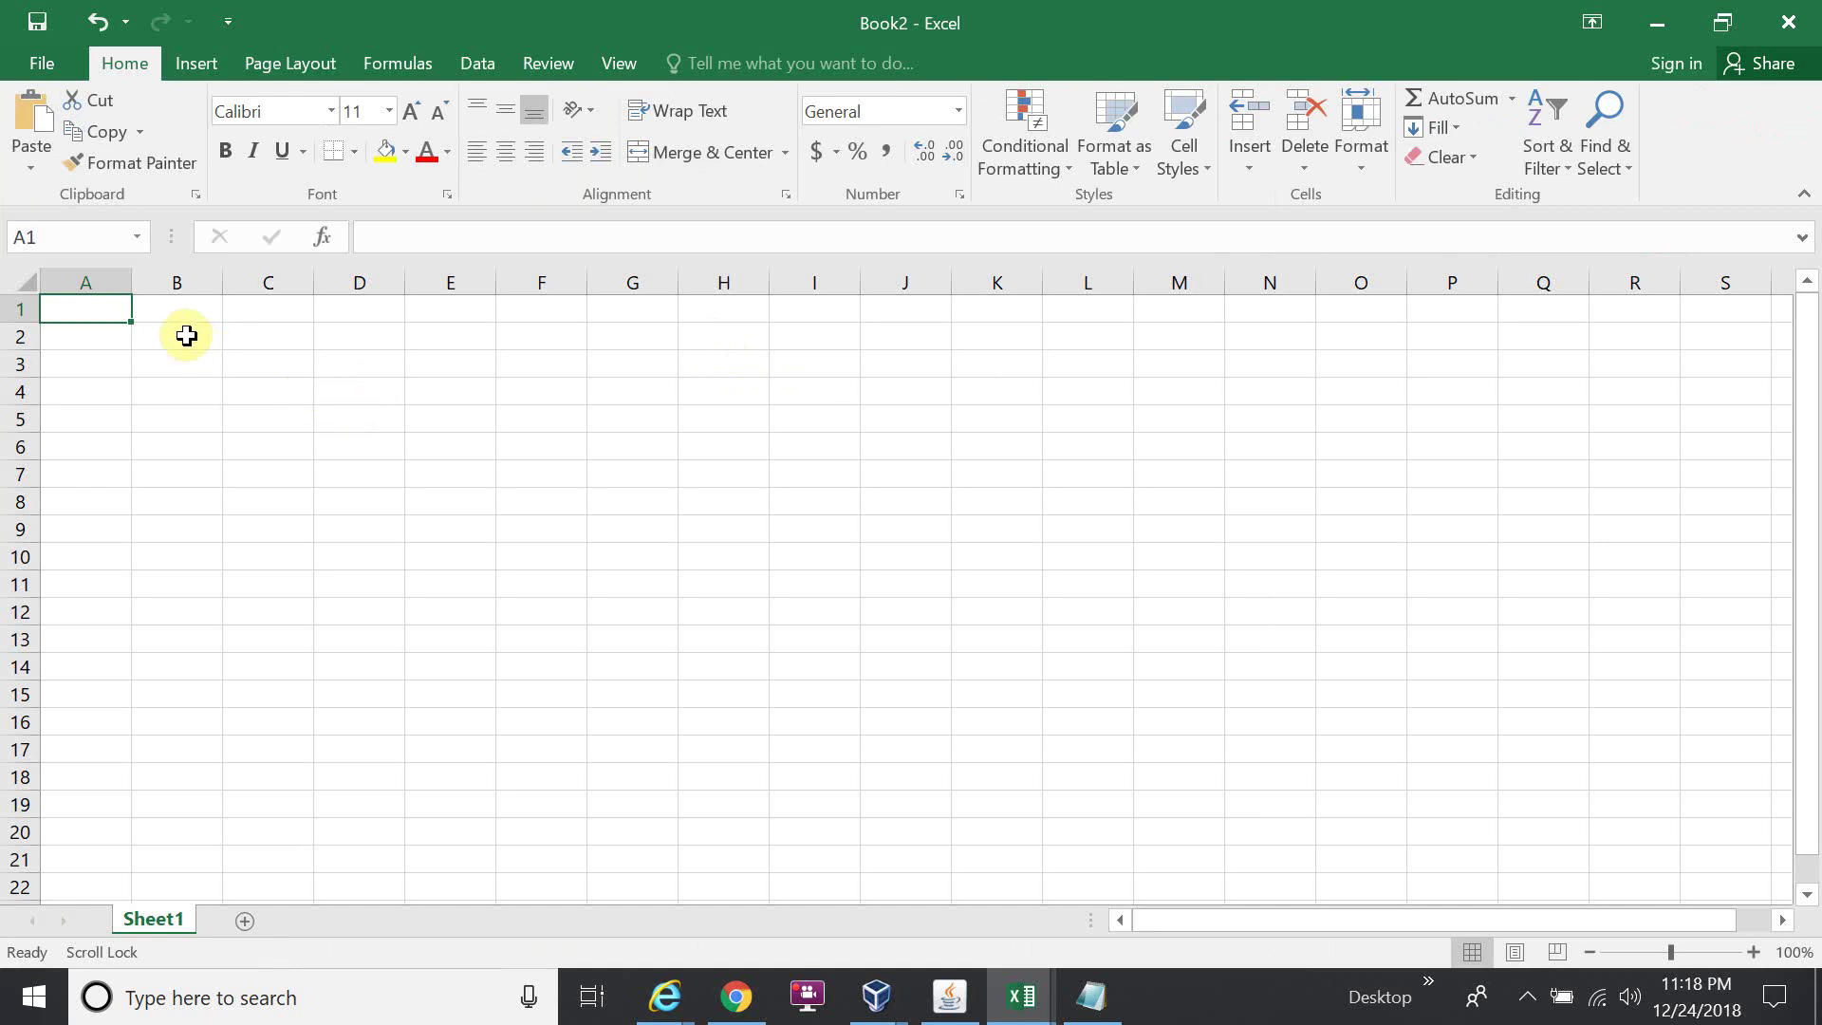
Enter the title "EUR To USD Revaluation" in cell B2 and fit column B to the text
click(195, 344)
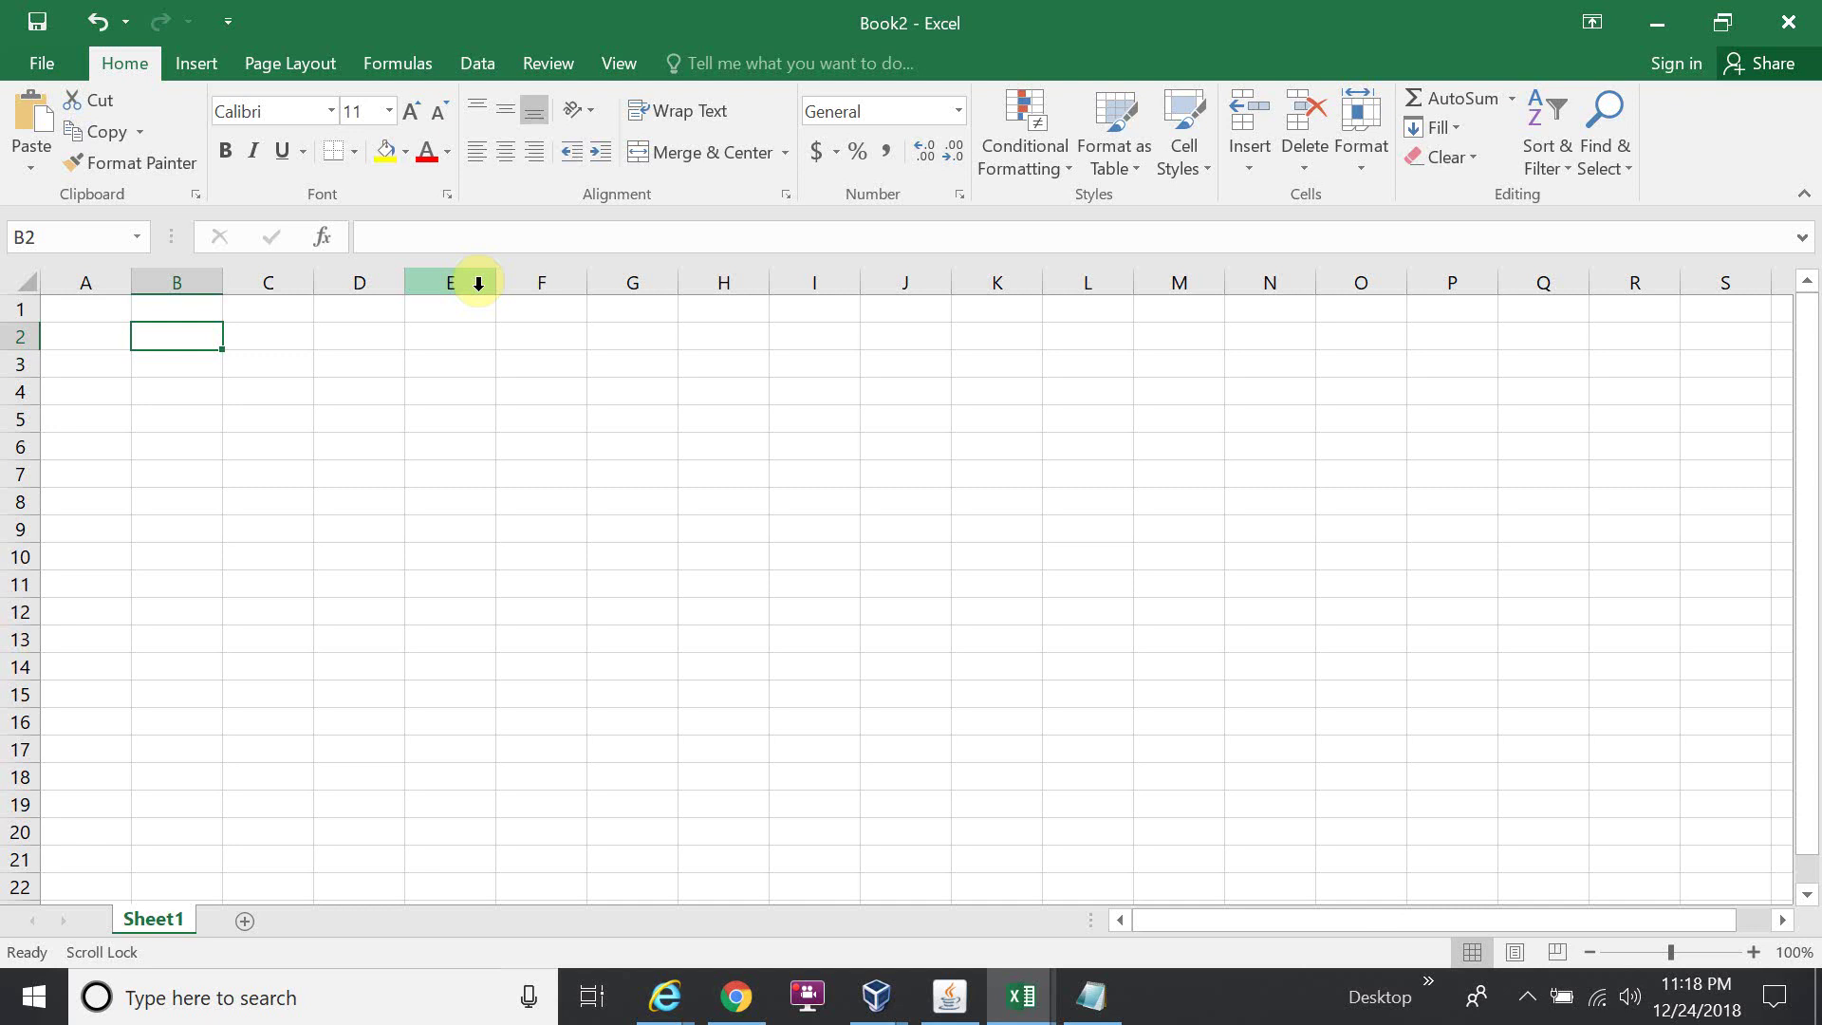
text(EUR To USD Revaluatio)
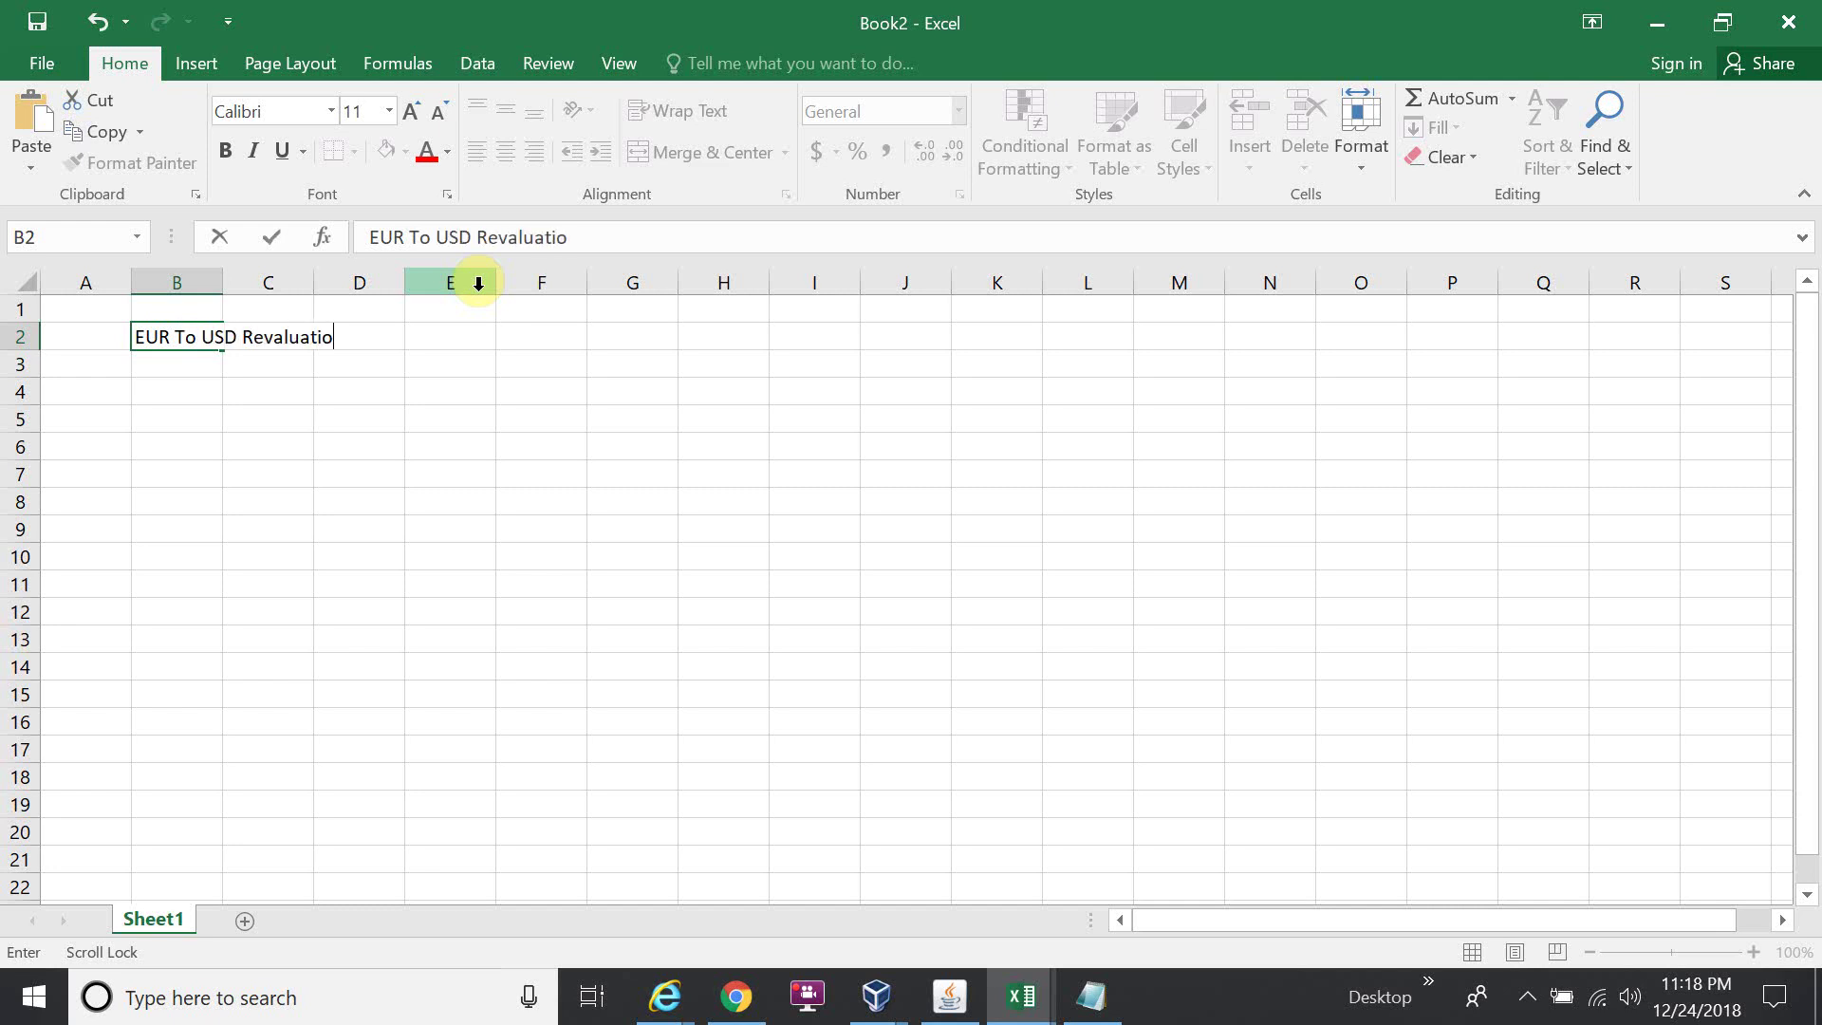
text(n)
key(Tab)
double_click(222, 282)
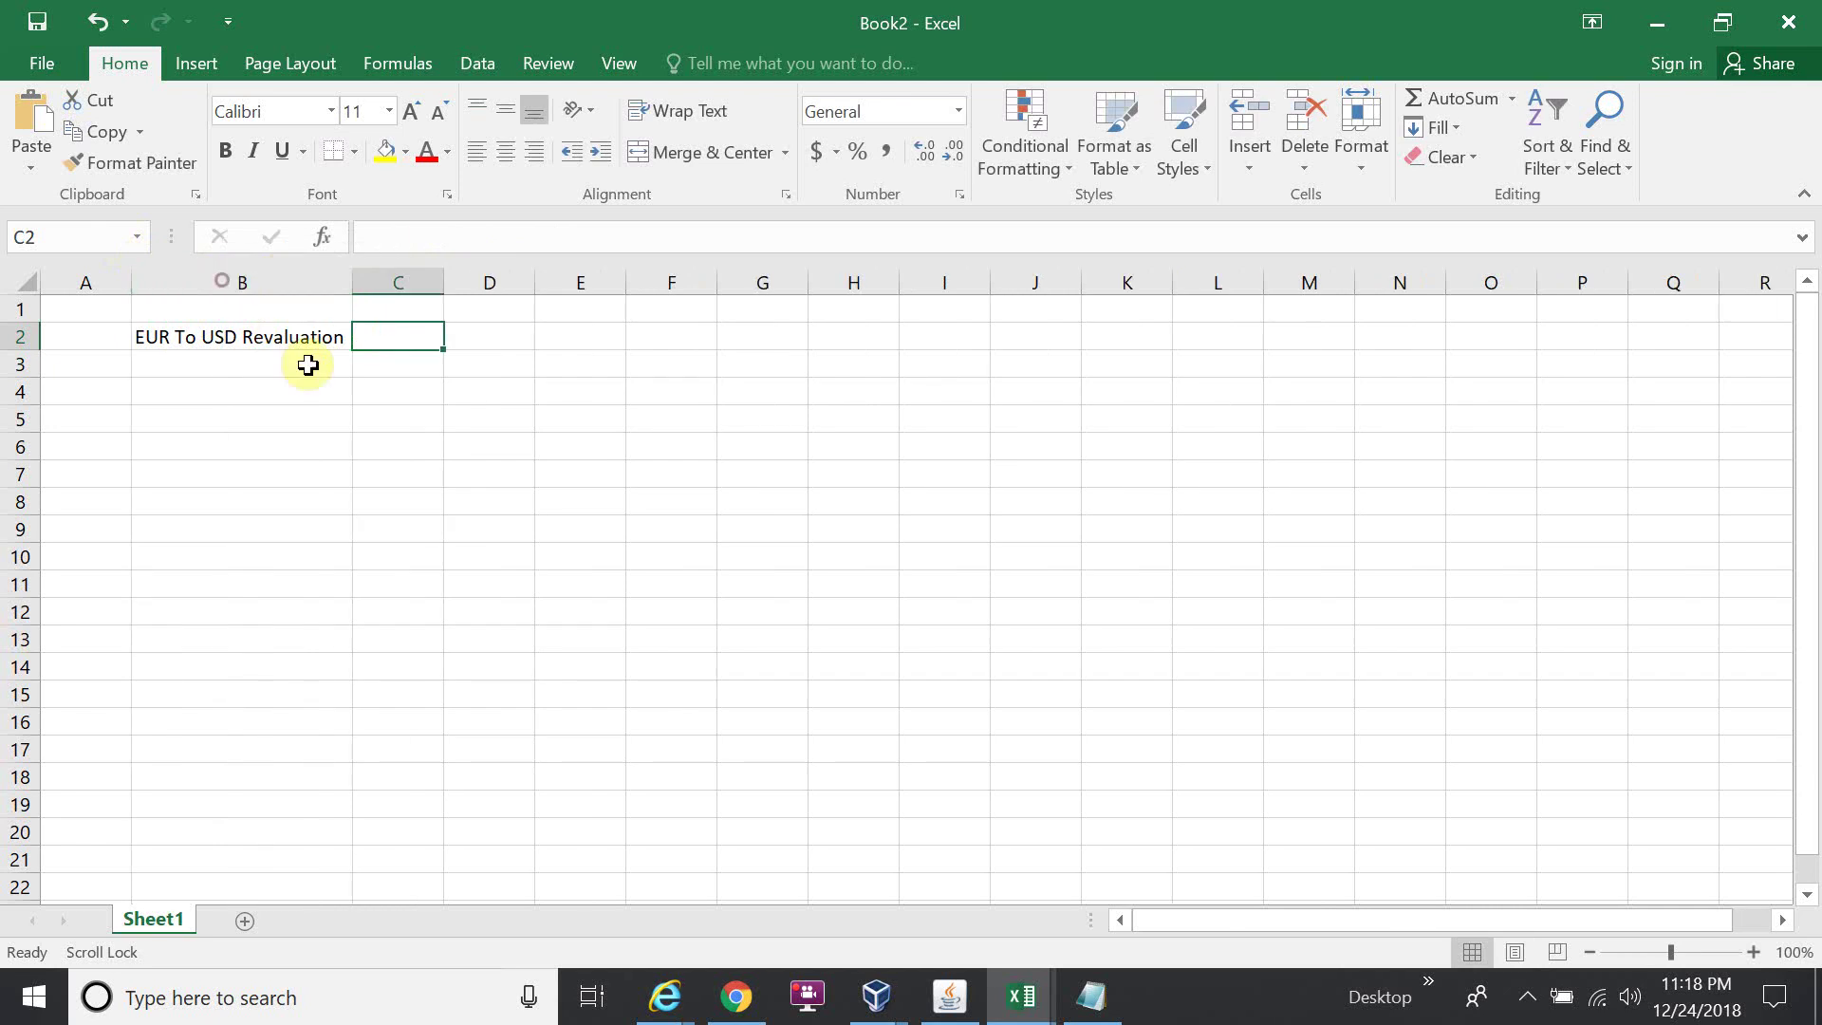
Enter the date 01-Mar-2016 in cell B4
click(339, 392)
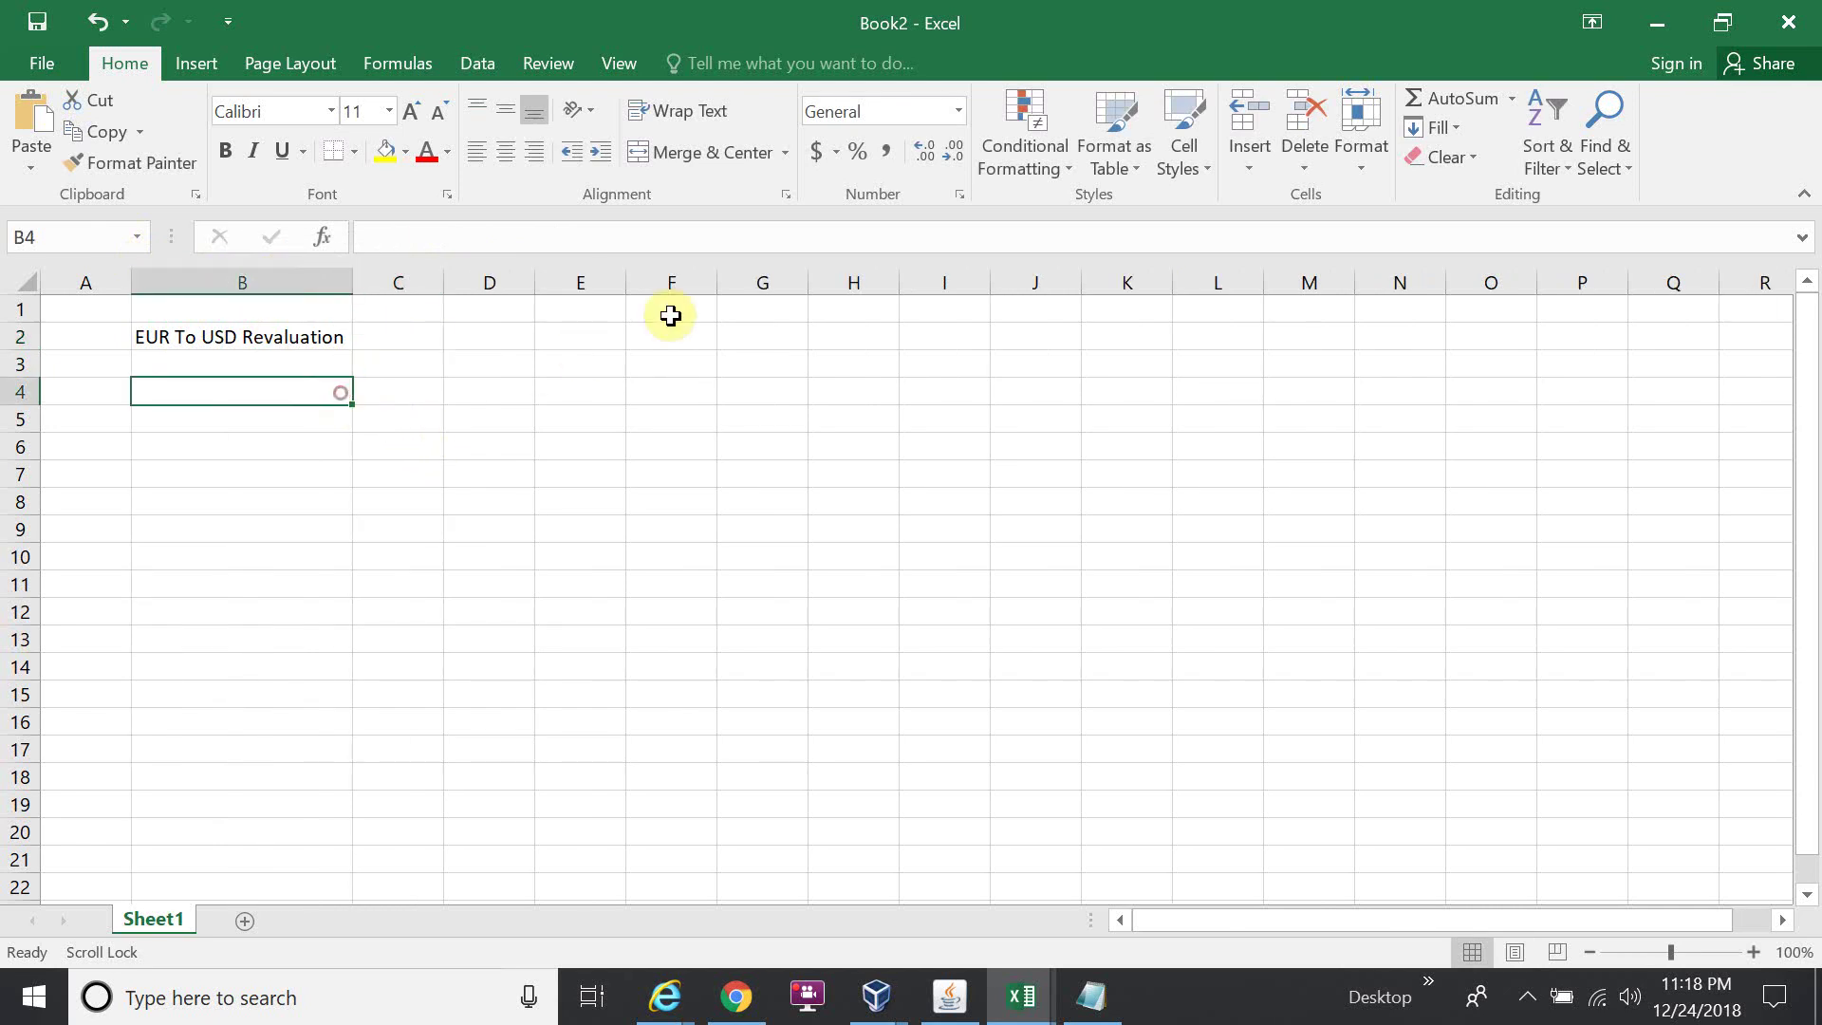
text(01)
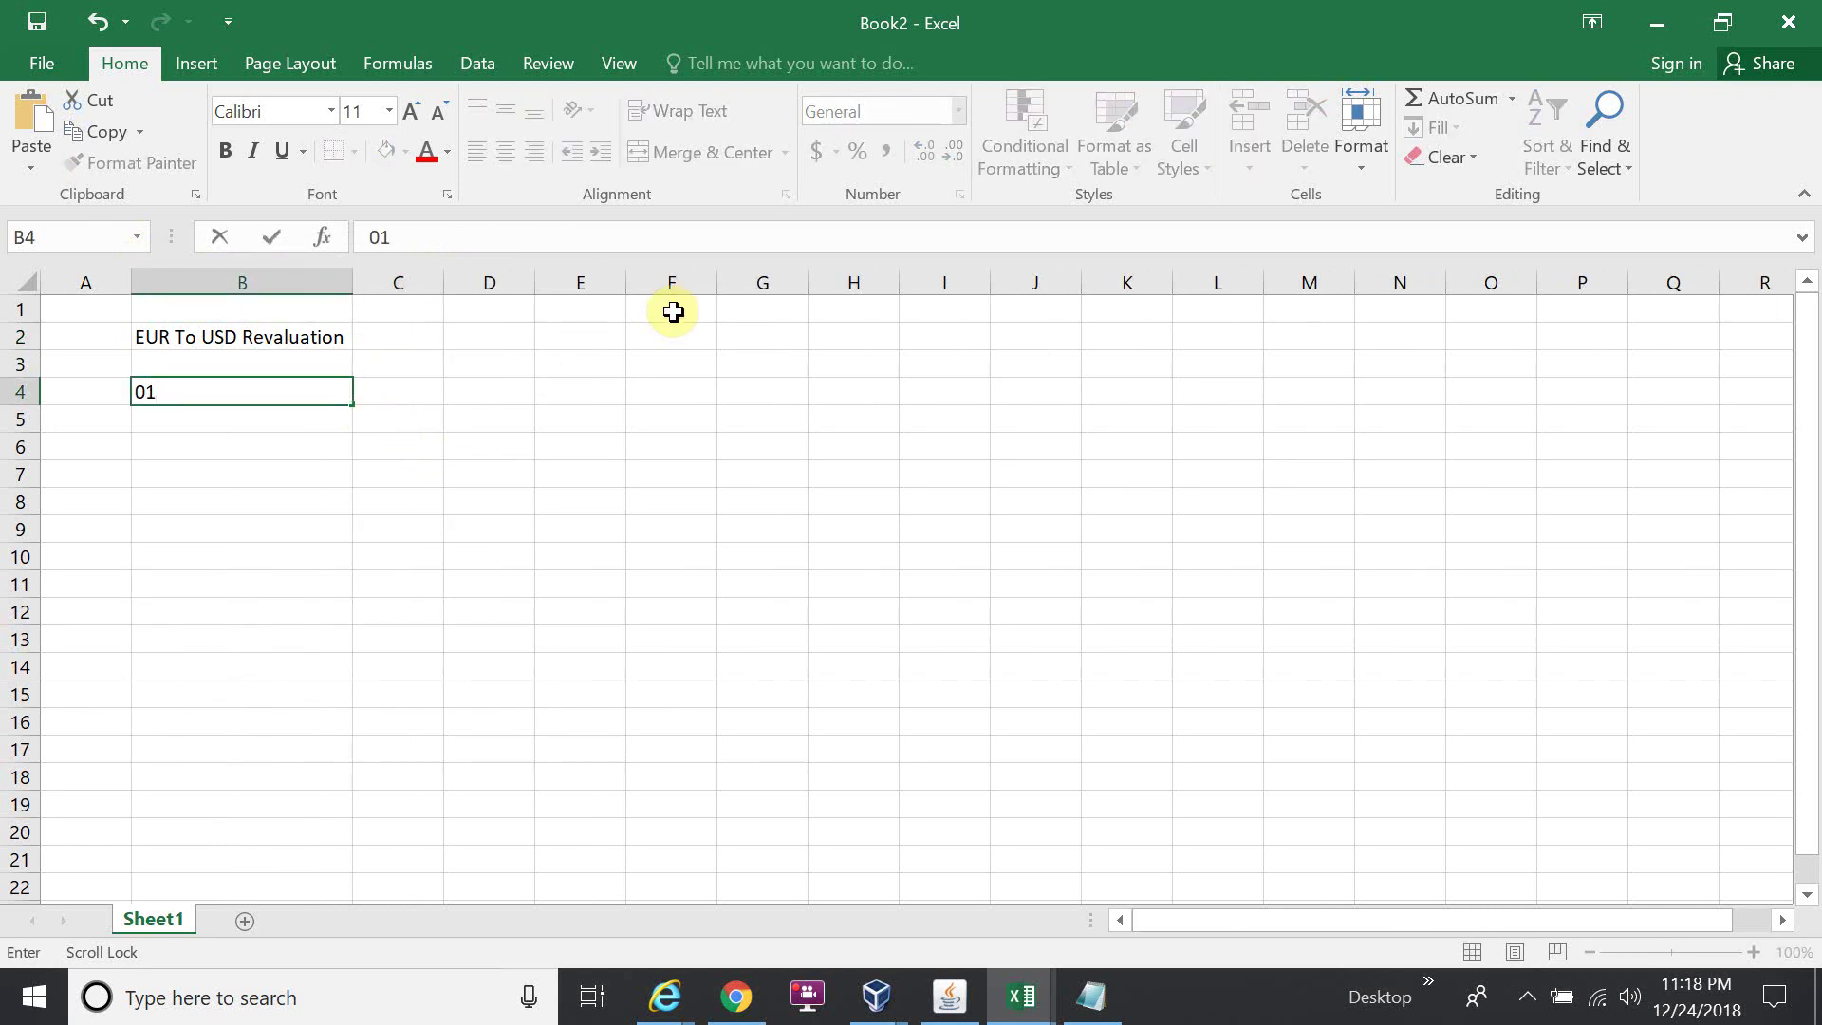
text(-mar-2016)
key(Tab)
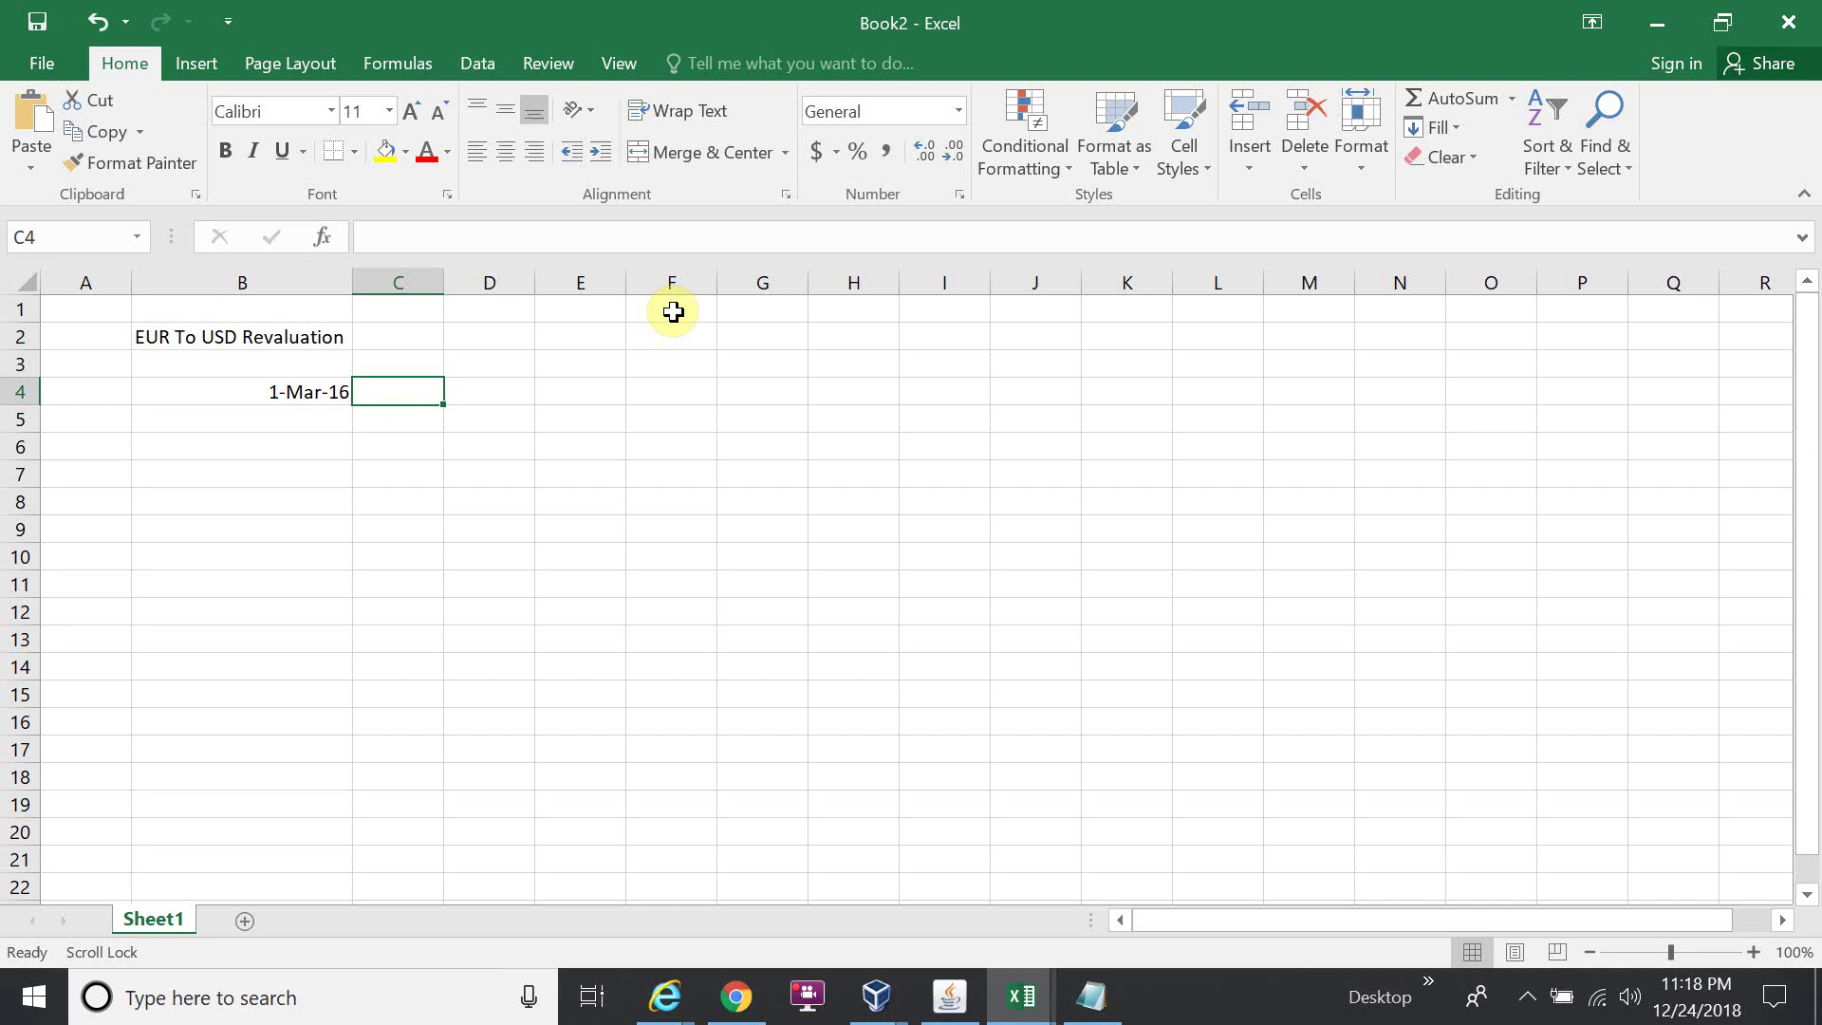
Enter the rate 1.35 in C4 and the amount 2000 in D4, and multiply them in E4 with =D4*C4
text(1.35)
key(Tab)
text(2000)
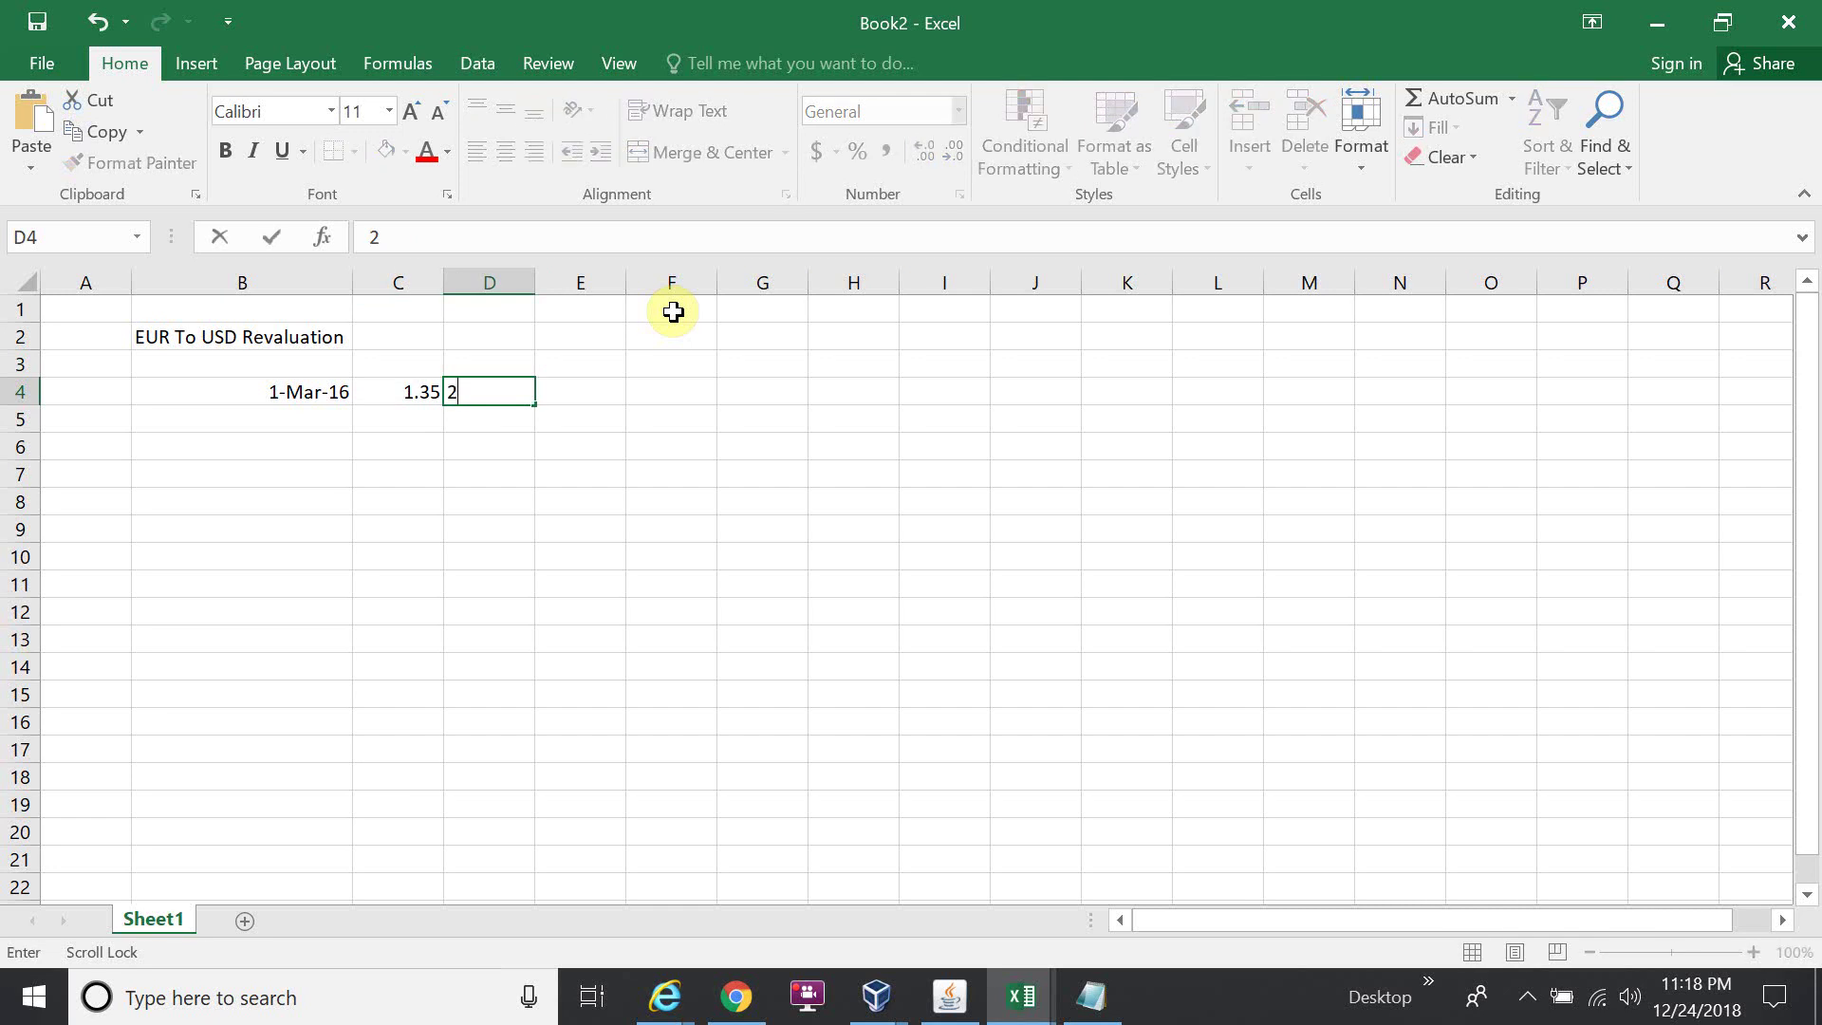
key(Tab)
text(=)
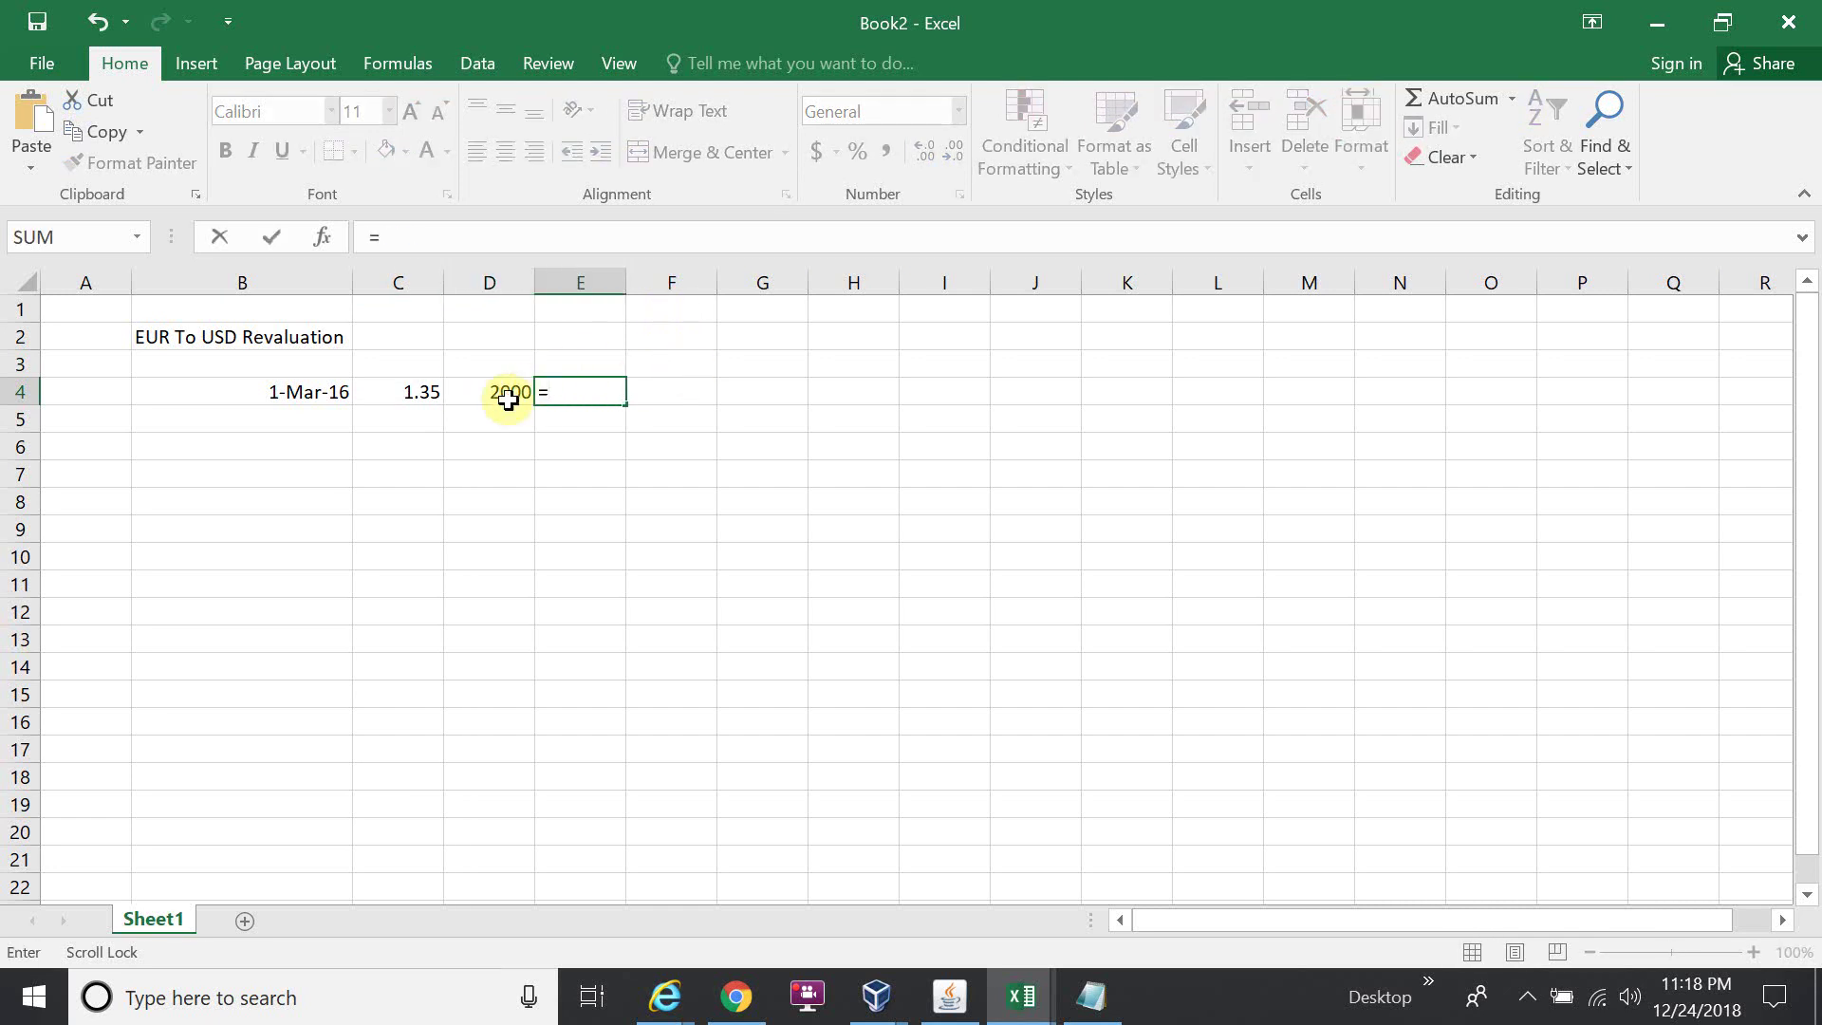
click(524, 395)
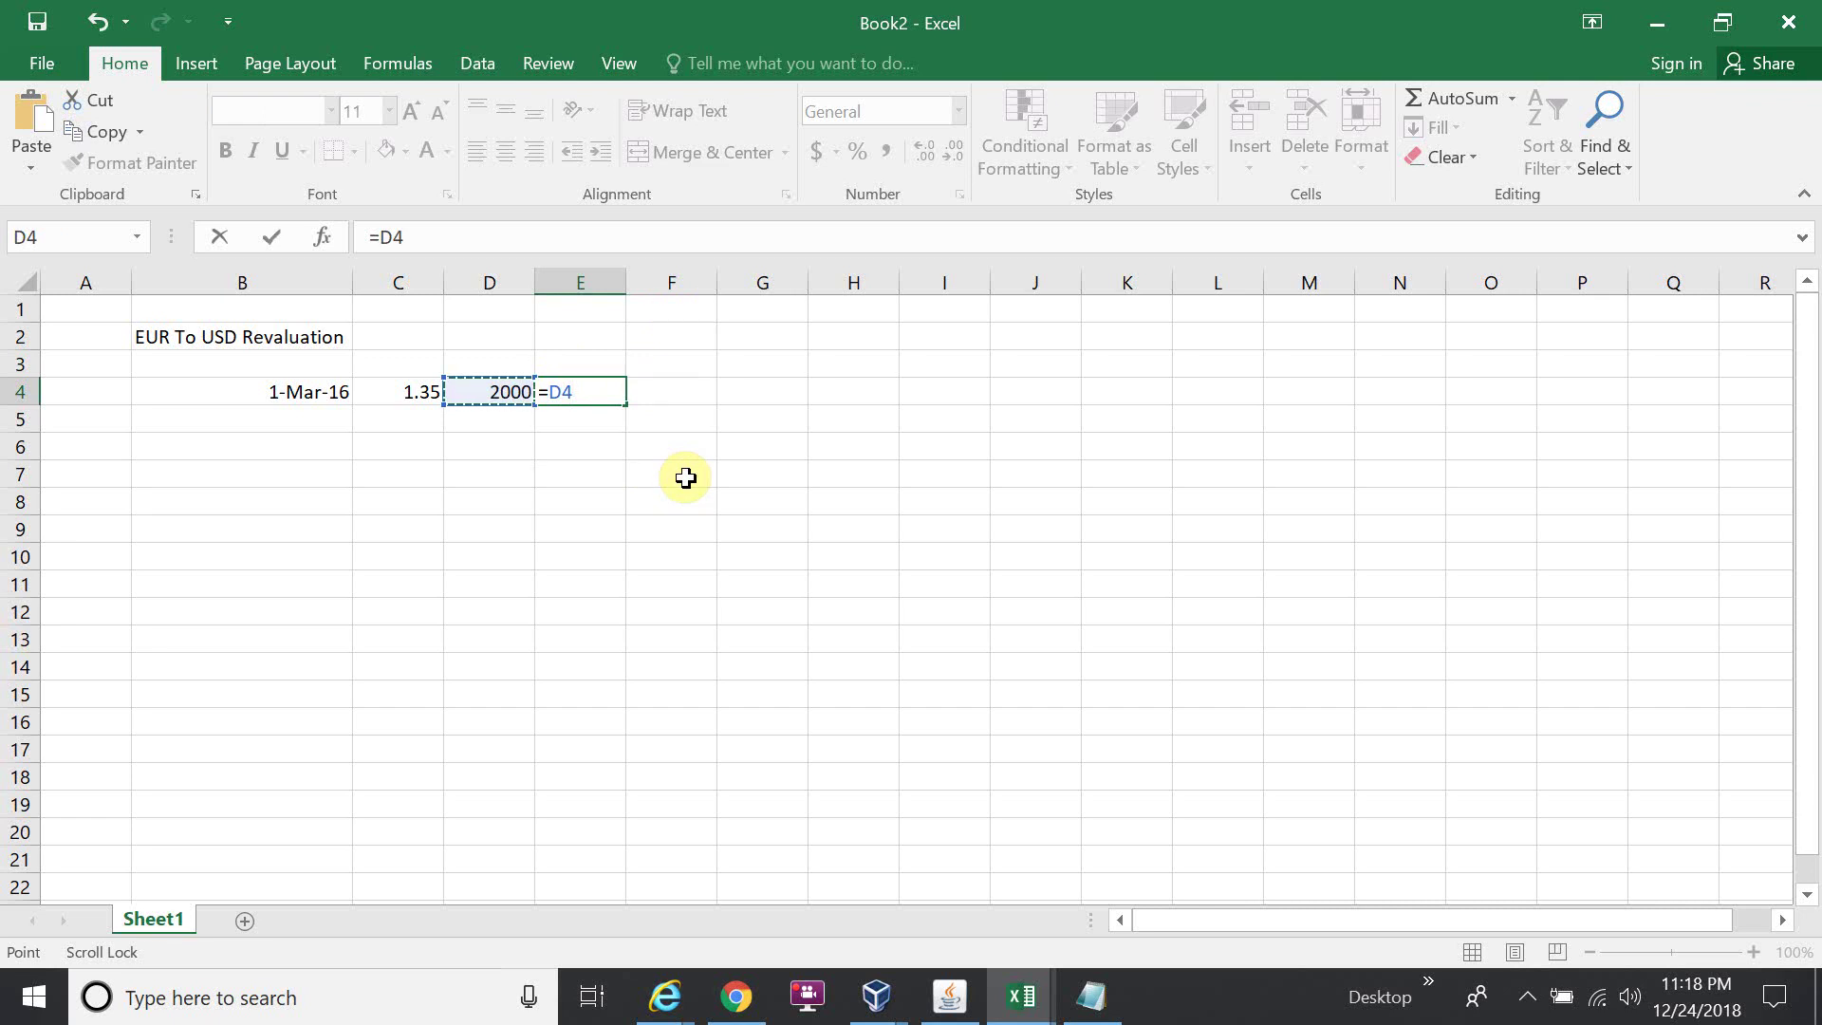
text(*)
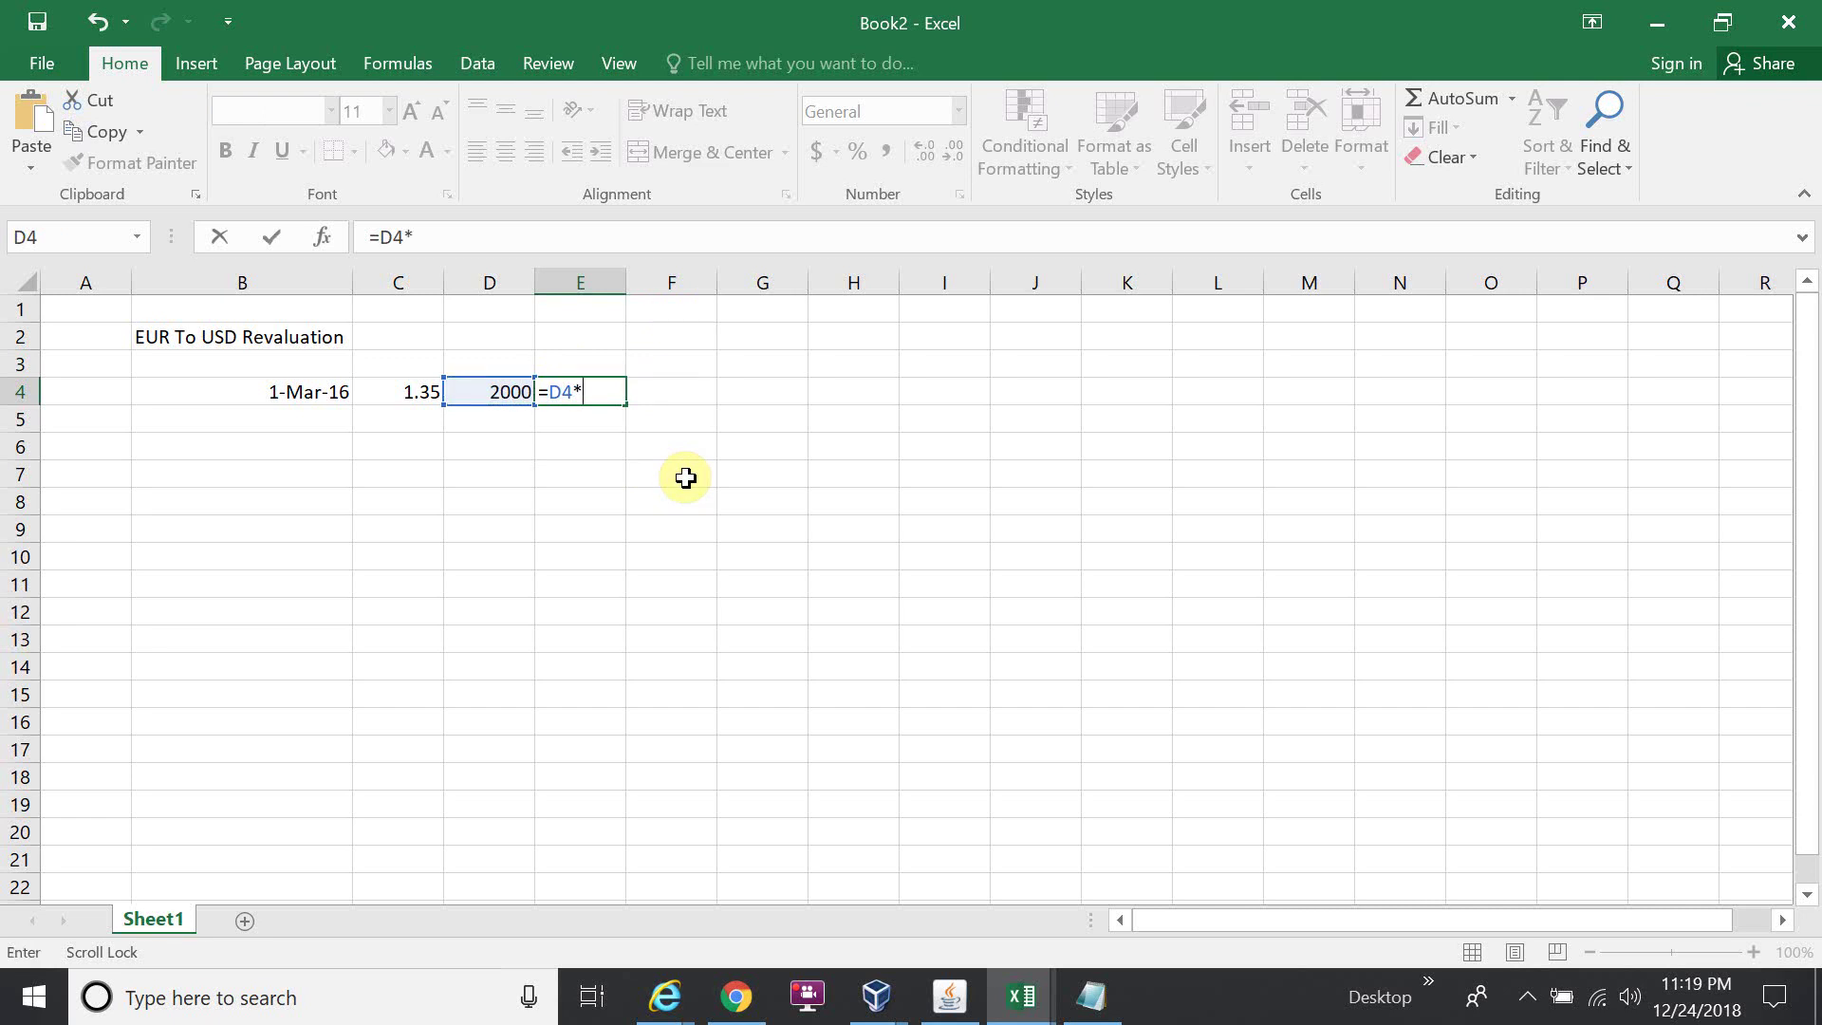
click(426, 399)
key(Return)
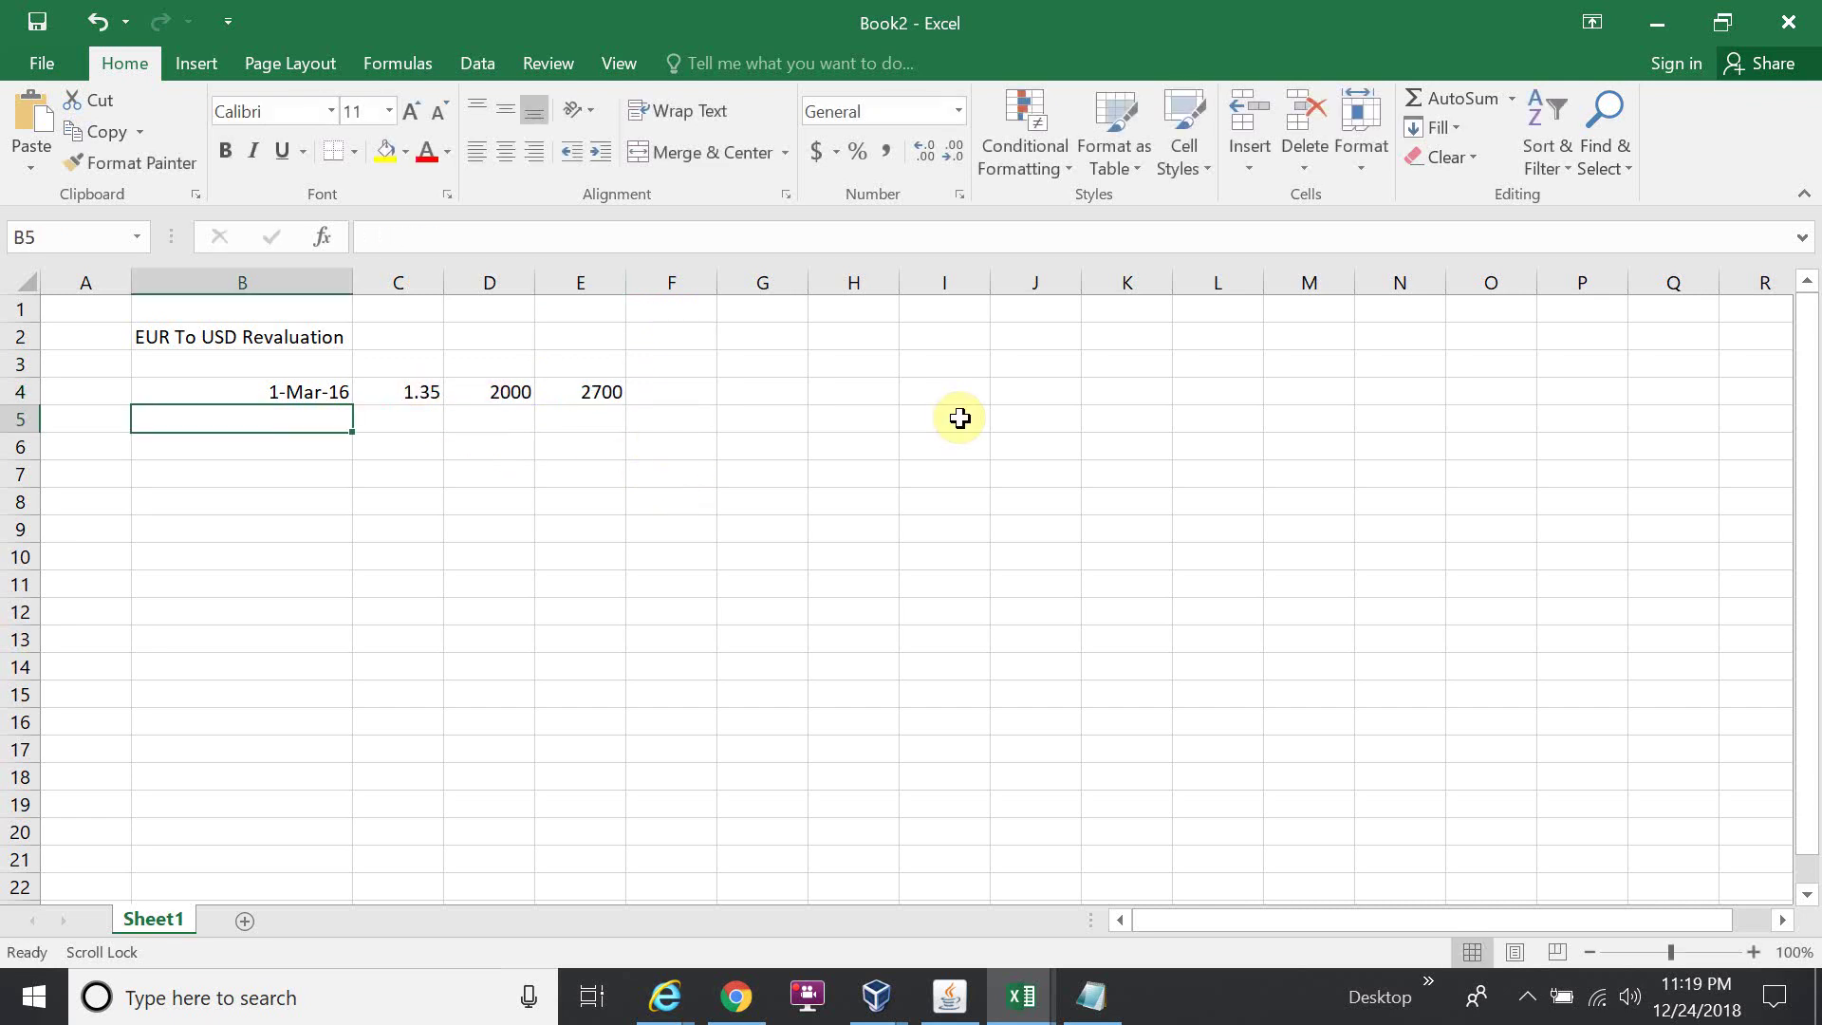
Fill row 5 with the date 31-Mar-2016, the rate 1.75 and the amount 2000 in columns B to D
text(31-Mar-202)
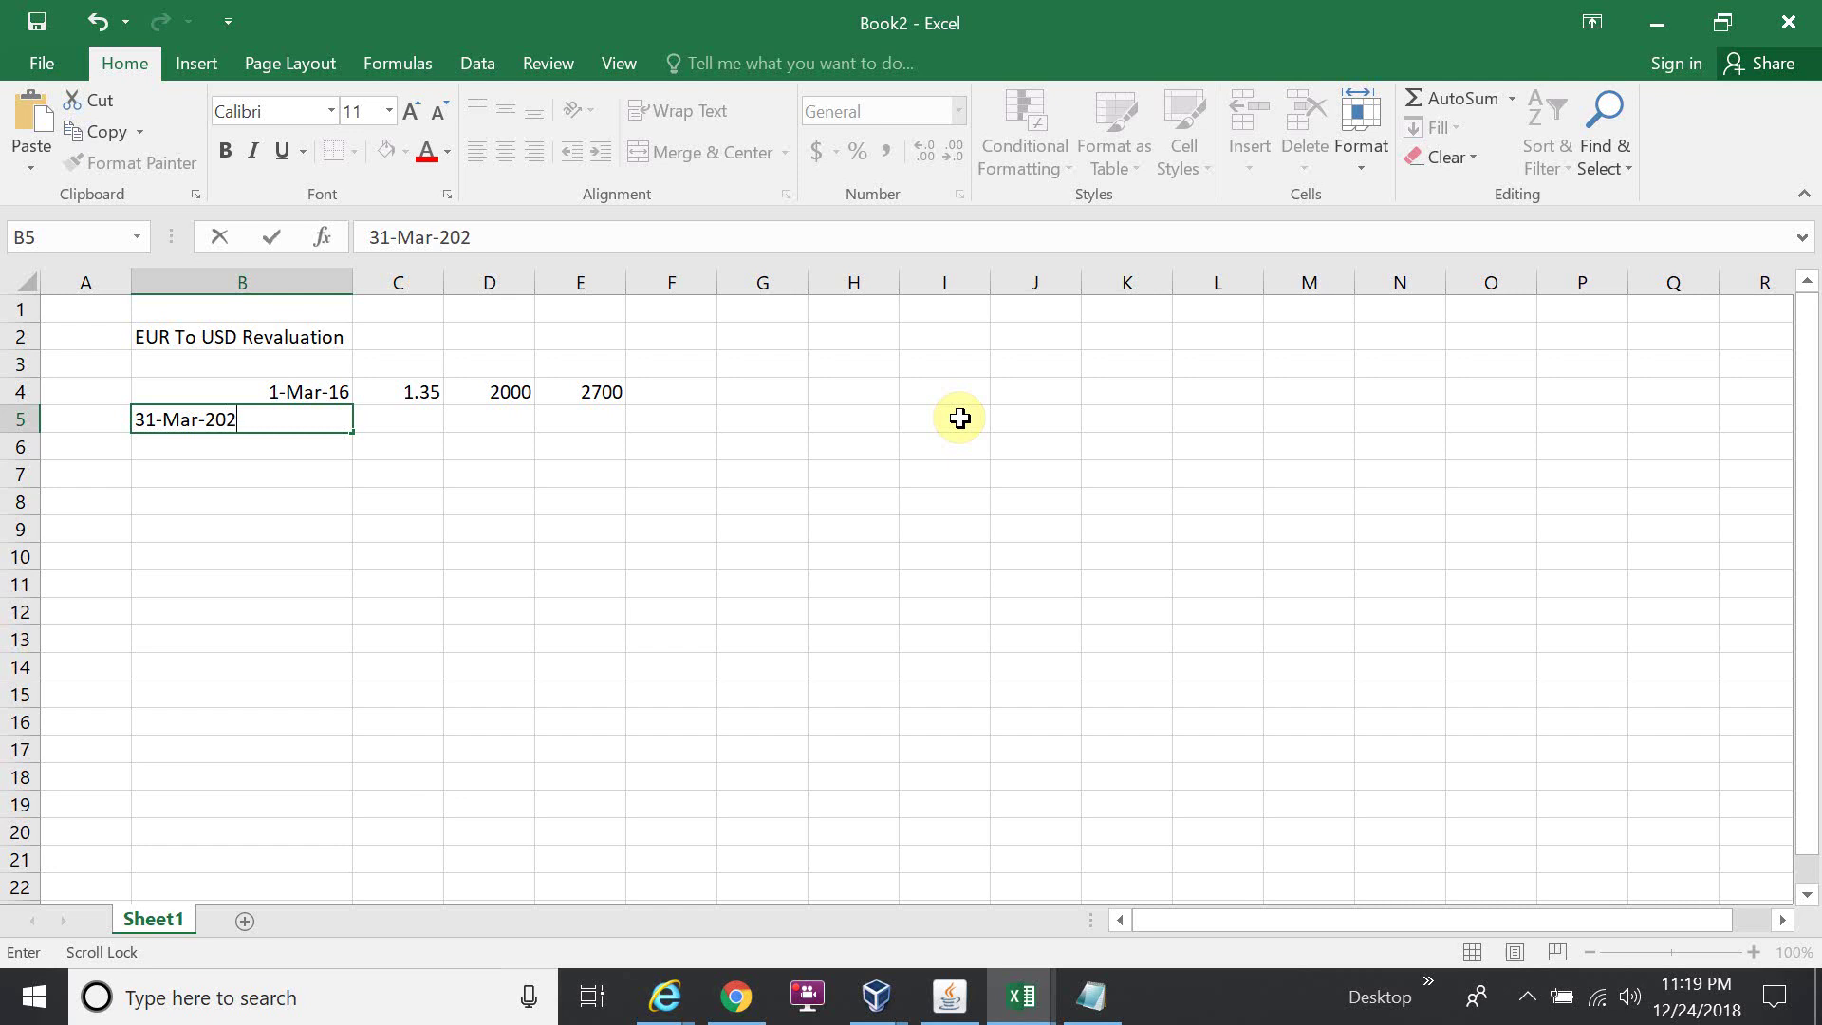
key(BackSpace)
text(16)
key(Tab)
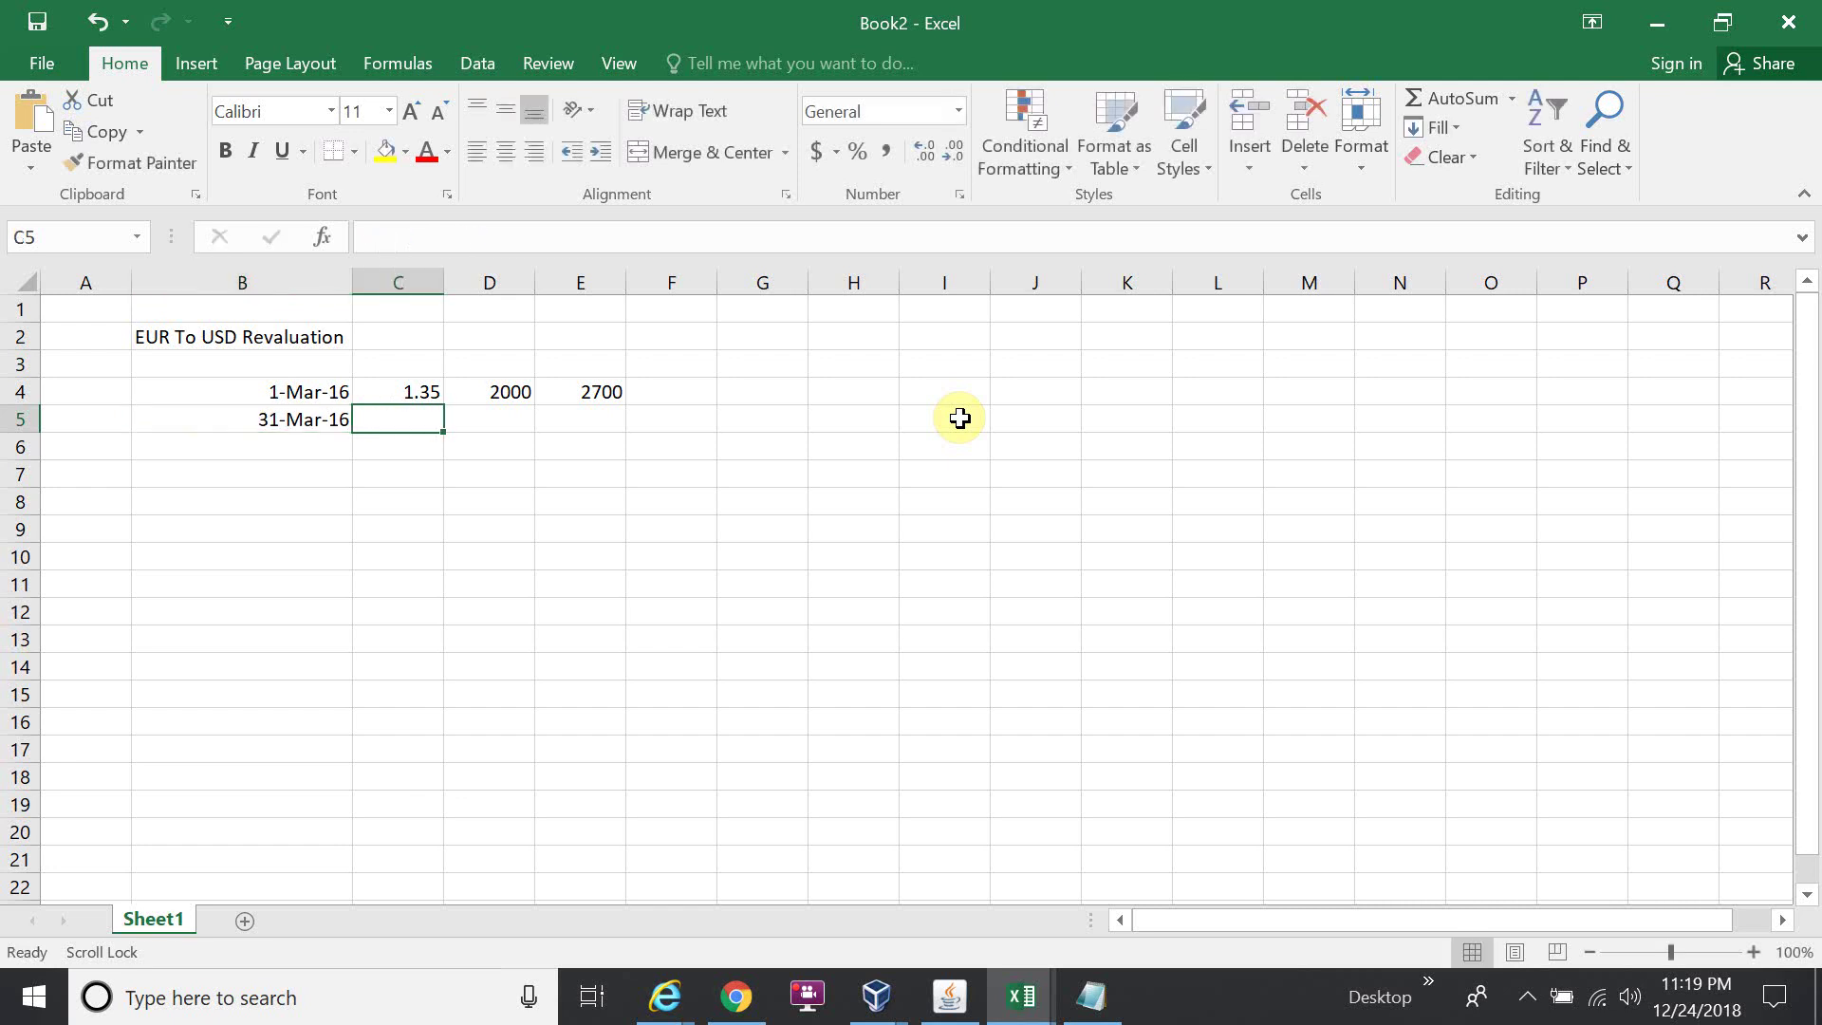
text(1.75)
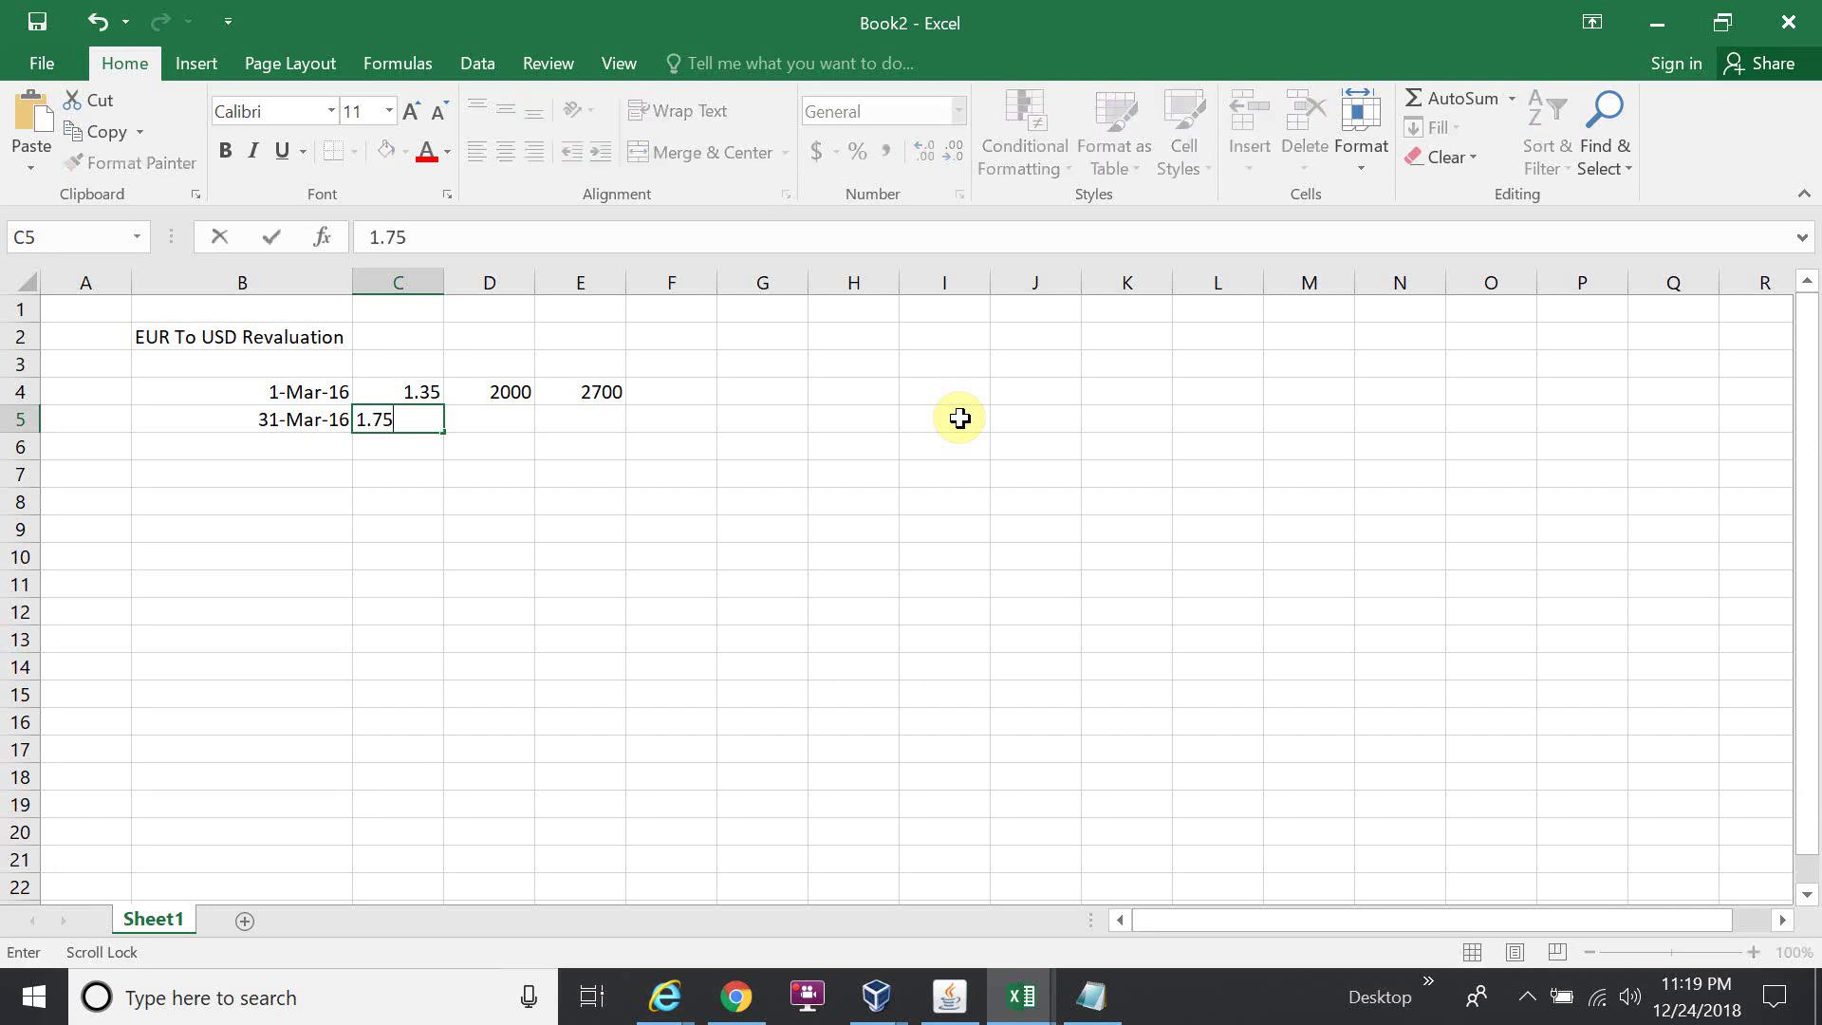
key(Tab)
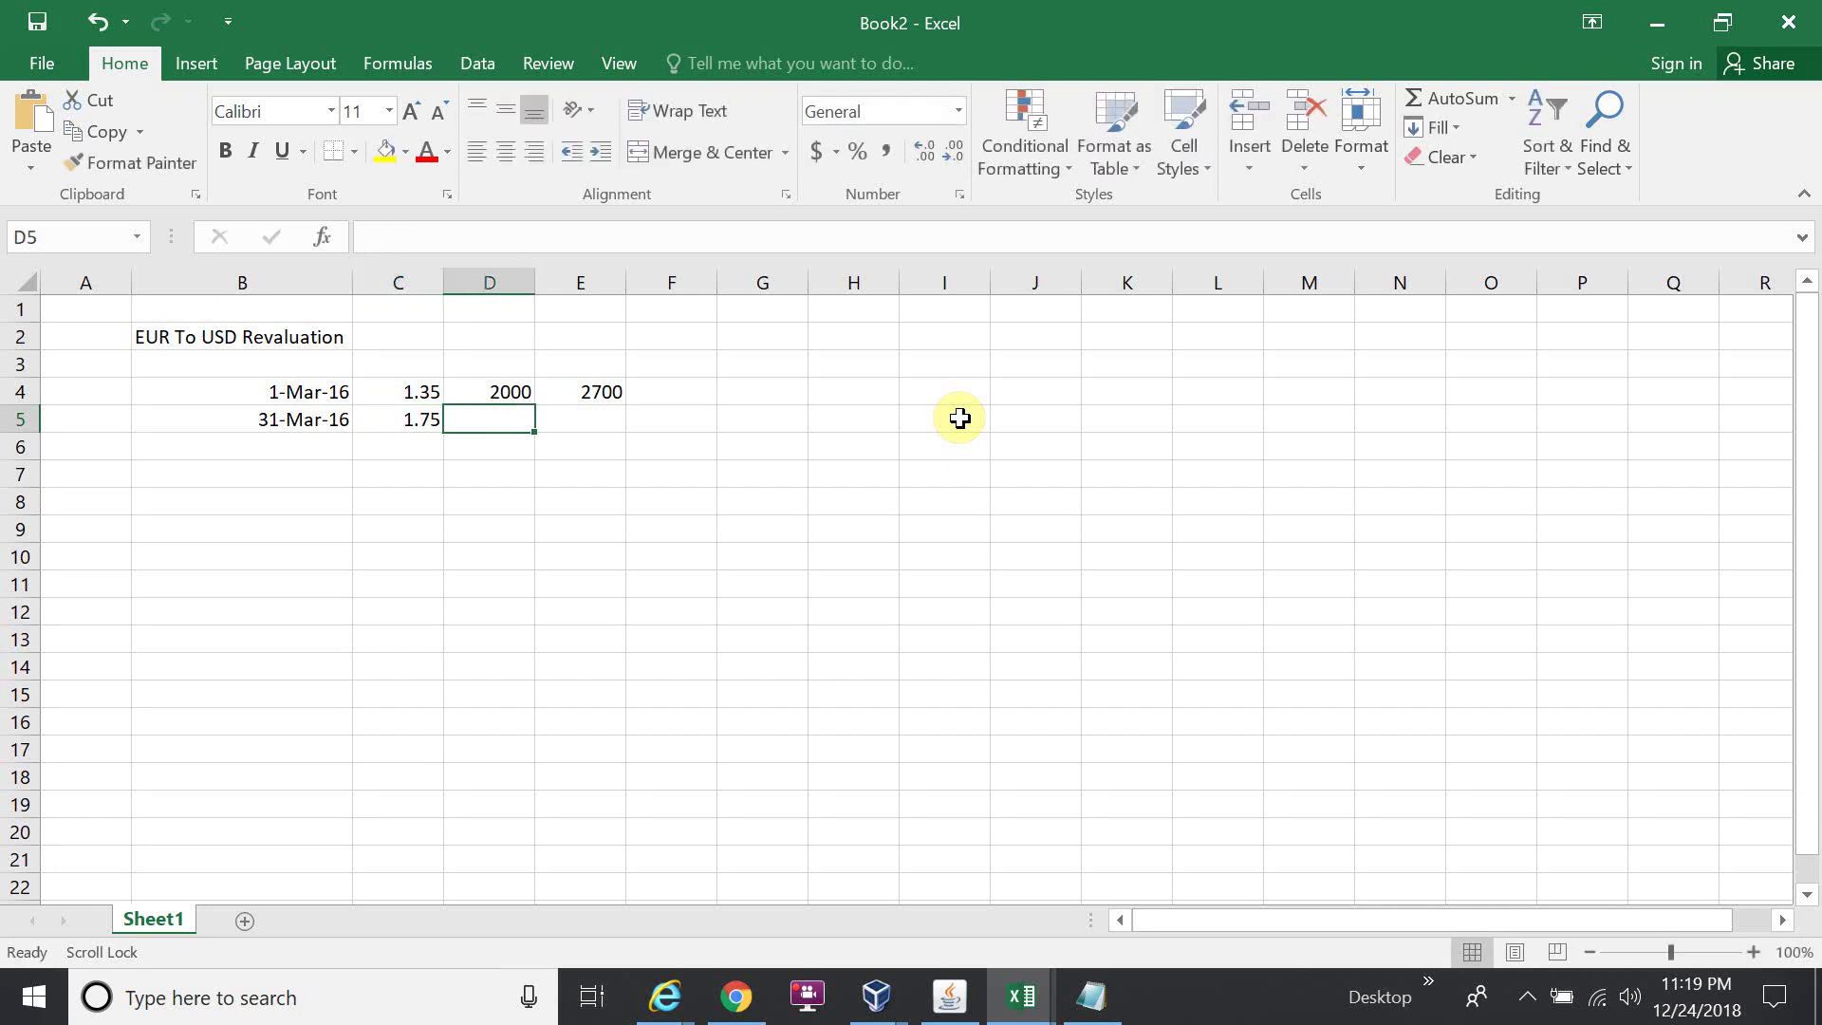
text(2000)
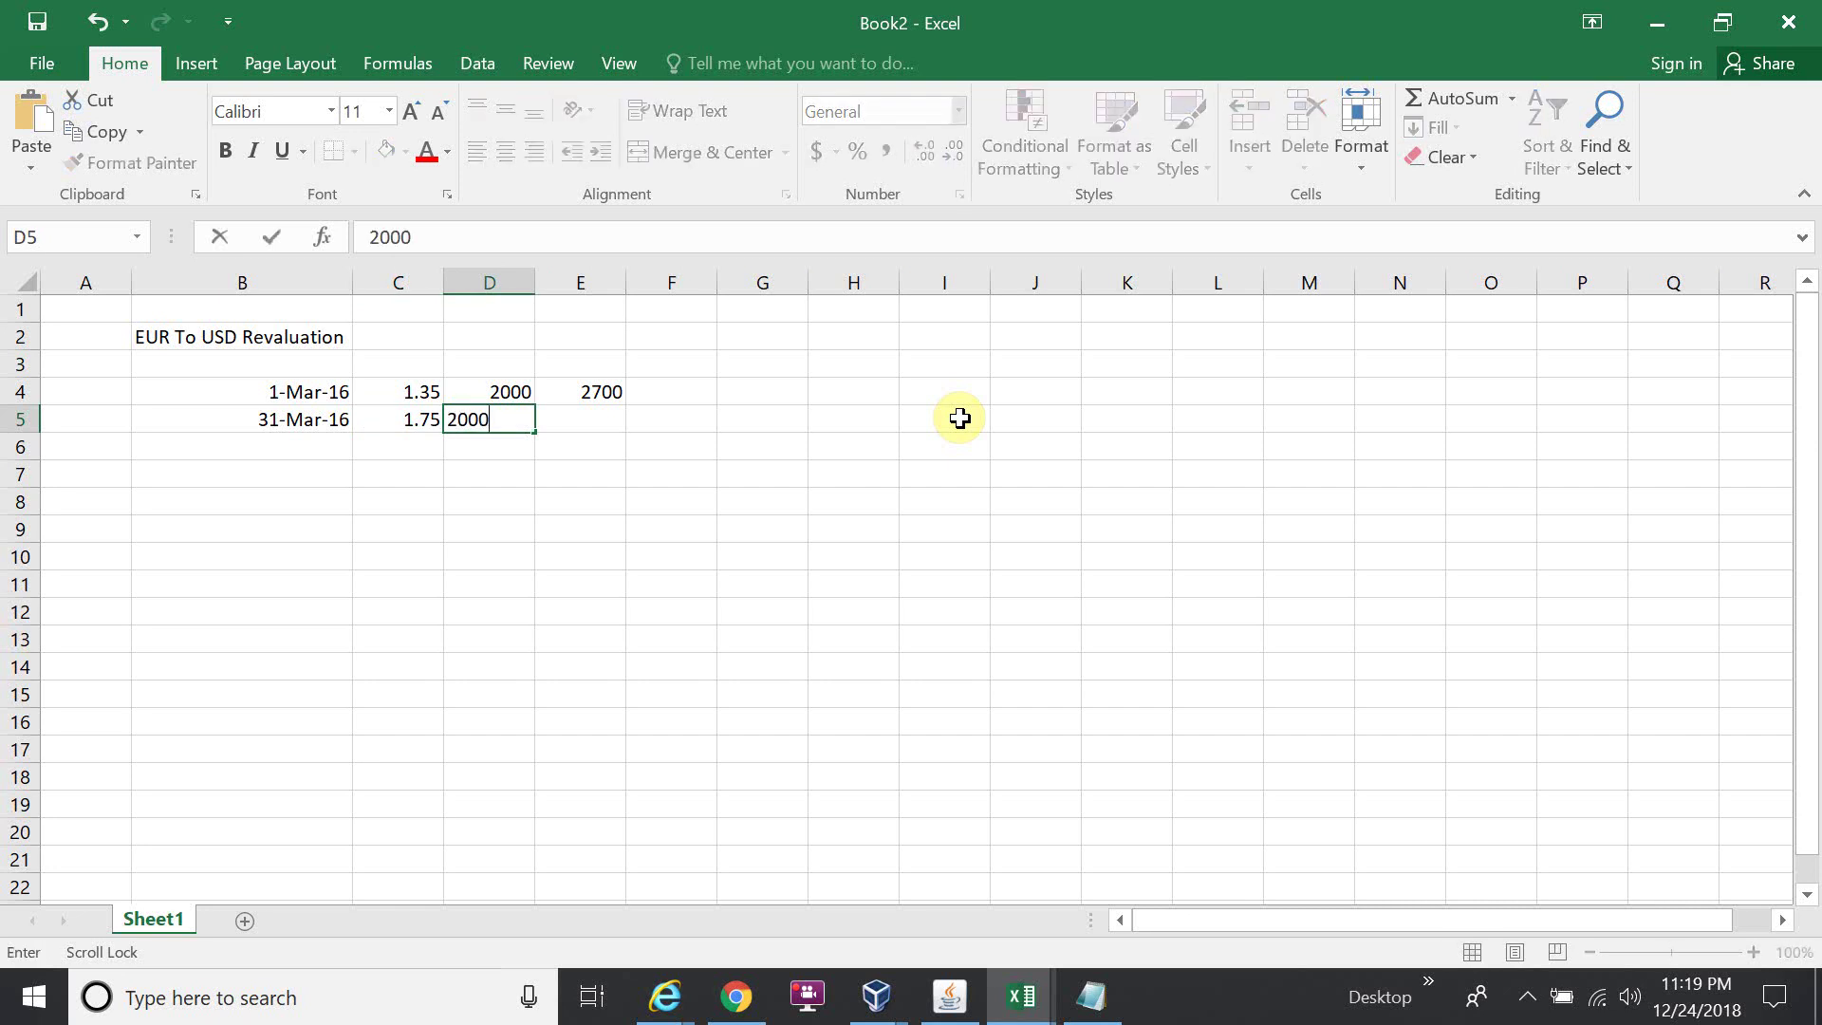
Calculate the 31-Mar-16 USD value in E5 with the formula =D5*C5
key(Tab)
text(=)
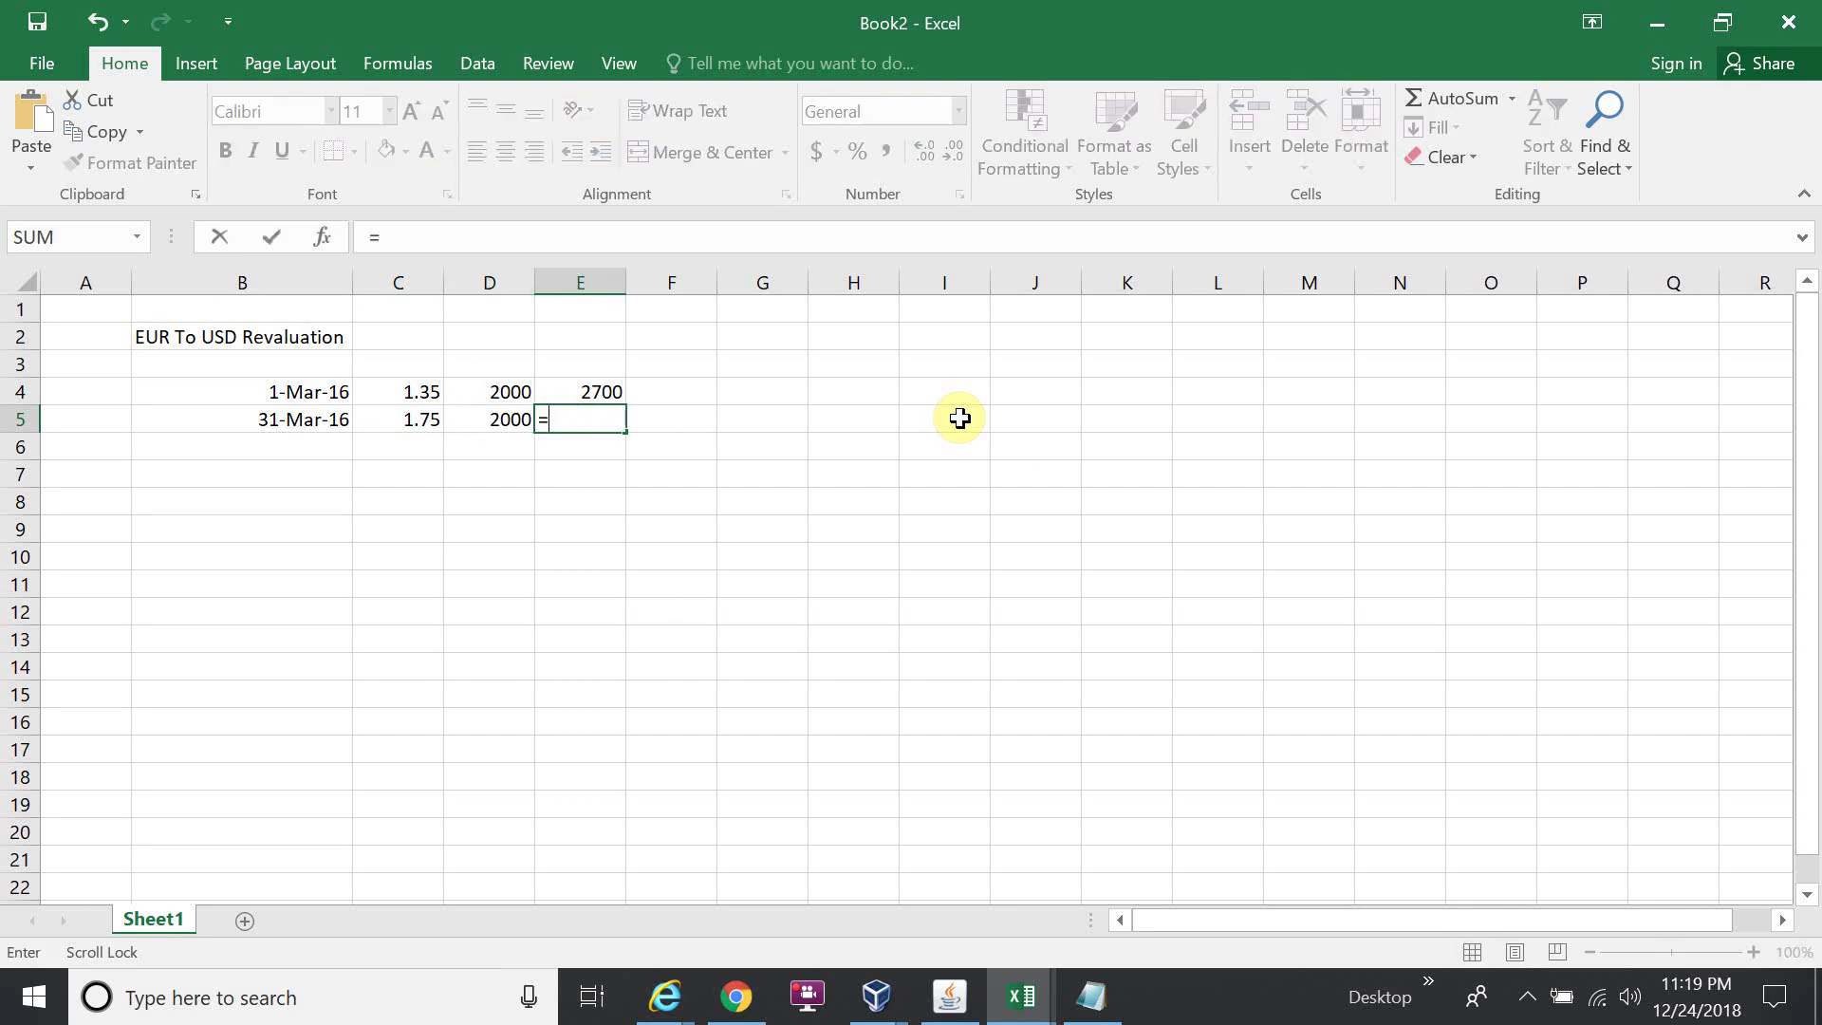
click(516, 420)
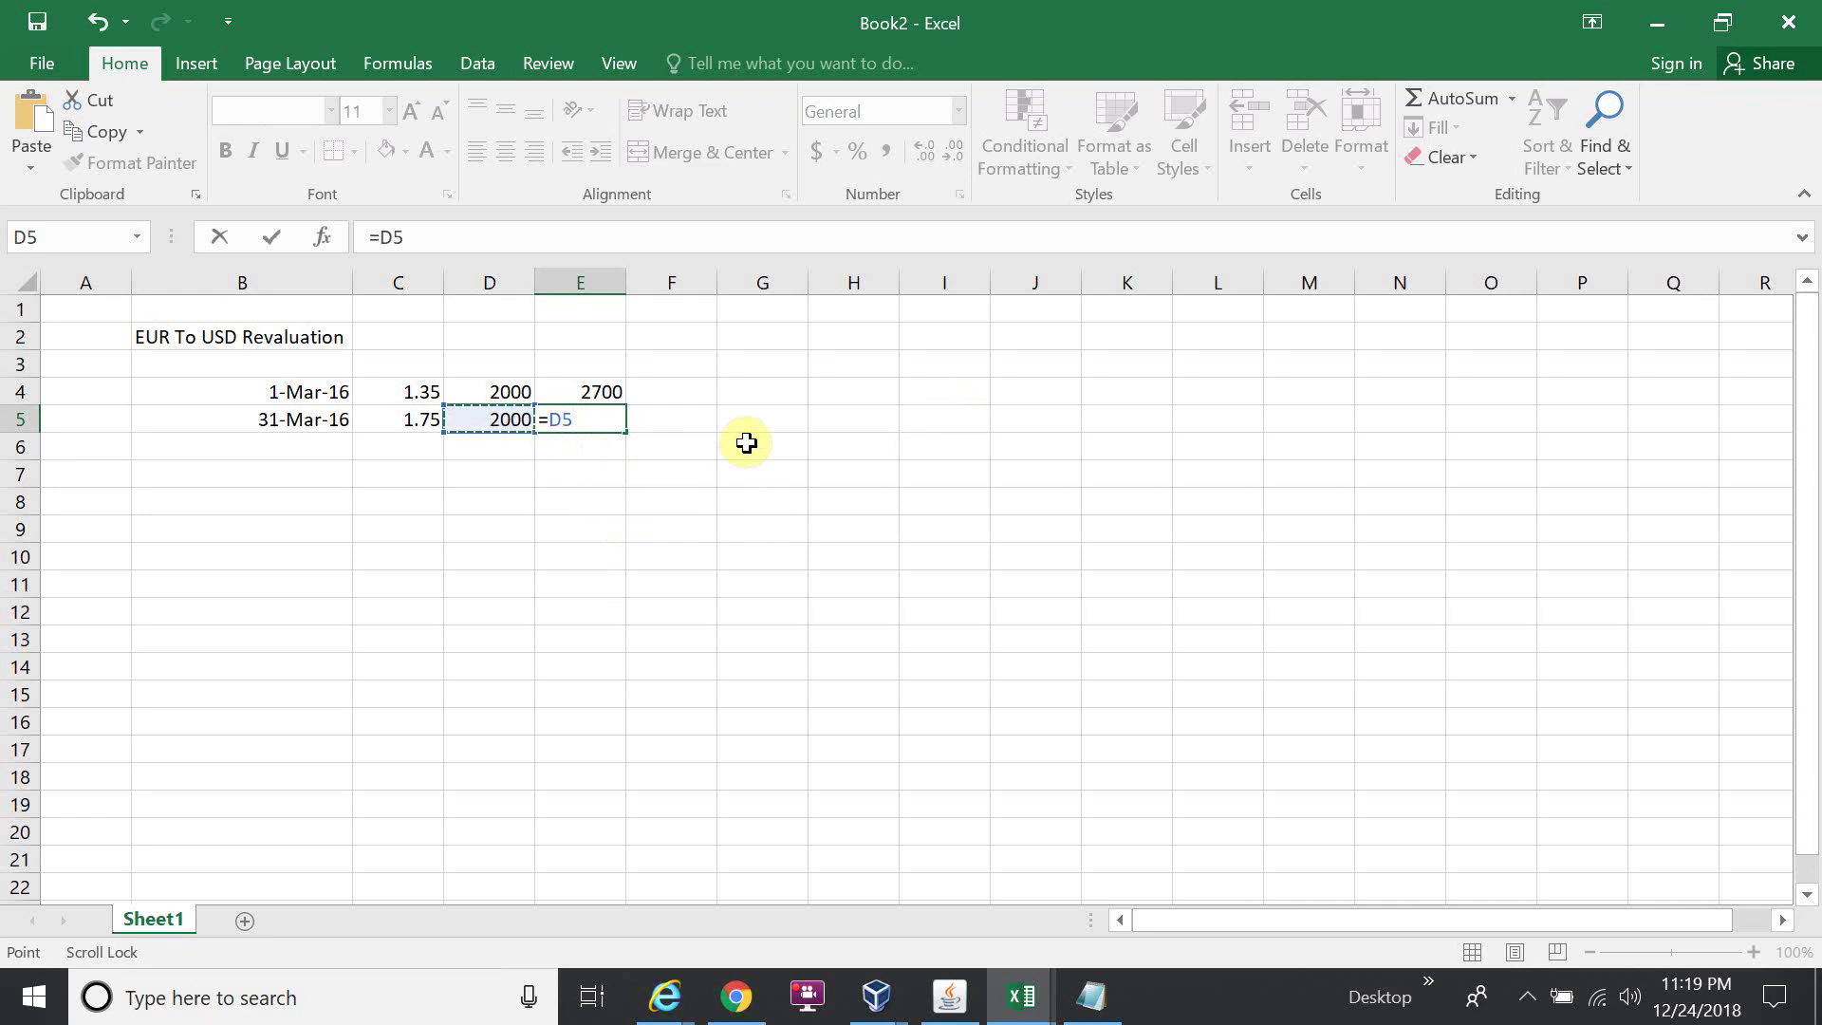
text(*)
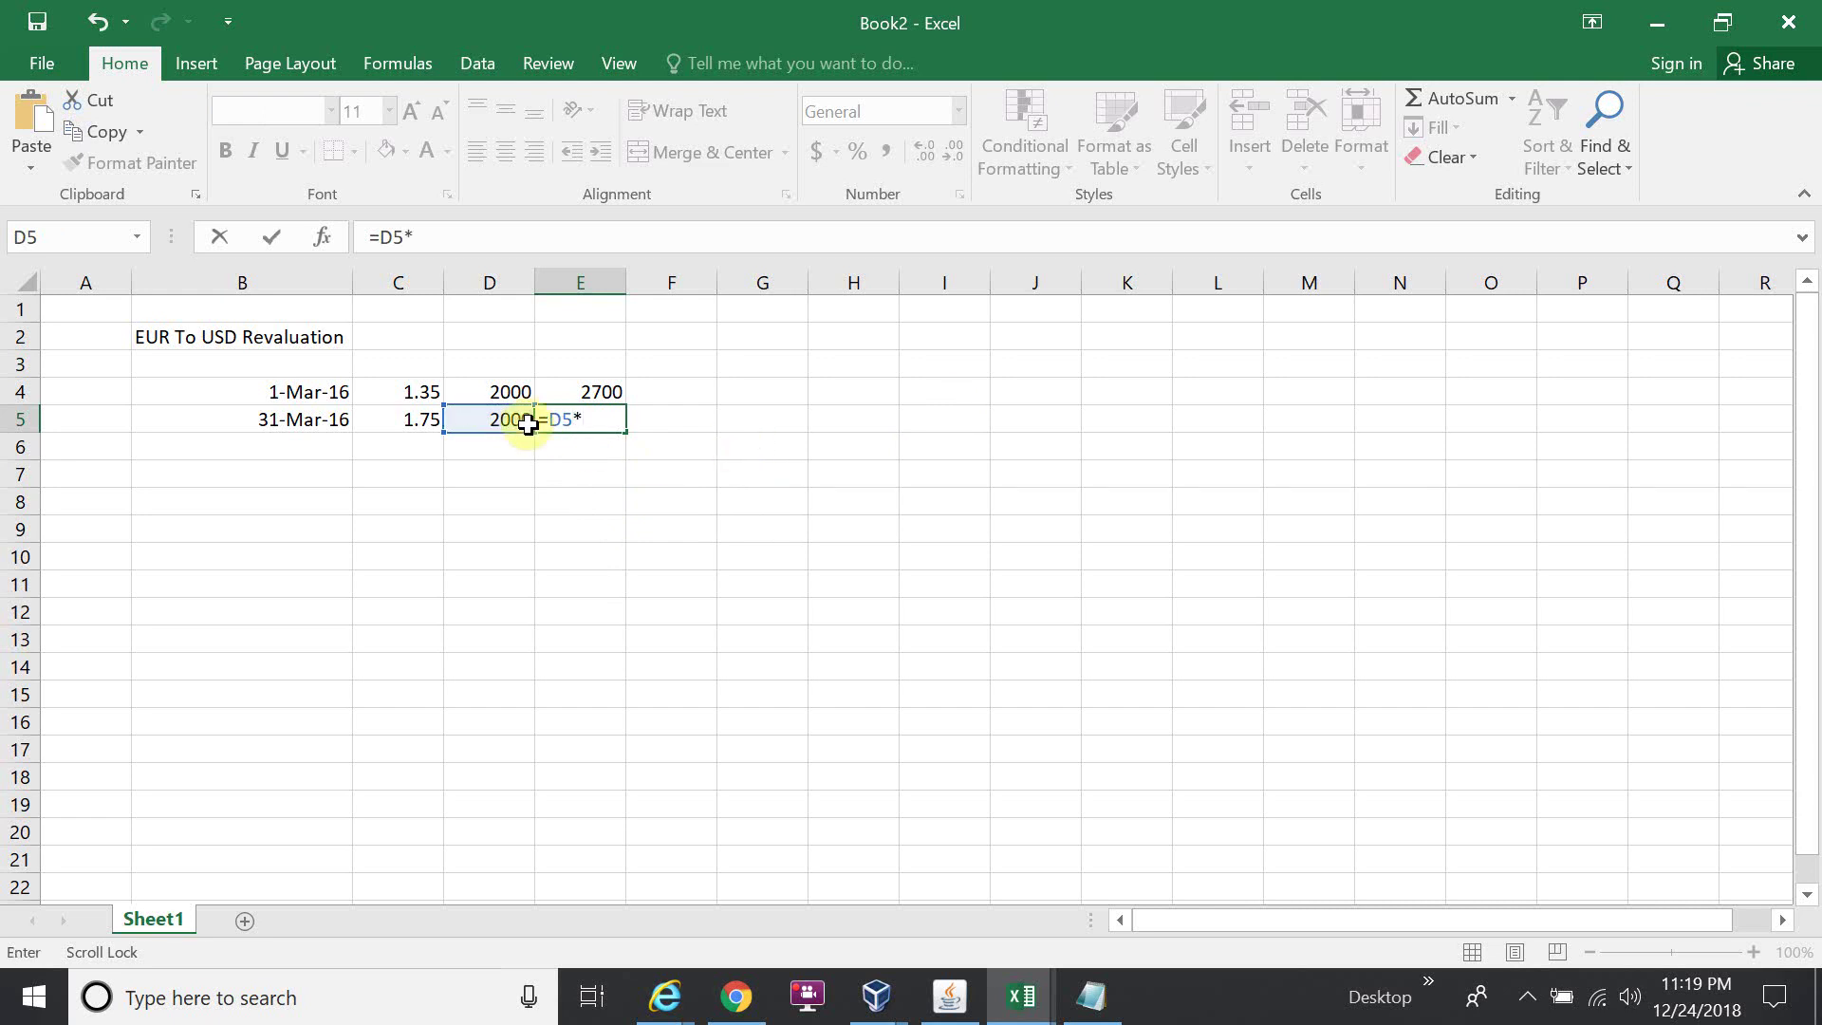
click(416, 420)
key(Return)
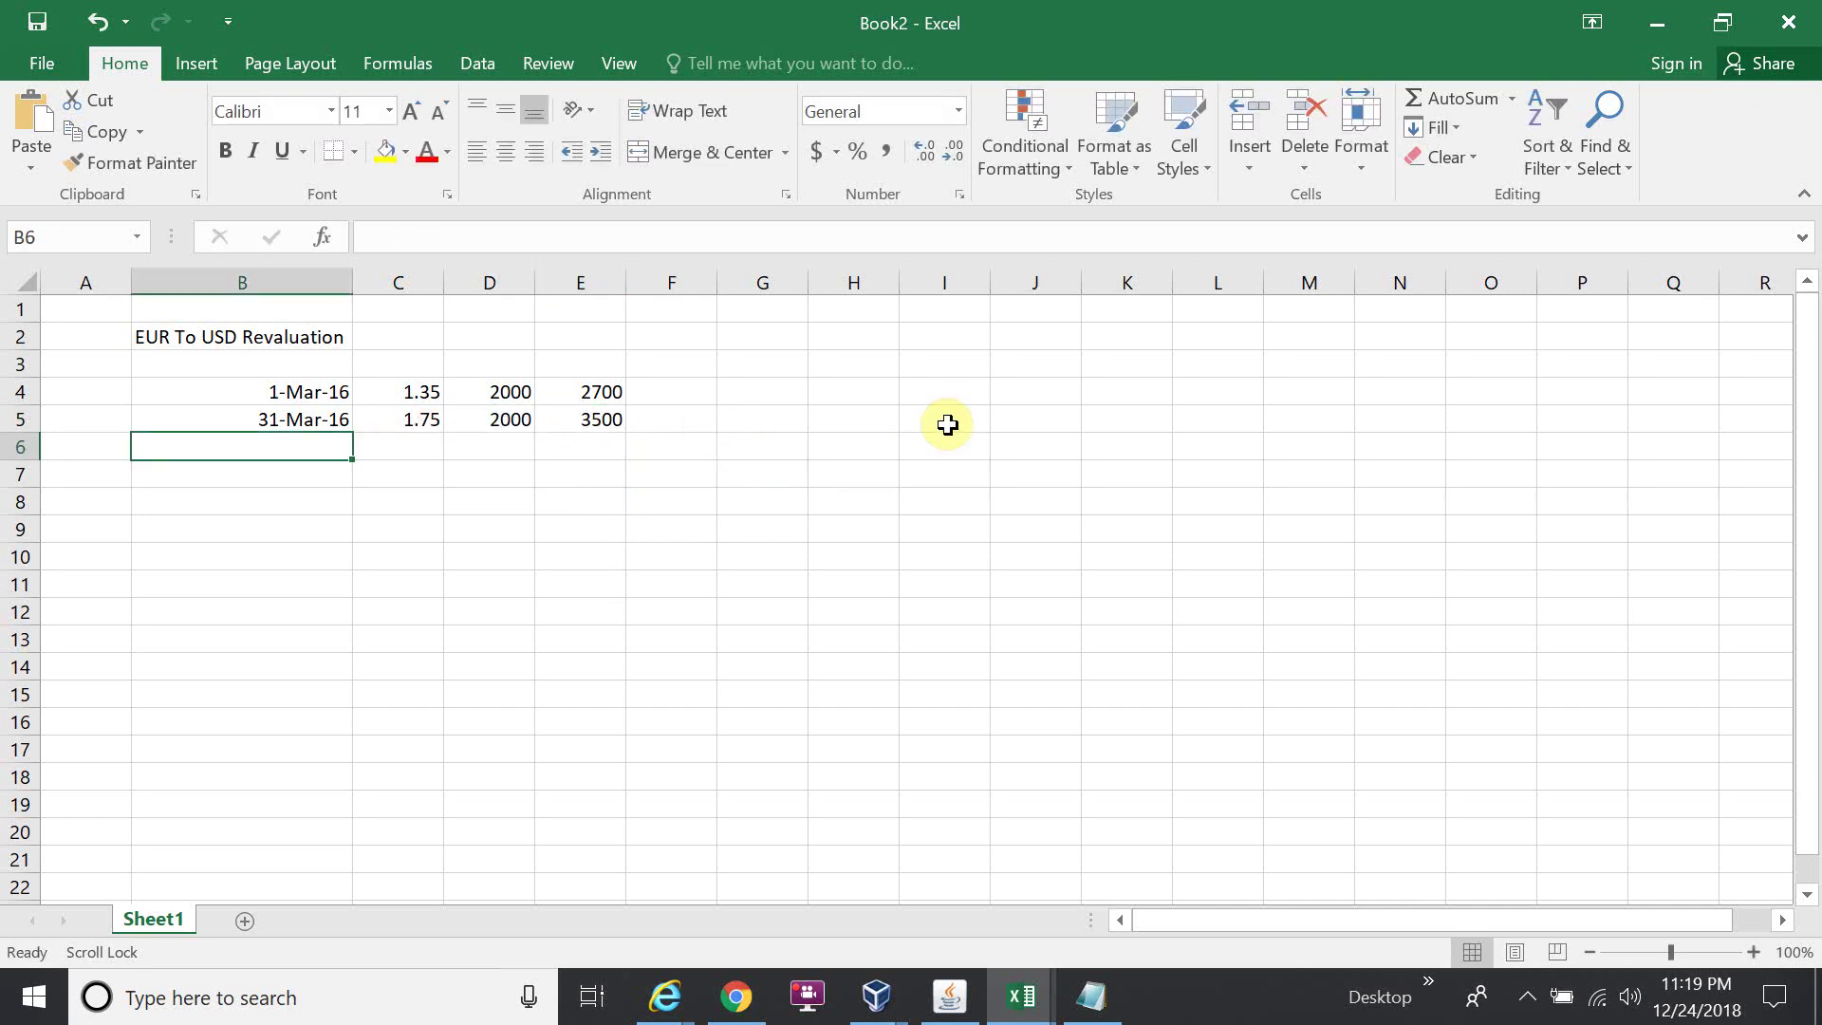
Calculate the difference between the two USD values in E7 with the formula =E5-E4
click(605, 466)
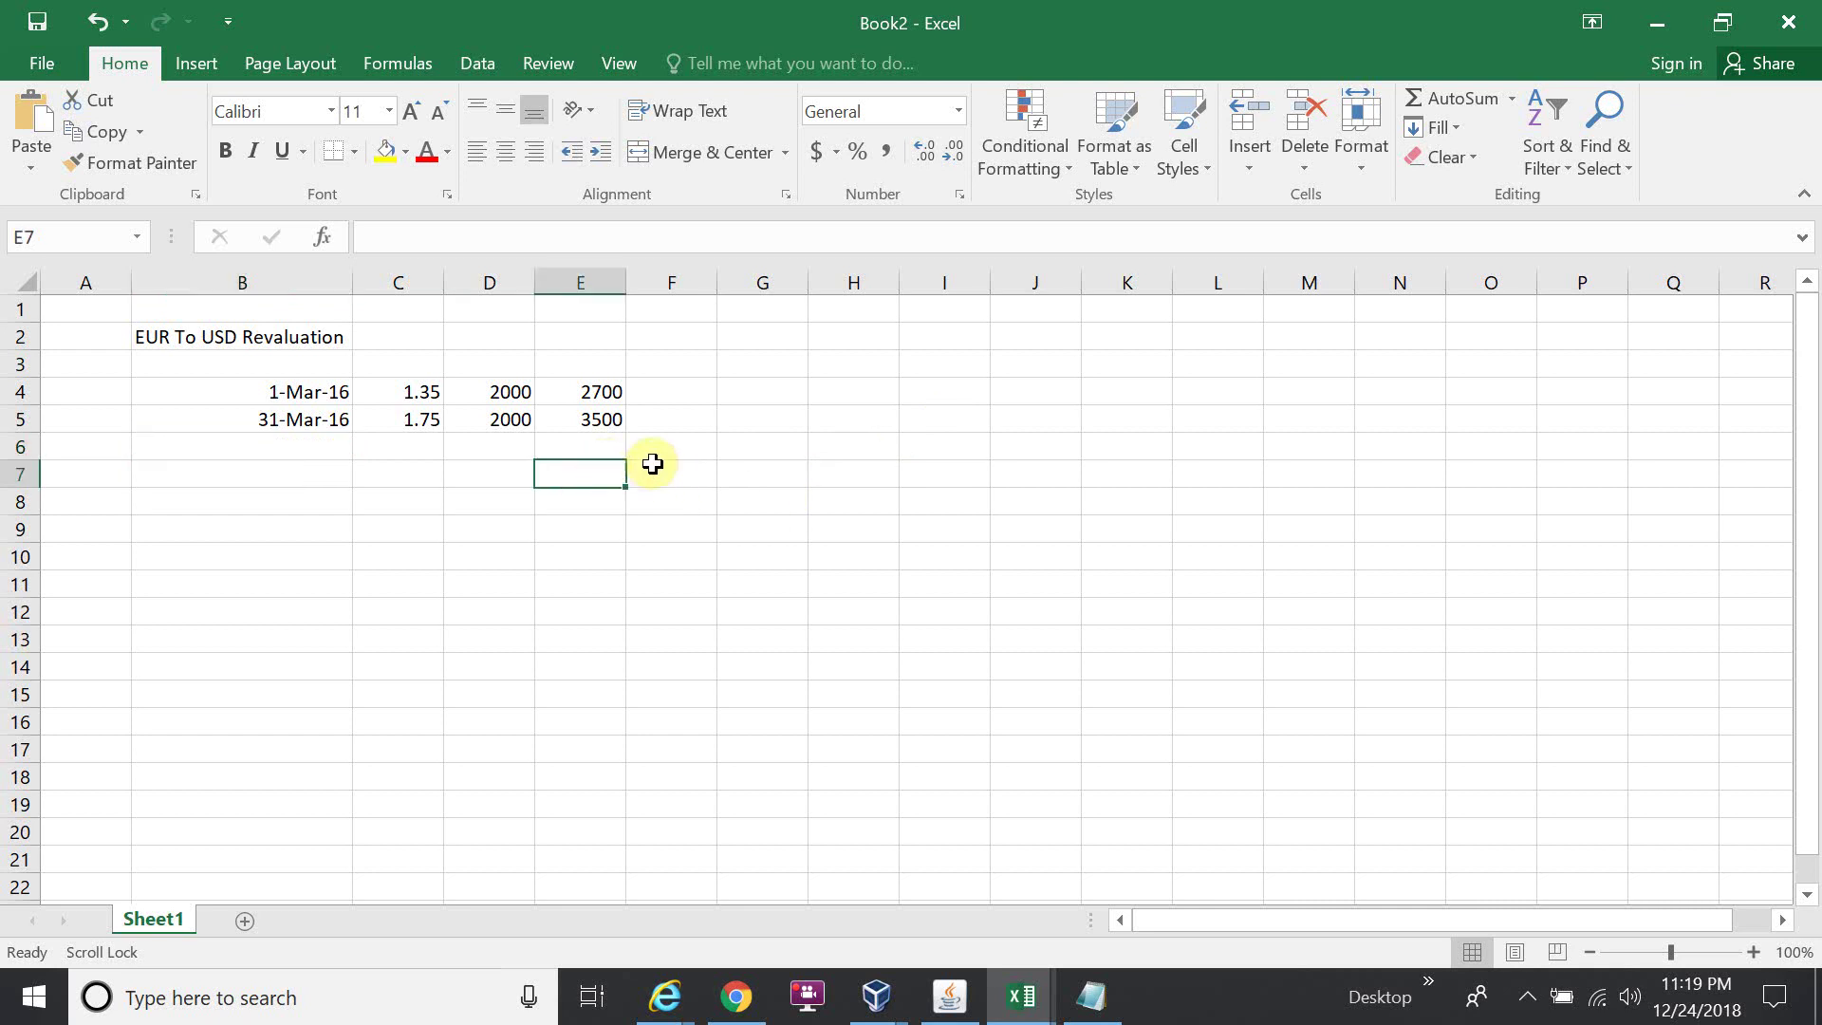
text(=)
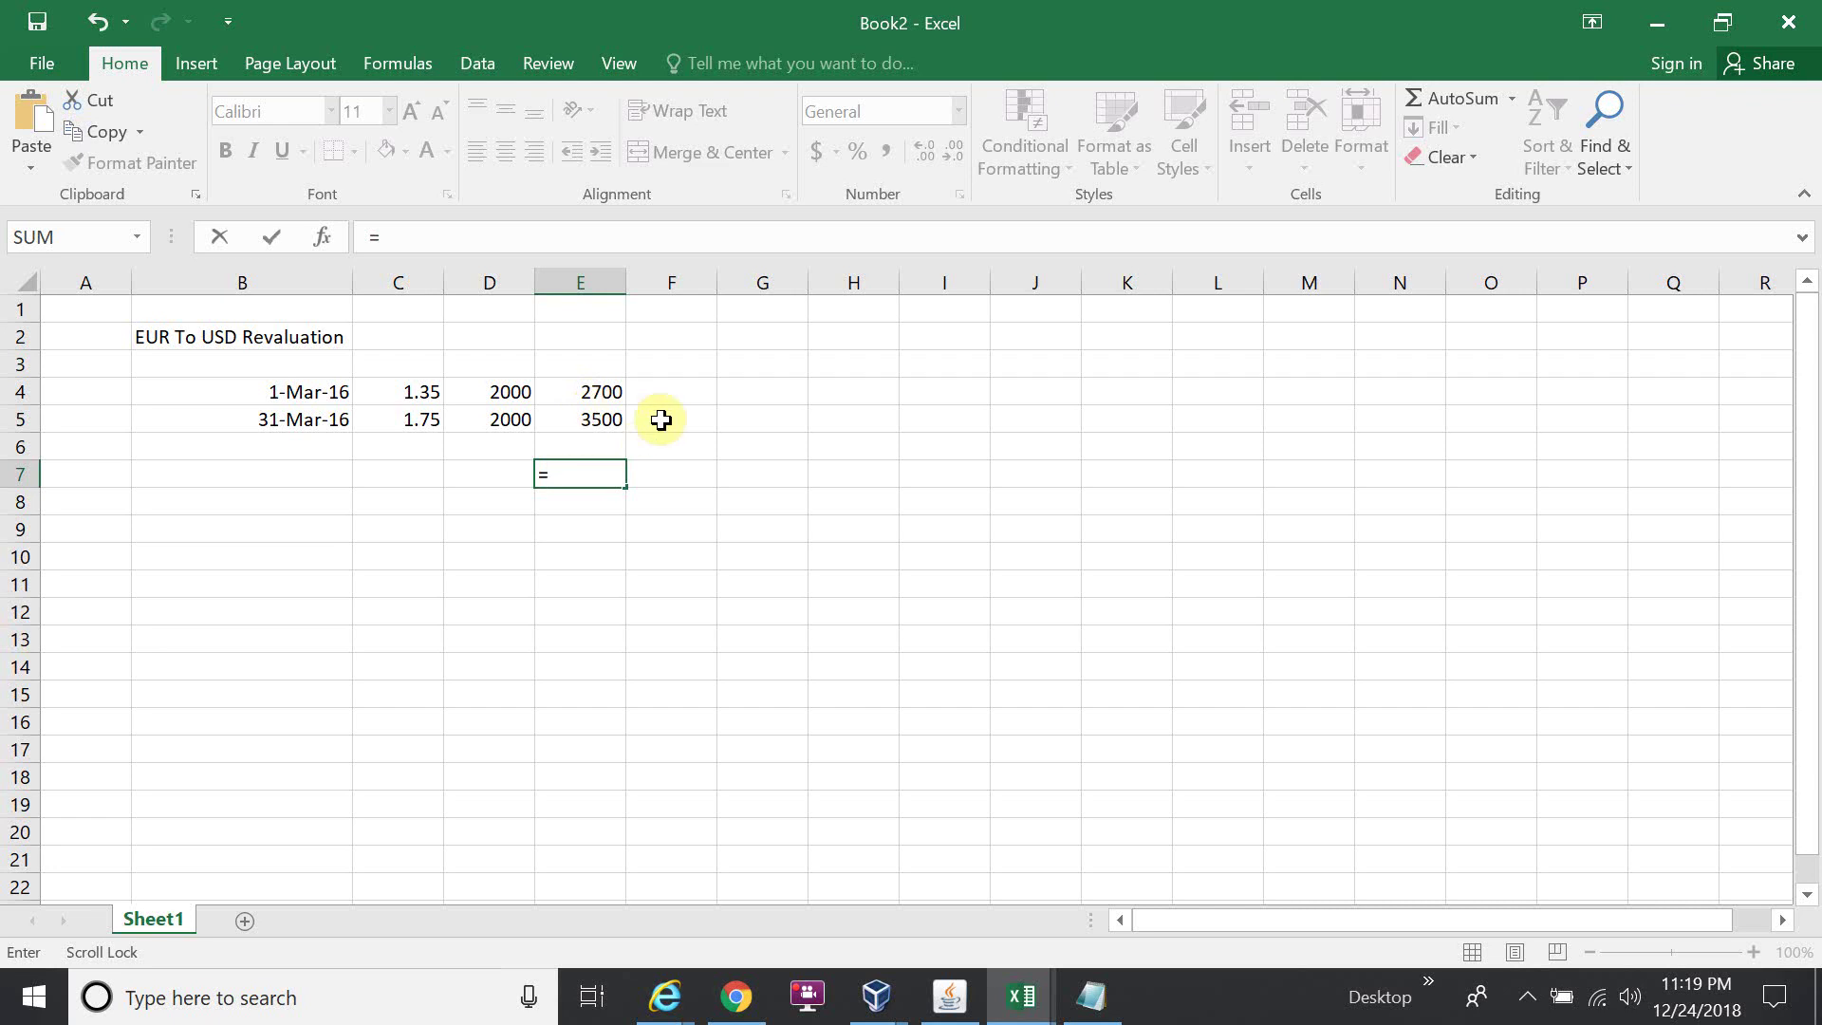
click(594, 418)
text(-)
click(587, 393)
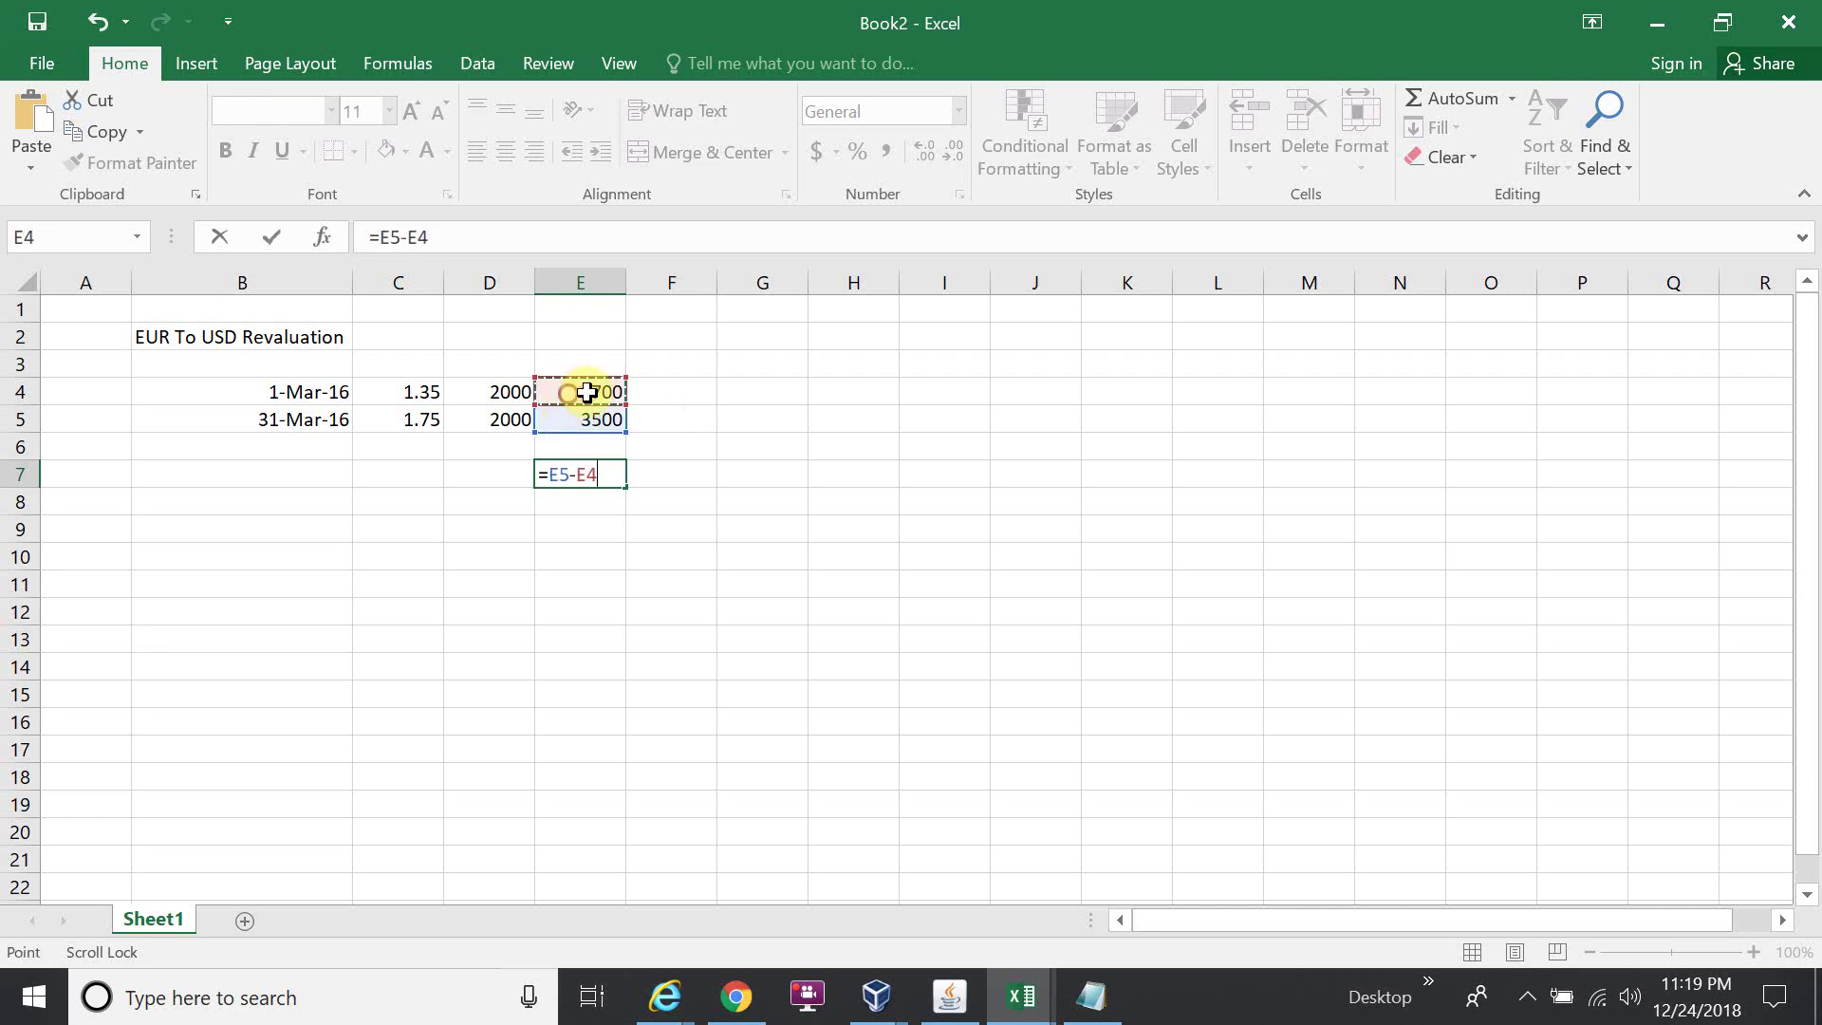
key(Return)
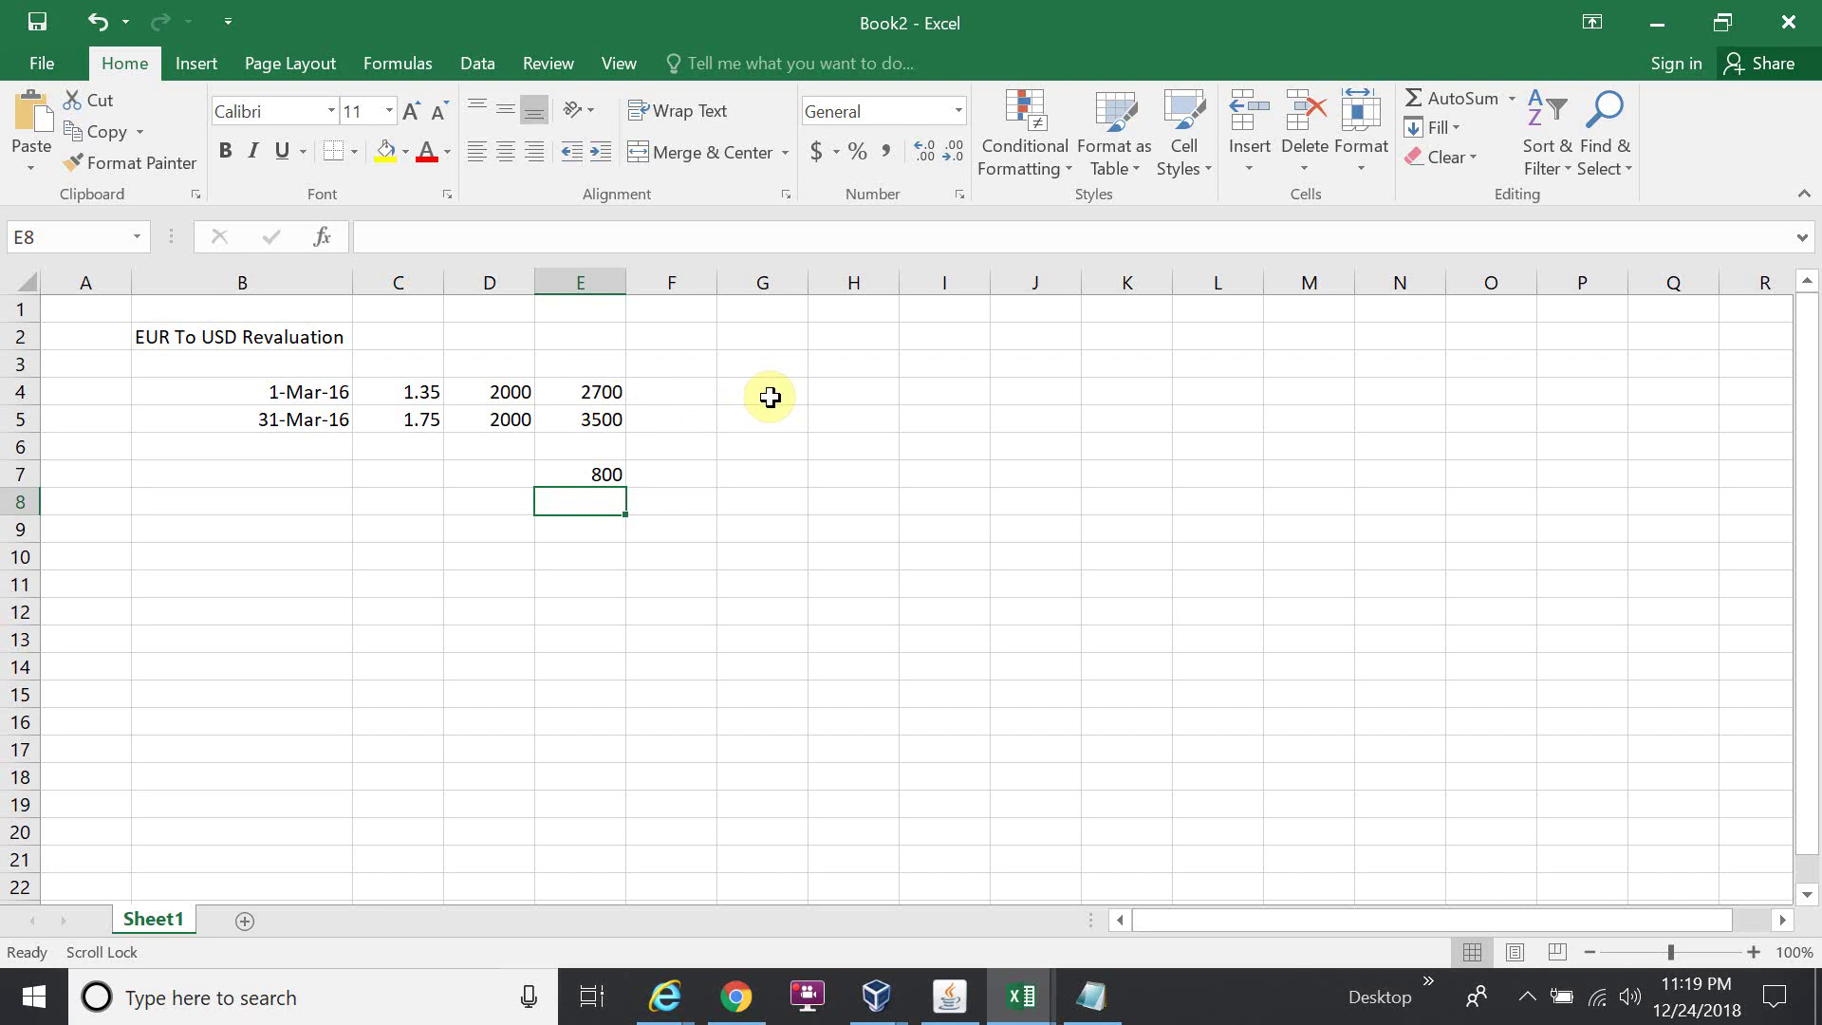
Switch to Oracle Applications, view the Journal Import request's output report and copy the Payables batch name from it
key(alt+Tab)
click(122, 169)
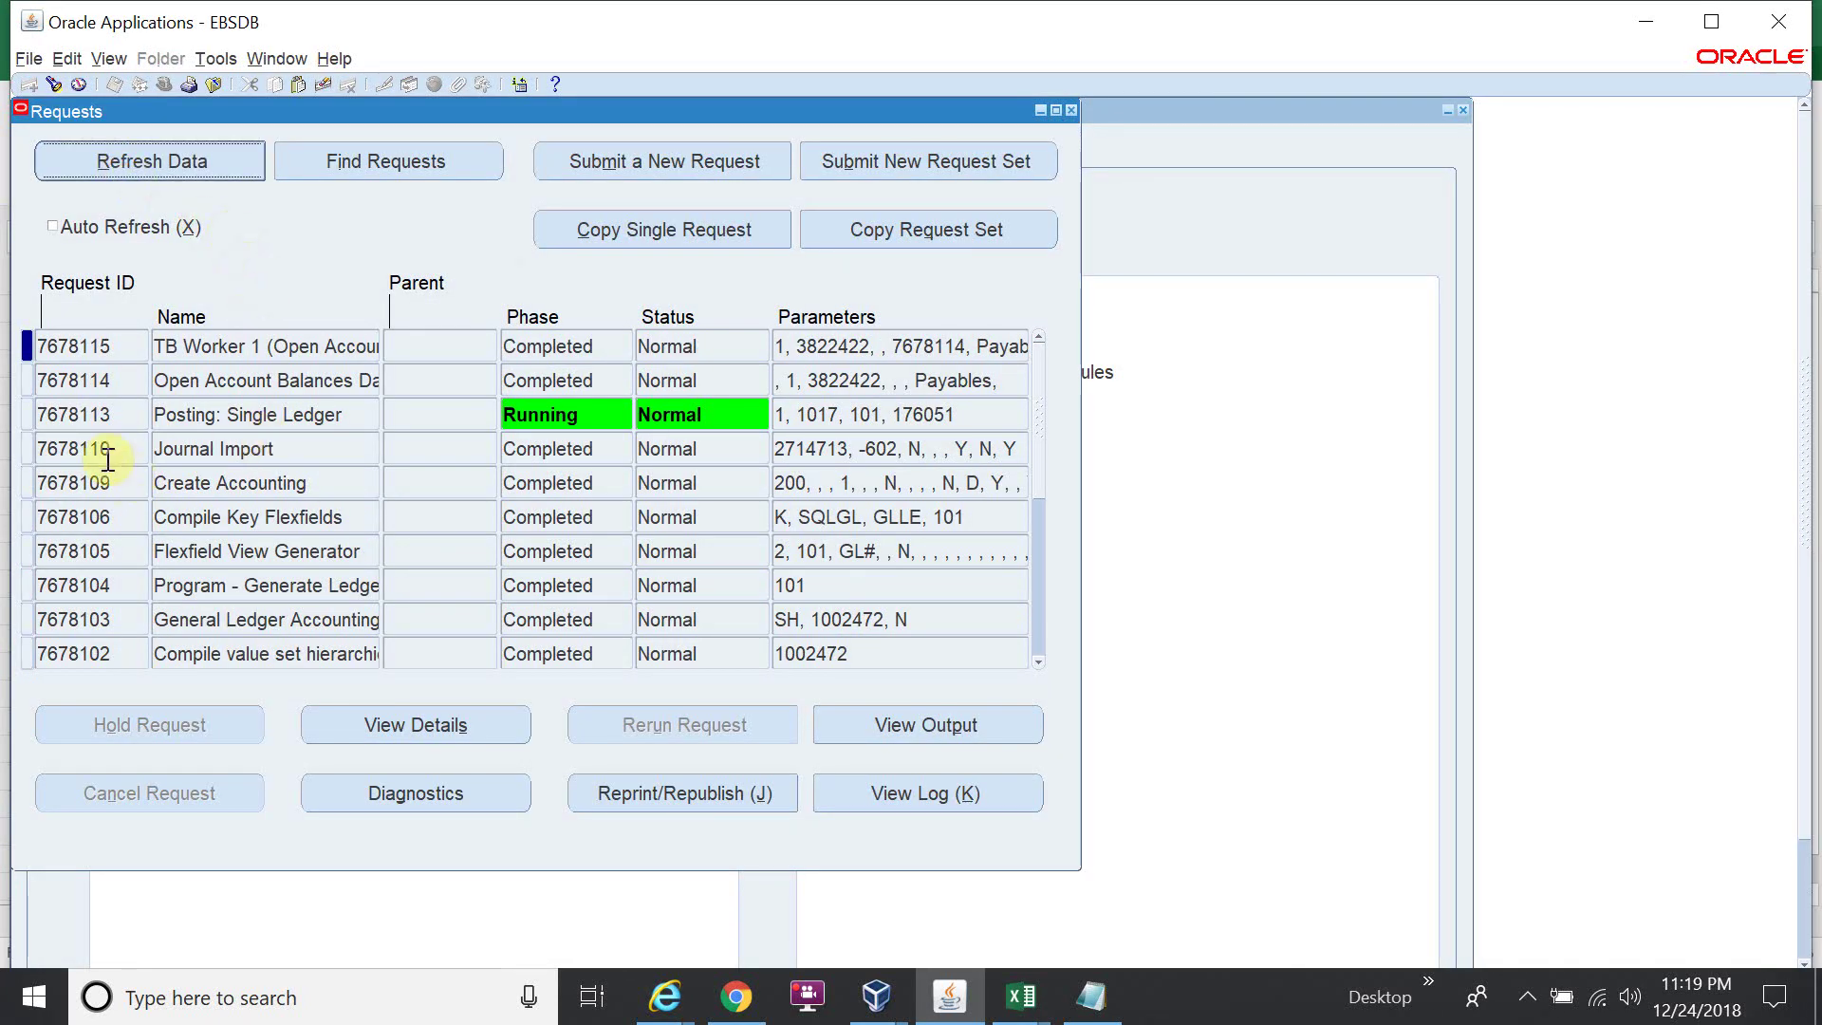
click(845, 726)
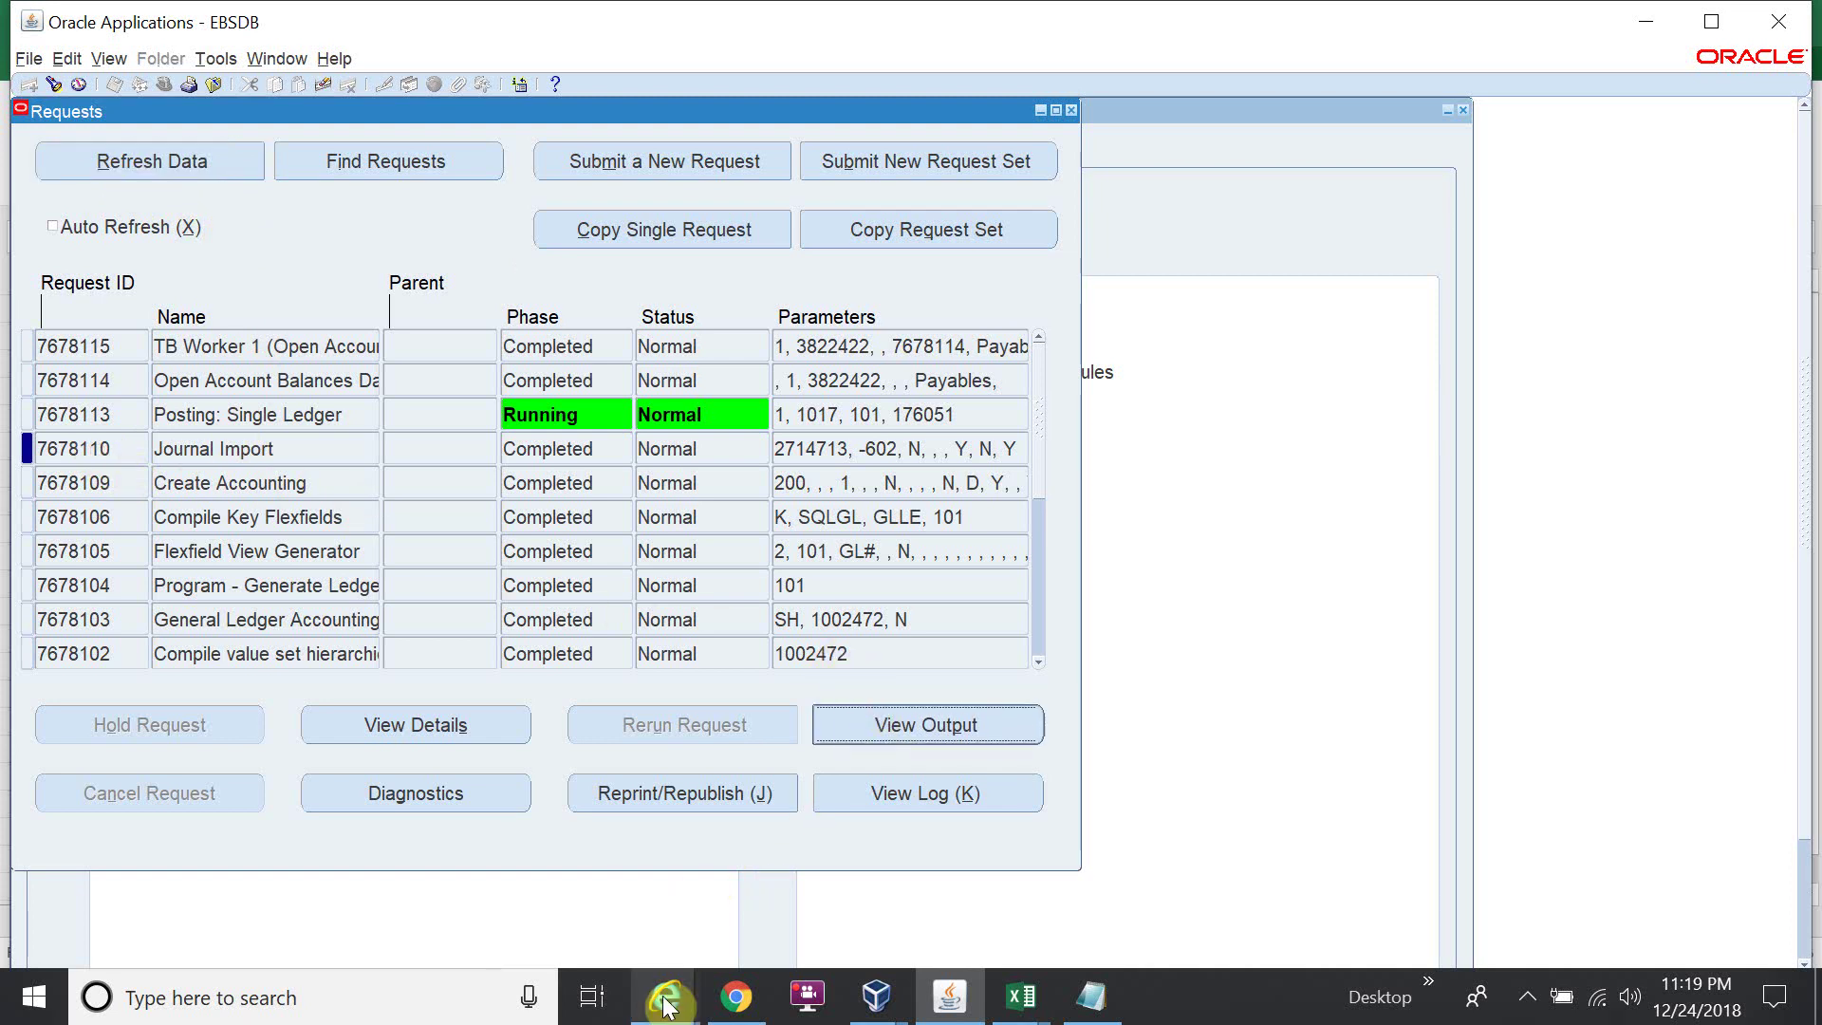
mouse_move(668, 1004)
click(1268, 914)
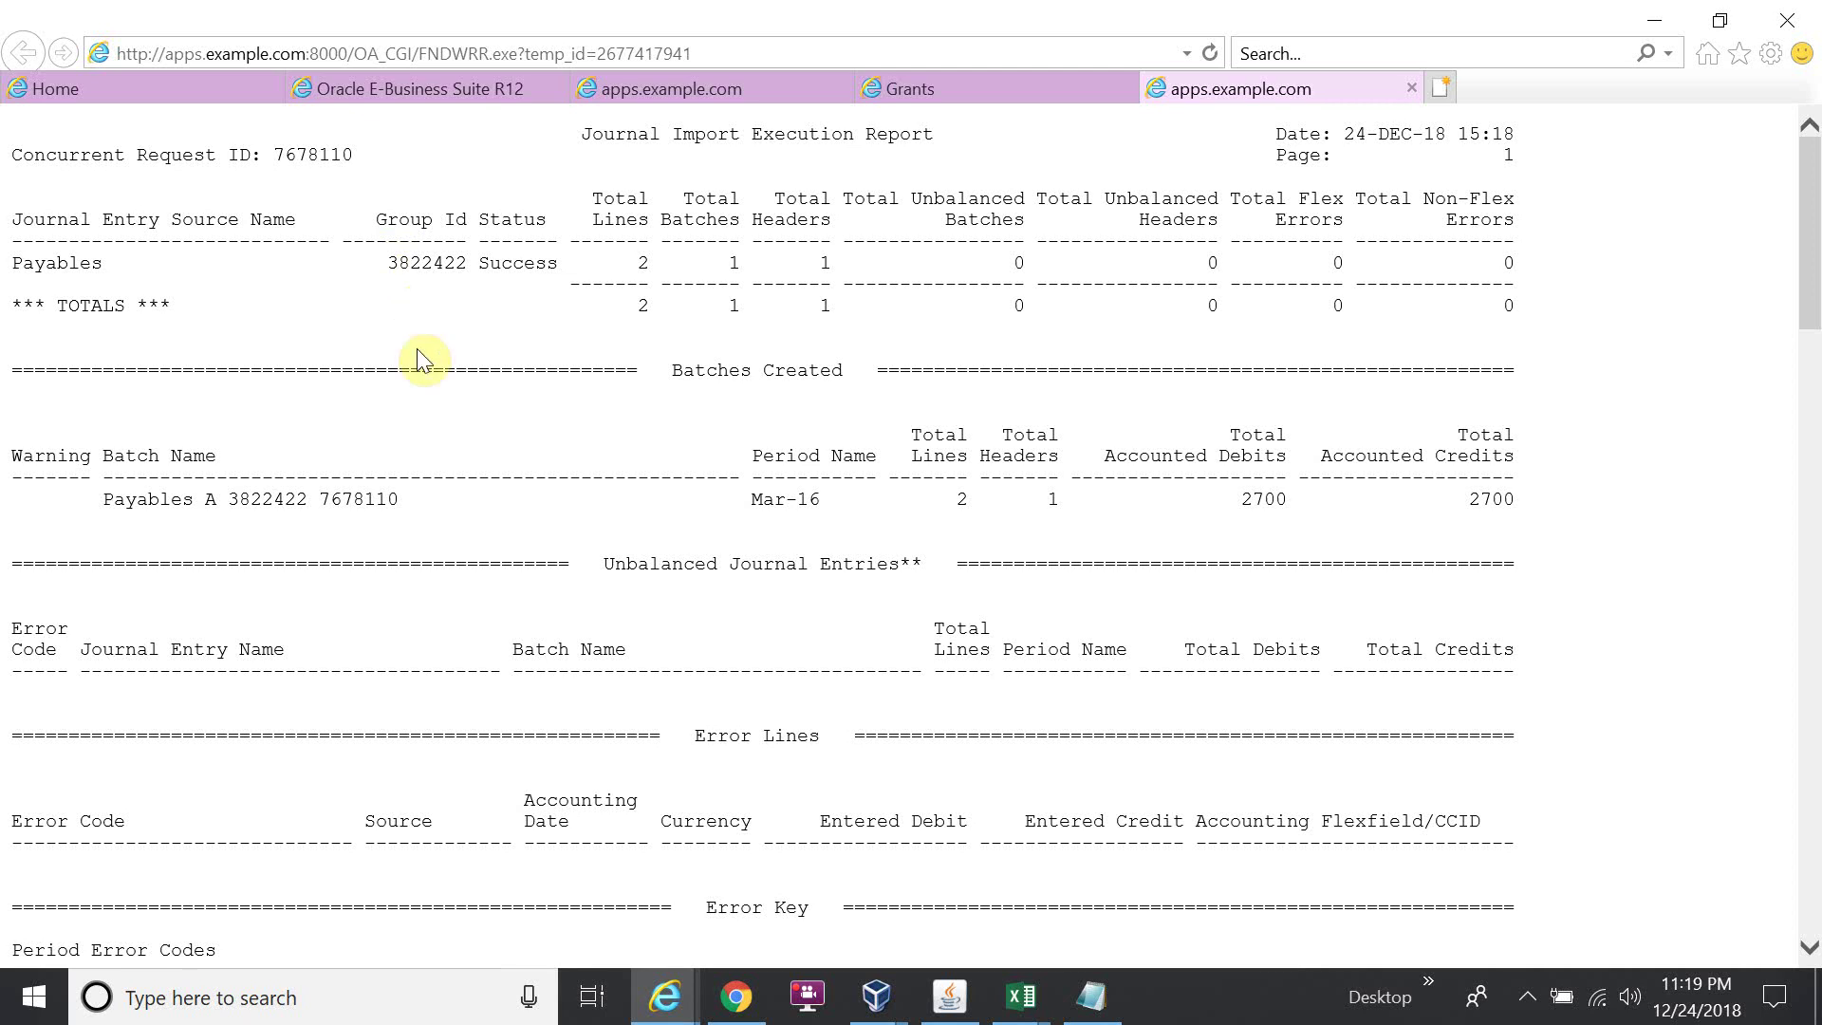
click(398, 500)
drag(398, 500, 156, 496)
key(ctrl+c)
key(alt+Tab)
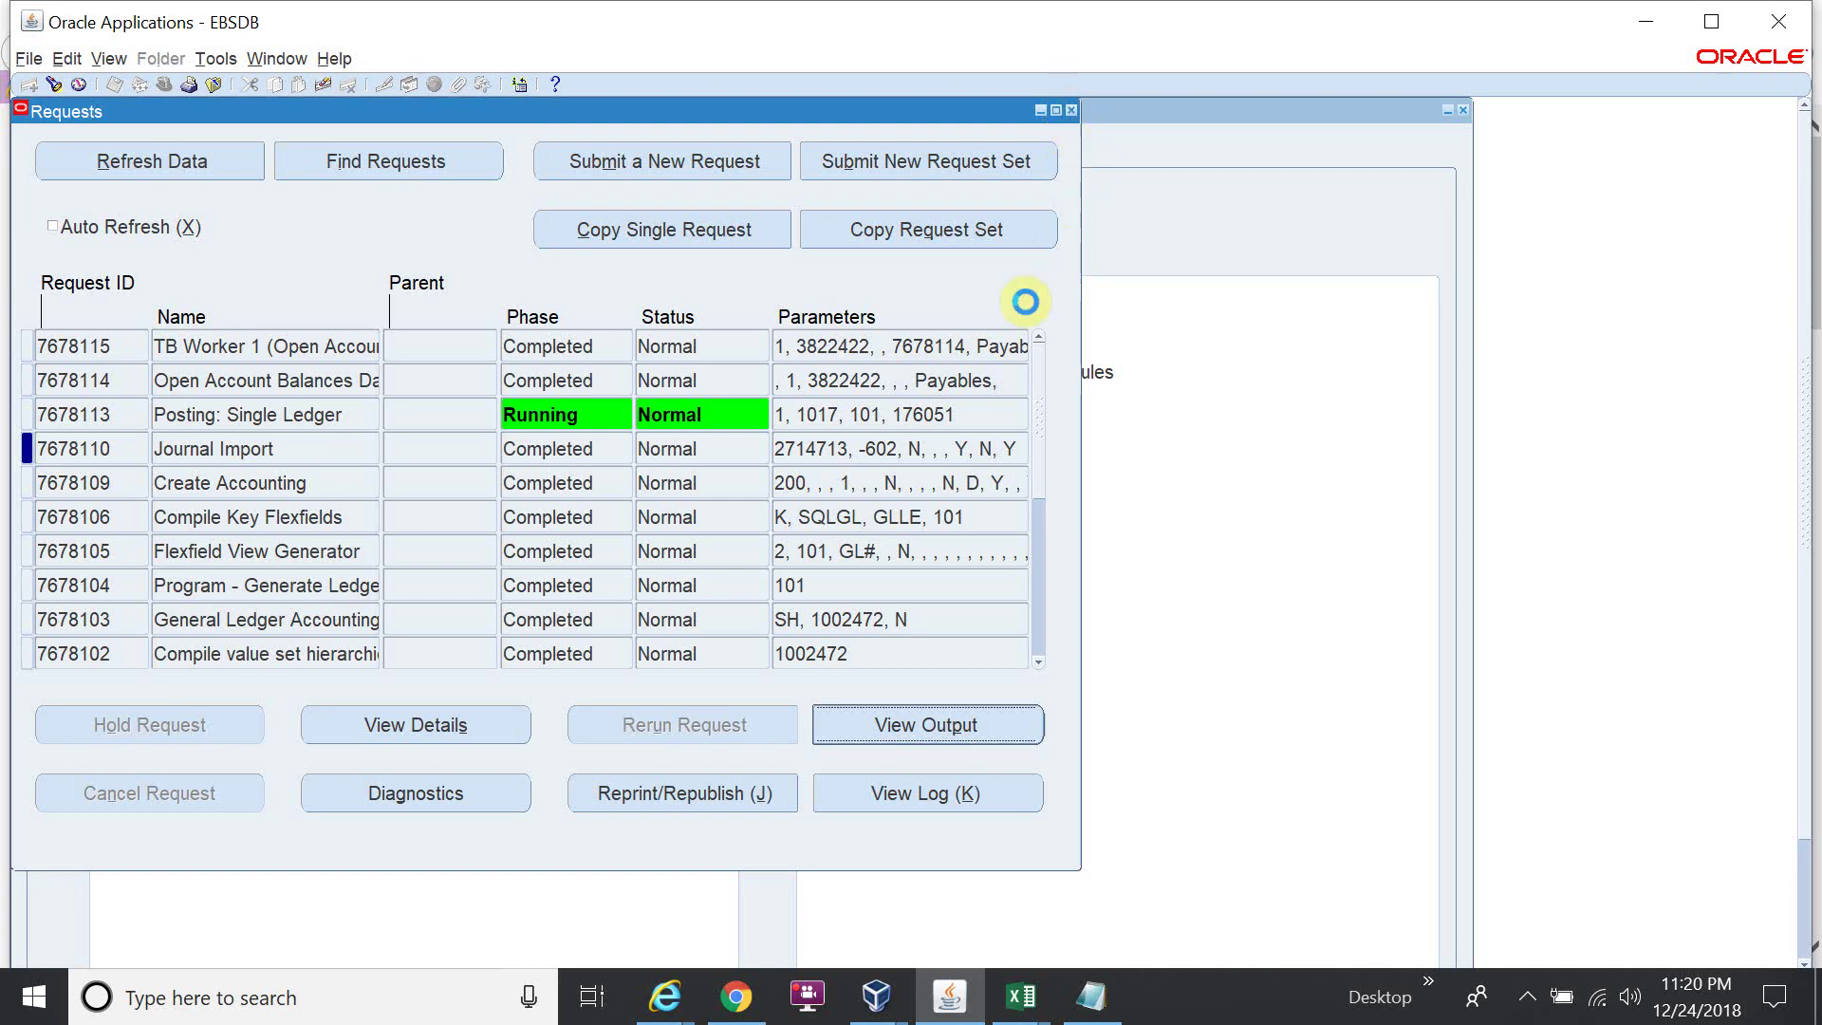
click(1092, 251)
click(864, 290)
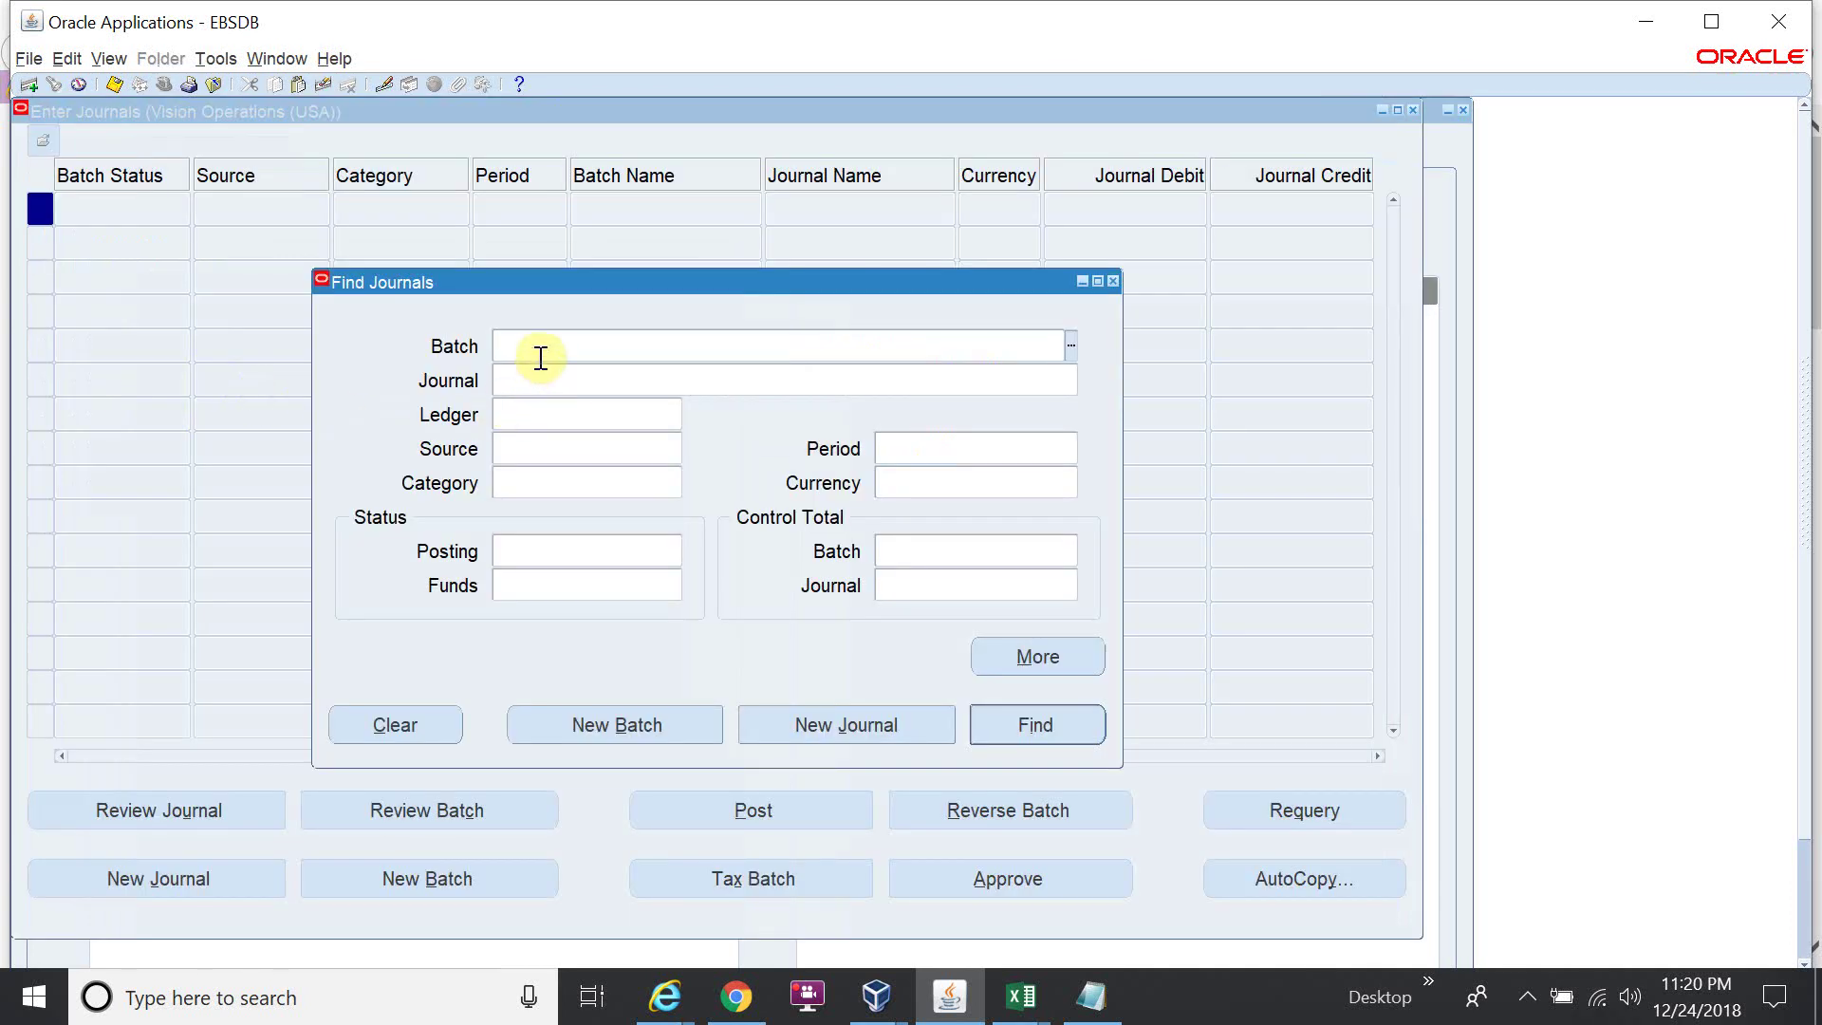
key(ctrl+v)
key(Return)
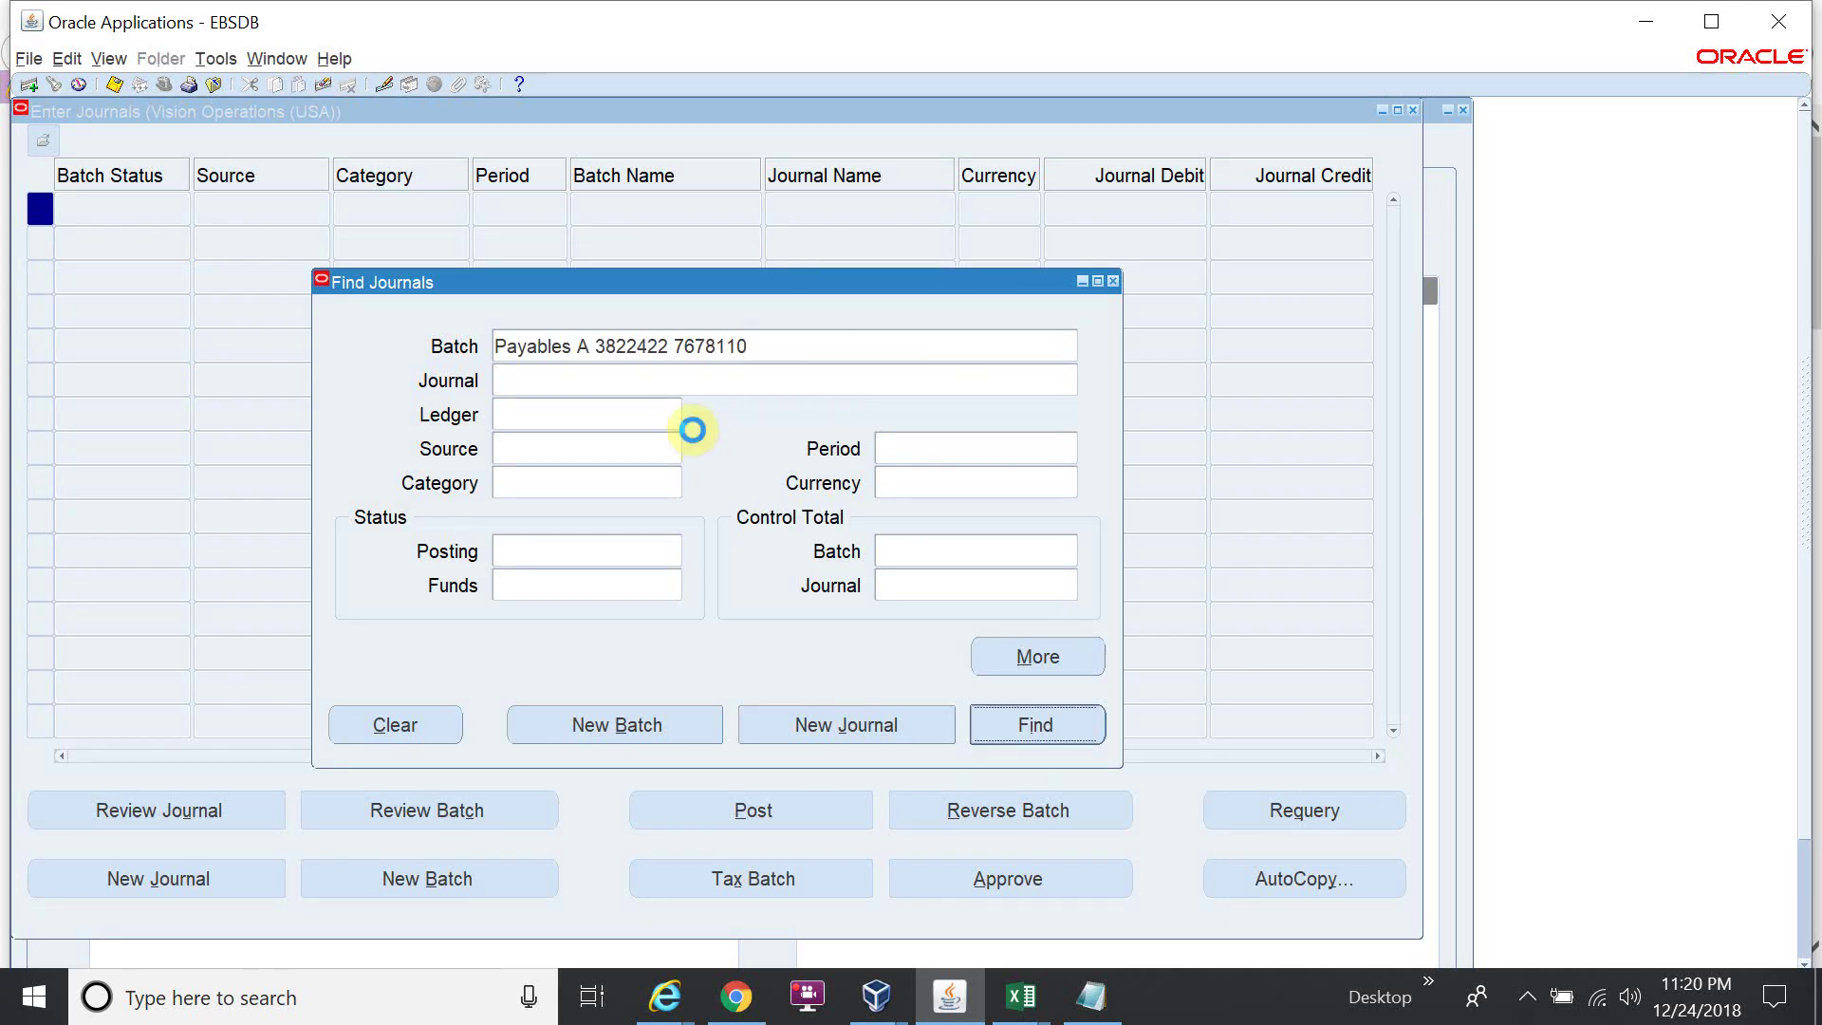
click(189, 814)
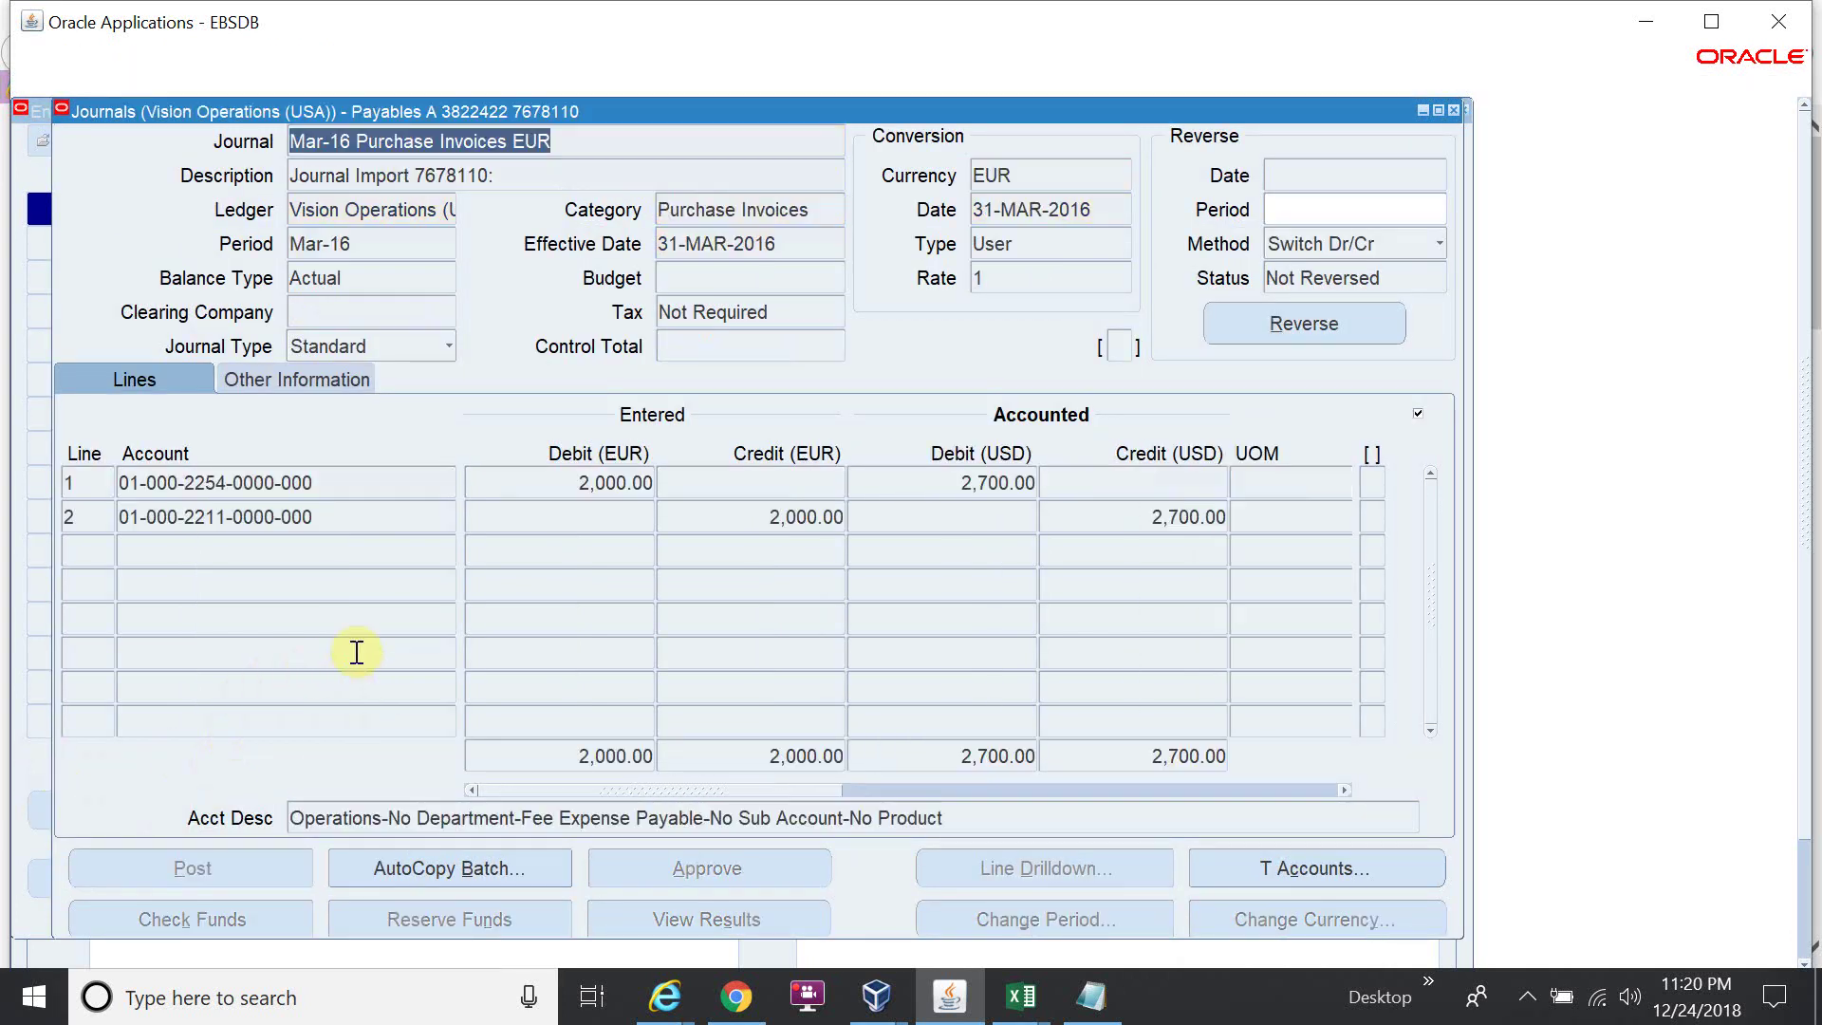
Compare the journal's EUR and USD debit amounts with the 1-Mar-16 row in Excel, and close the Oracle journal windows
click(636, 482)
click(931, 482)
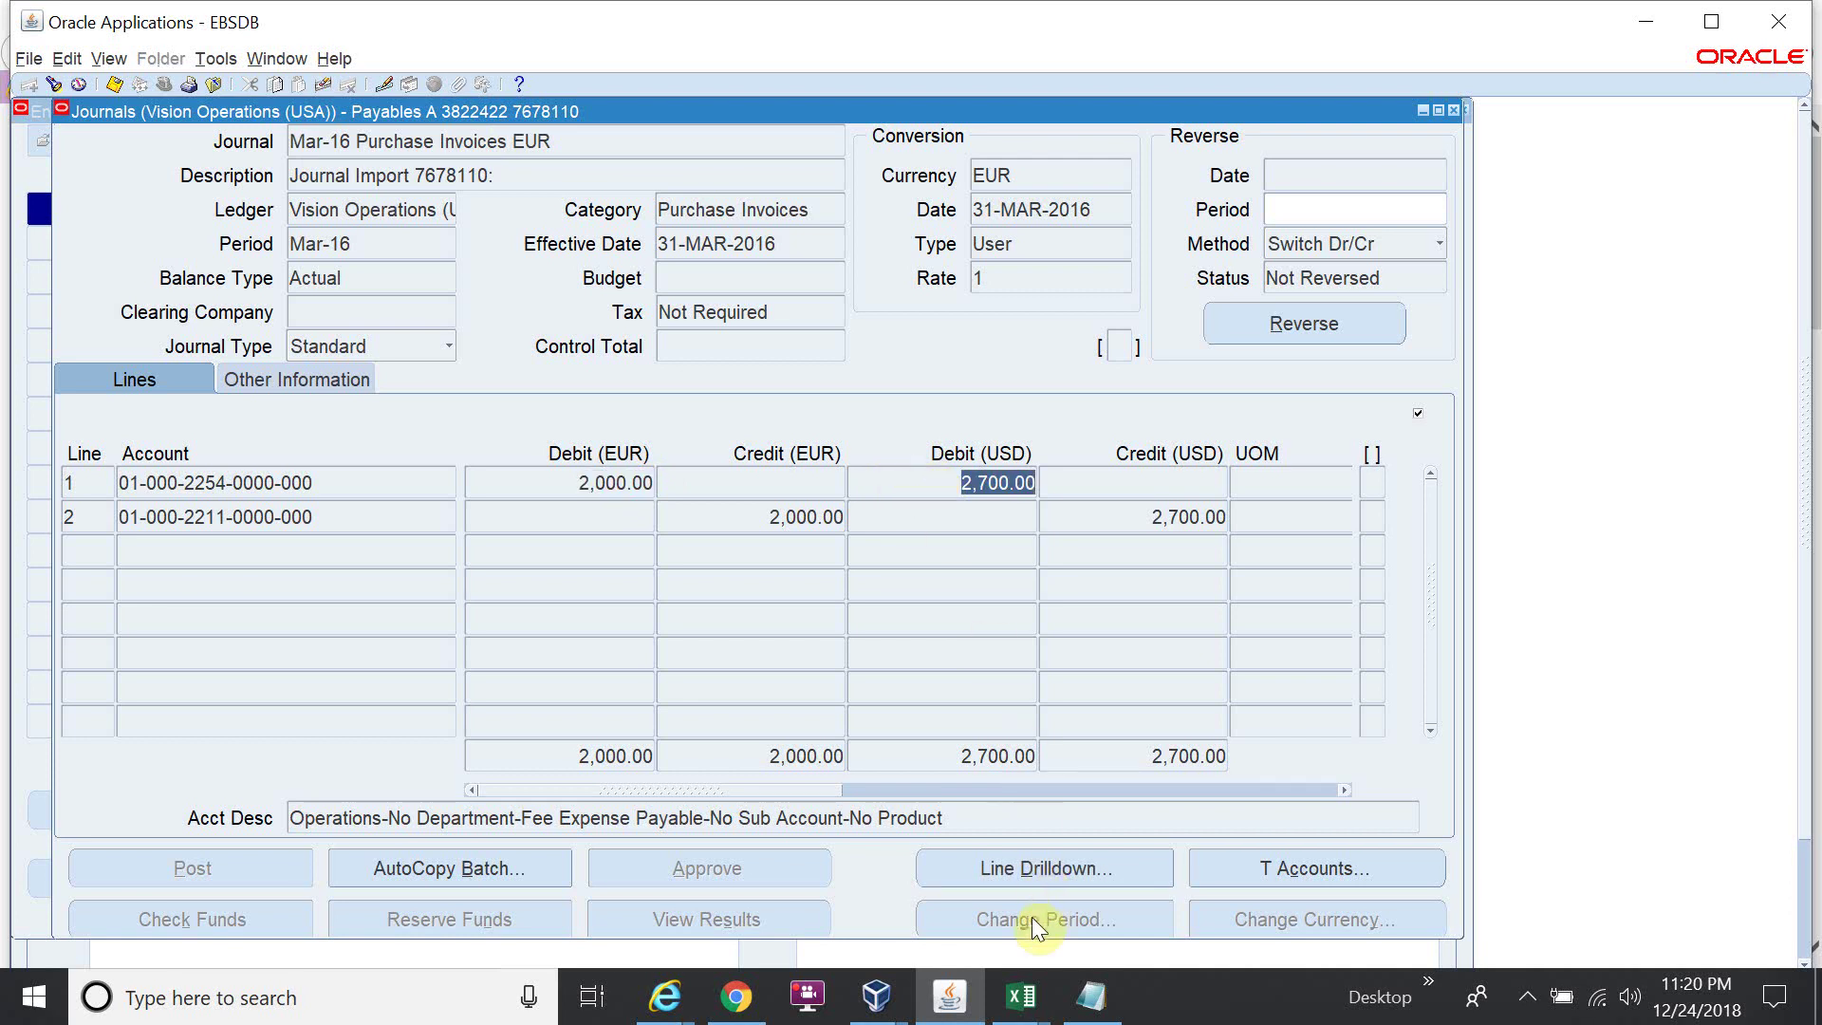
click(1020, 997)
click(1222, 901)
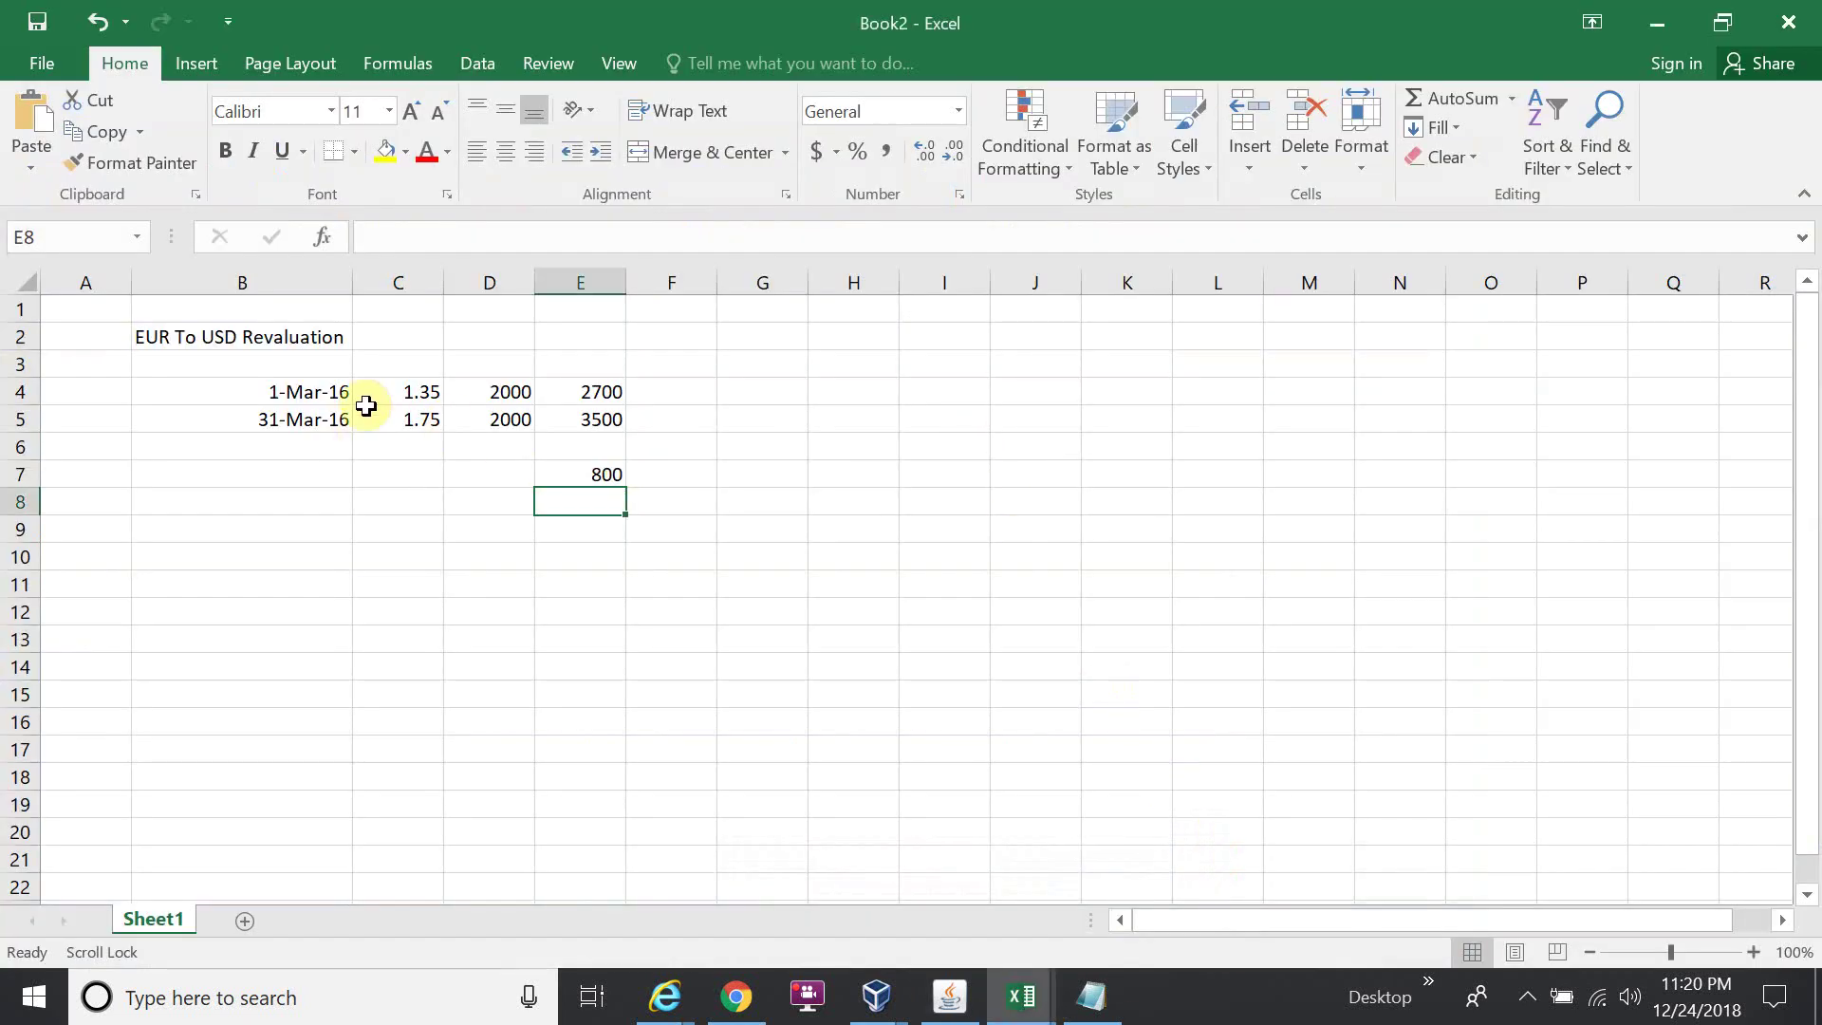
click(578, 391)
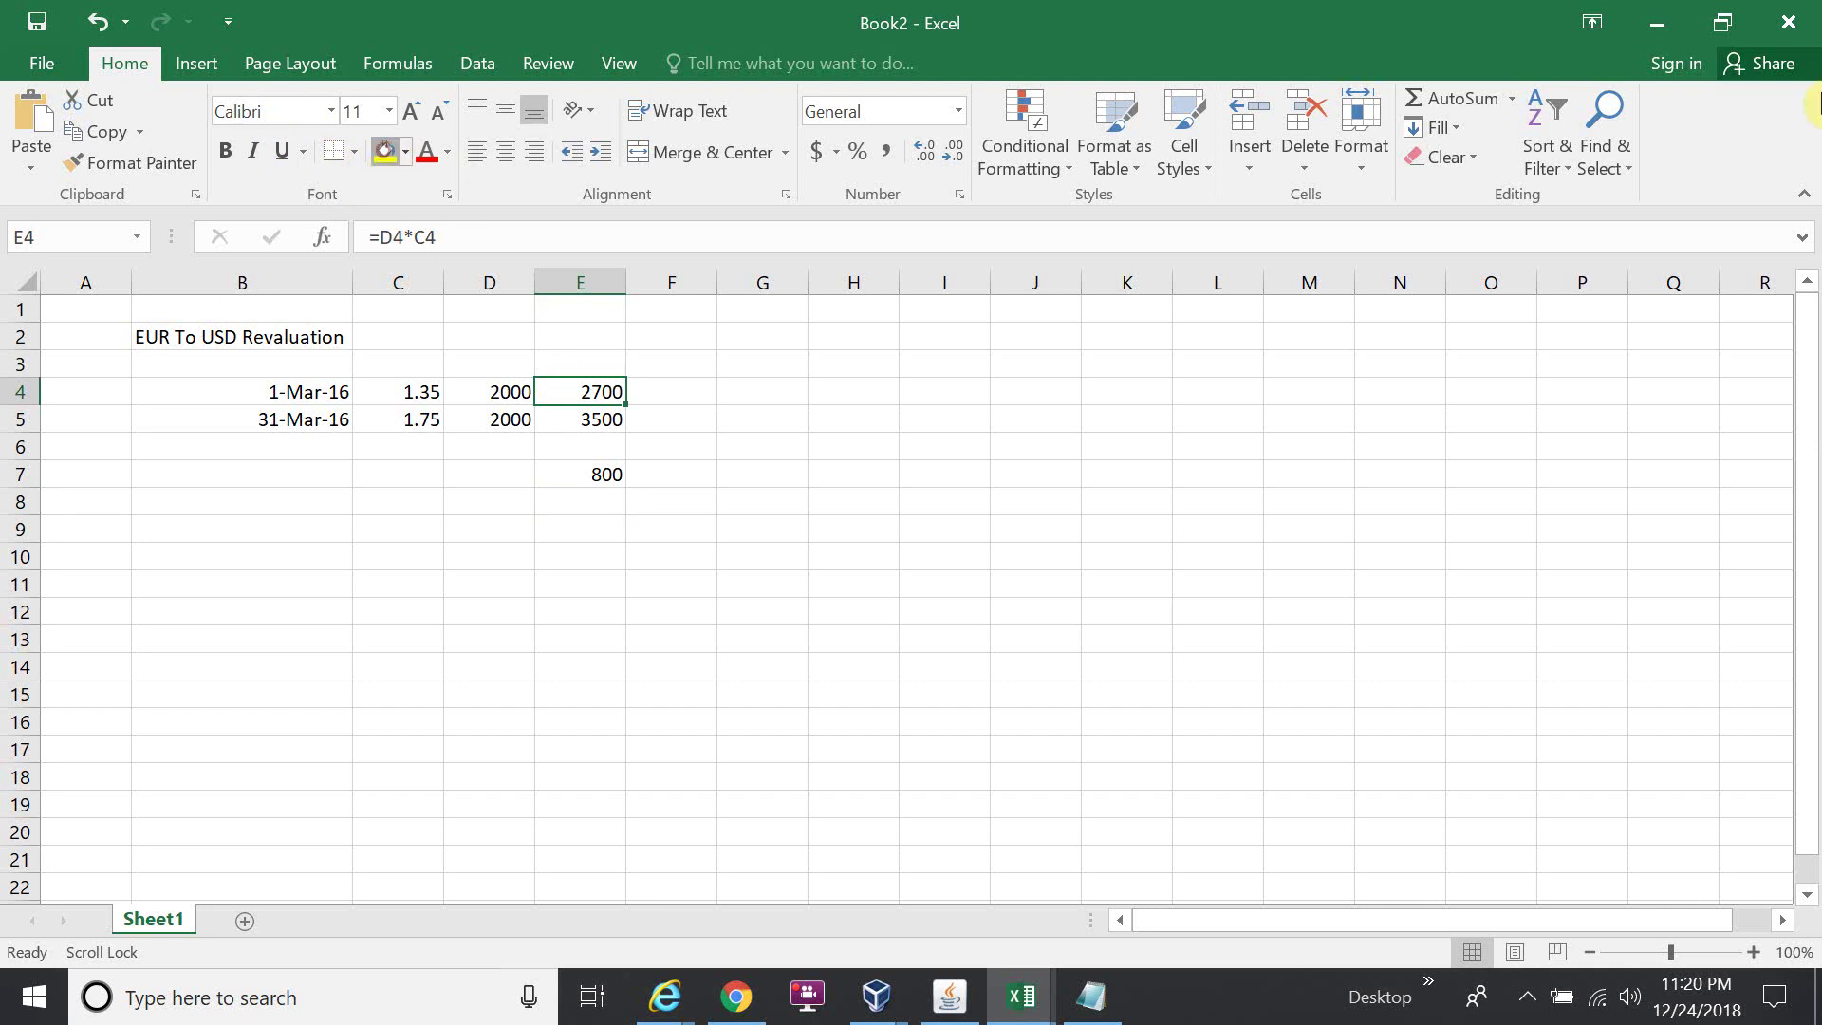
key(F4)
click(1659, 22)
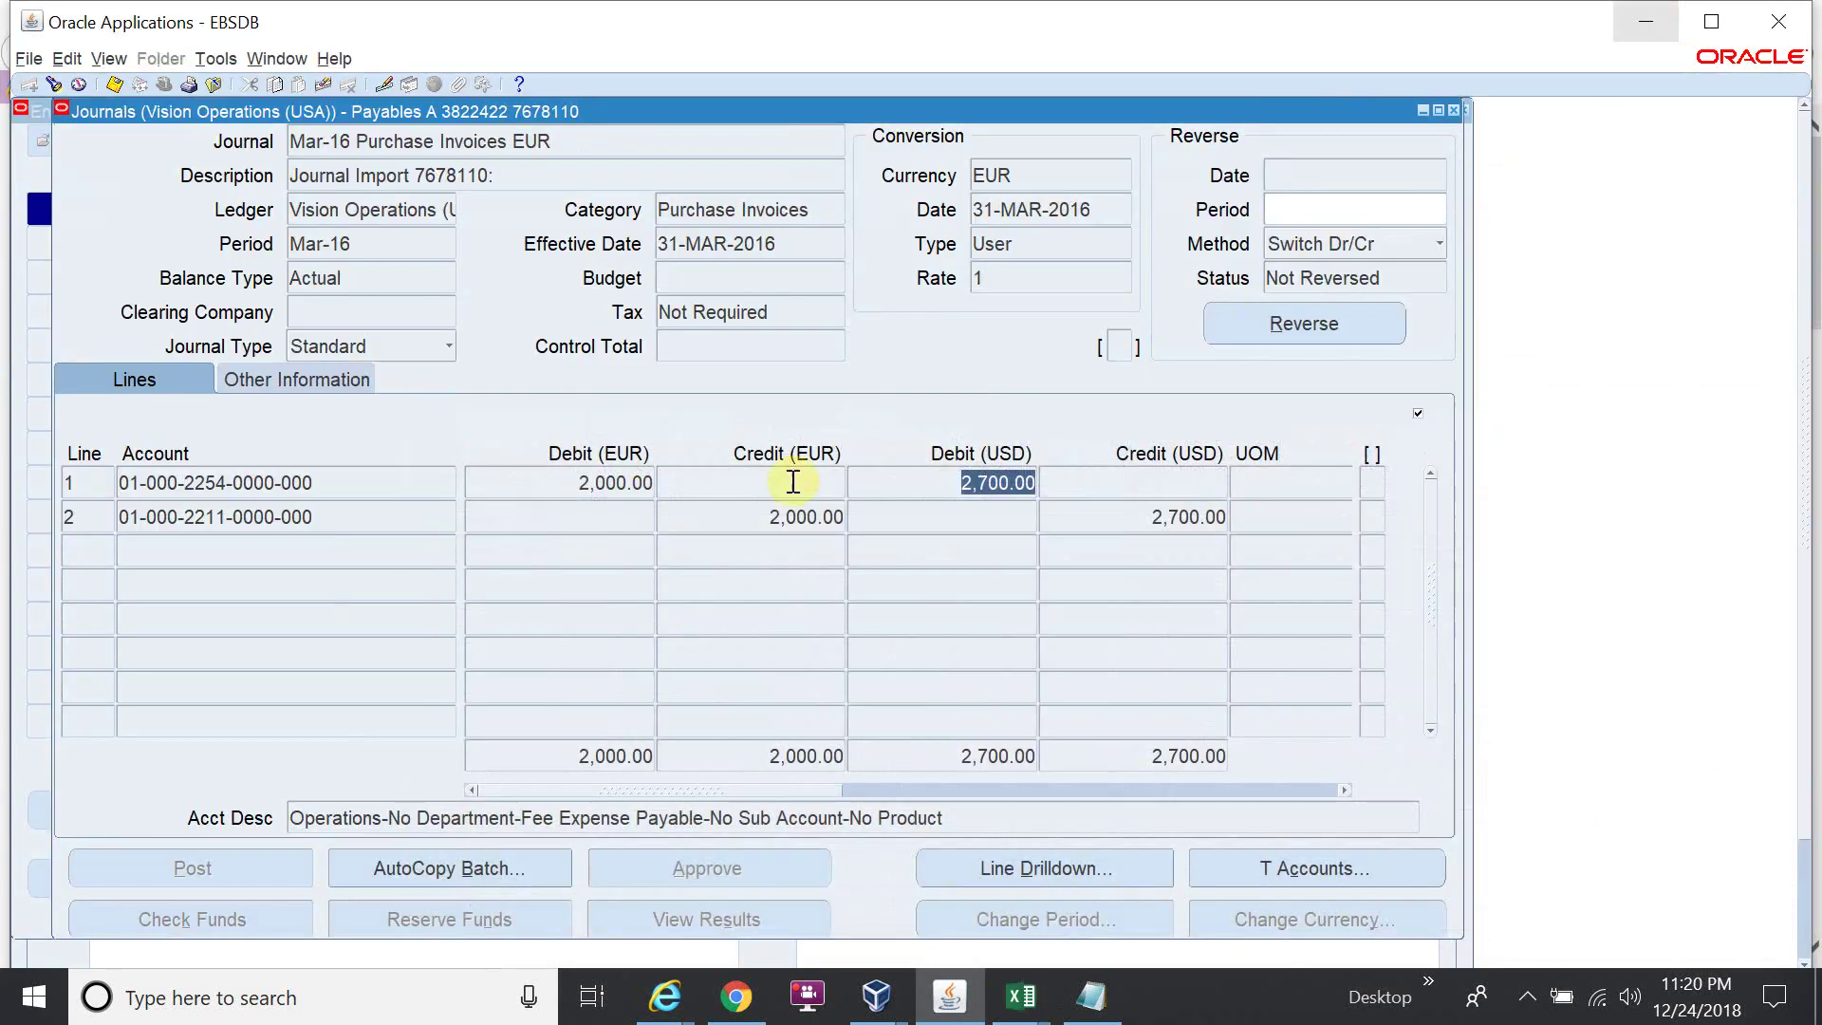
click(1454, 111)
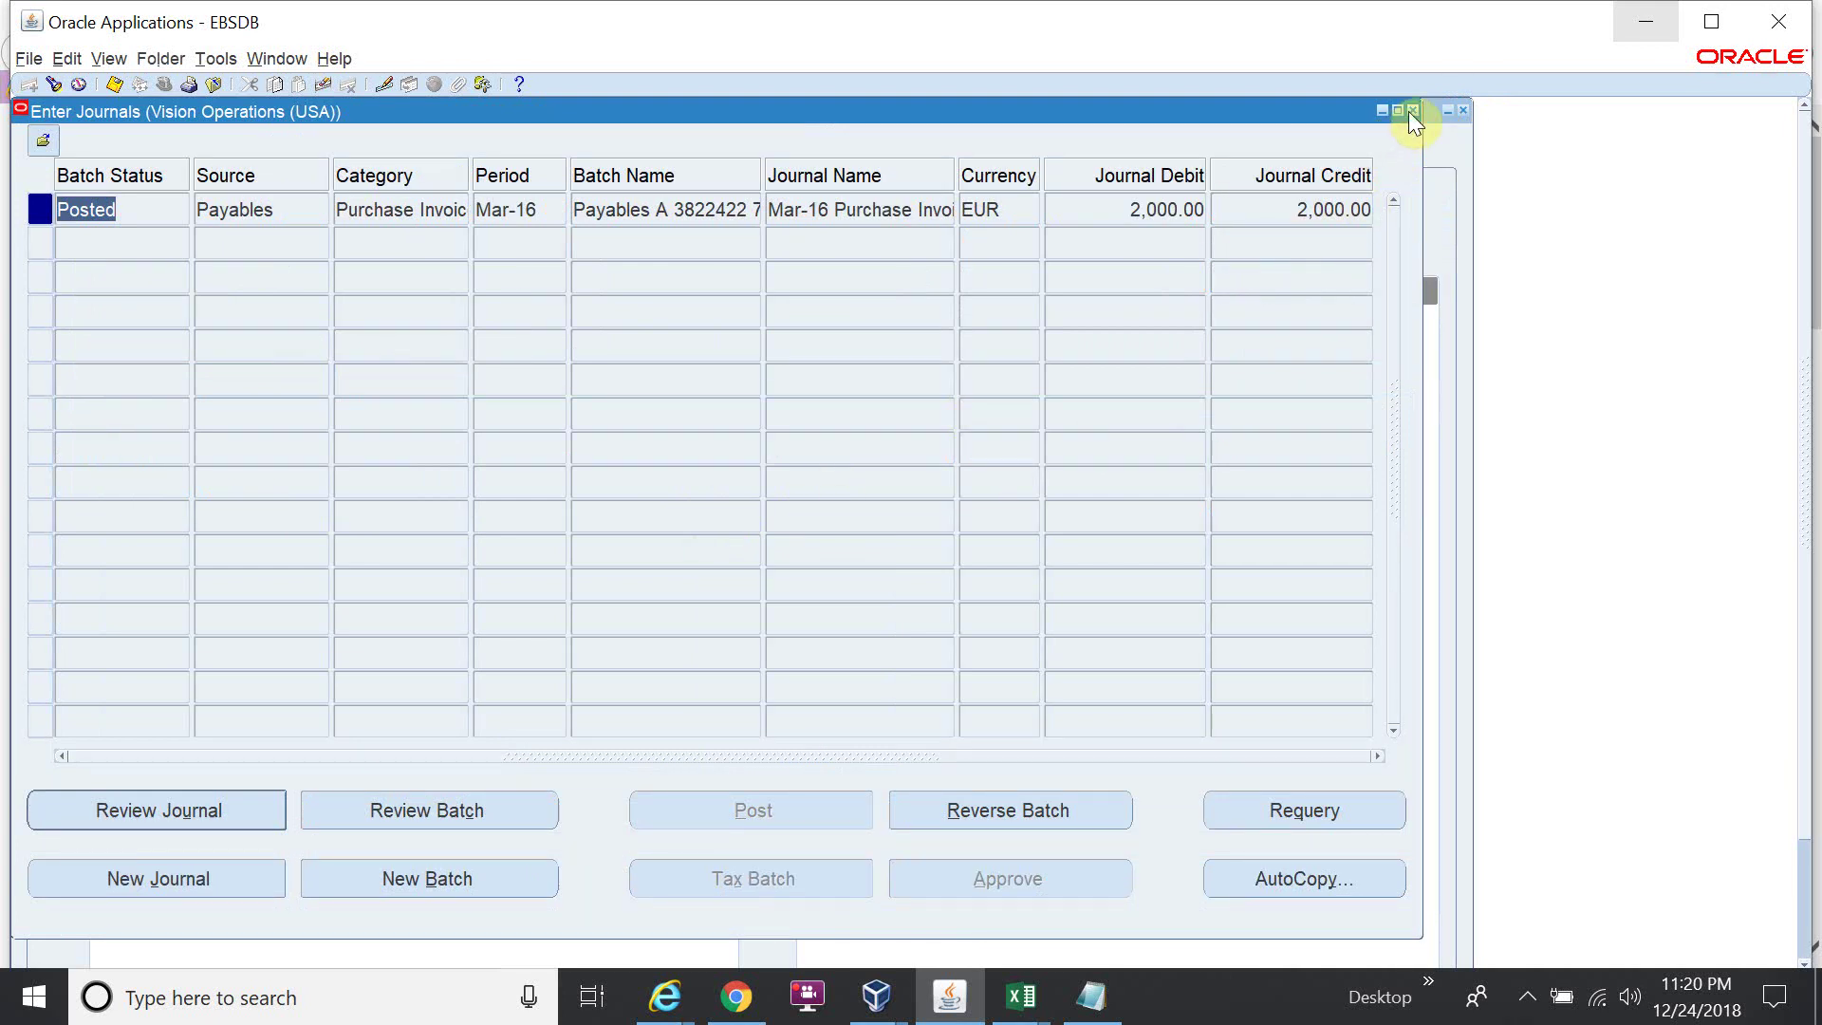
click(1413, 111)
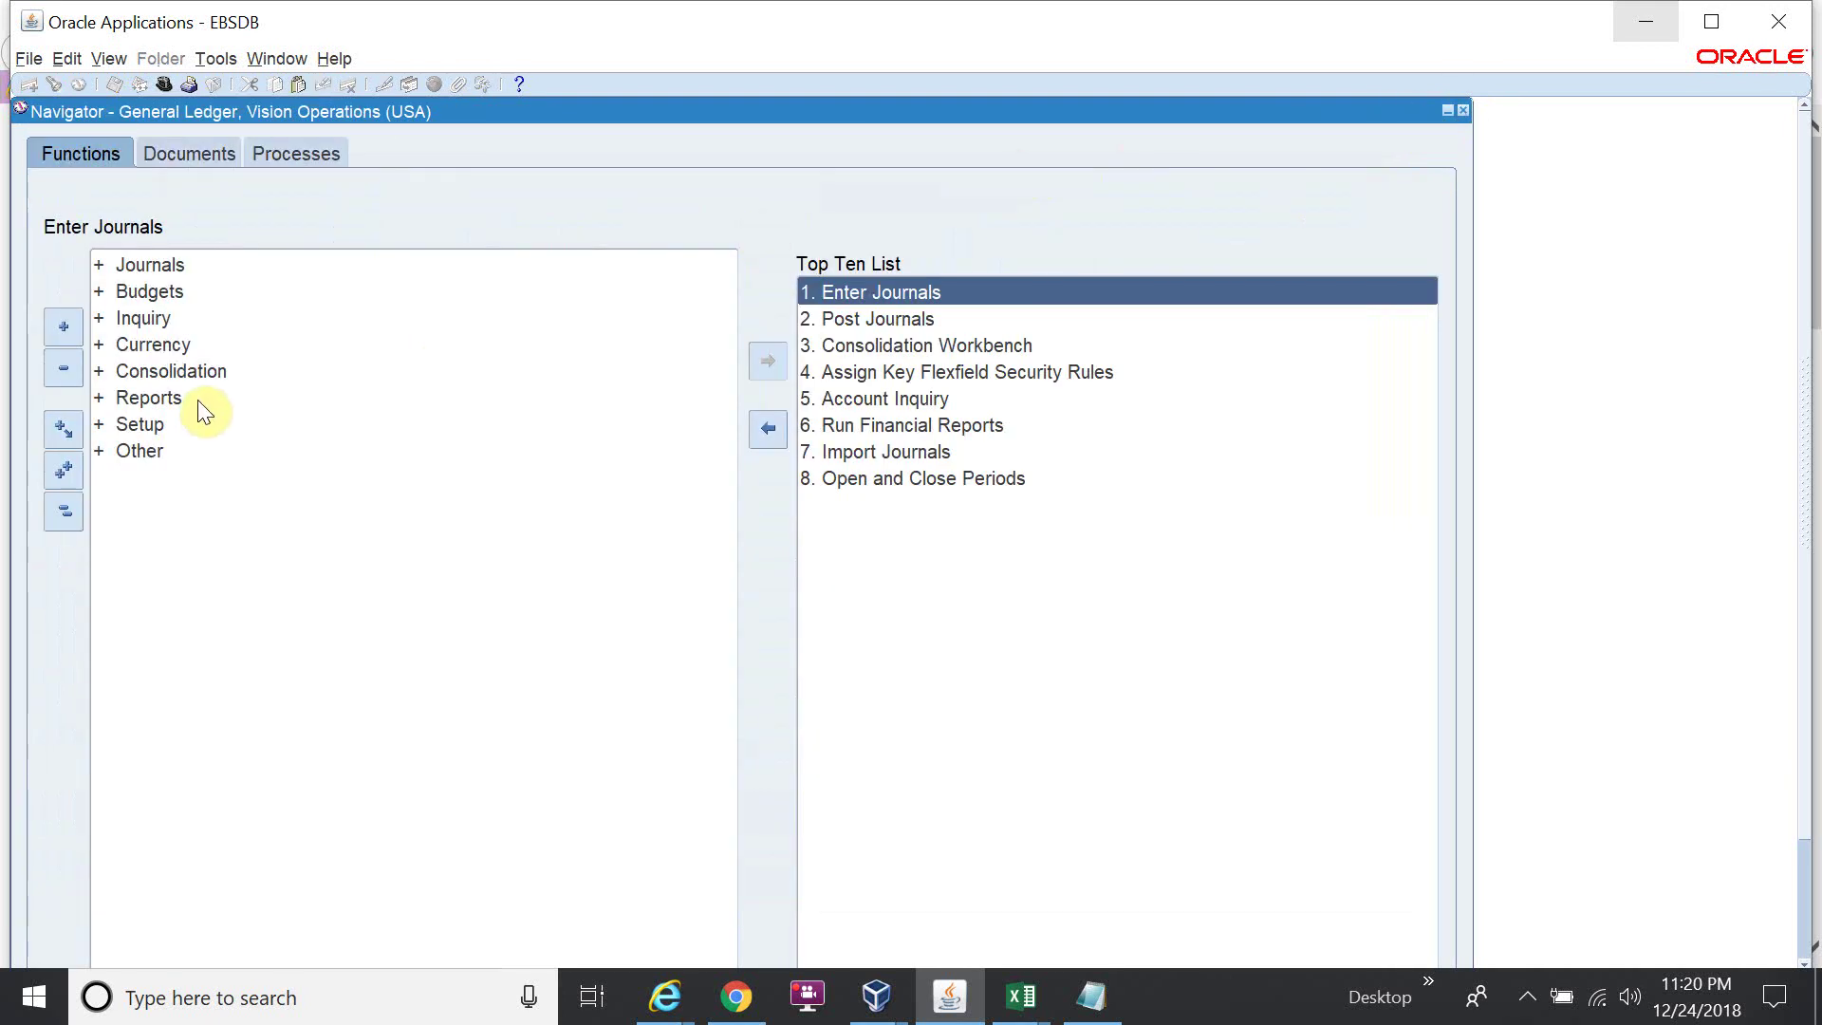
Open the currency Revaluation form and enter the name "Revaluation Entry for Mar-16 period" with the Corporate daily rate type
double_click(180, 346)
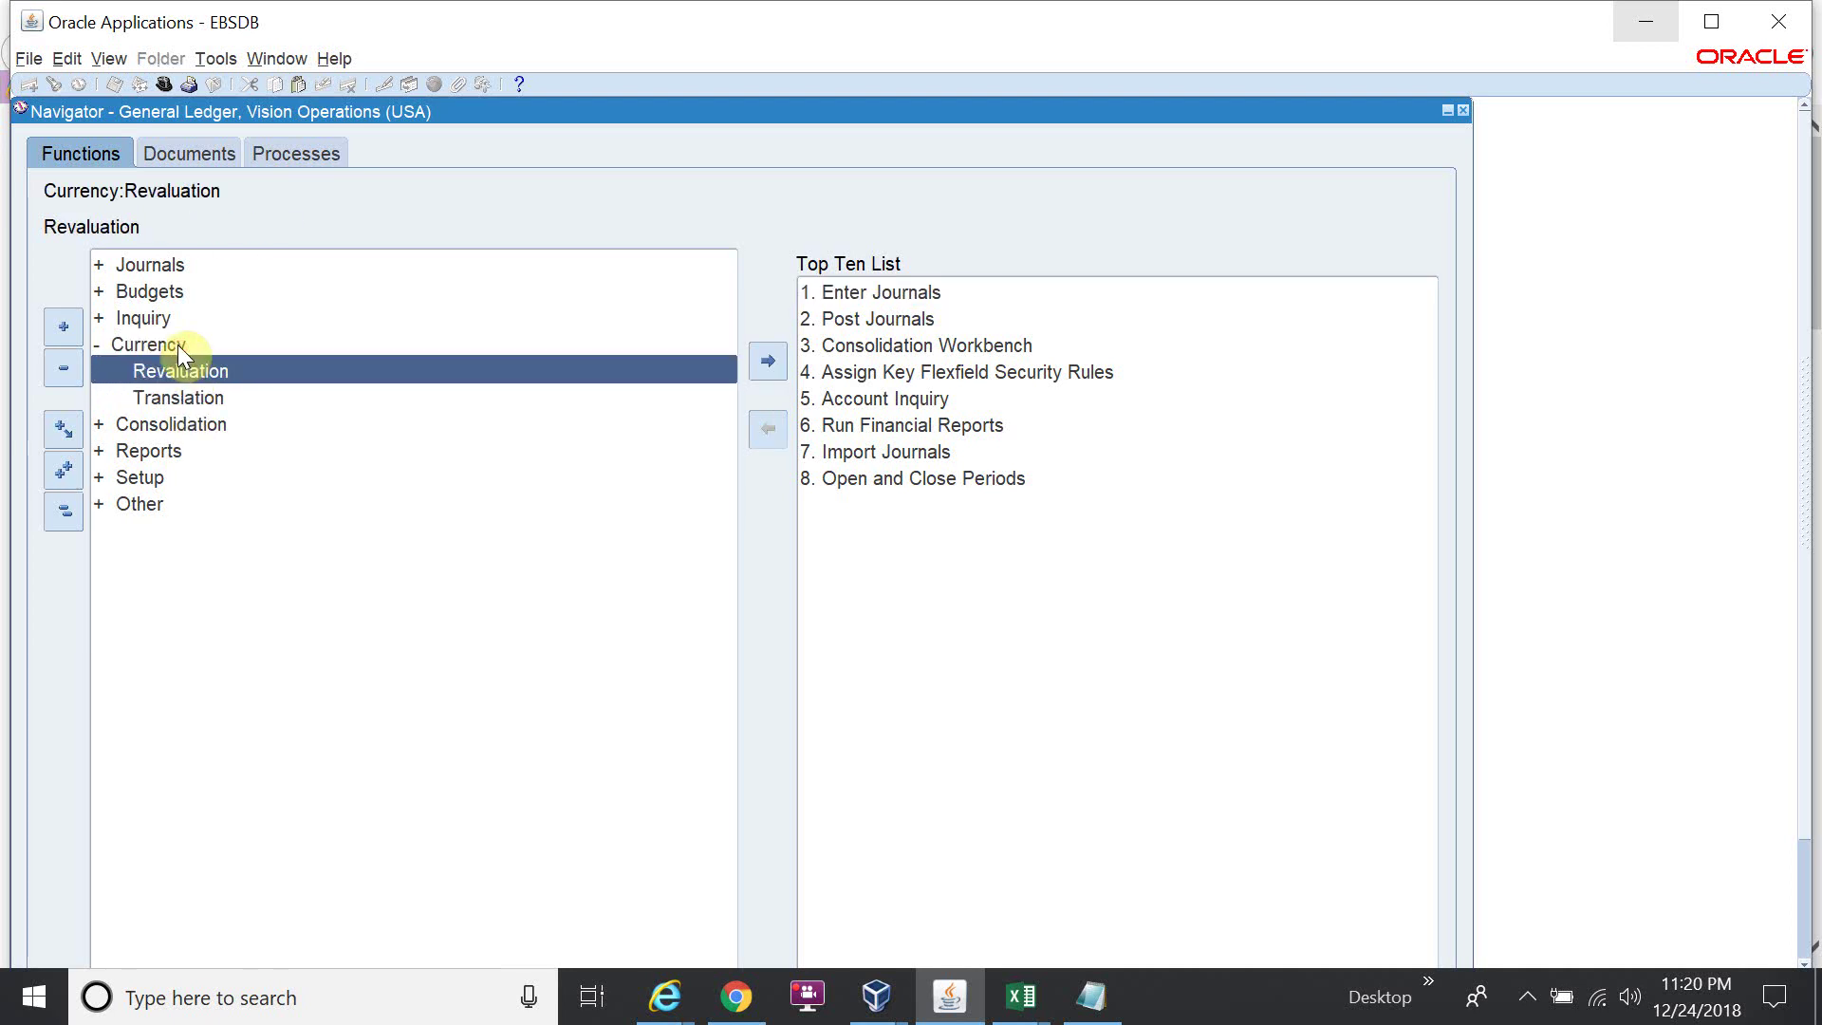
double_click(186, 373)
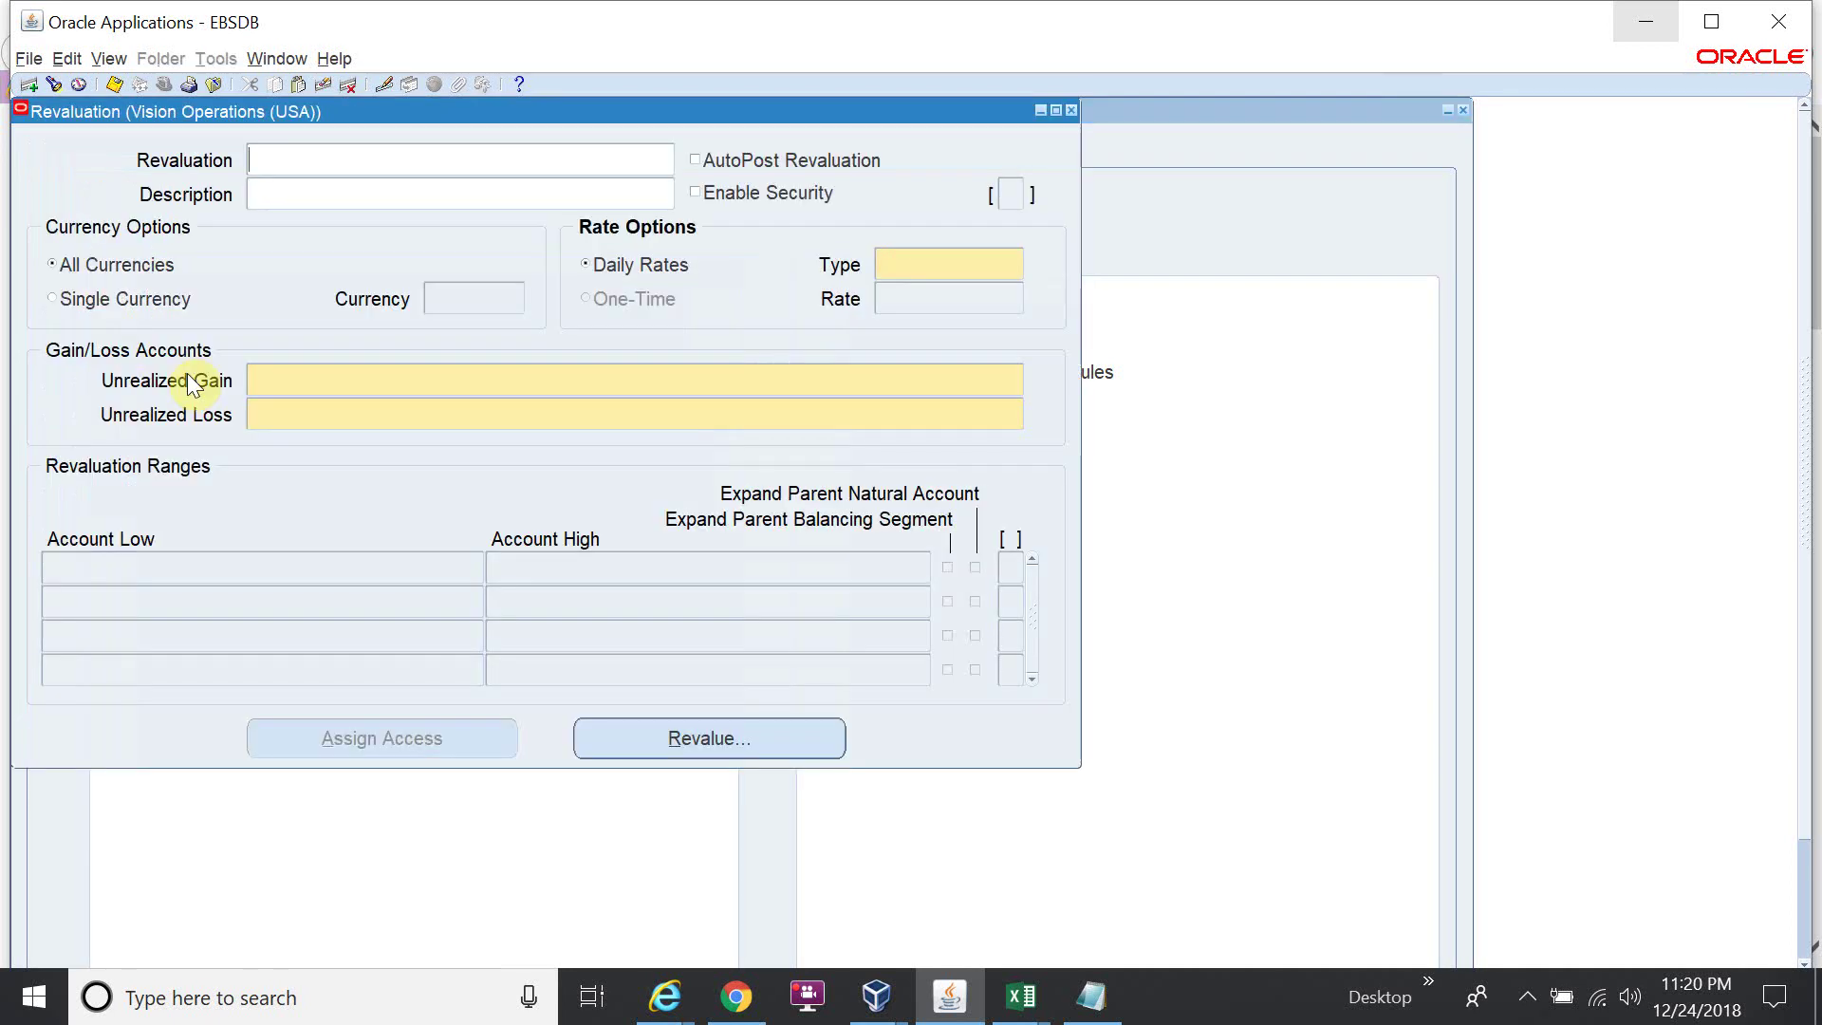
click(341, 173)
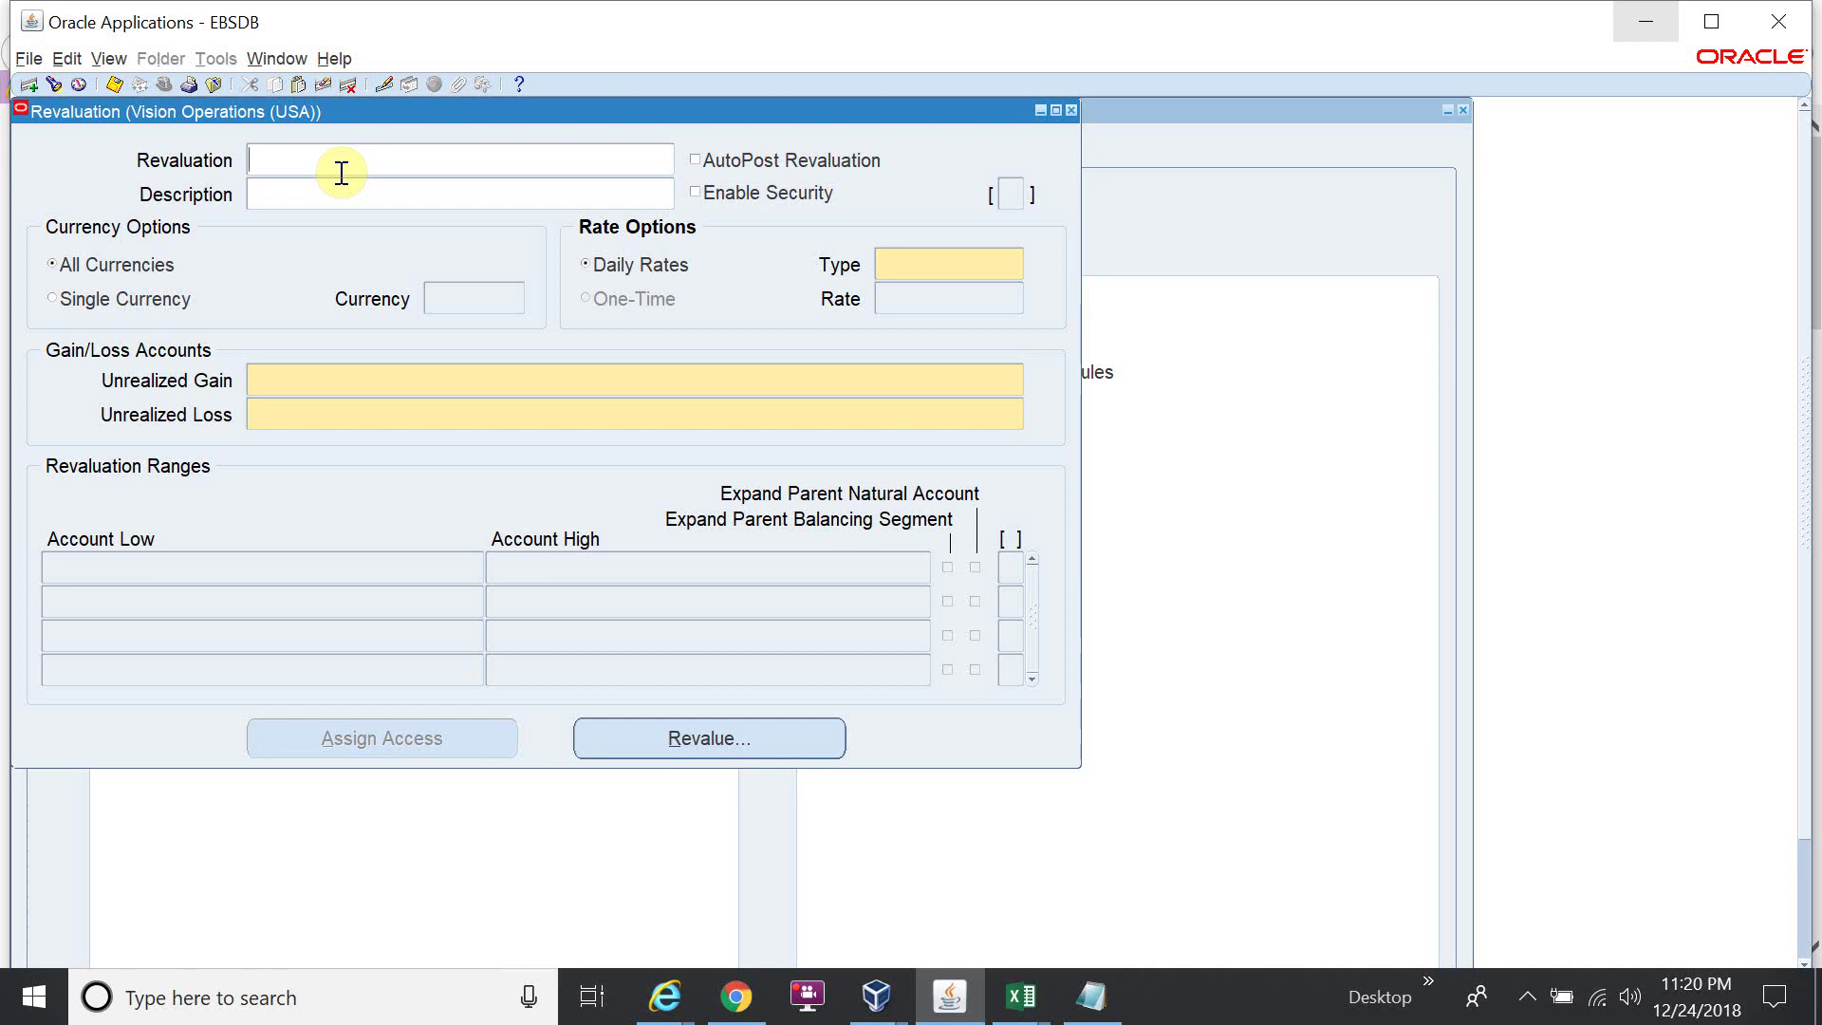
text(Revaluation Entry for M)
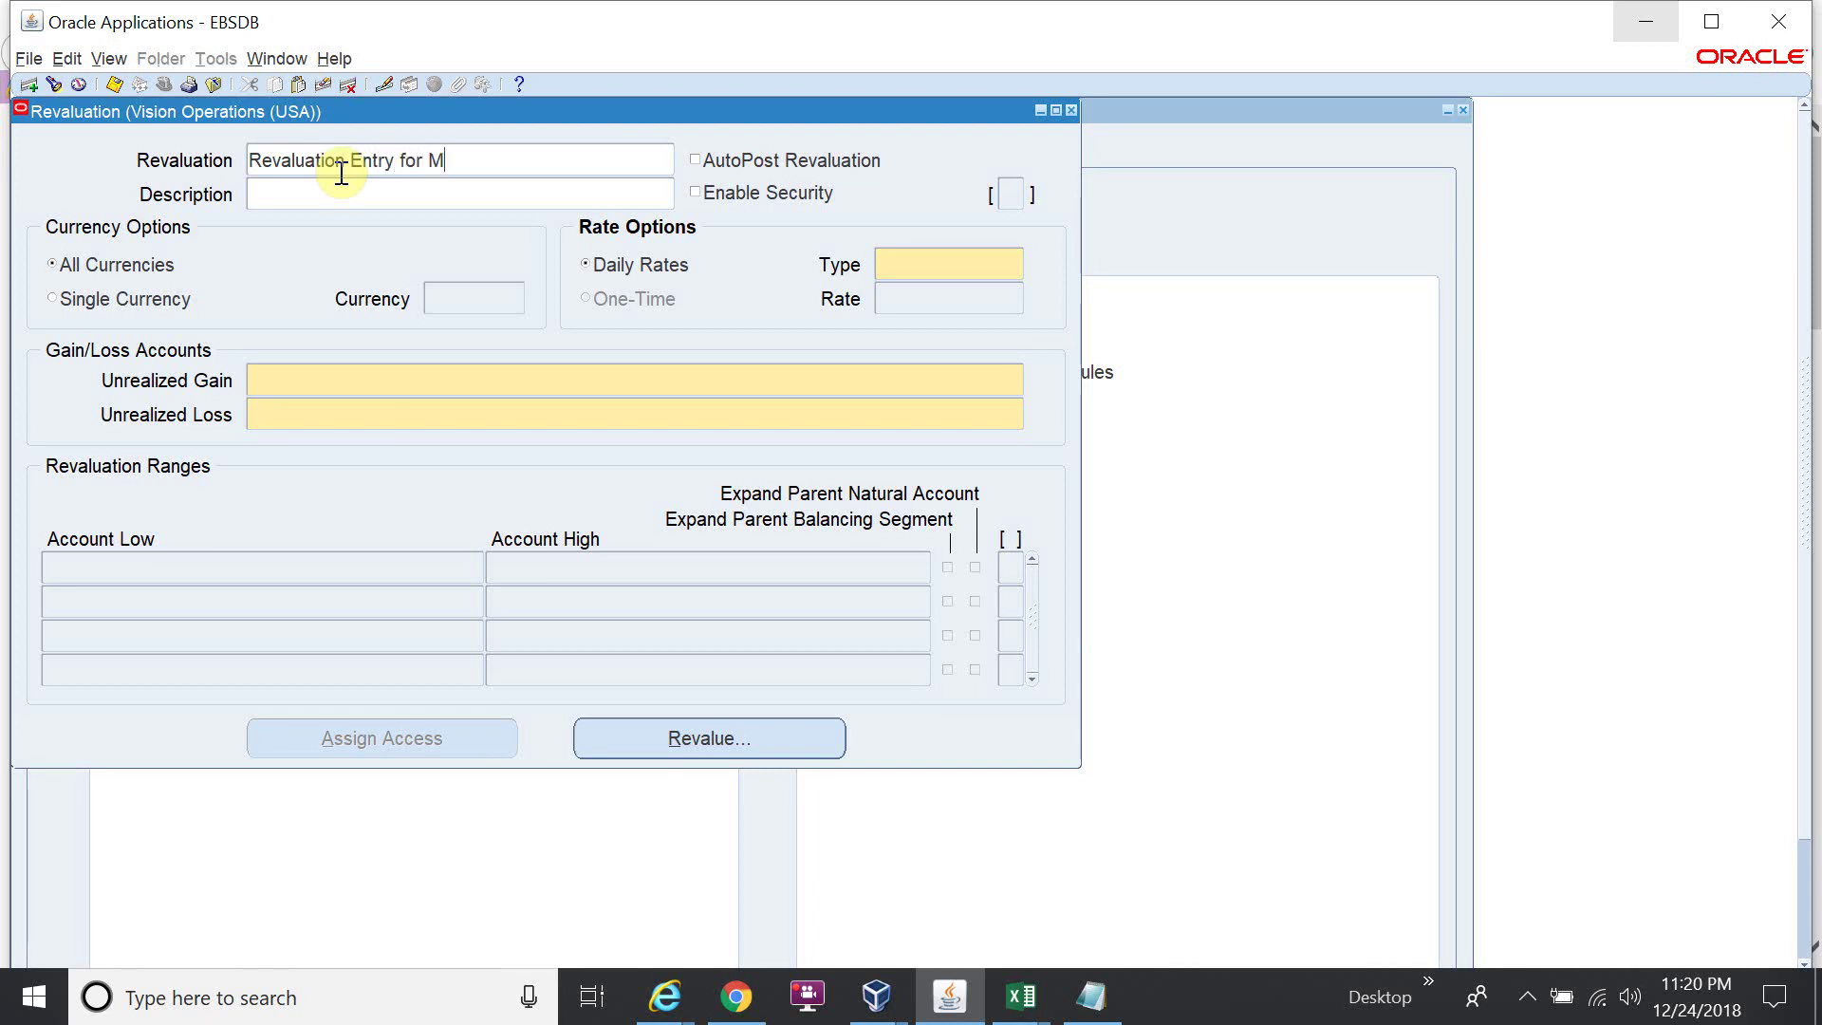
text(ar-16 period)
click(987, 275)
text(Cor)
key(Tab)
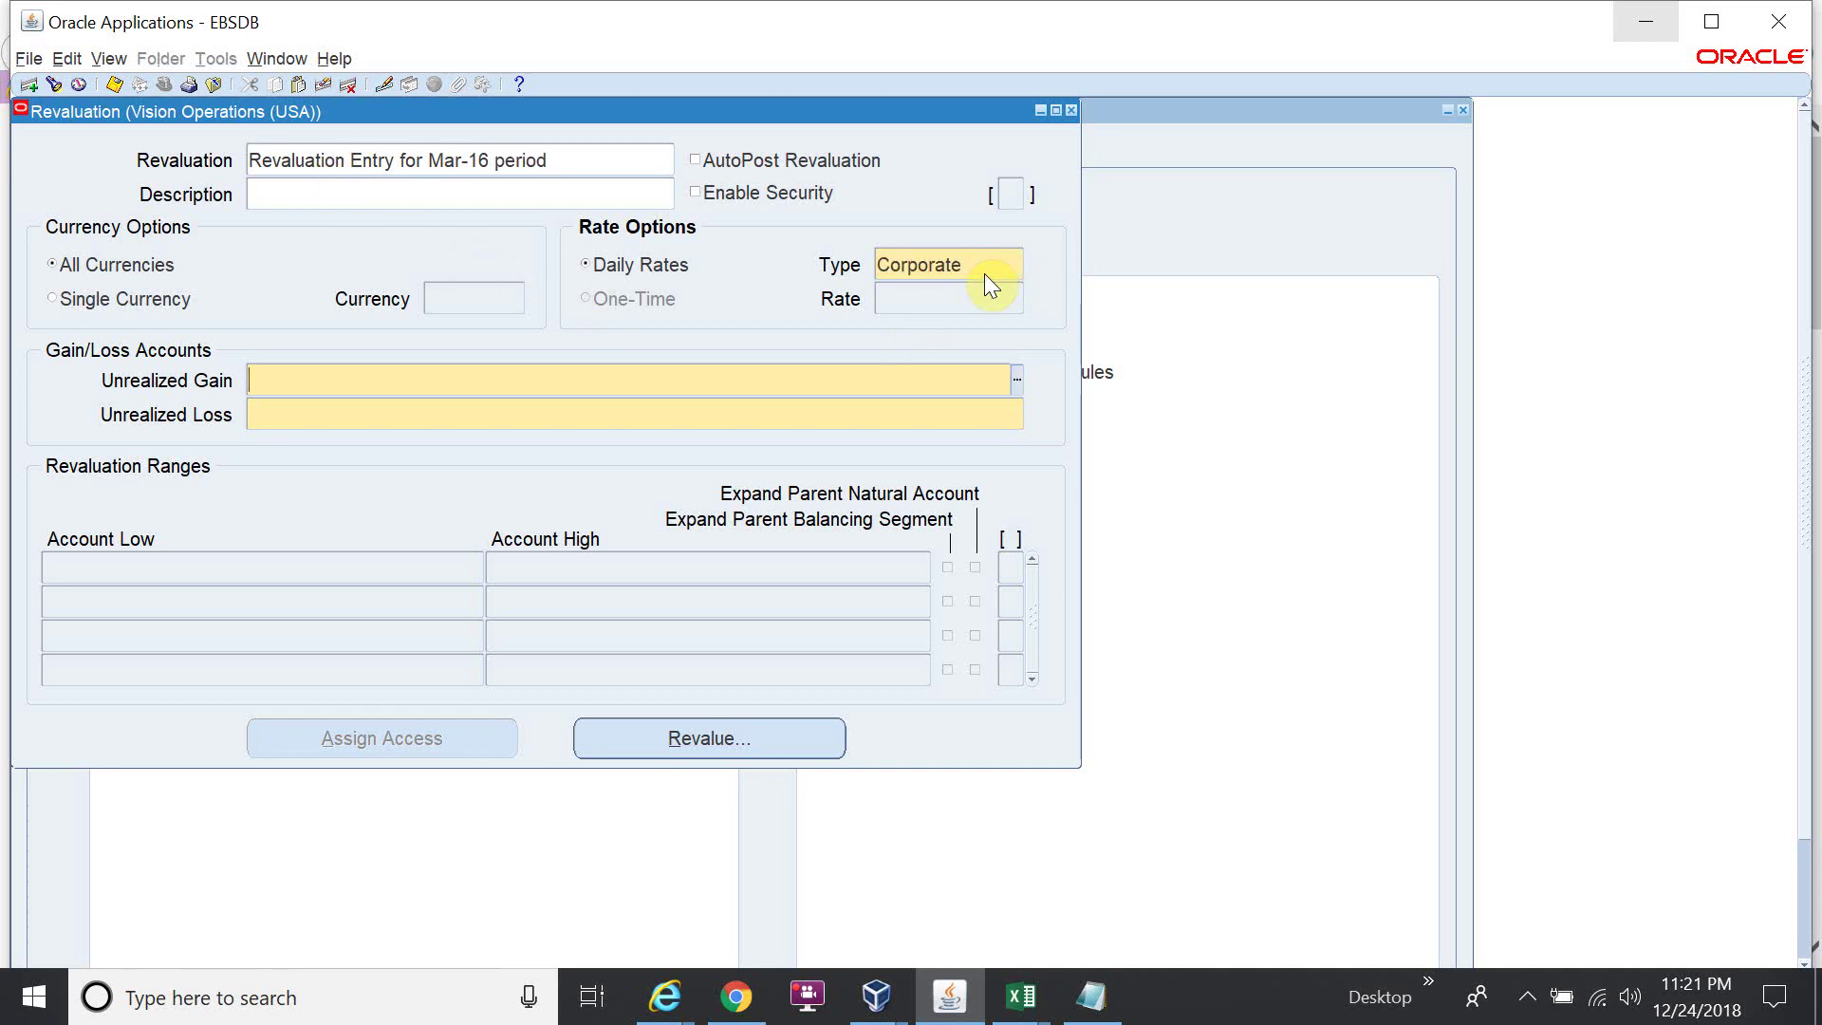
Set the Unrealized Gain account to department 000, account 7011, sub-account 0000 and product 000
click(457, 375)
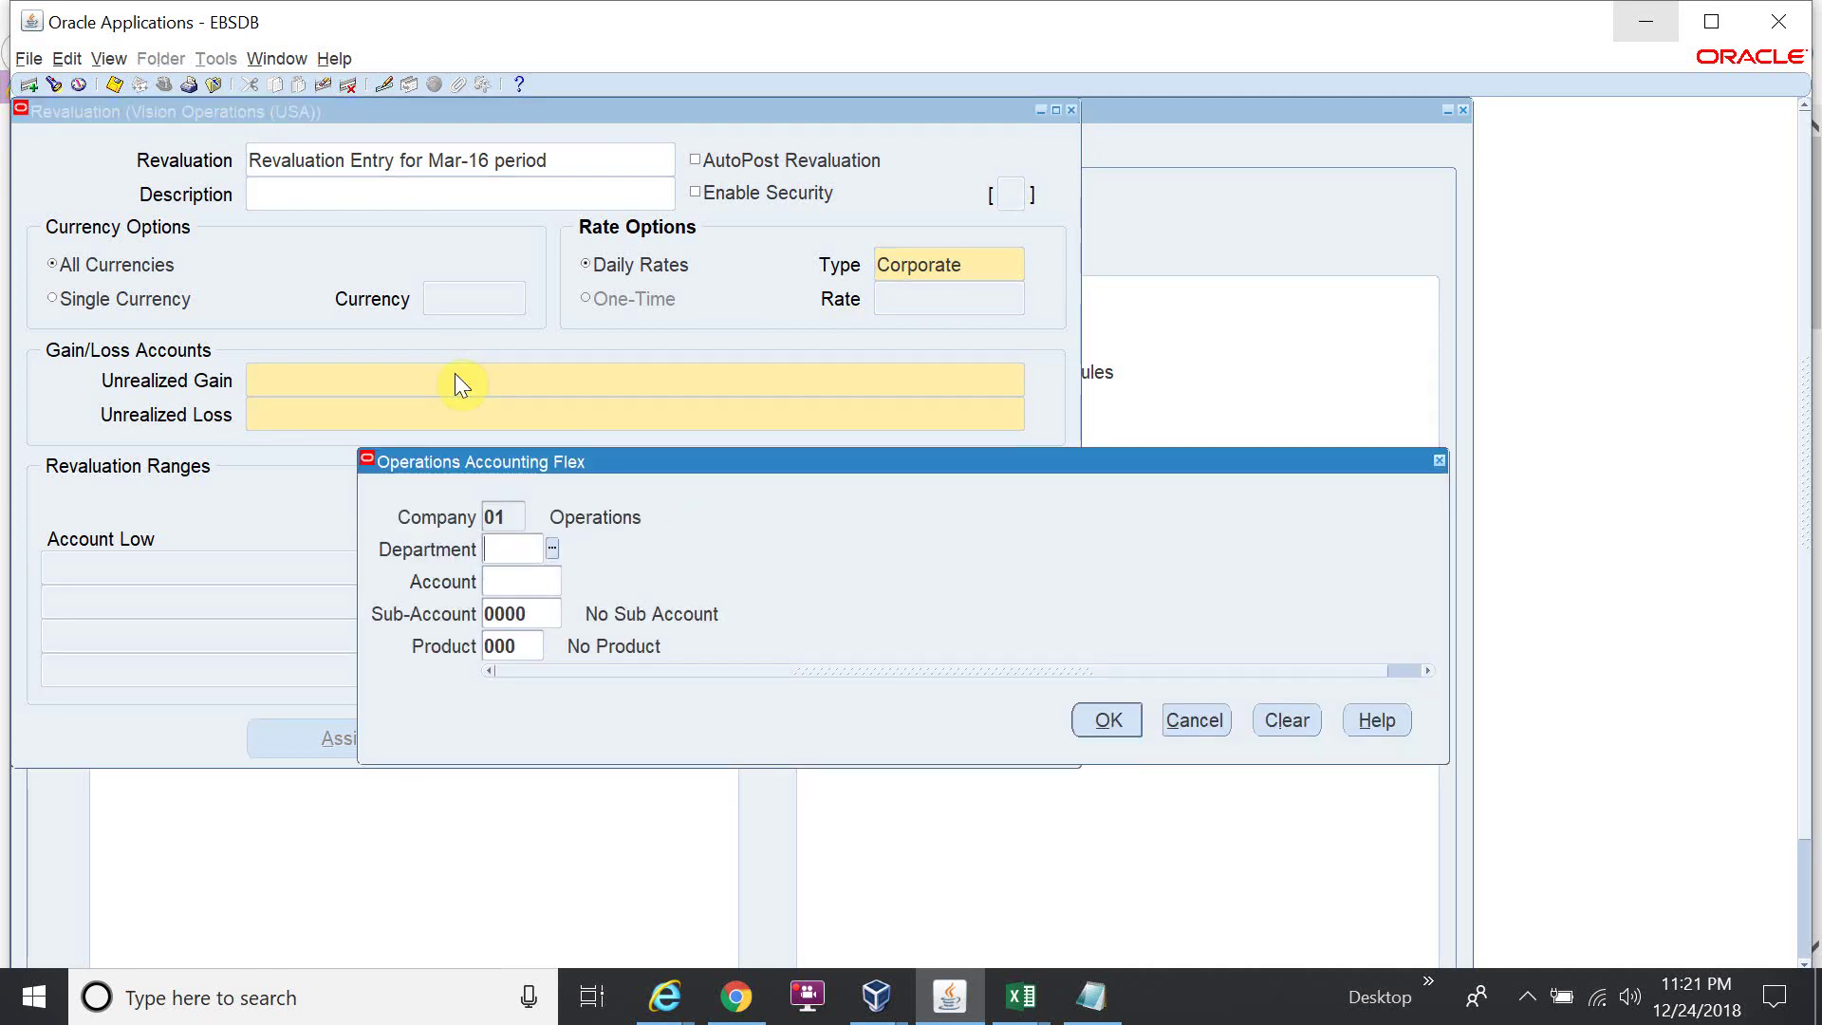
text(000)
key(Tab)
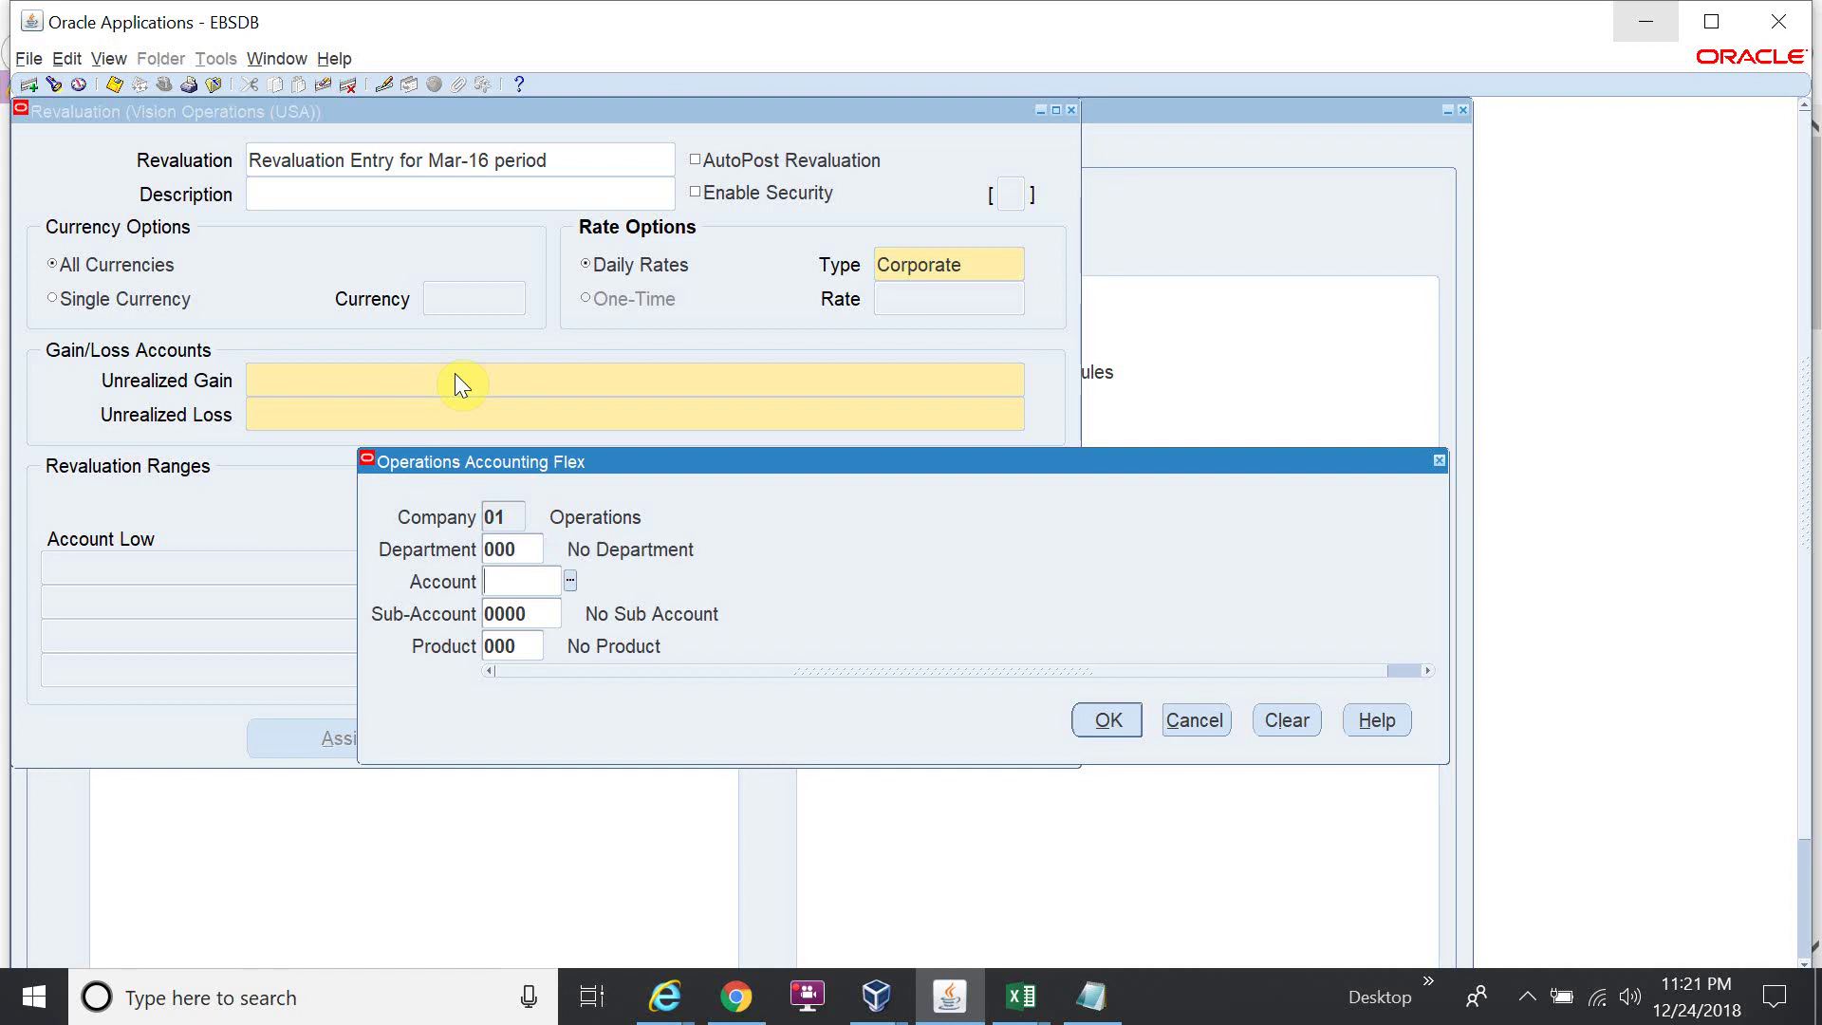
text(7011)
key(Tab)
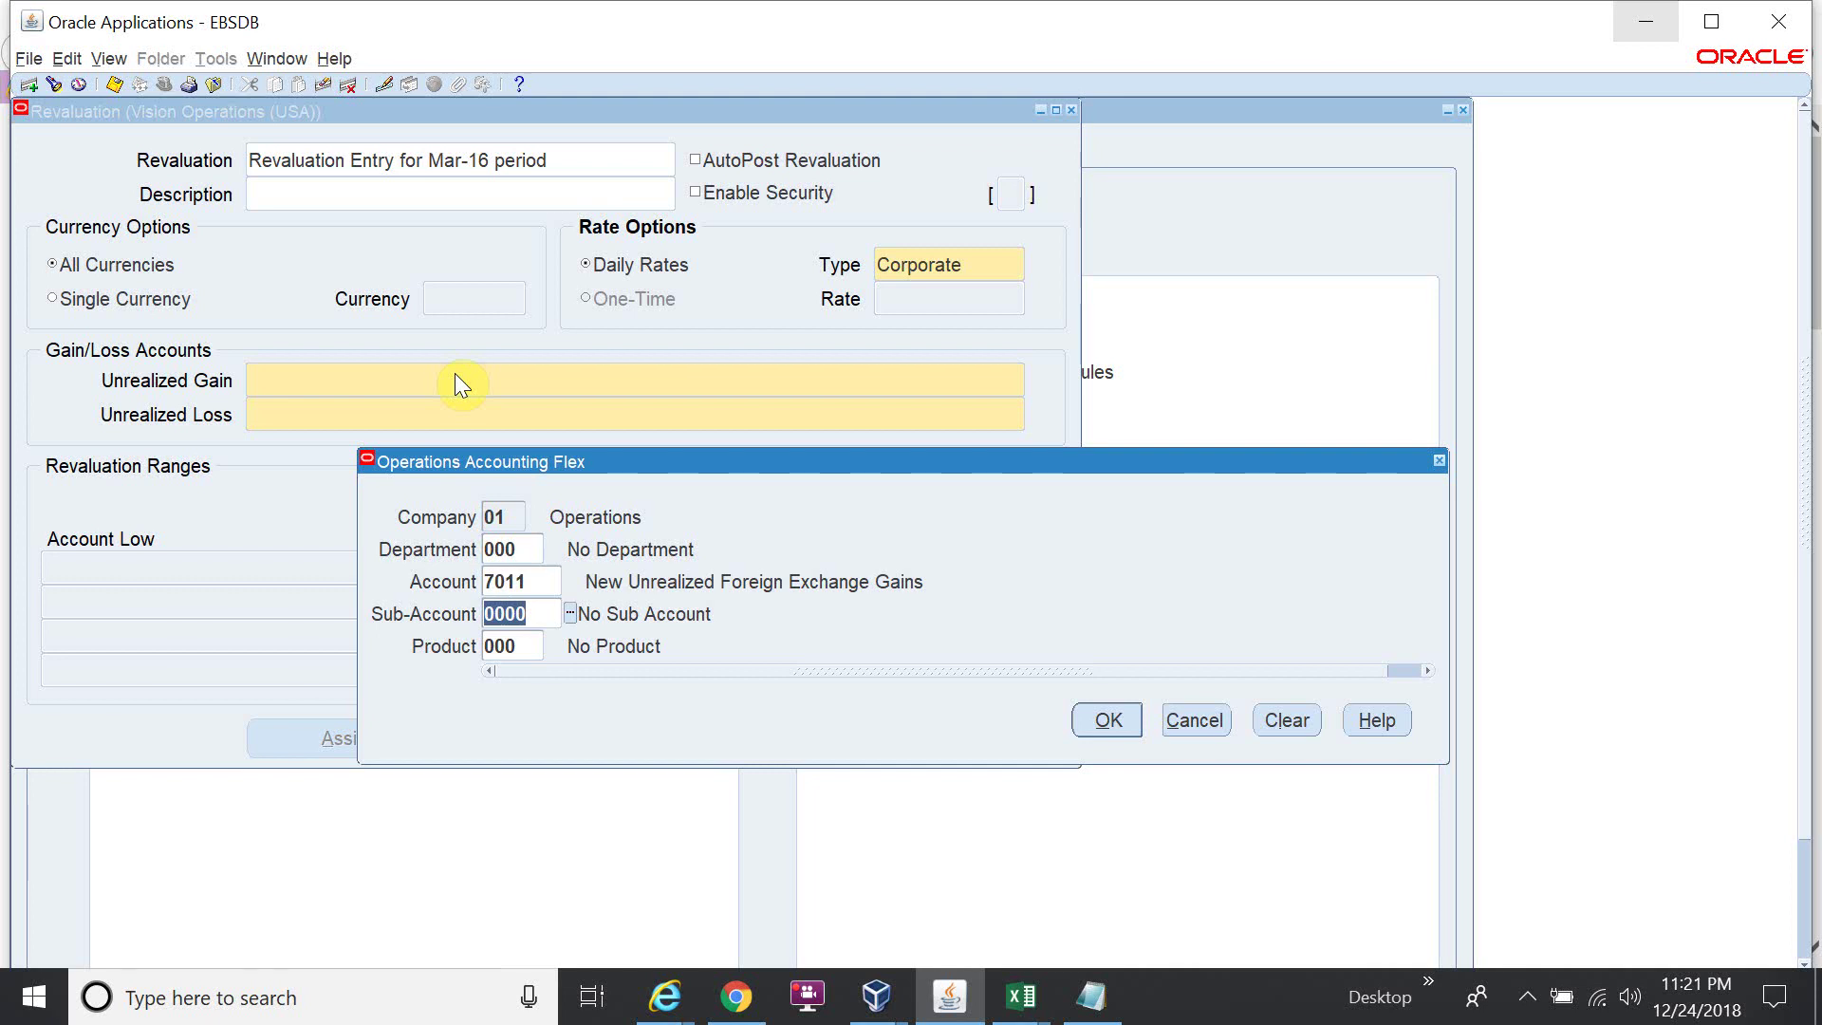
key(Return)
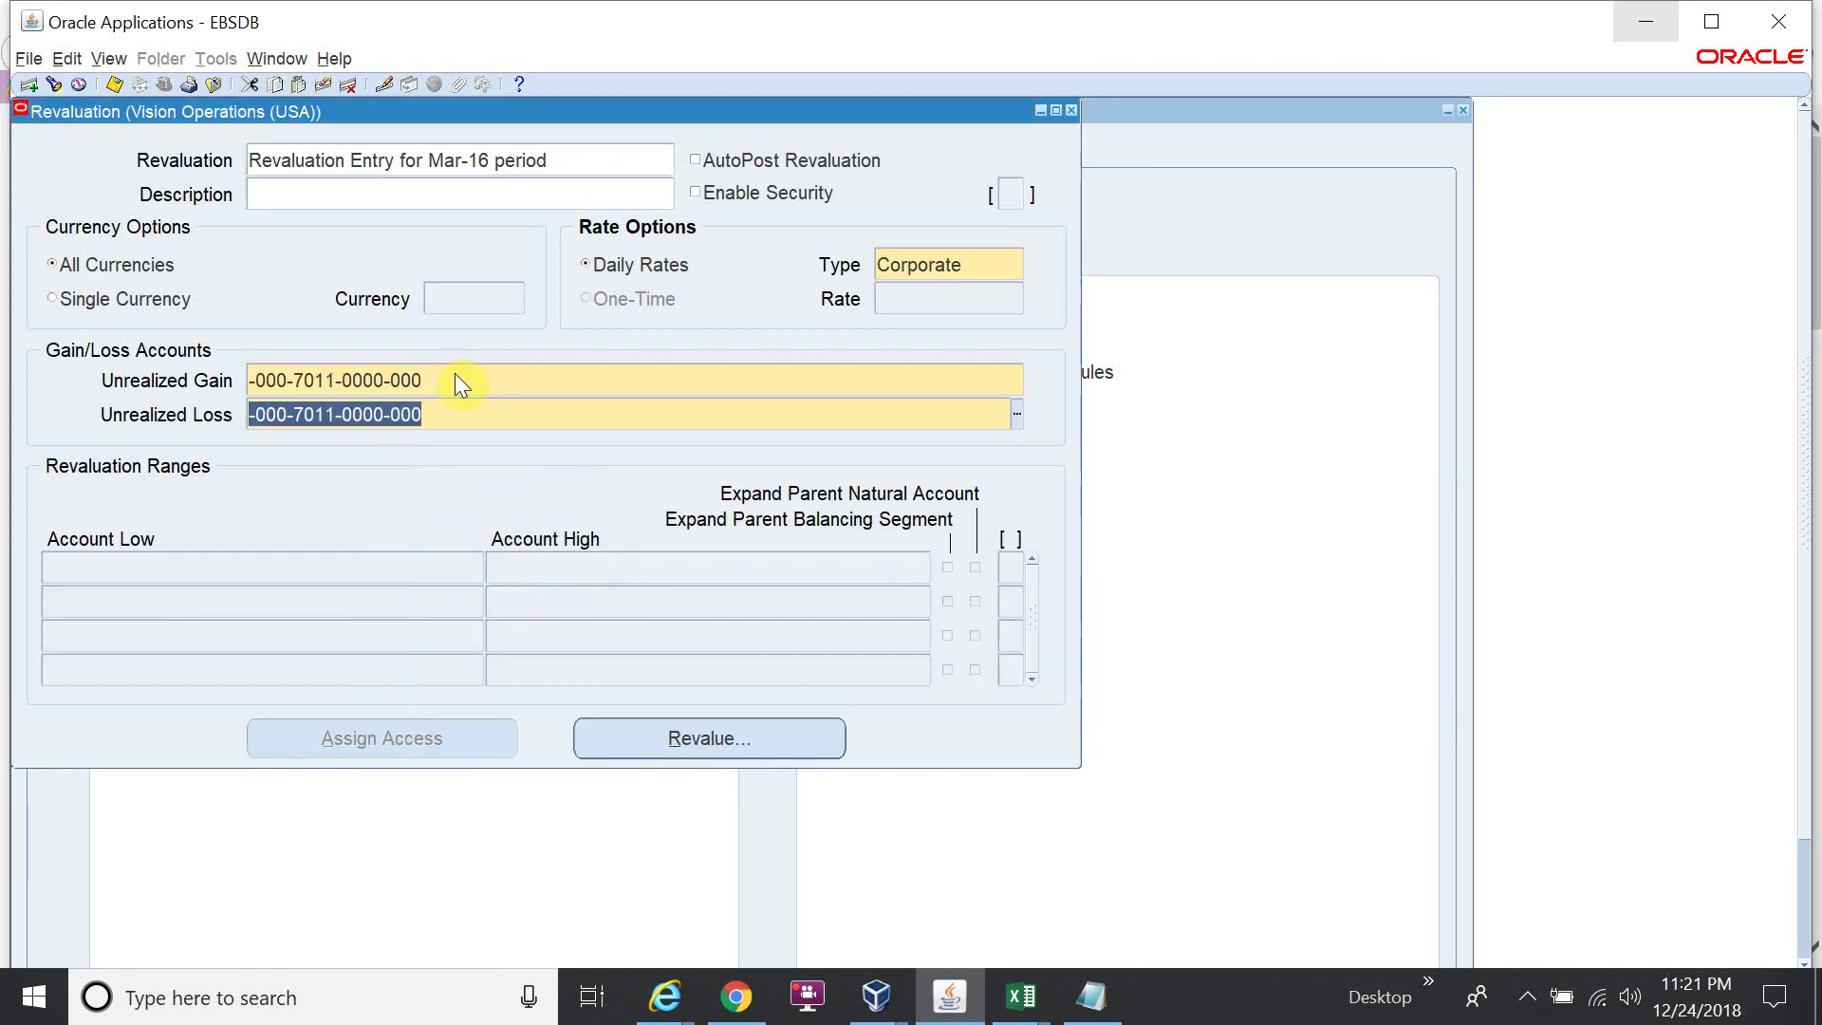
Set the Unrealized Loss account to natural account 7012, keeping department 000, sub-account 0000 and product 000
key(ctrl+l)
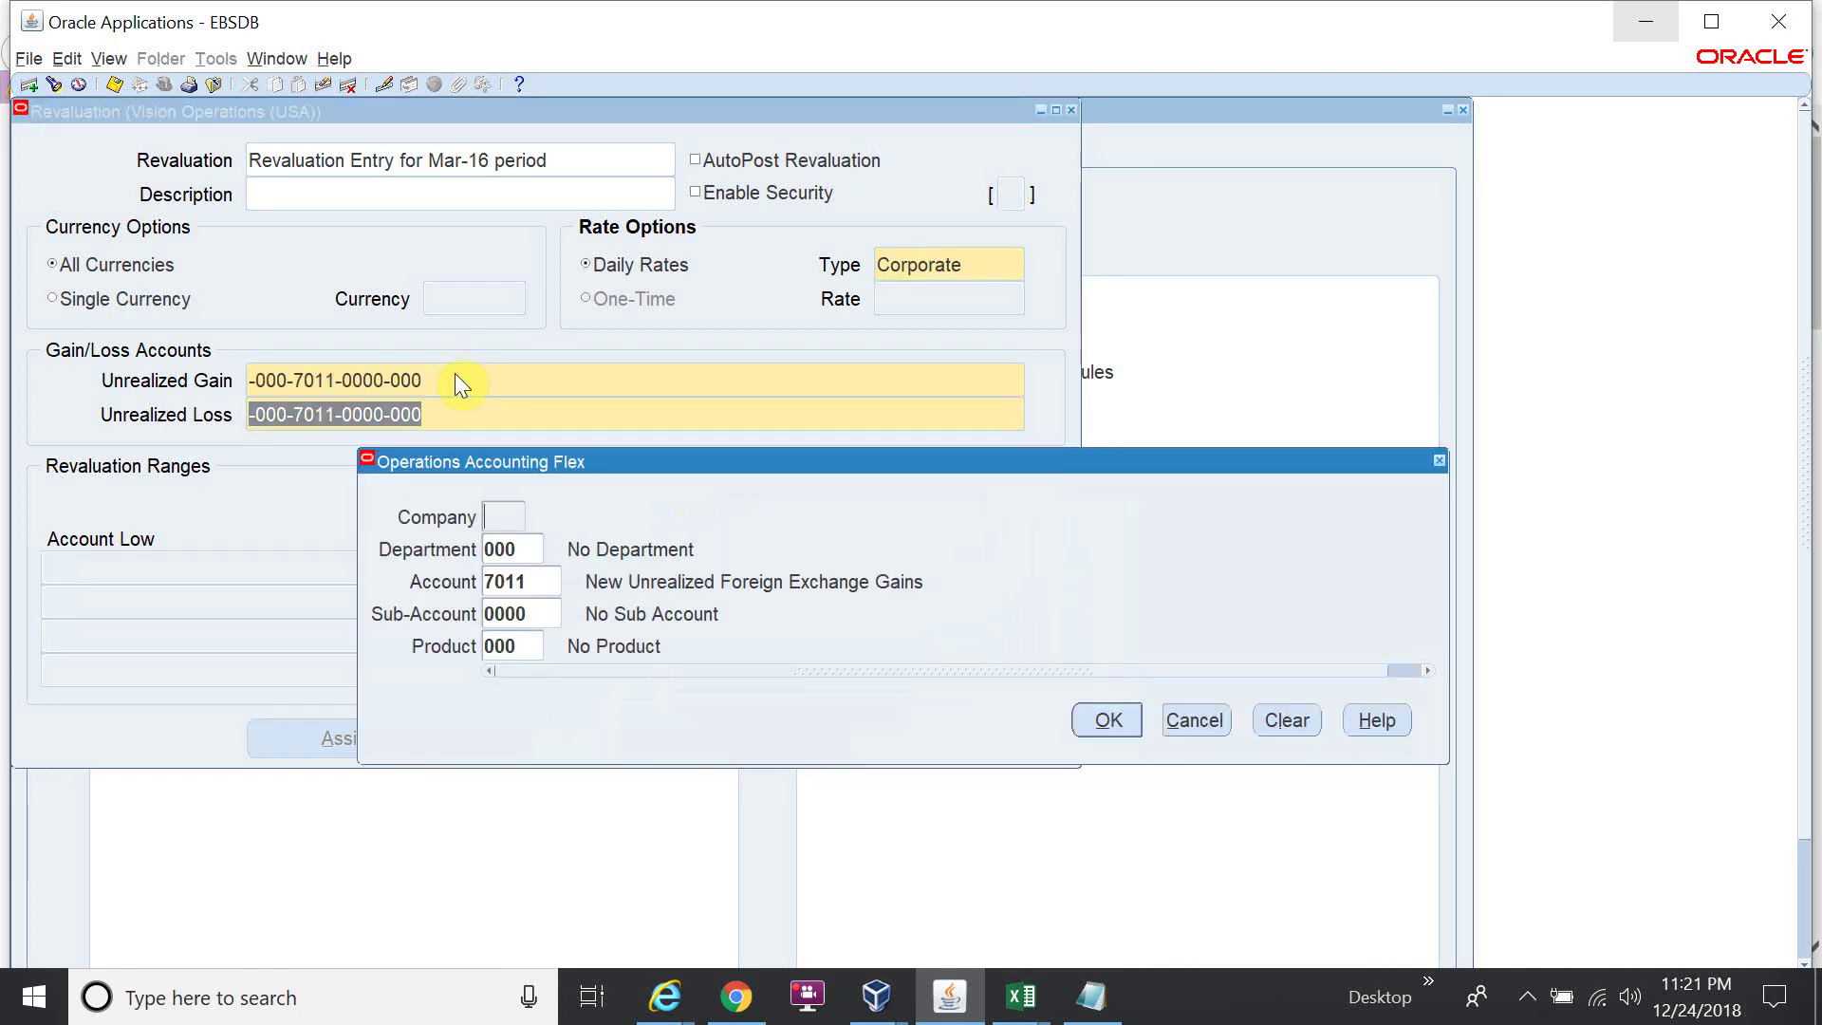
double_click(529, 581)
text(7012)
key(Tab)
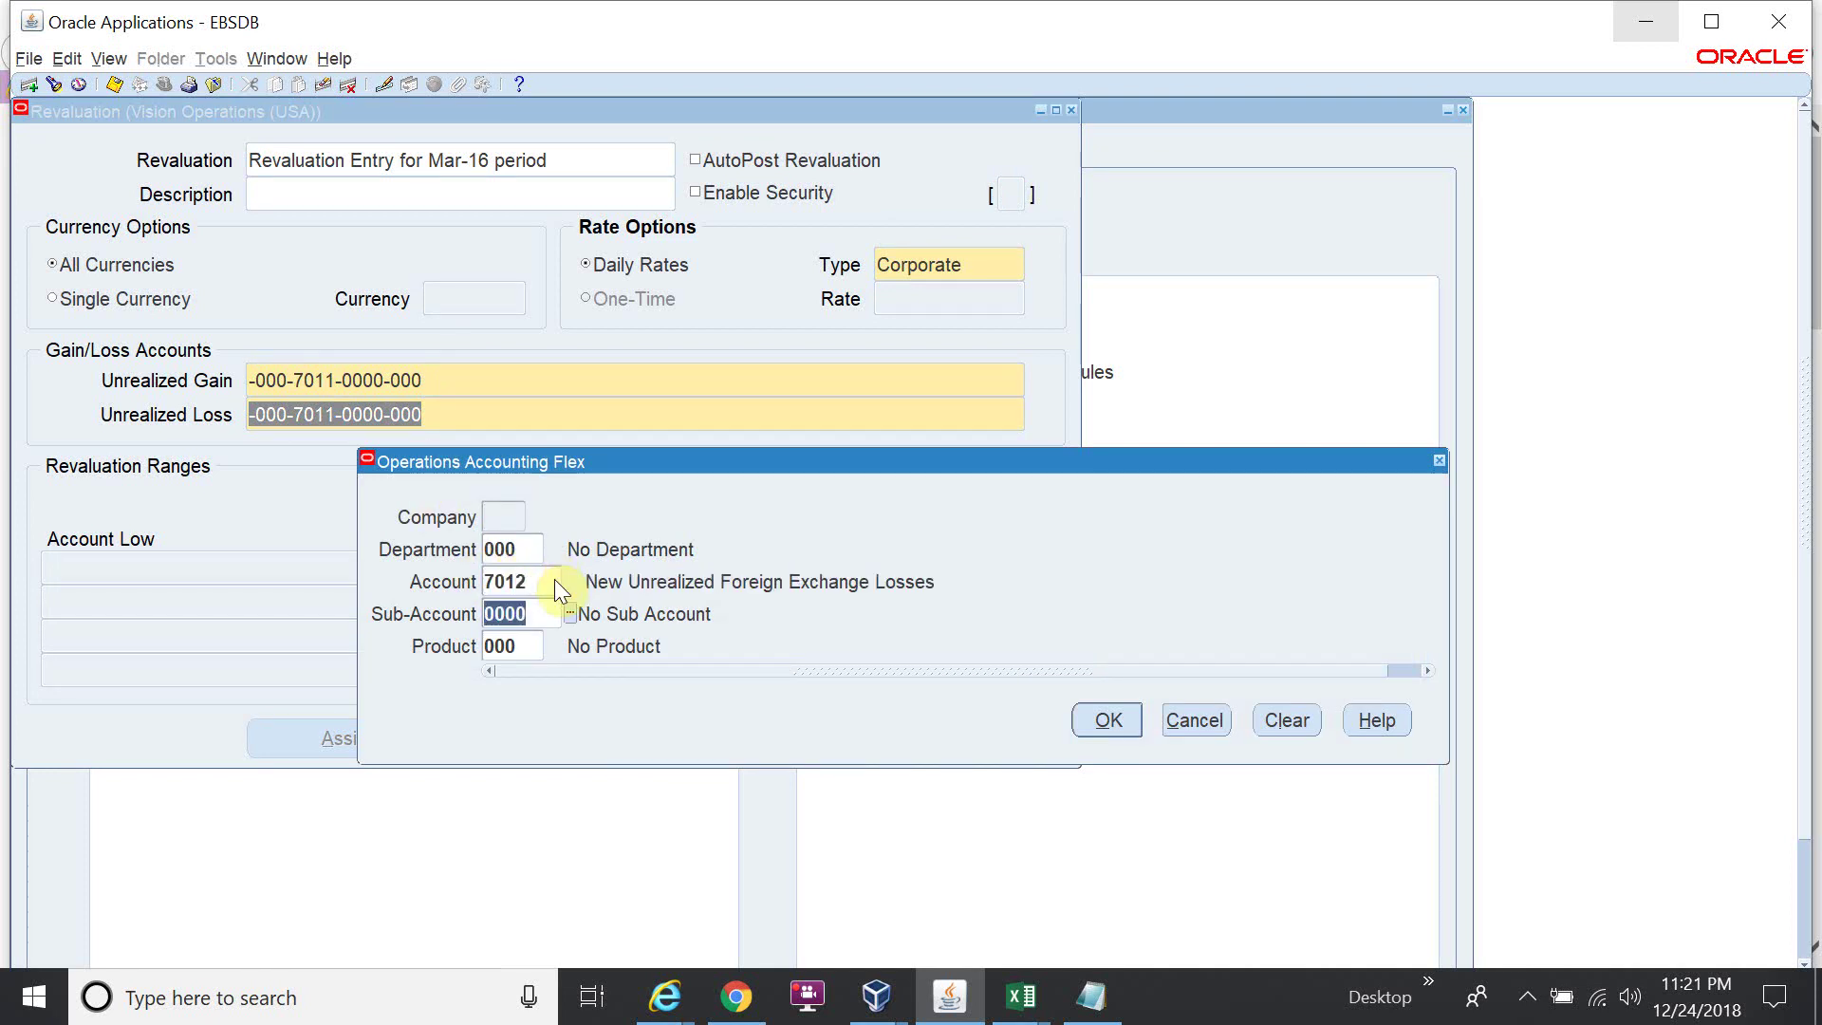
key(Return)
Open the first revaluation range and set both its low and high company to 01
click(554, 579)
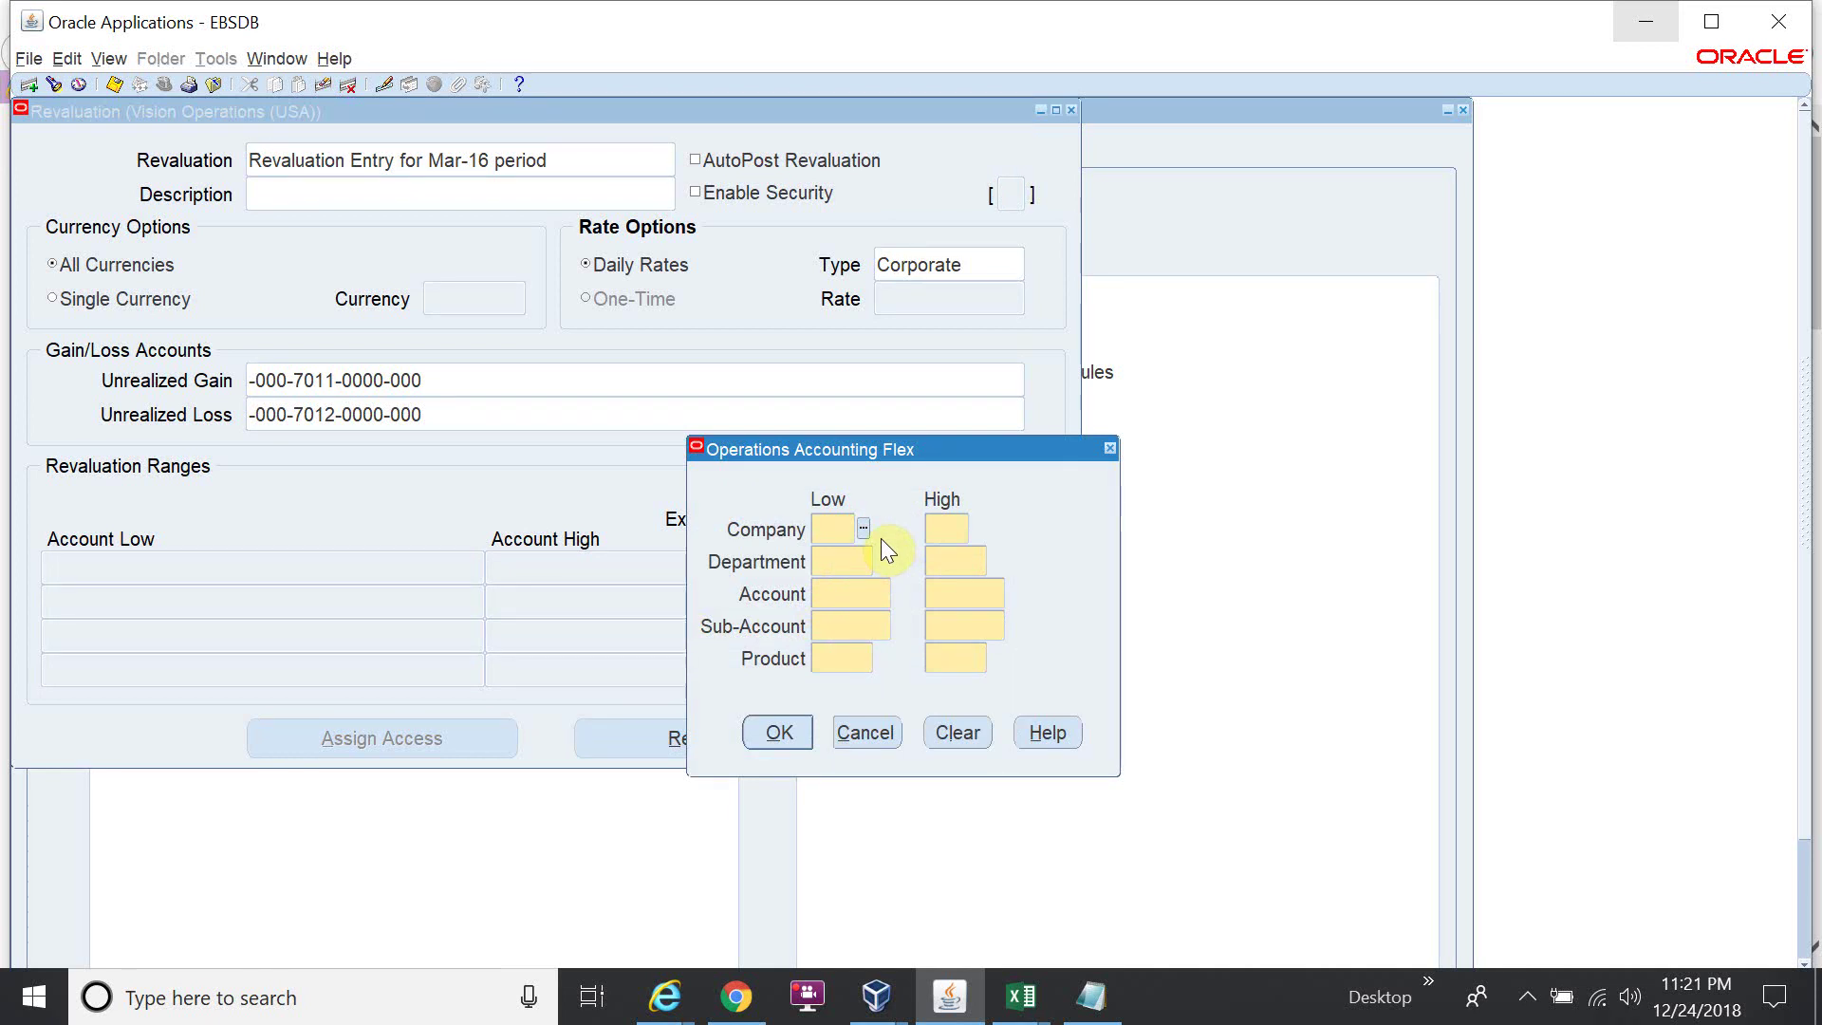
key(ctrl+l)
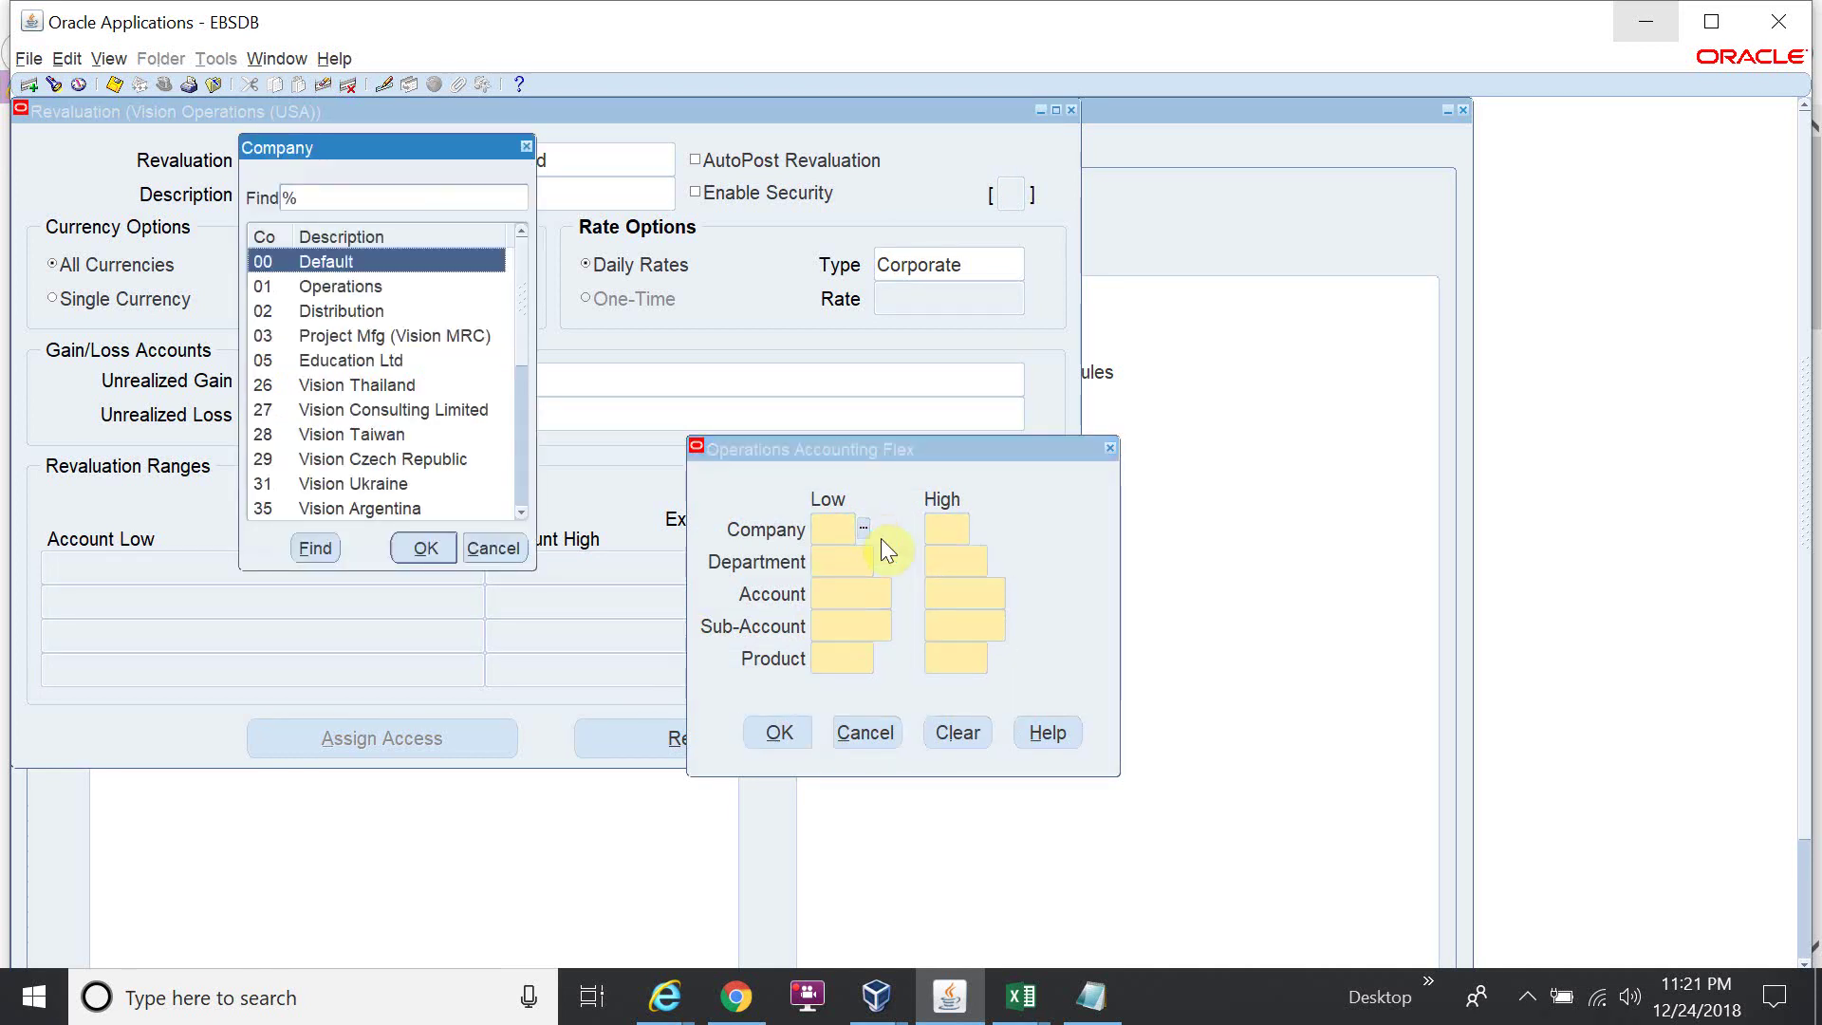
key(Down)
key(Return)
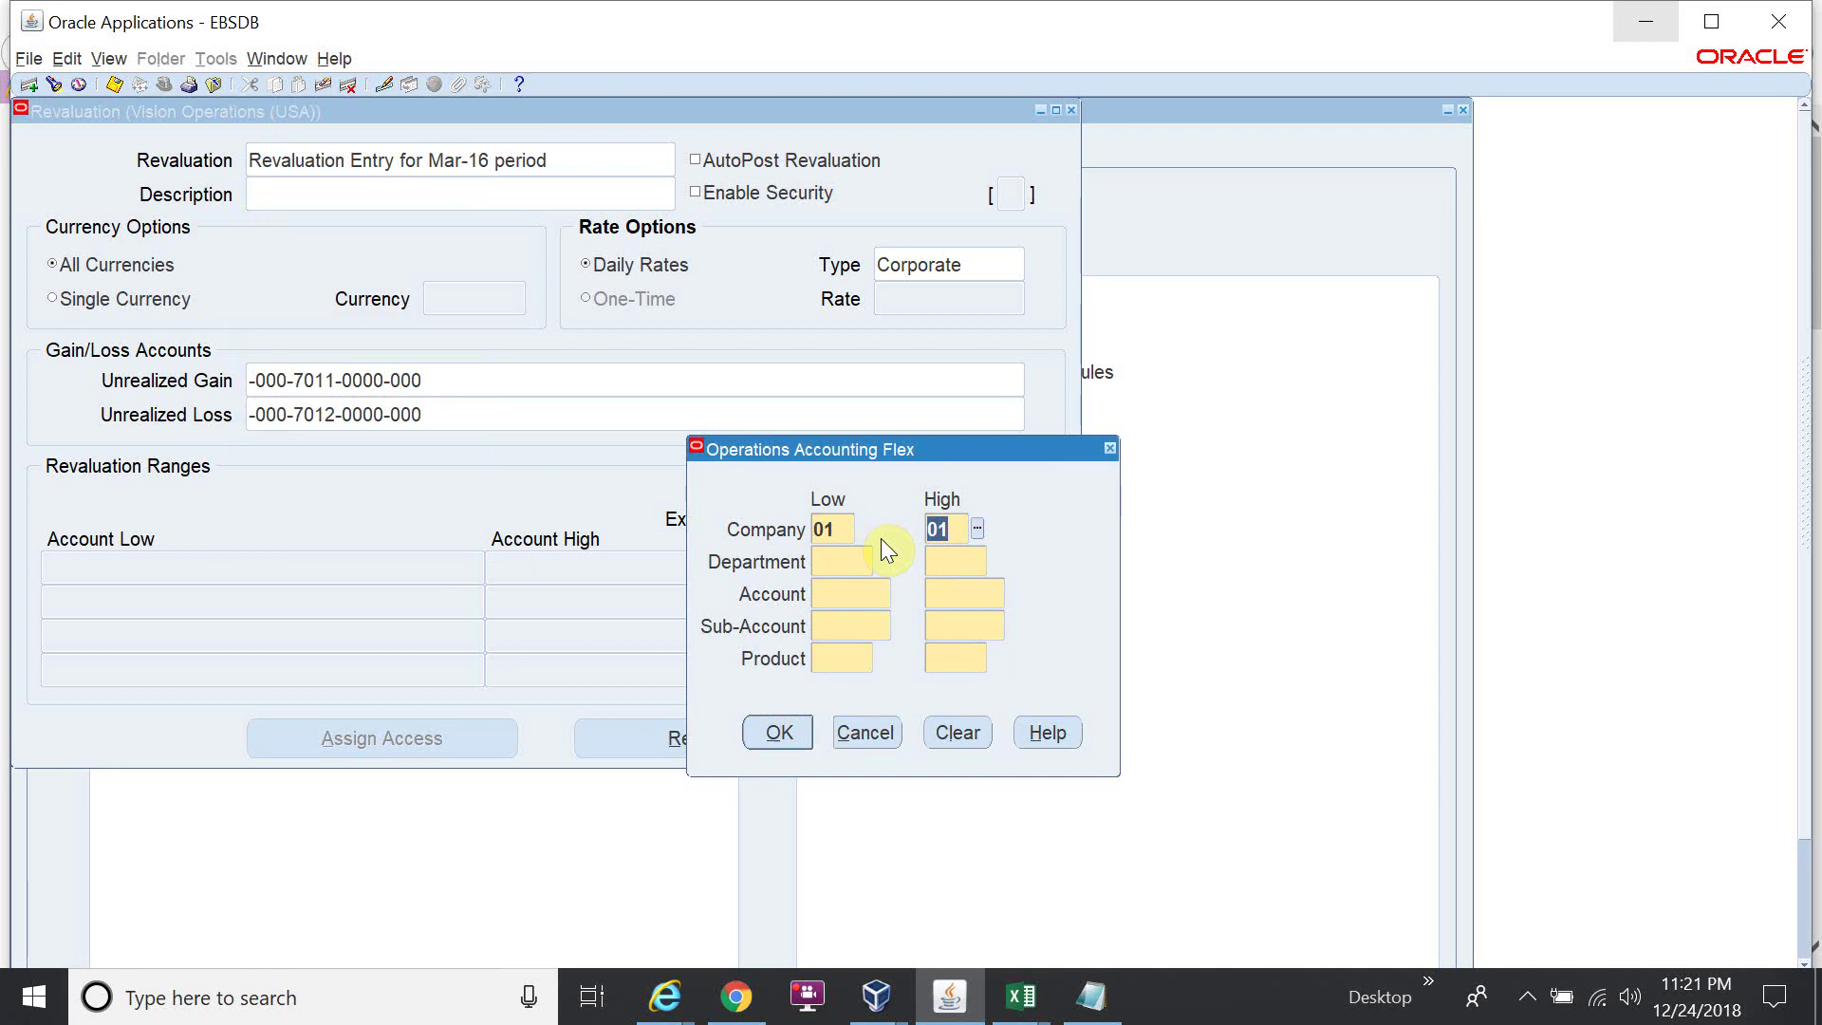
key(Tab)
key(Tab)
key(Tab)
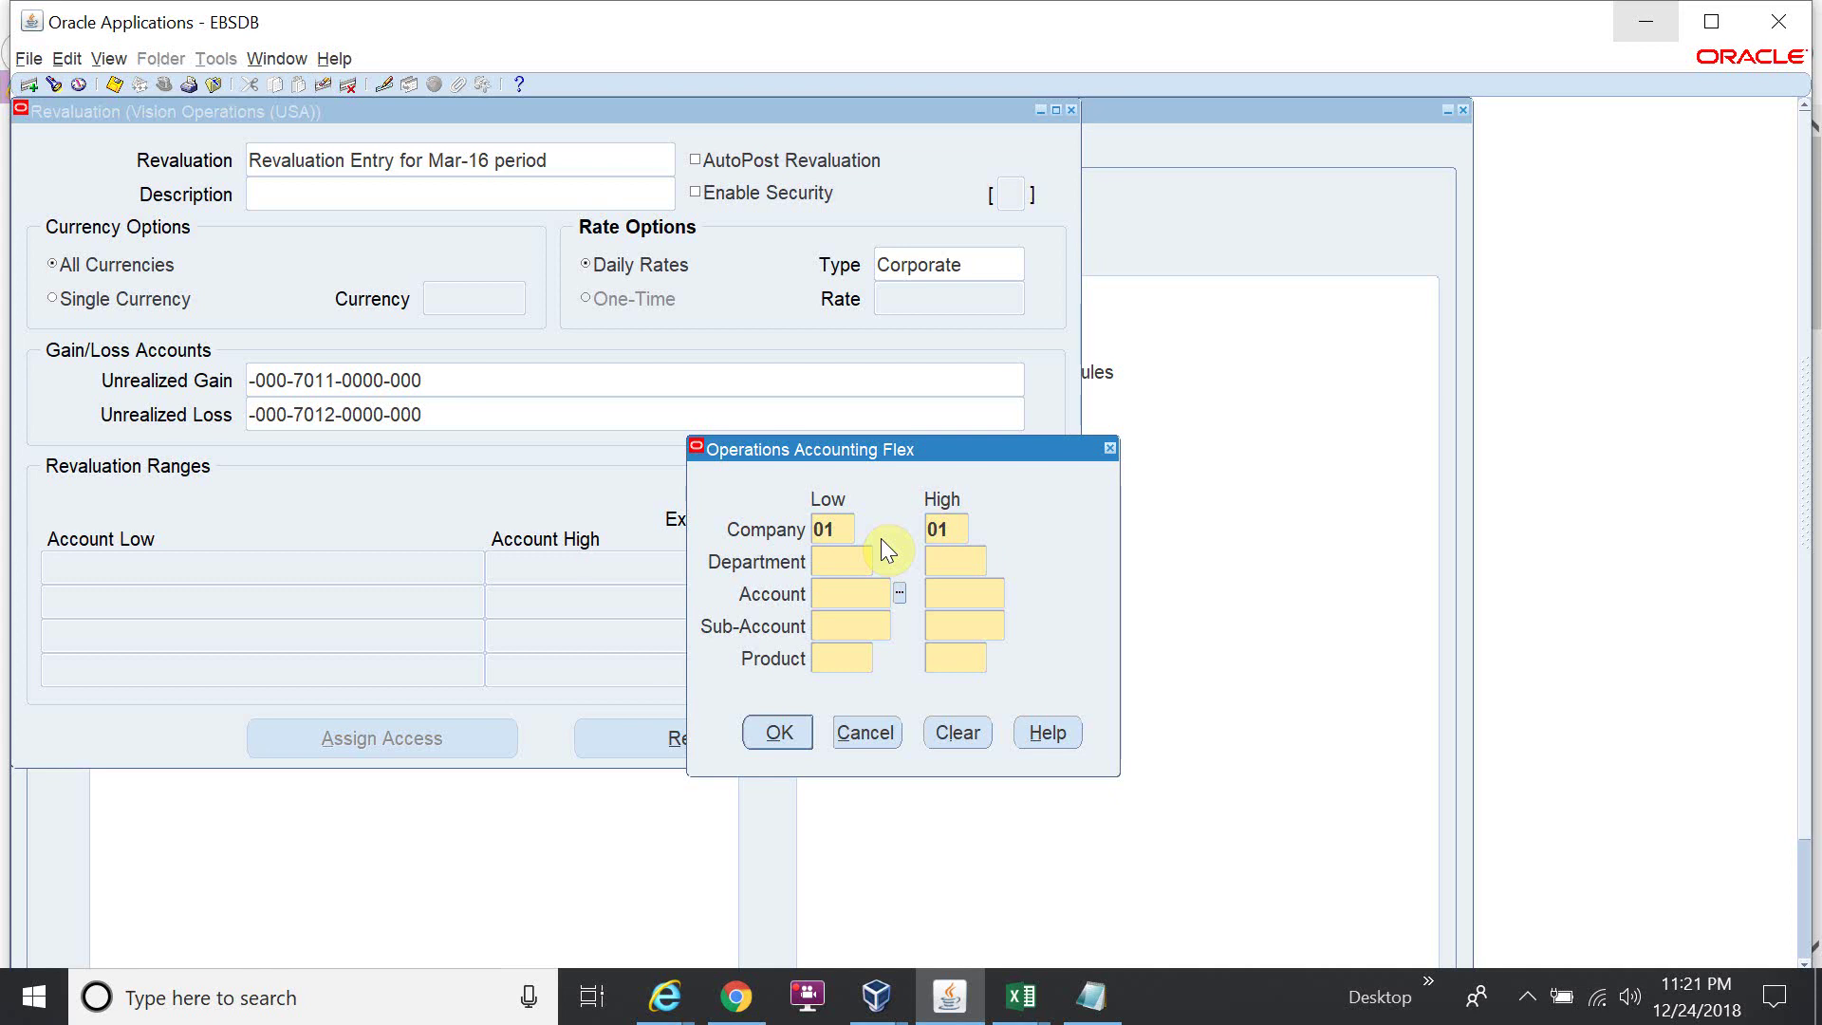
Set the range's low and high department to 000 and both of its account values to 2011
key(shift+Tab)
key(shift+Tab)
text(000)
key(Tab)
key(Tab)
text(2011)
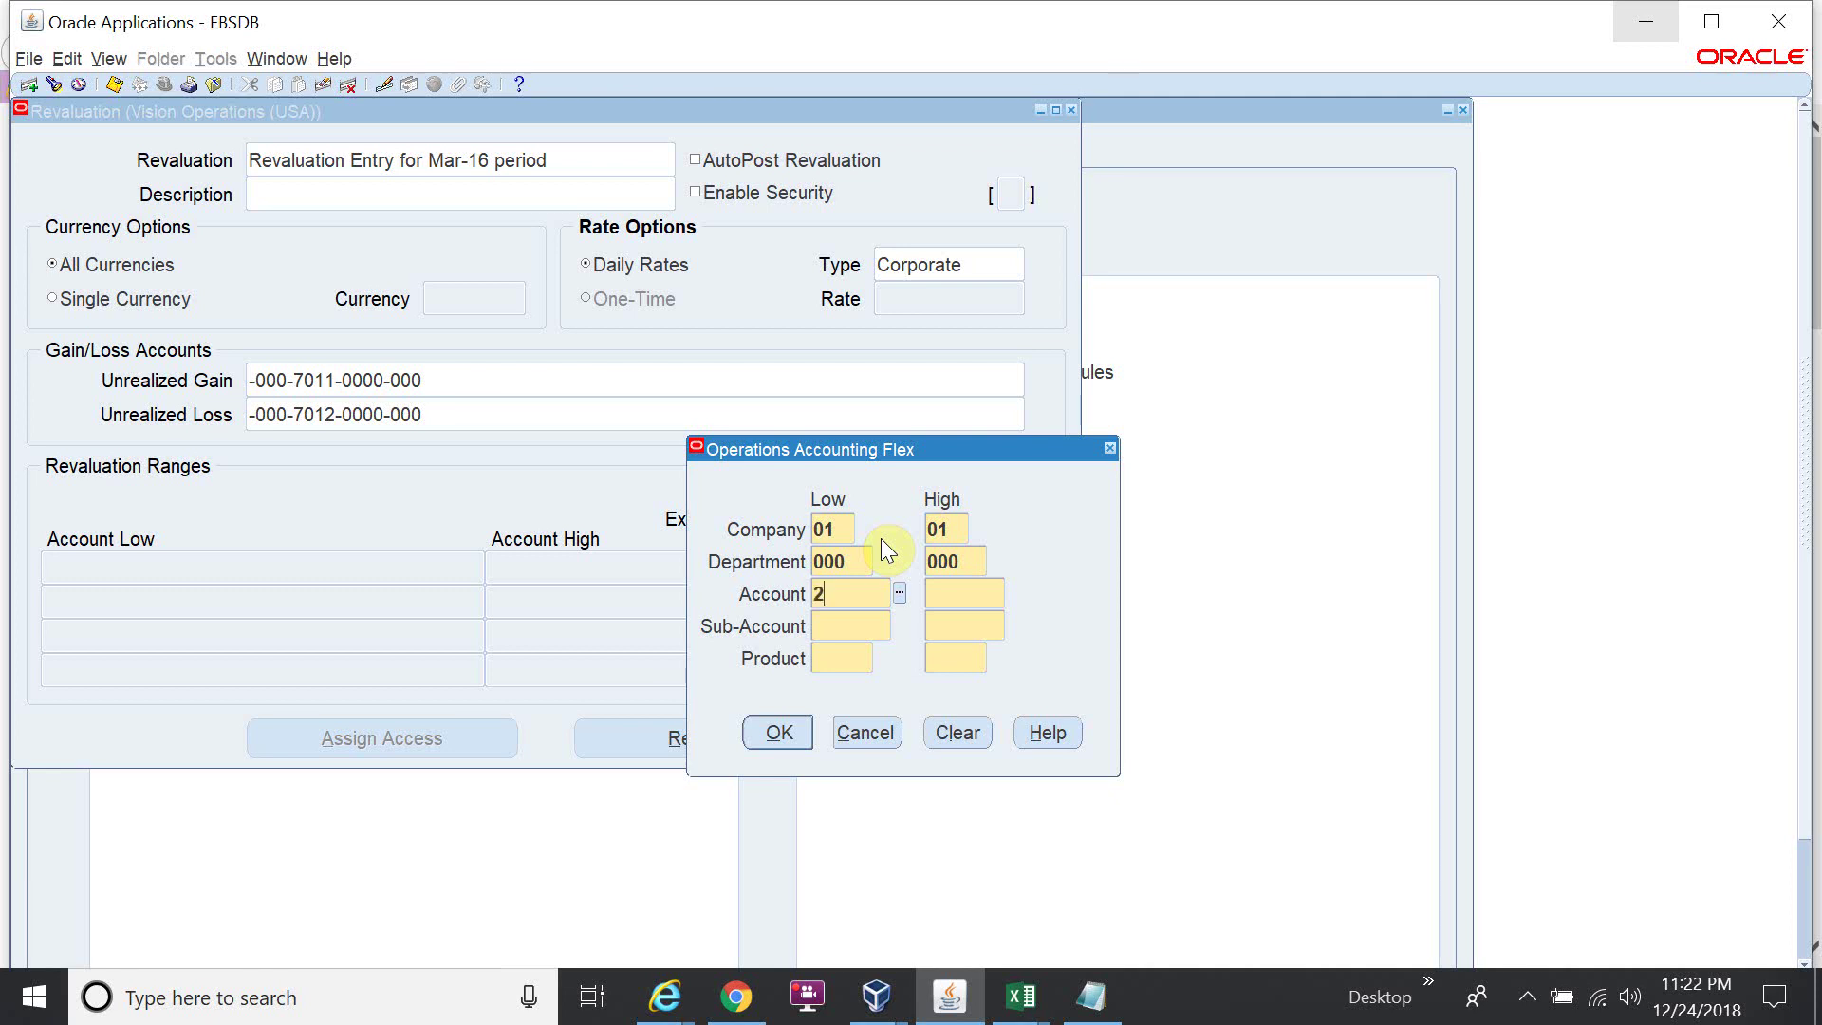
key(Tab)
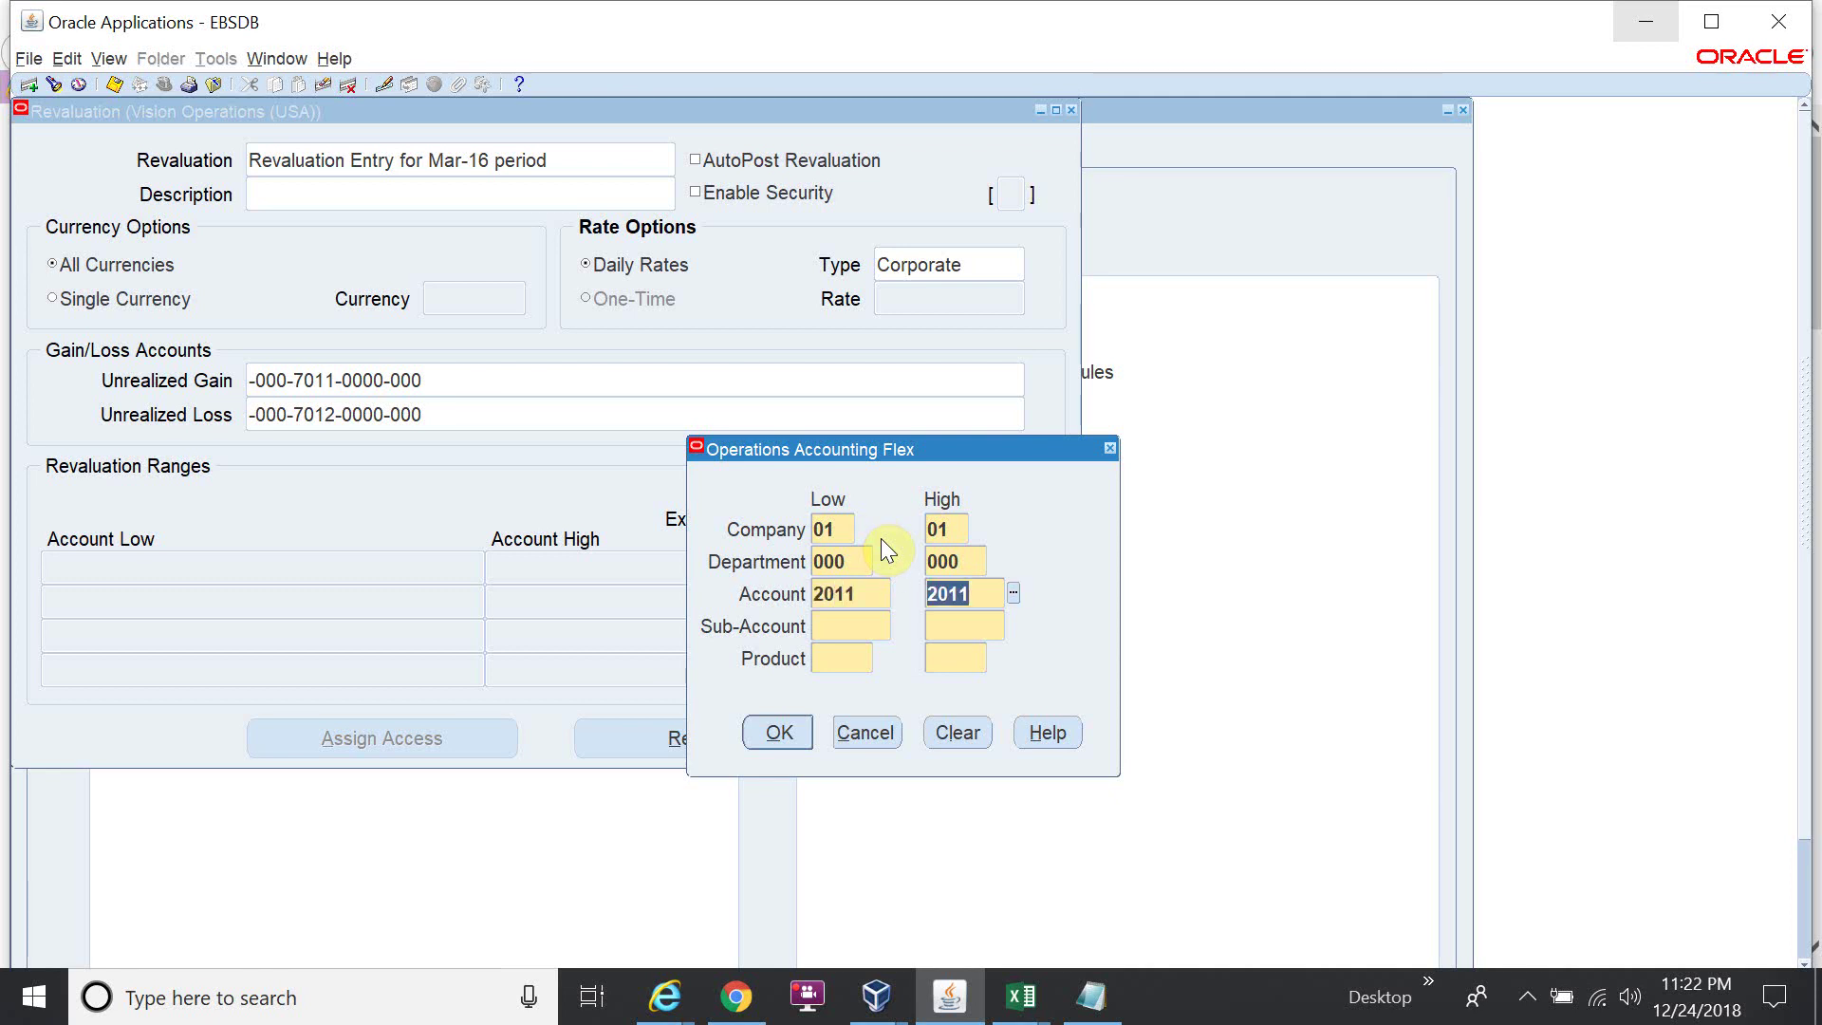
Try account 2000 from the account list as the high account of the range
key(ctrl+l)
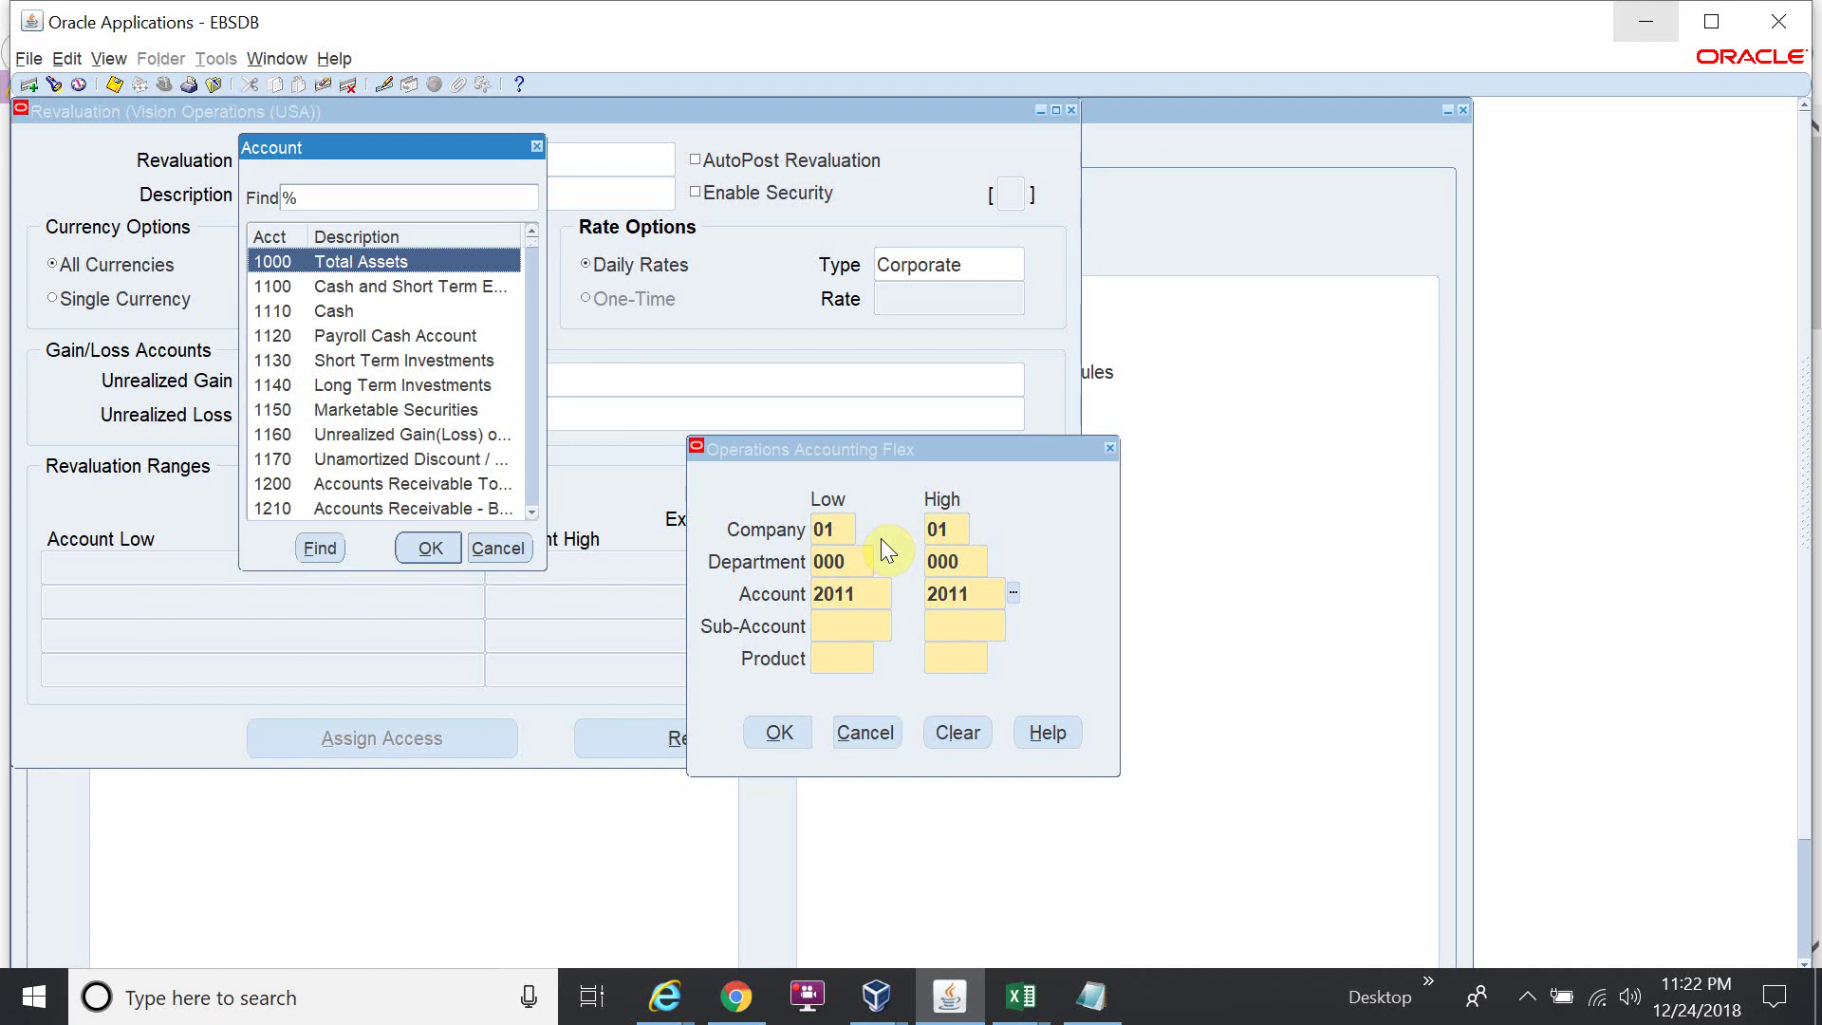
text(2000)
key(Return)
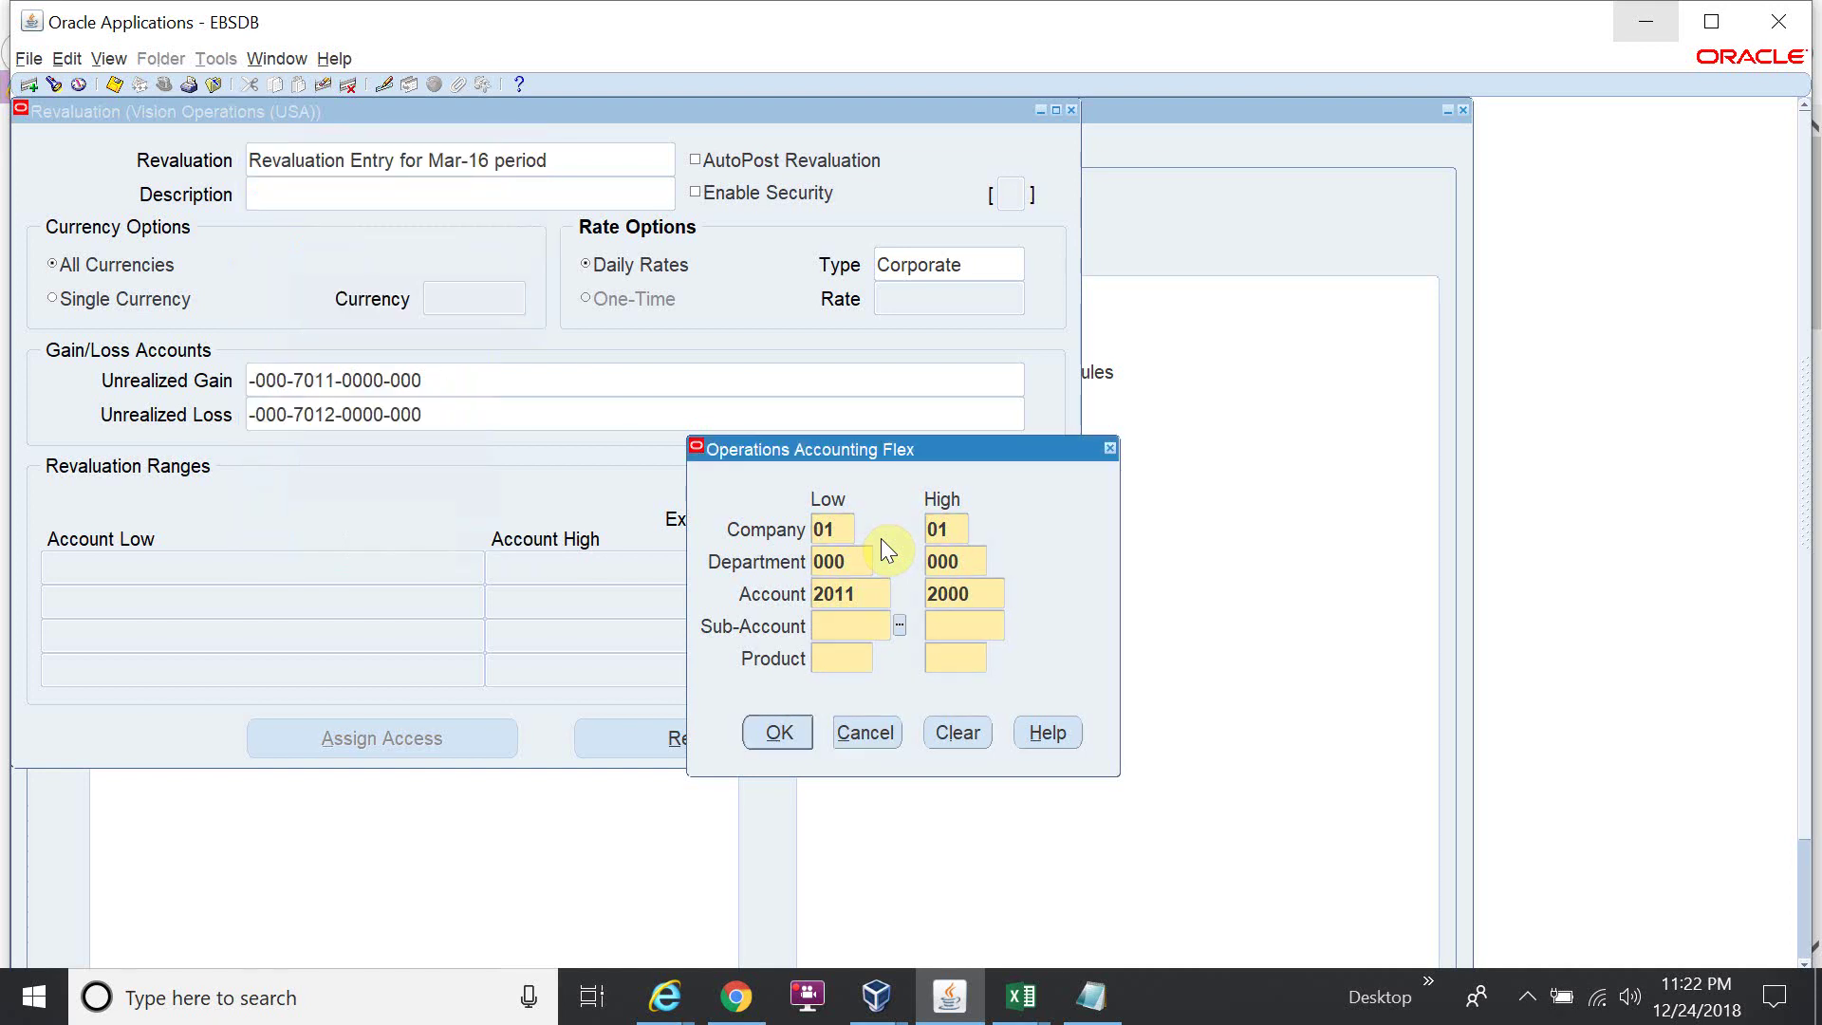
double_click(987, 598)
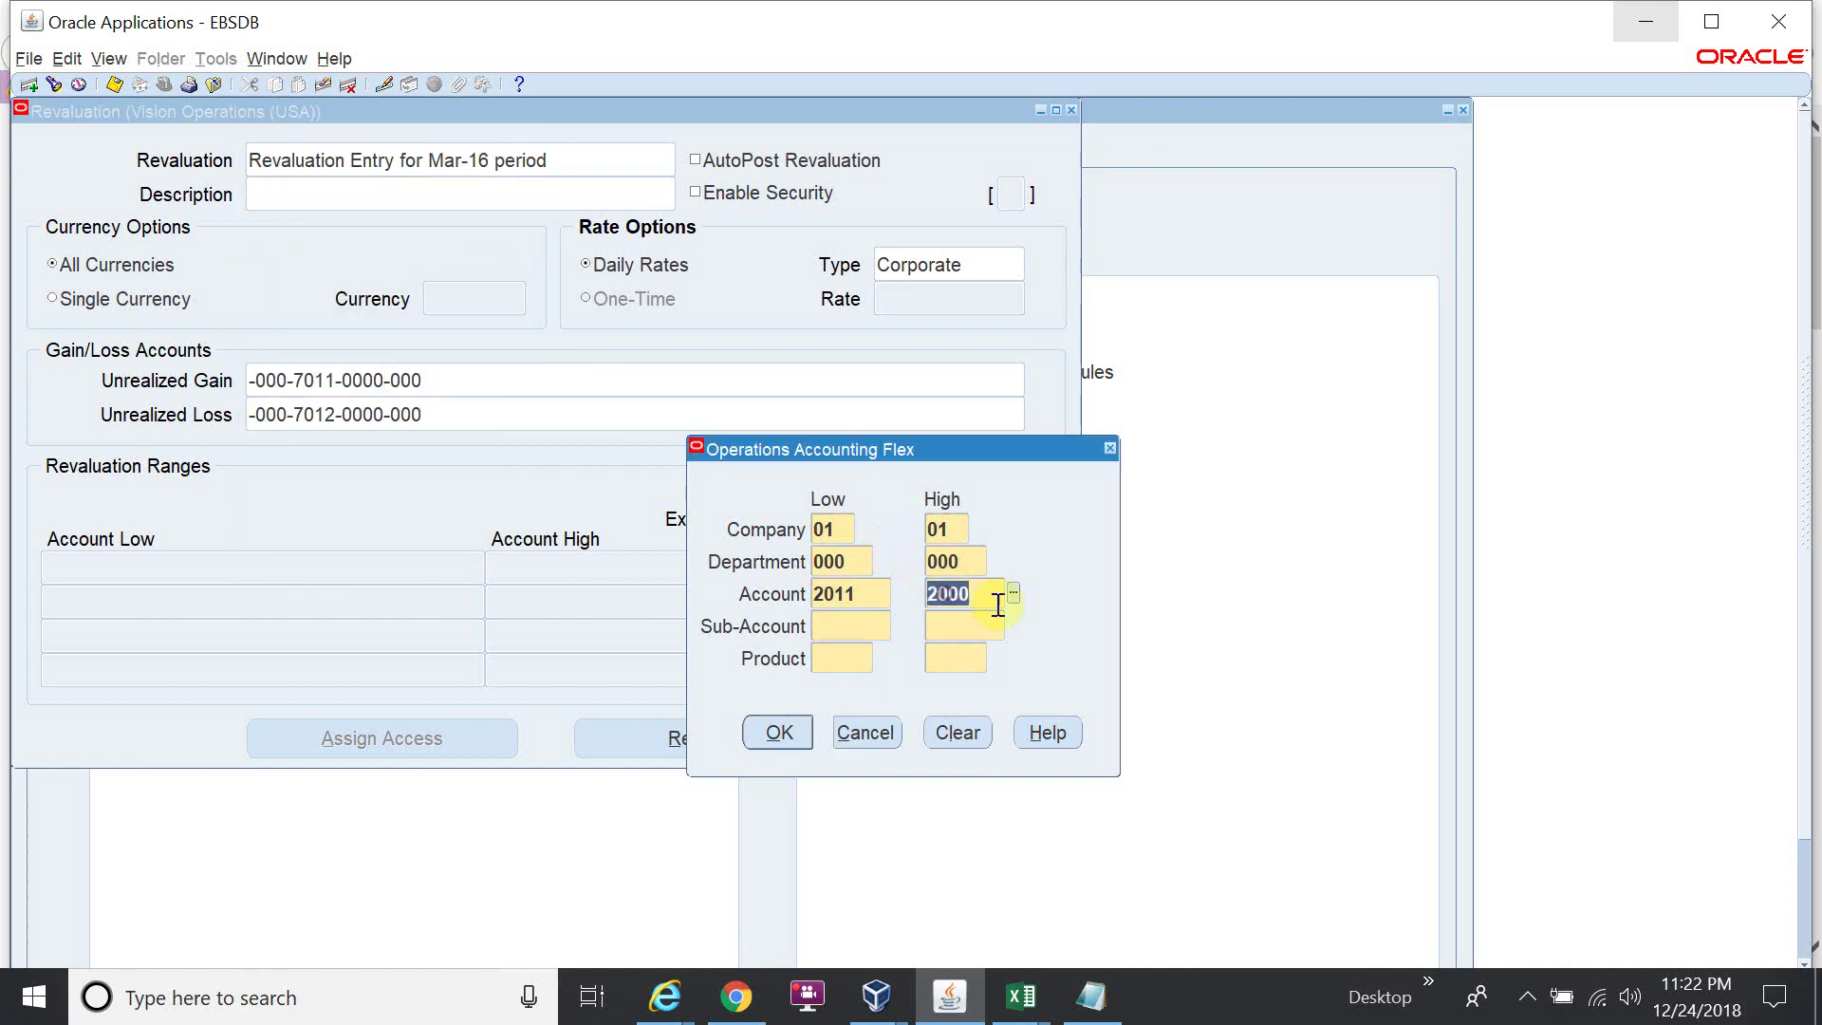
click(997, 605)
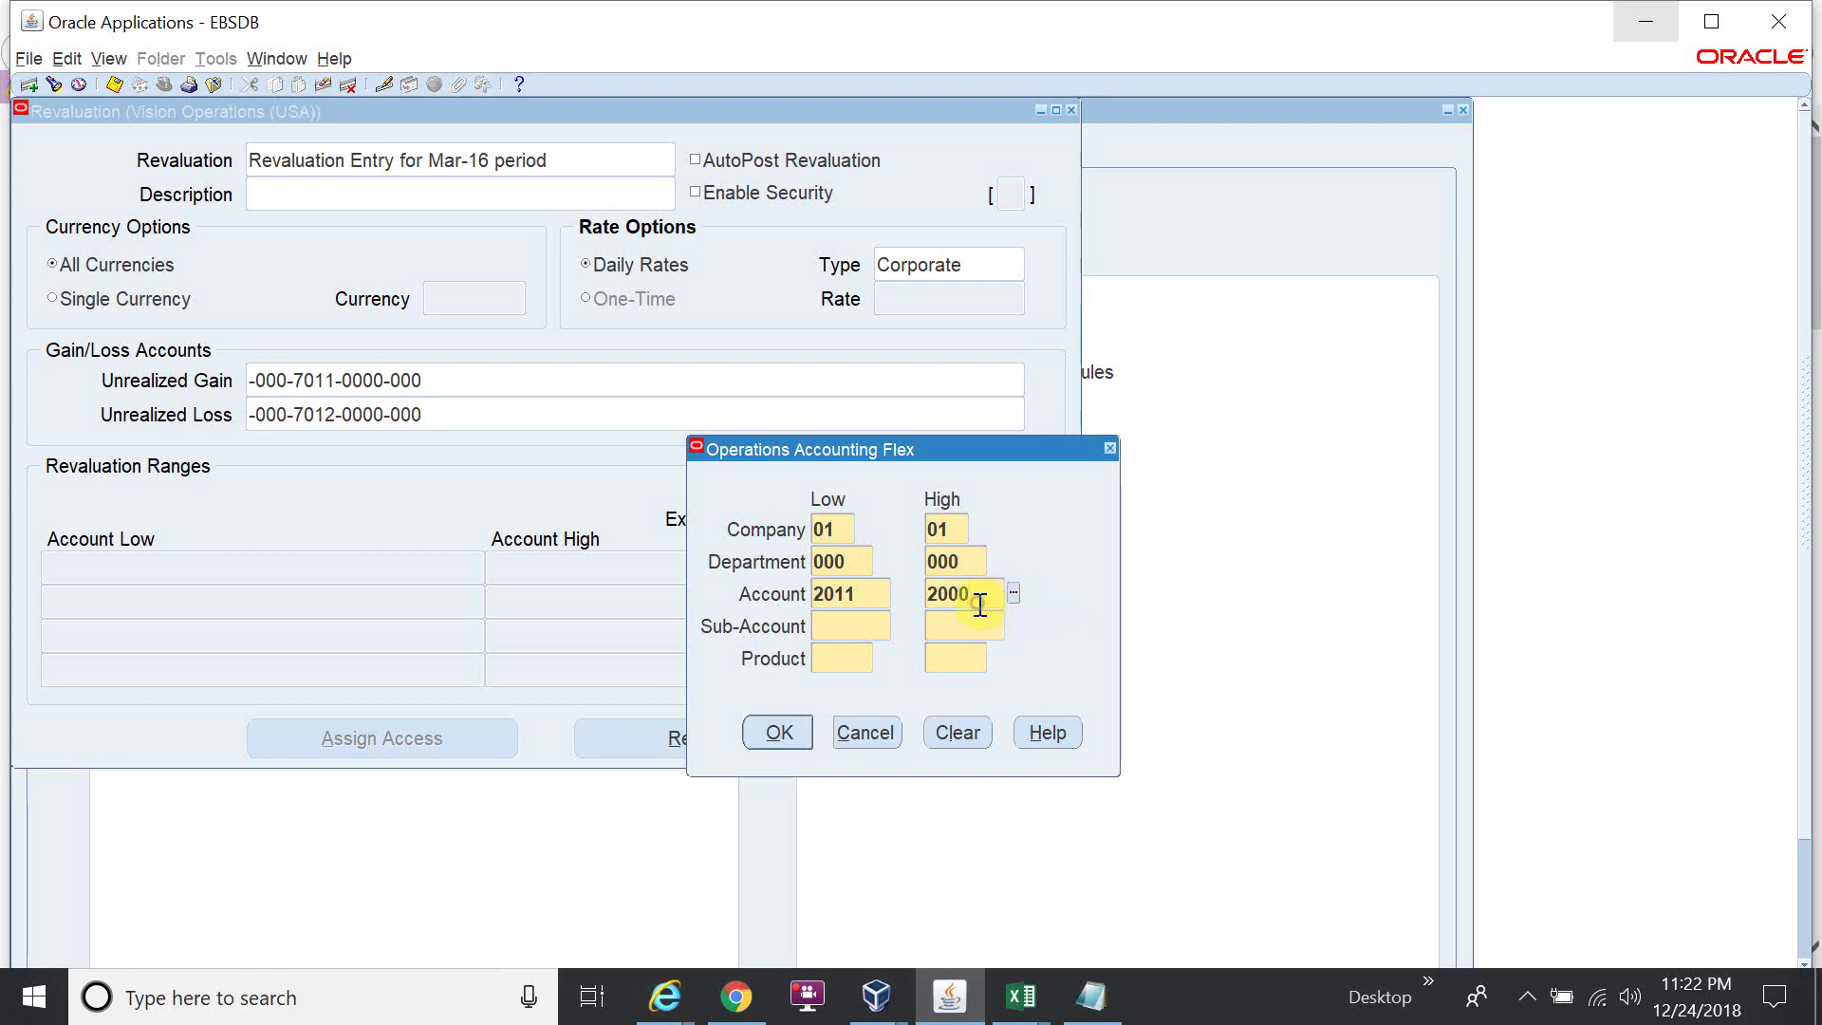
Search the account list for 201% and 2011%, cancel the list and clear the range's high account
click(1012, 594)
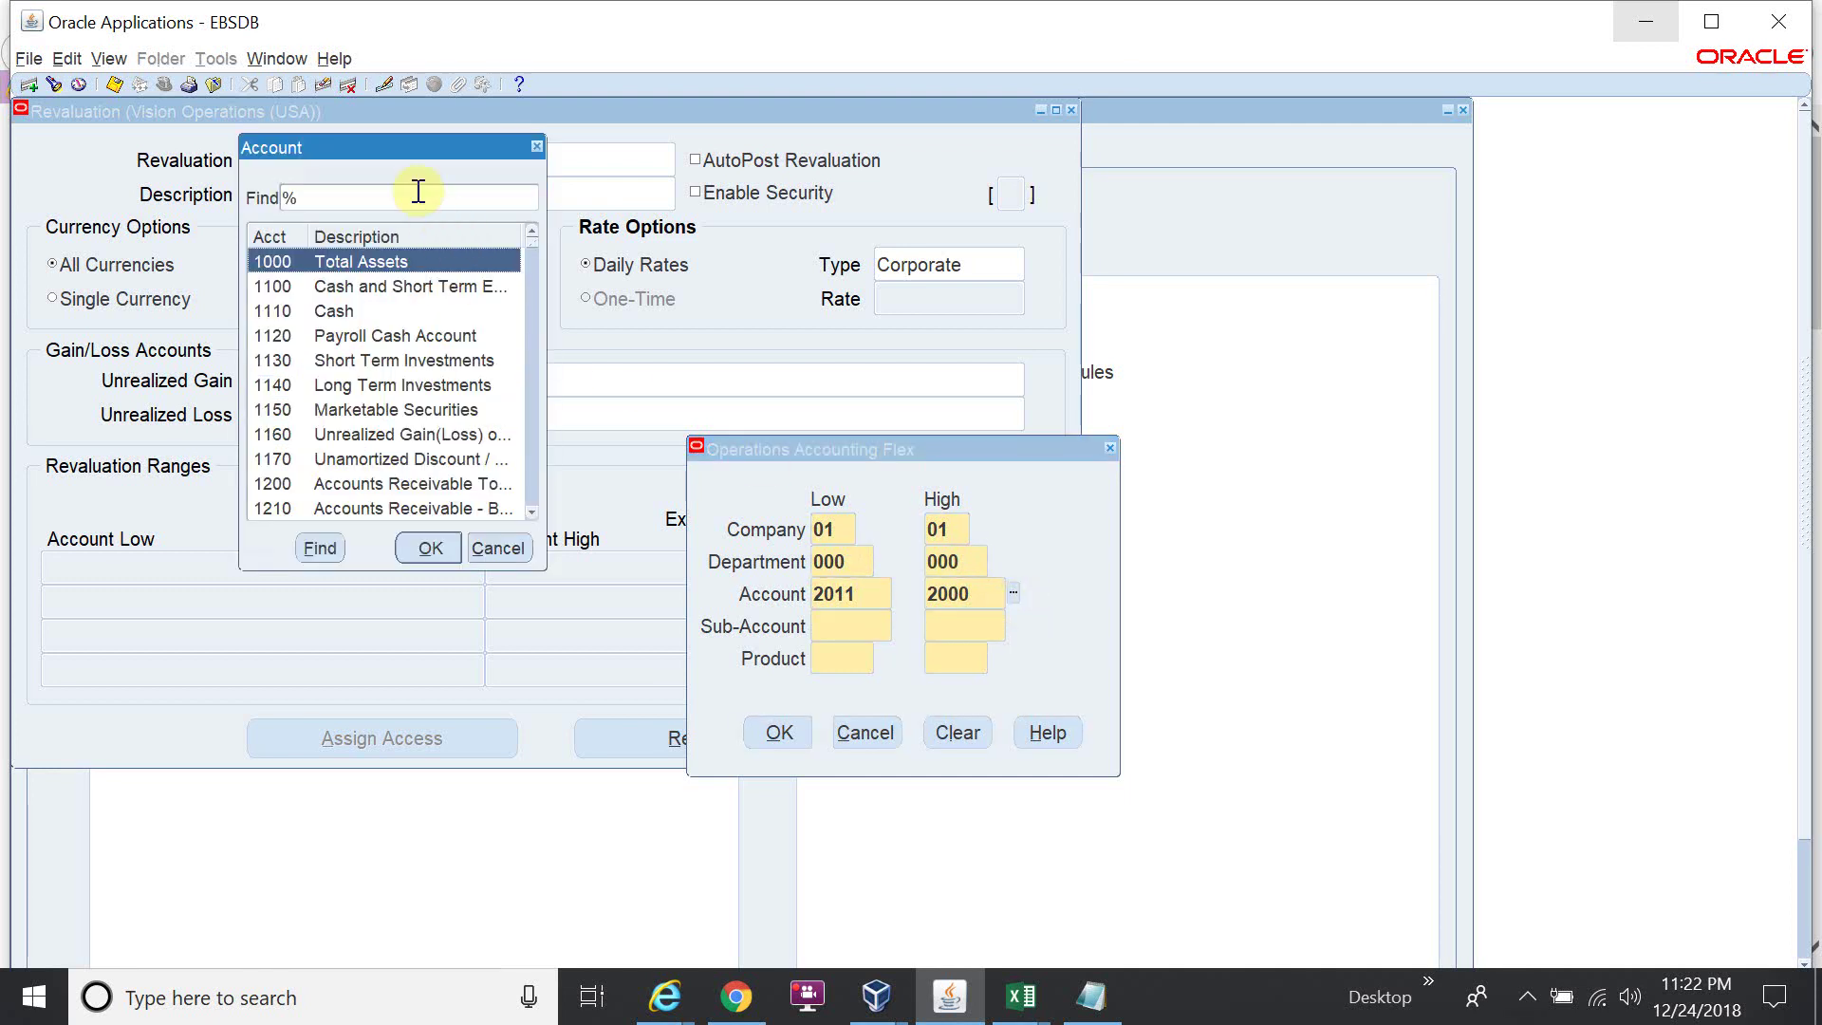
text(201)
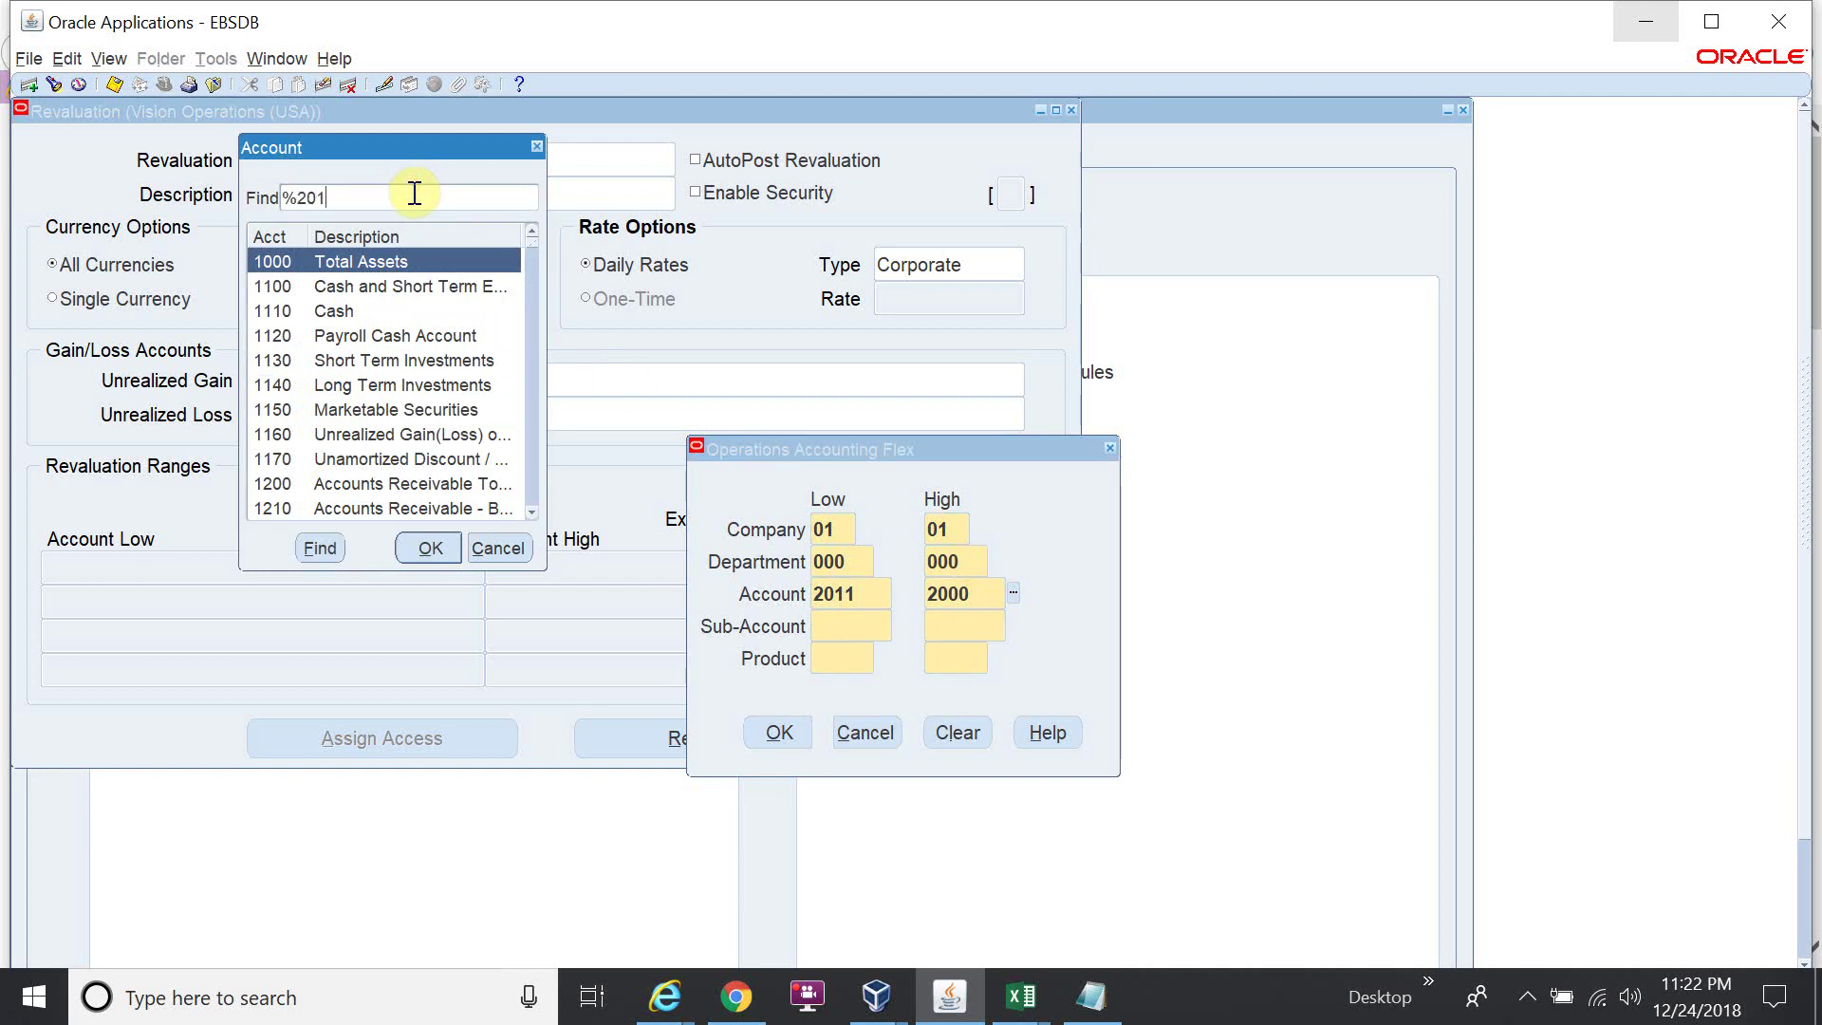
text(%)
key(Return)
click(283, 196)
key(Delete)
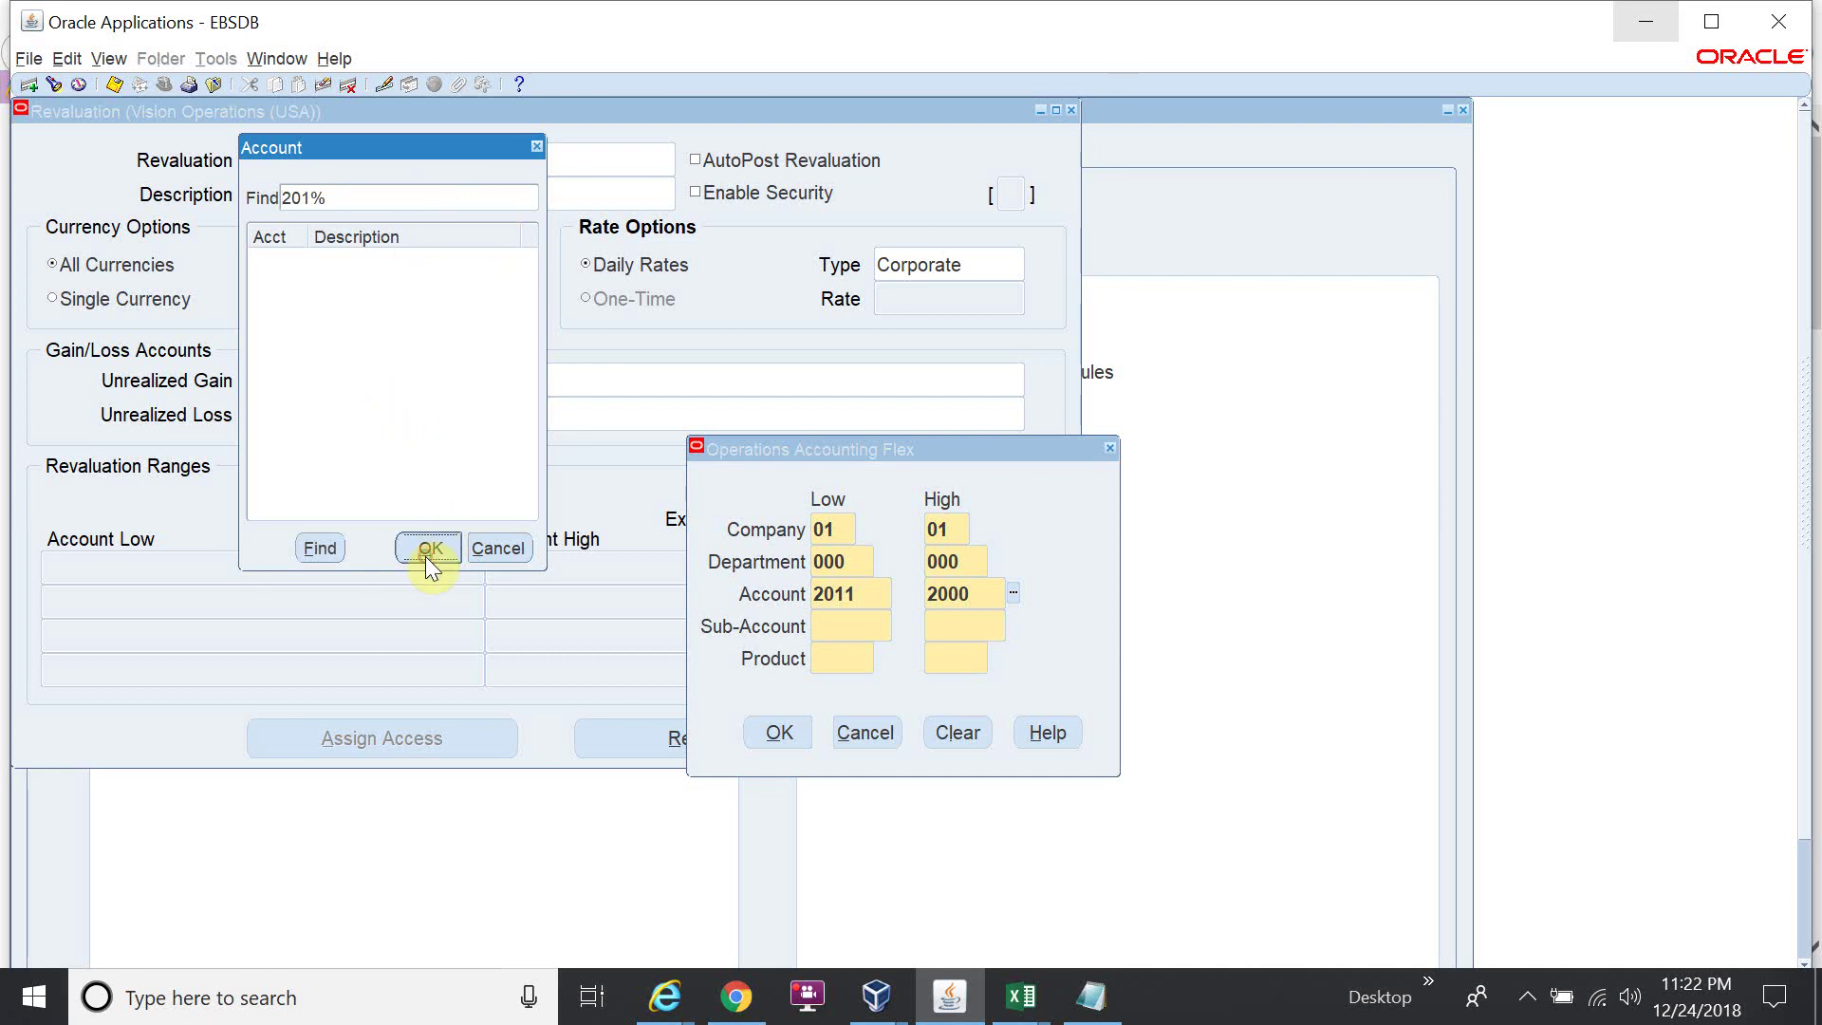
click(321, 199)
text(1)
key(Return)
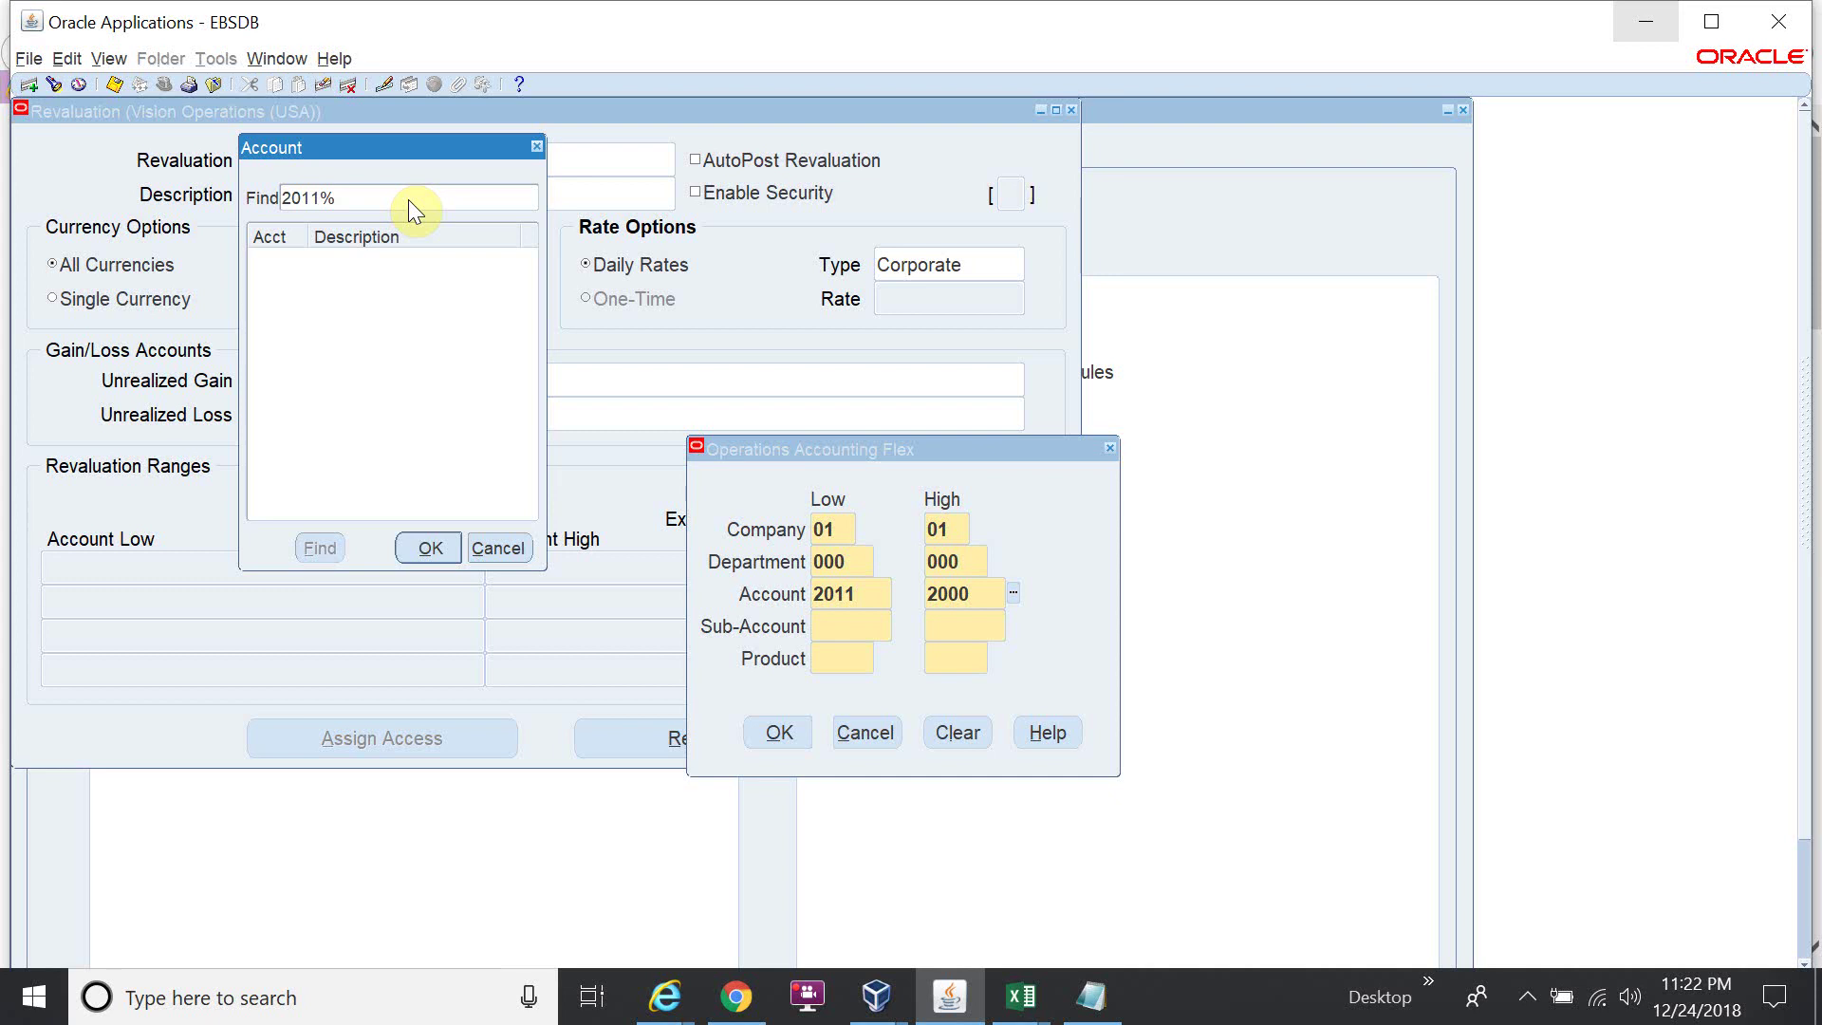
click(497, 549)
key(BackSpace)
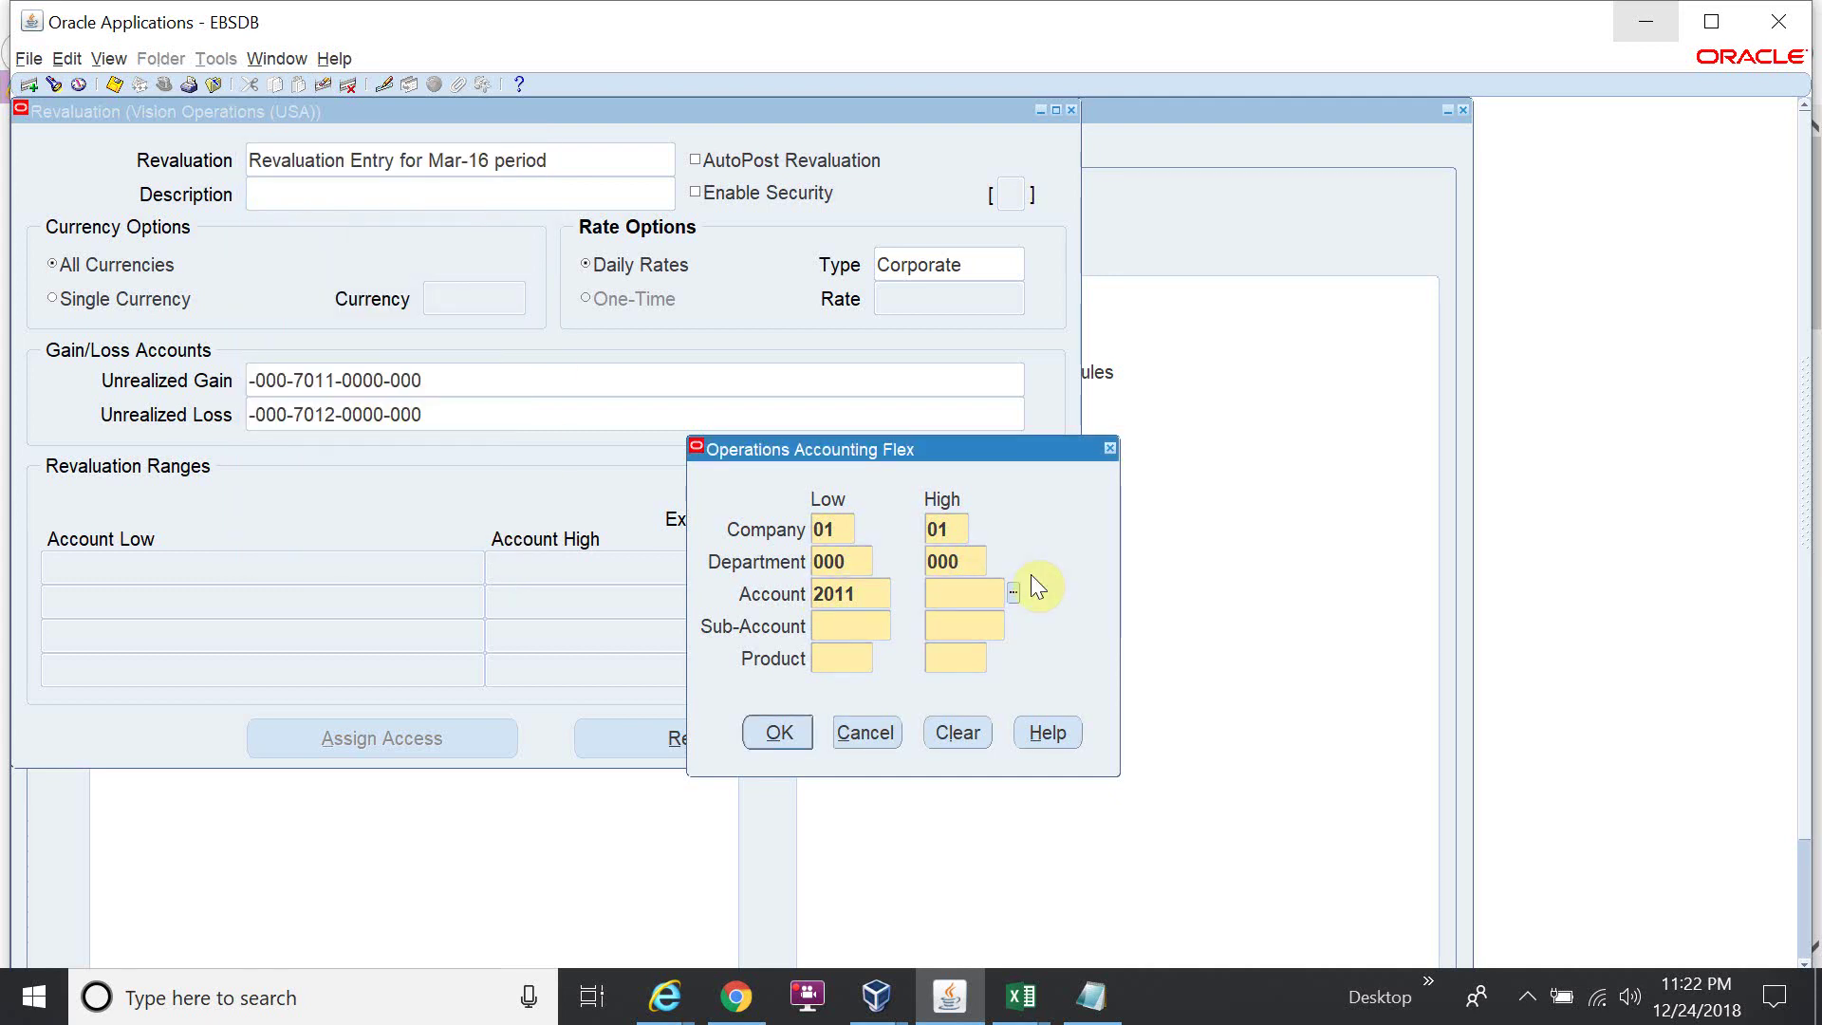
Search the high account's value list again for %201% and empty the search text
key(ctrl+l)
text(201%)
key(Return)
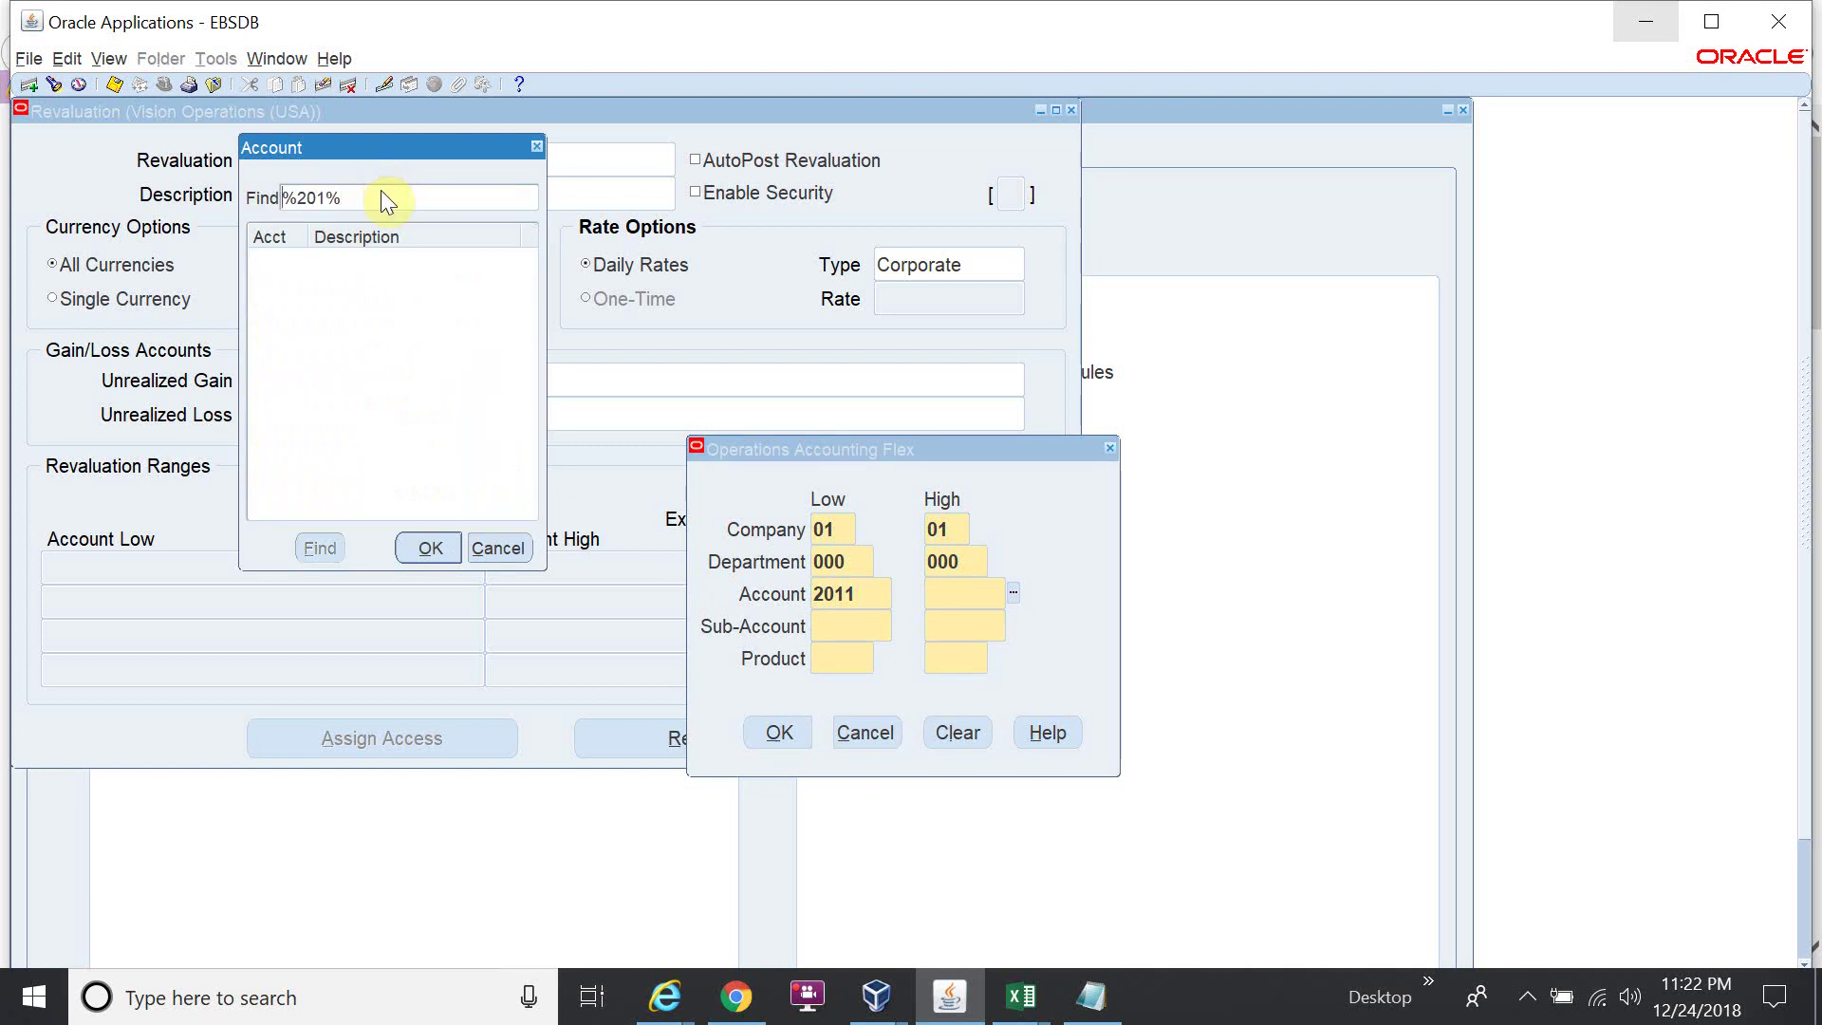
click(293, 195)
key(BackSpace)
key(Return)
click(379, 199)
key(BackSpace)
key(BackSpace)
key(BackSpace)
key(BackSpace)
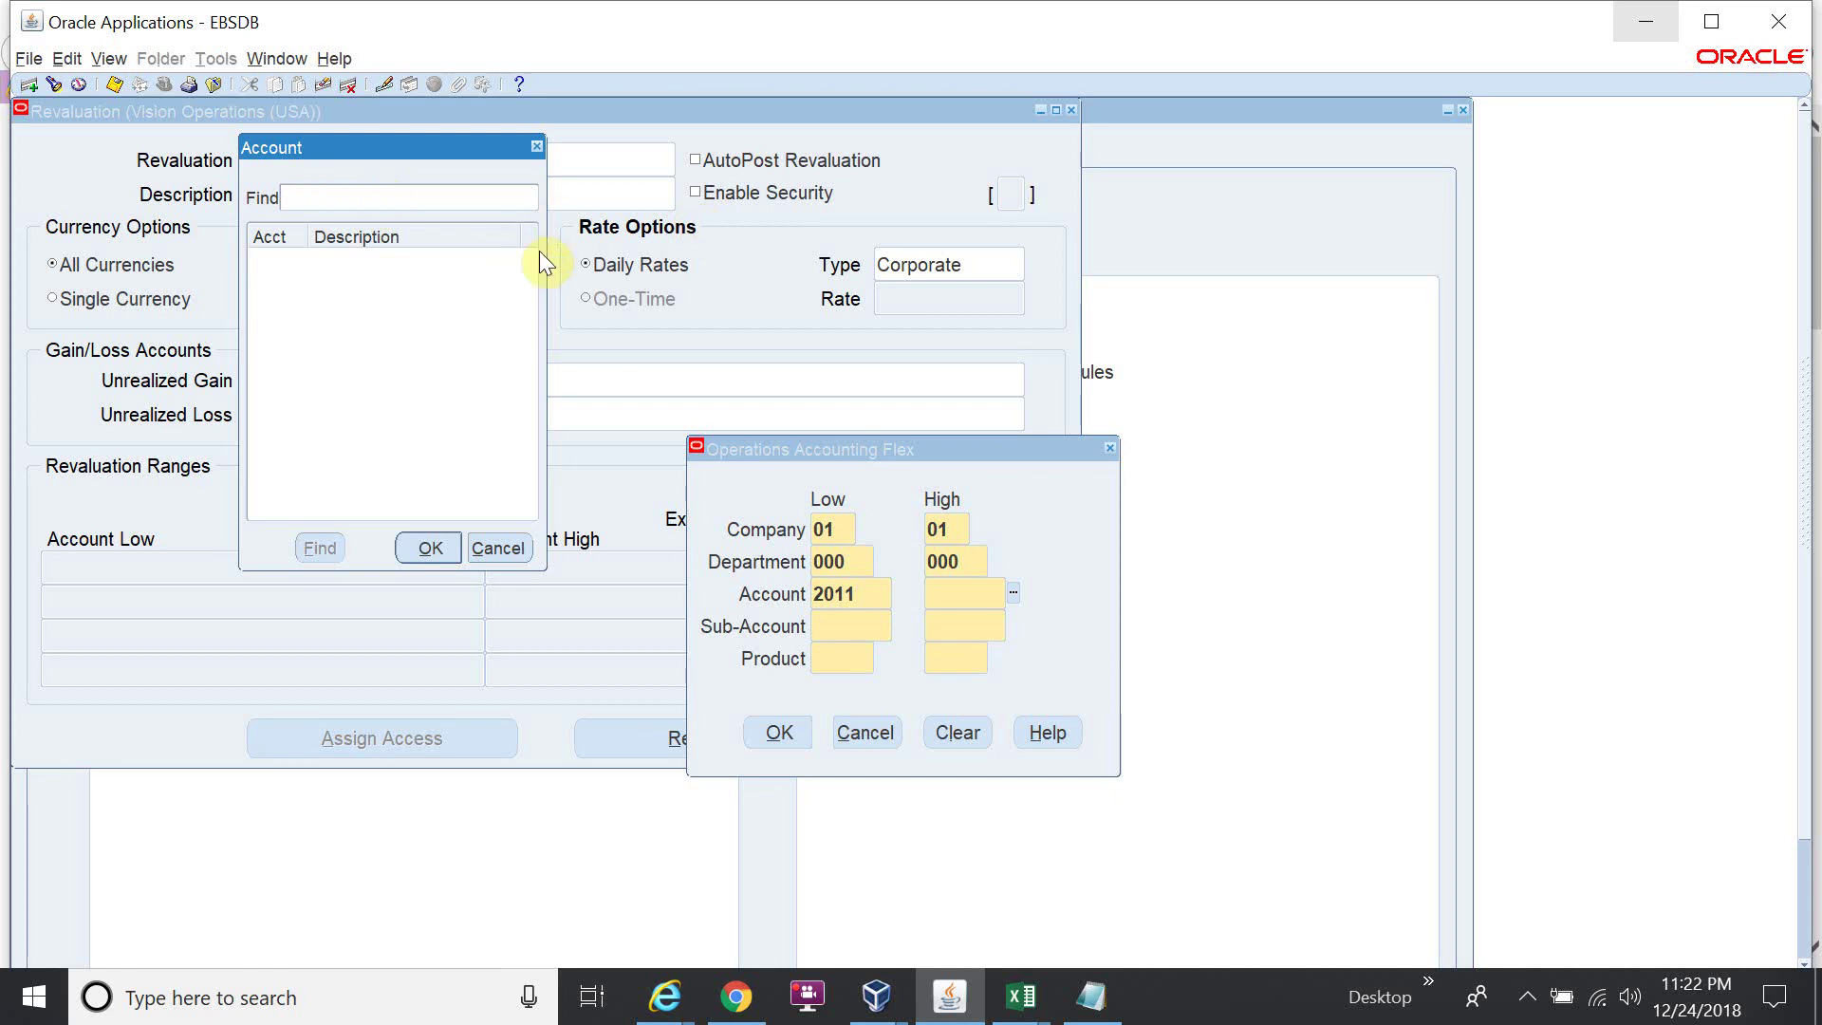
Cancel the account list and set the range's high account to 2011
click(503, 548)
text(2011)
key(Tab)
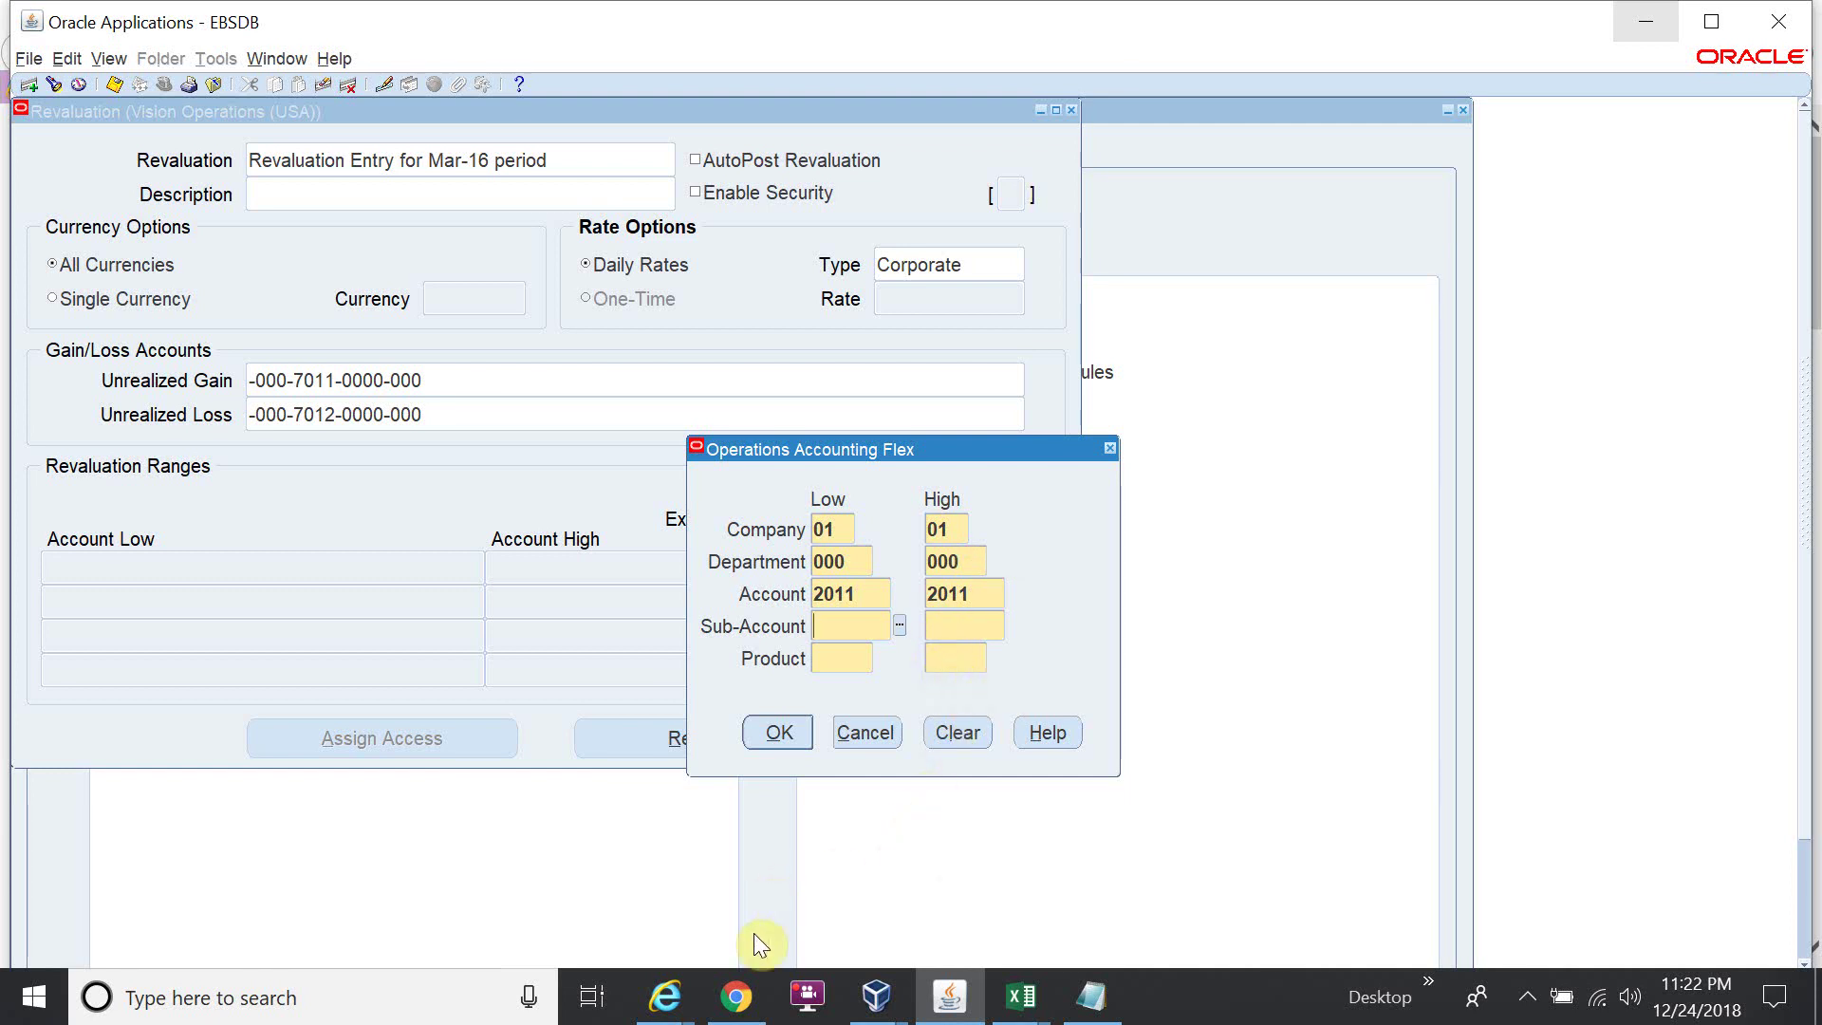
Switch to Internet Explorer to look over the Journal Import Execution Report, and return to Oracle Applications
mouse_move(666, 994)
click(1320, 924)
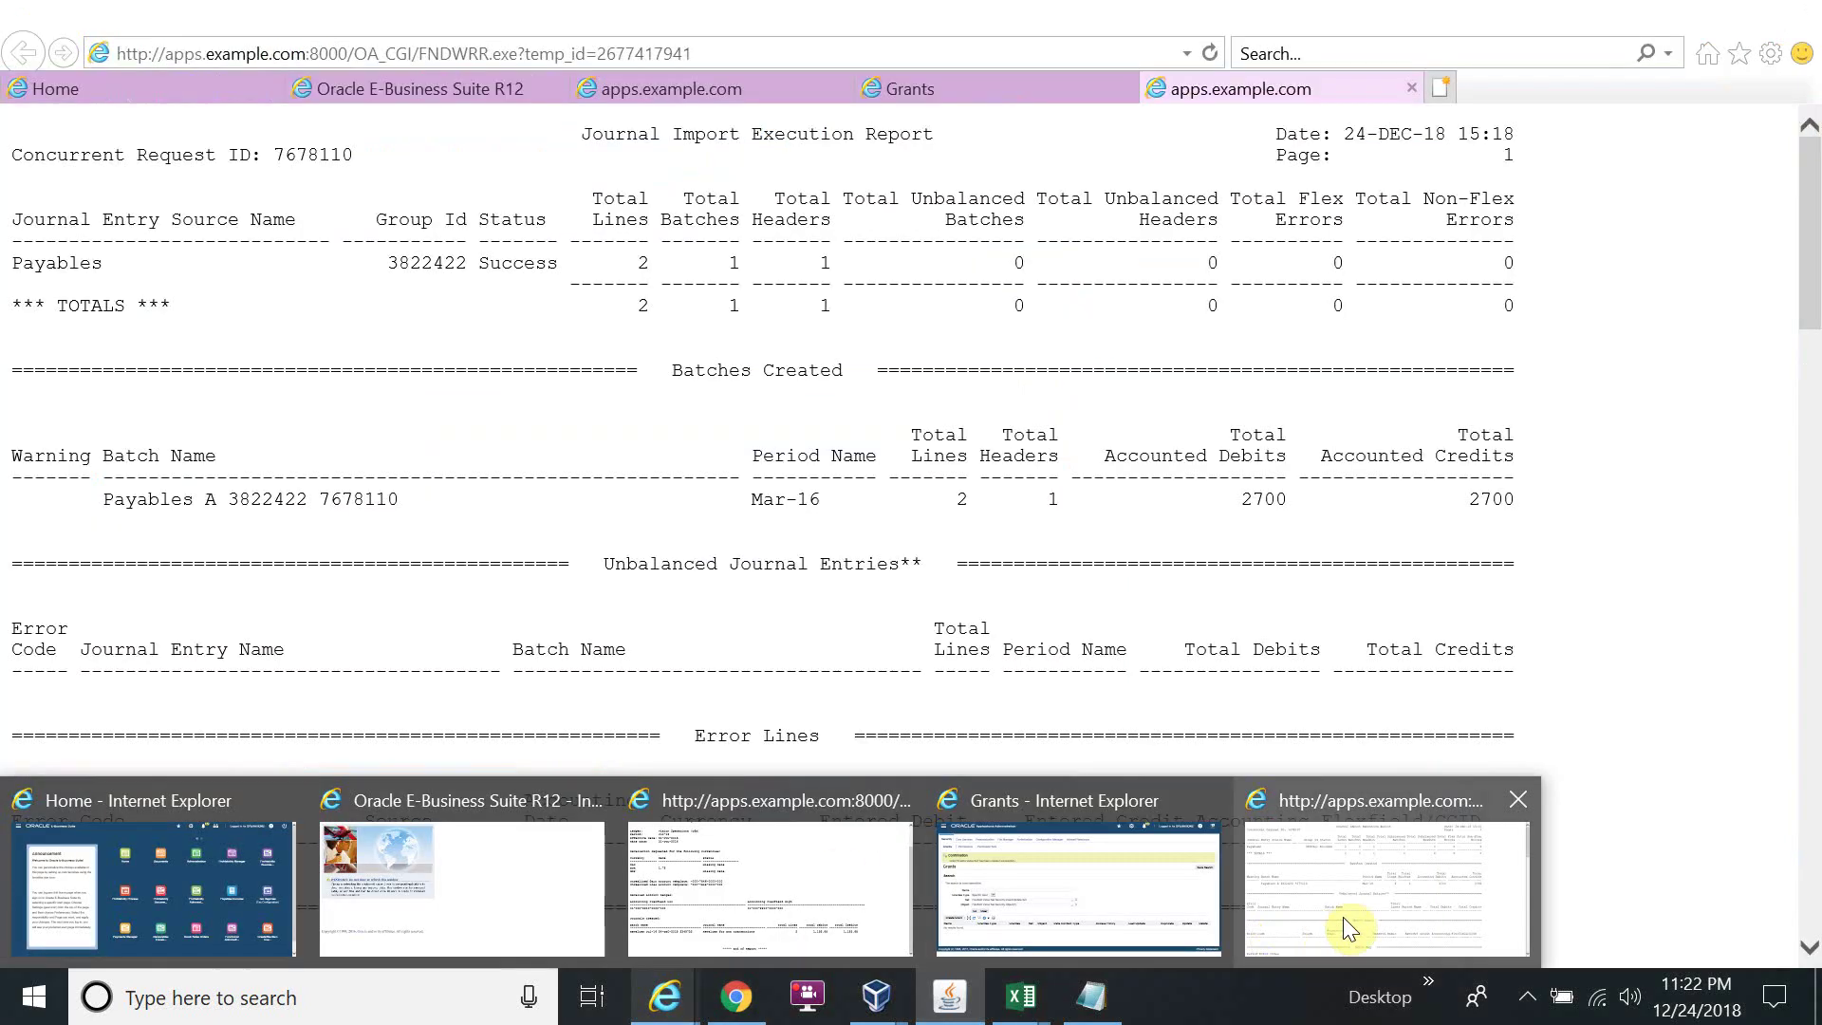
scroll(1258, 675, up, 5)
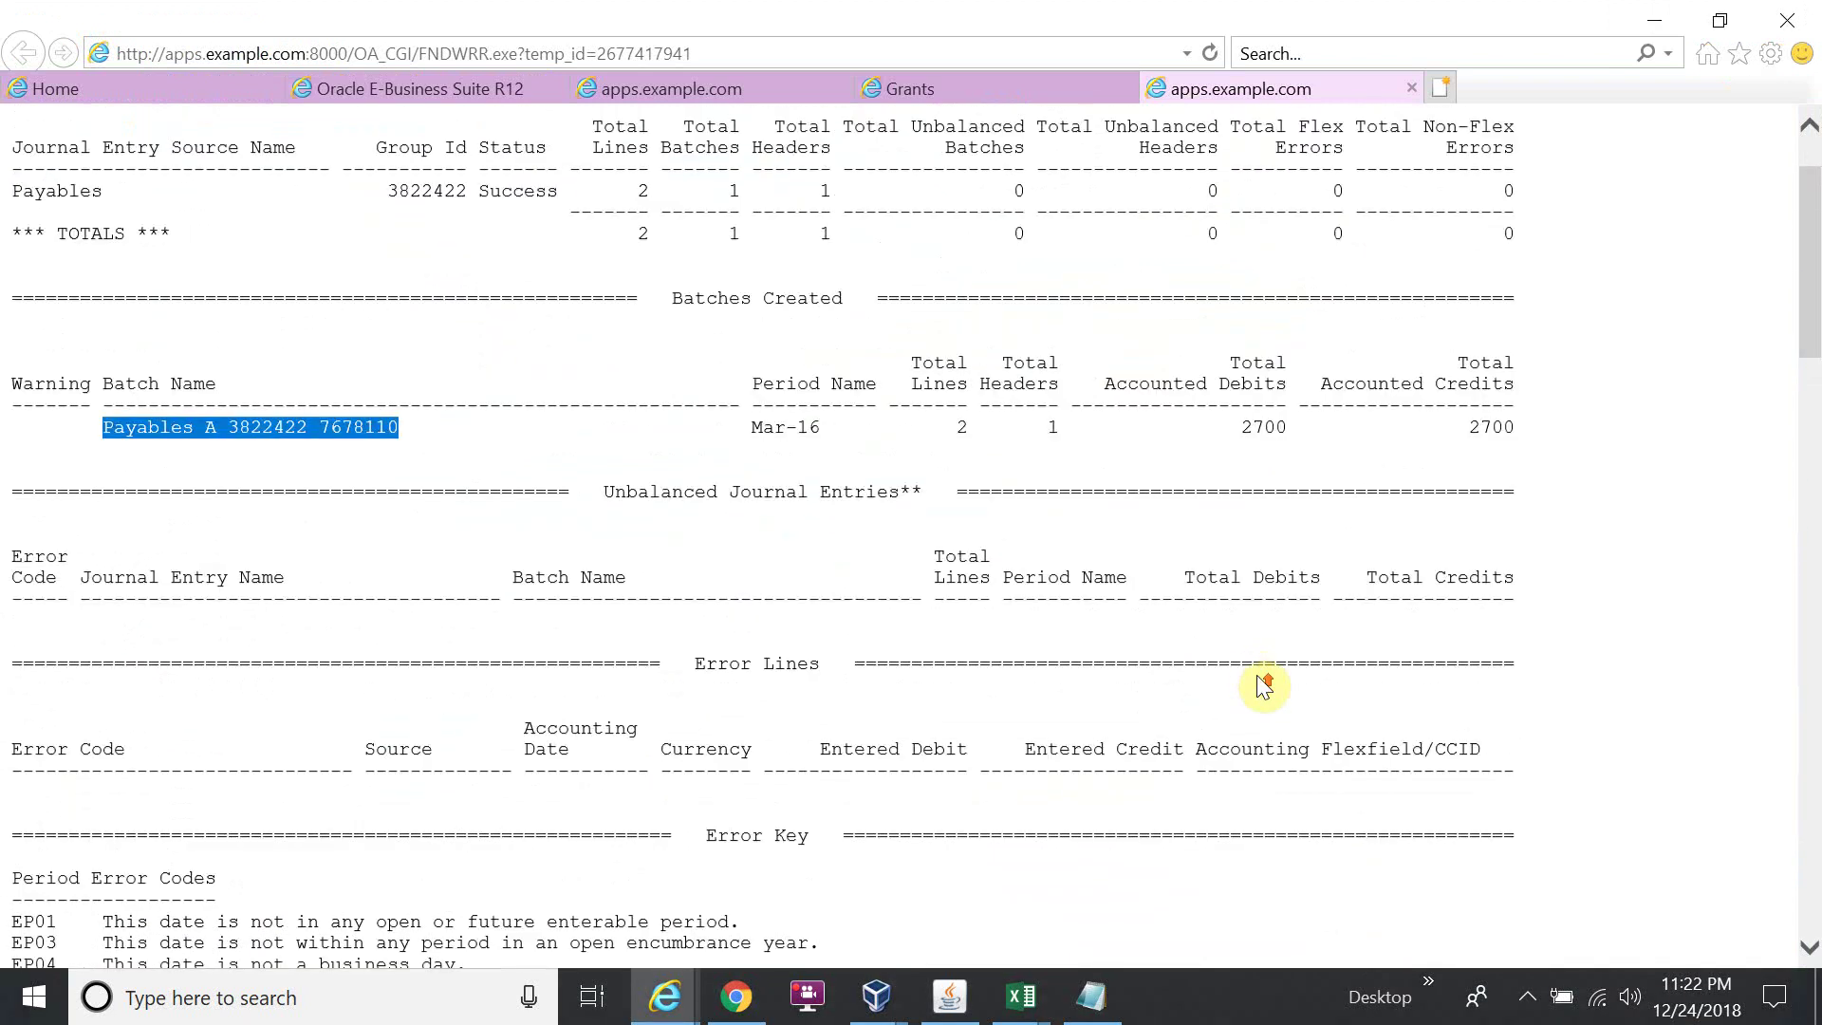
click(1659, 21)
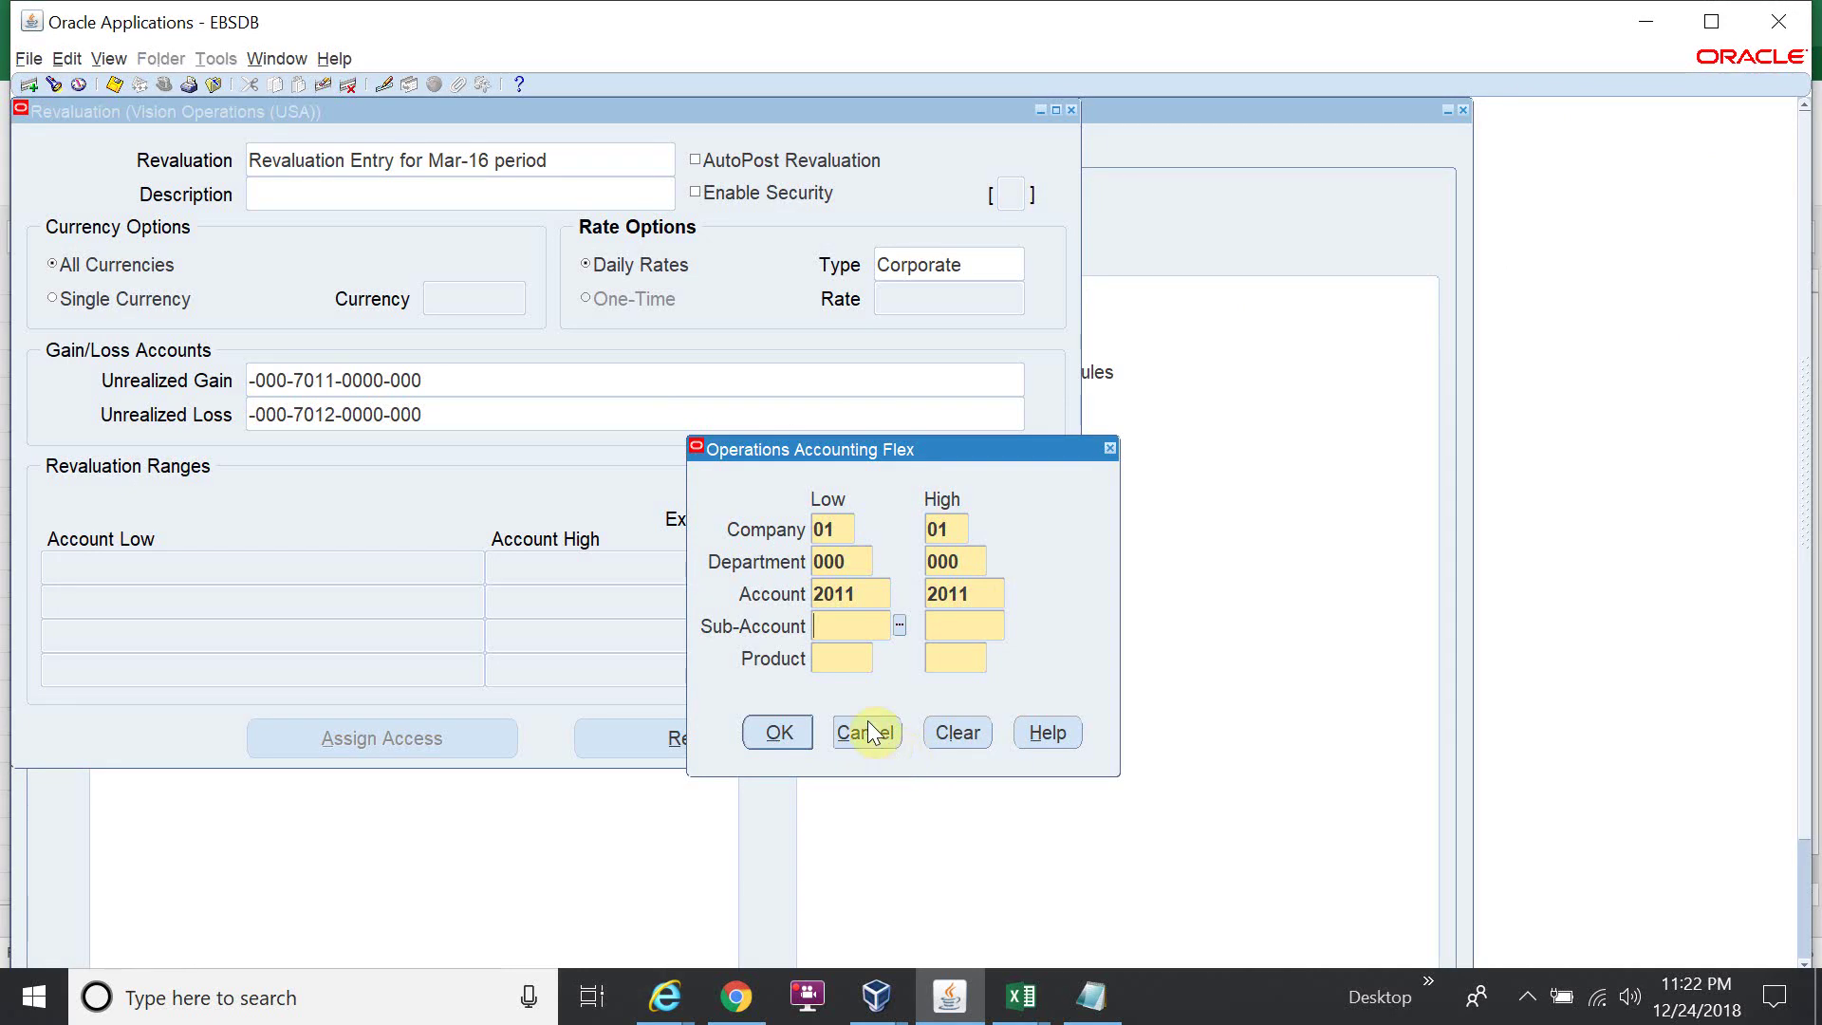
Set the range's low and high sub-account to 0000 and product to 000, and accept the account range
text(0000)
key(Tab)
text(0000)
key(Tab)
text(000)
key(Tab)
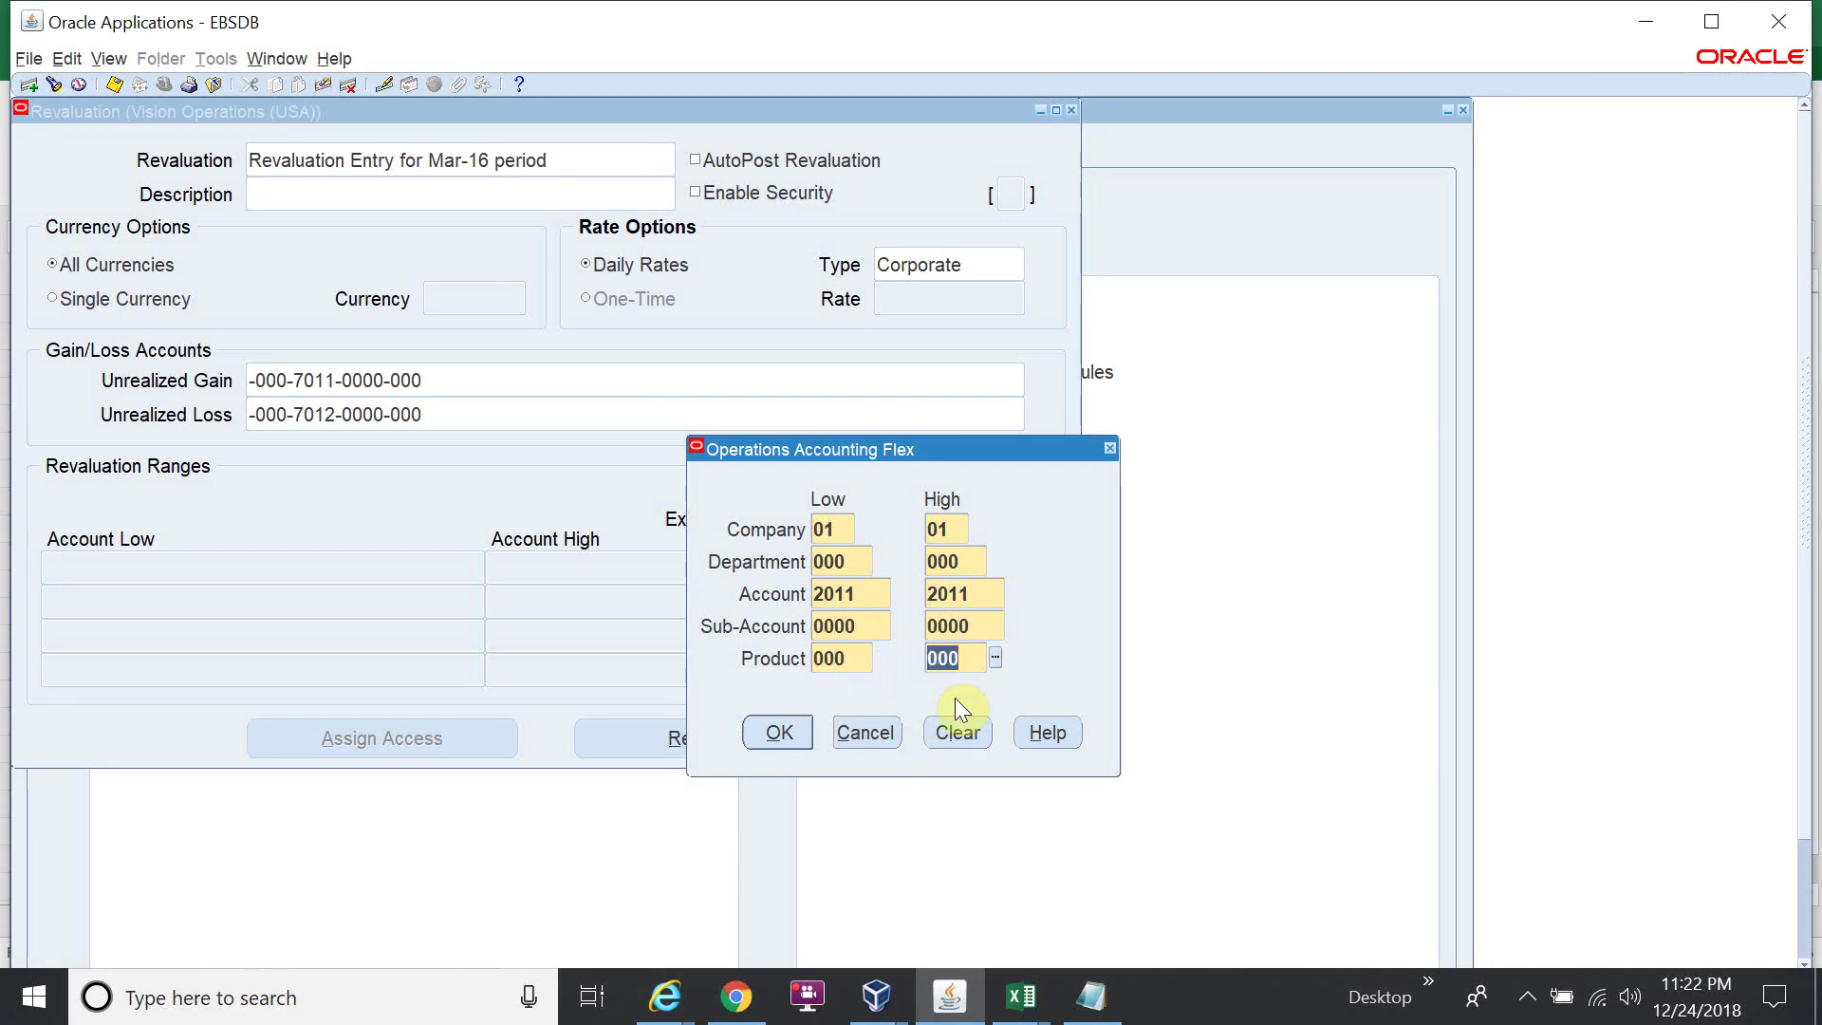
key(Return)
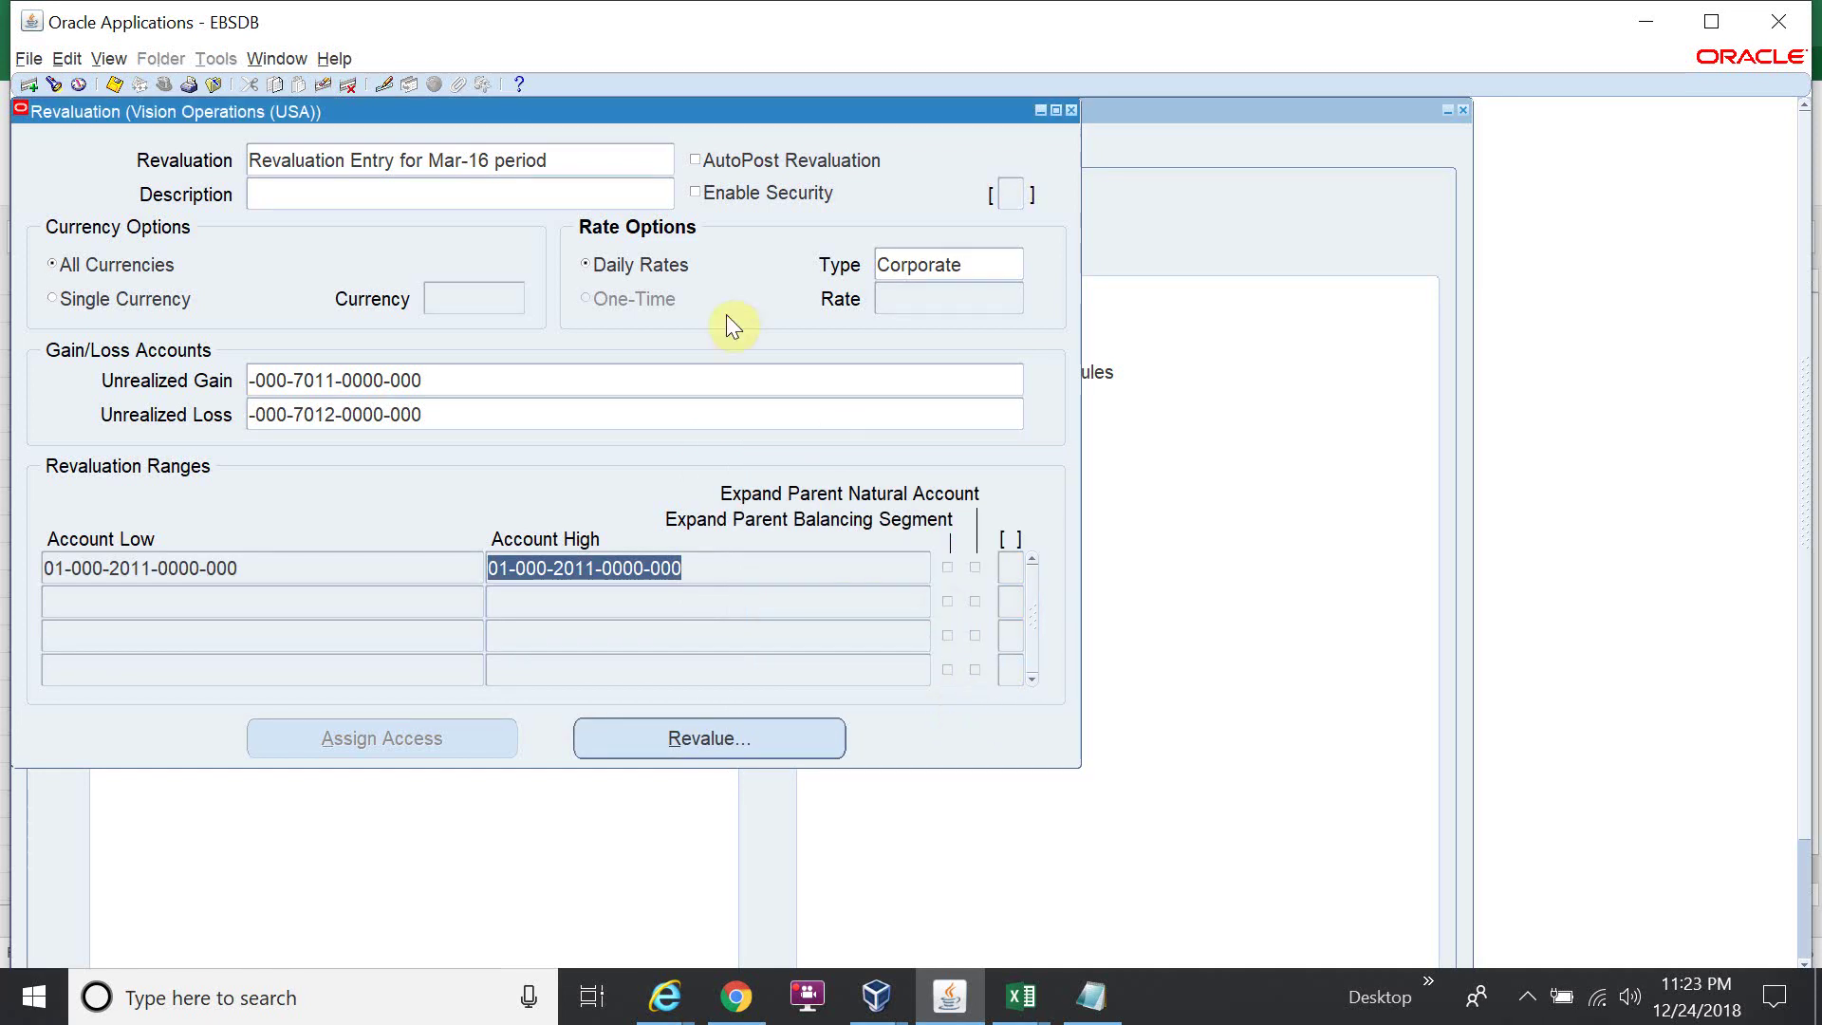
Copy the revaluation's name and close the Revaluation form
click(593, 166)
key(ctrl+c)
key(ctrl+F4)
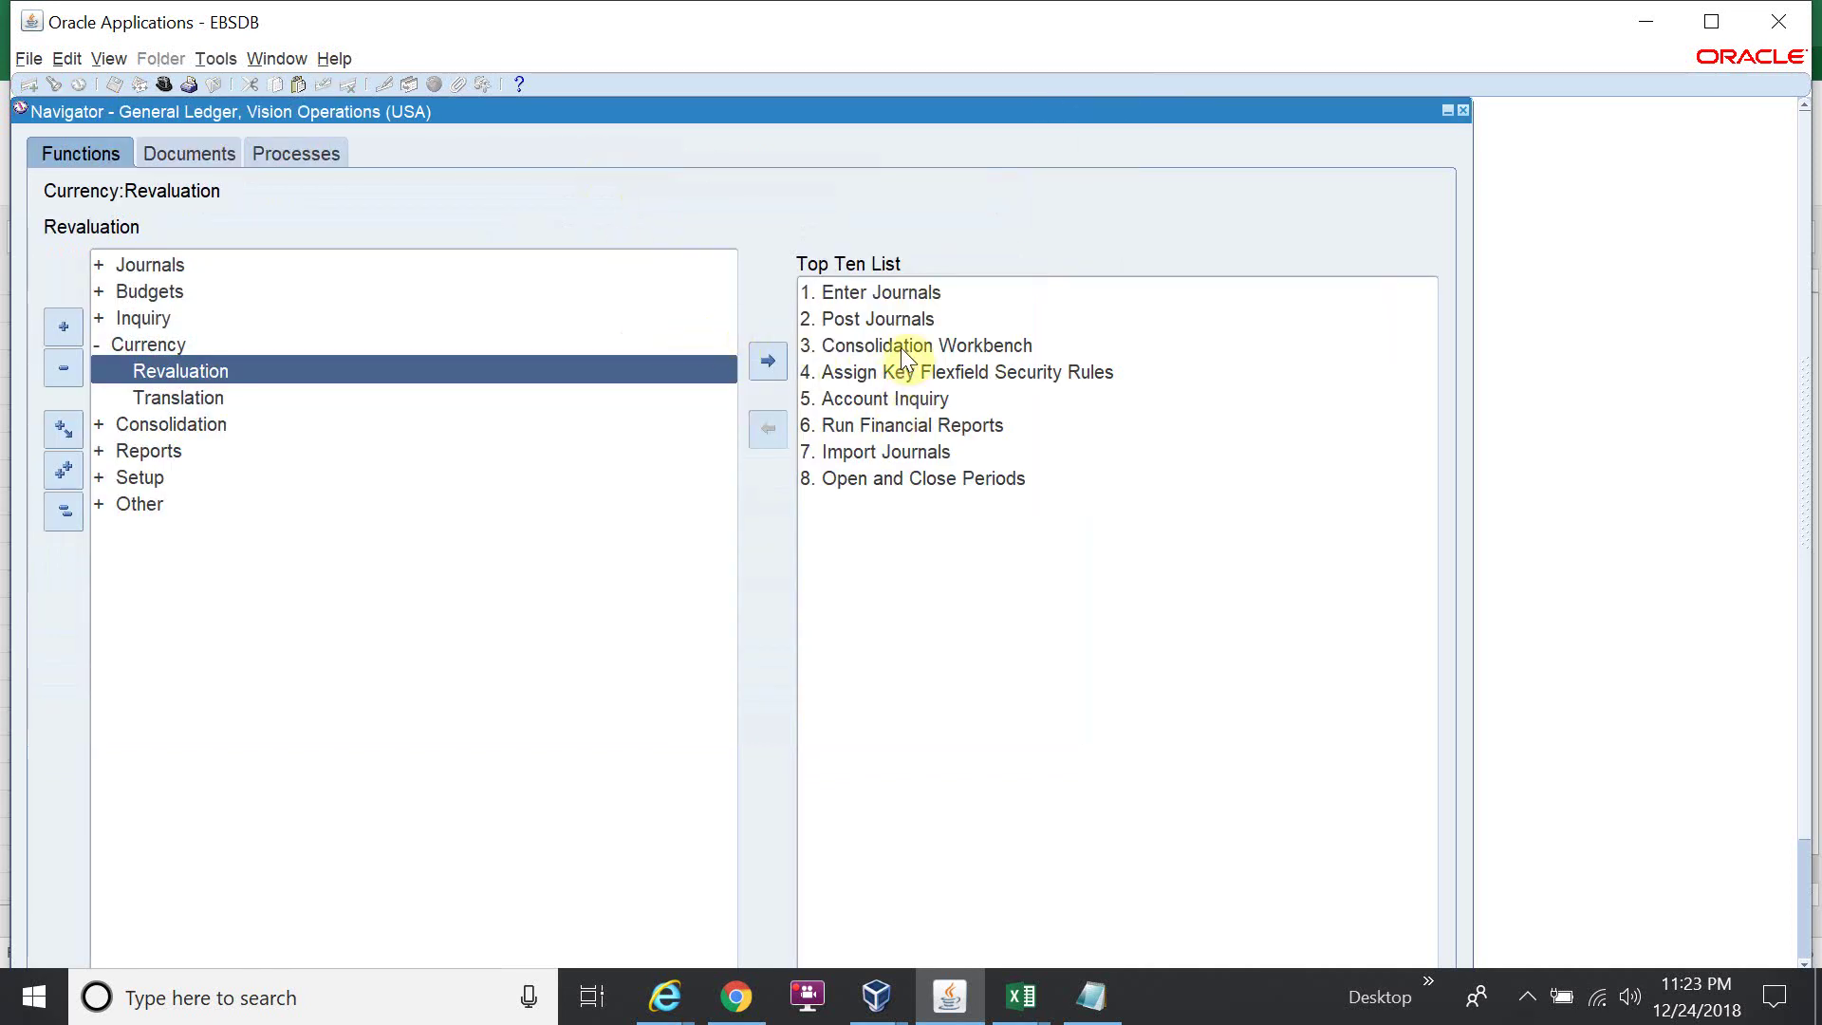
Find the journals with source Payables for period Mar-16 and review the purchase invoice journal's liability account line
double_click(882, 294)
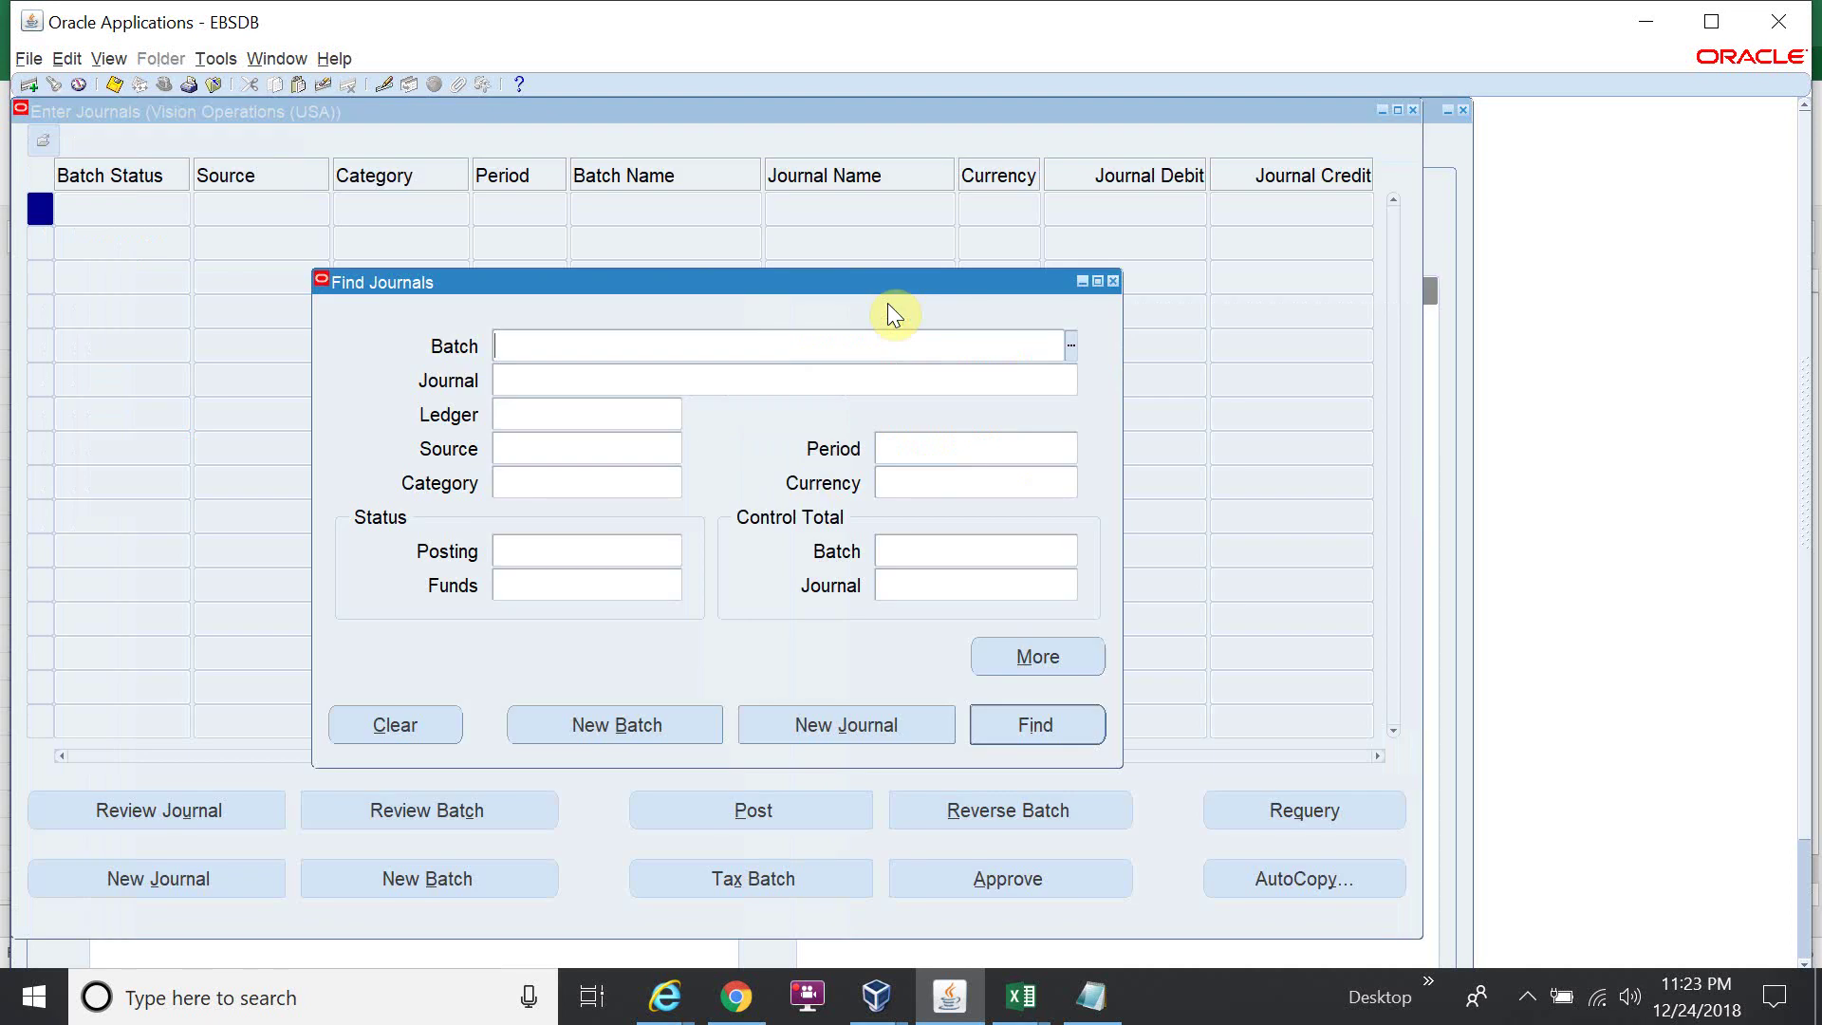
click(945, 449)
text(Mar-1)
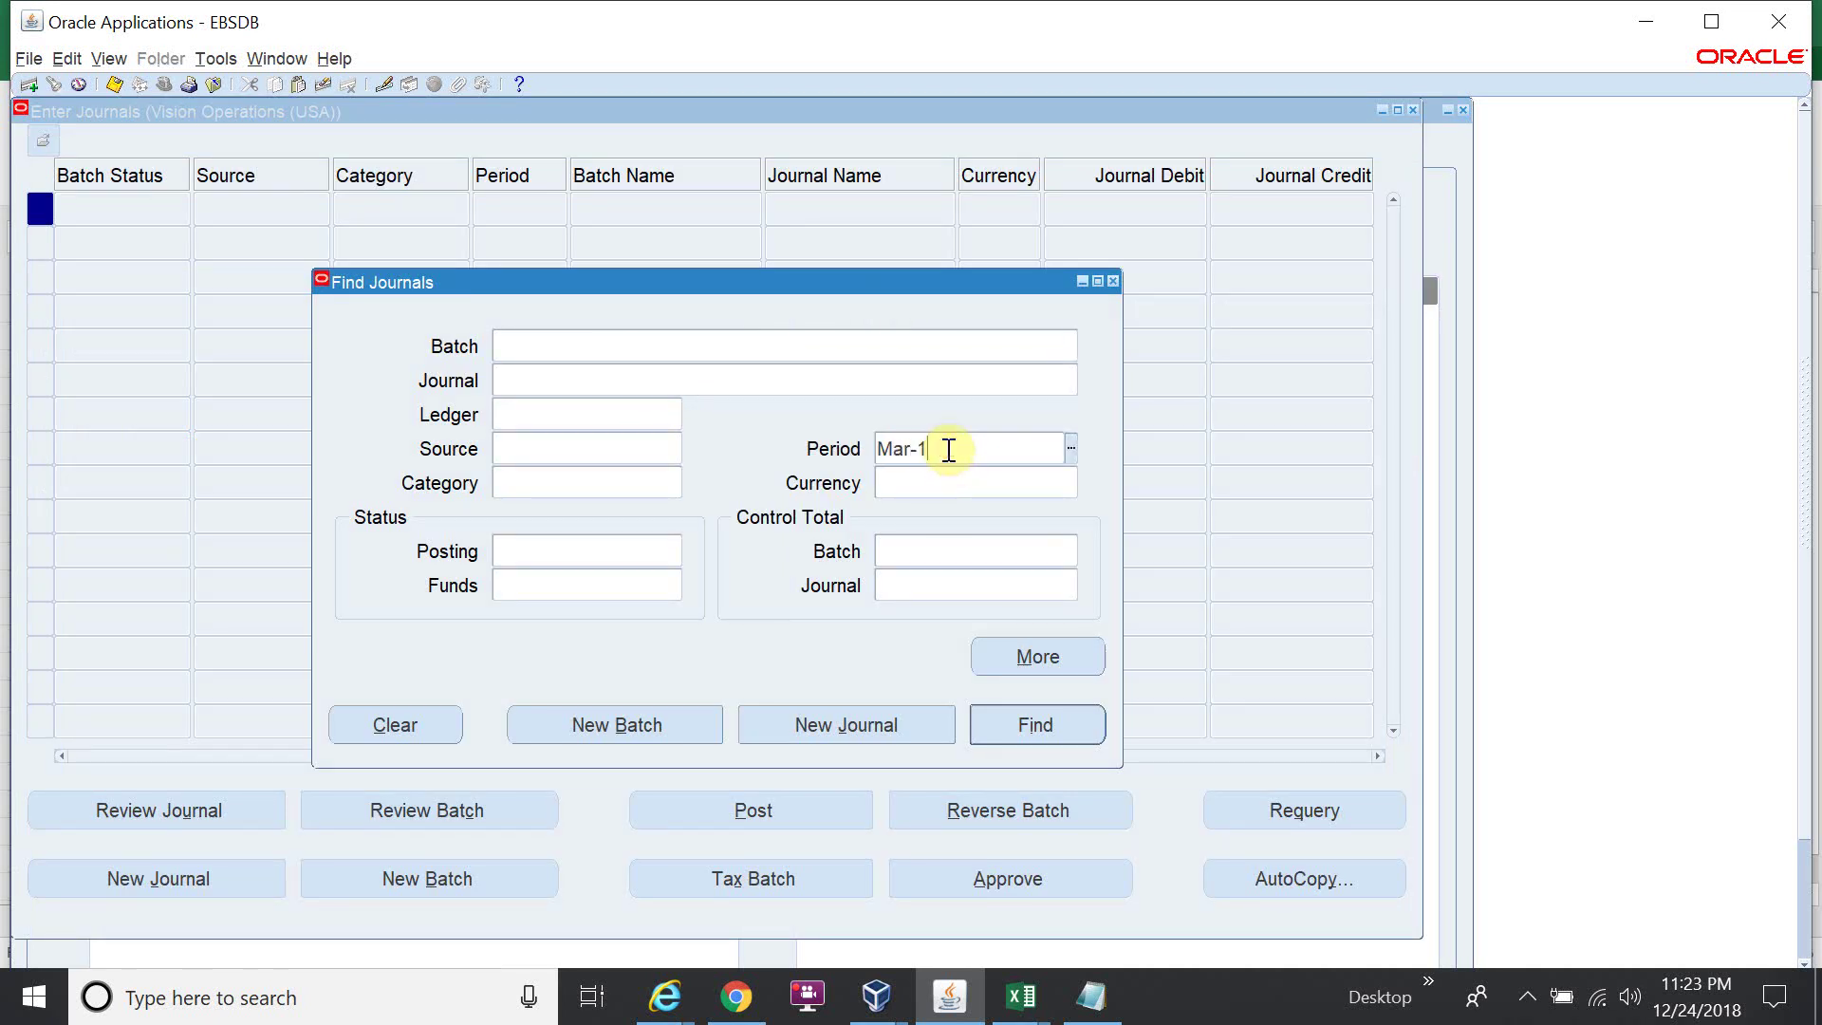
text(6)
key(Tab)
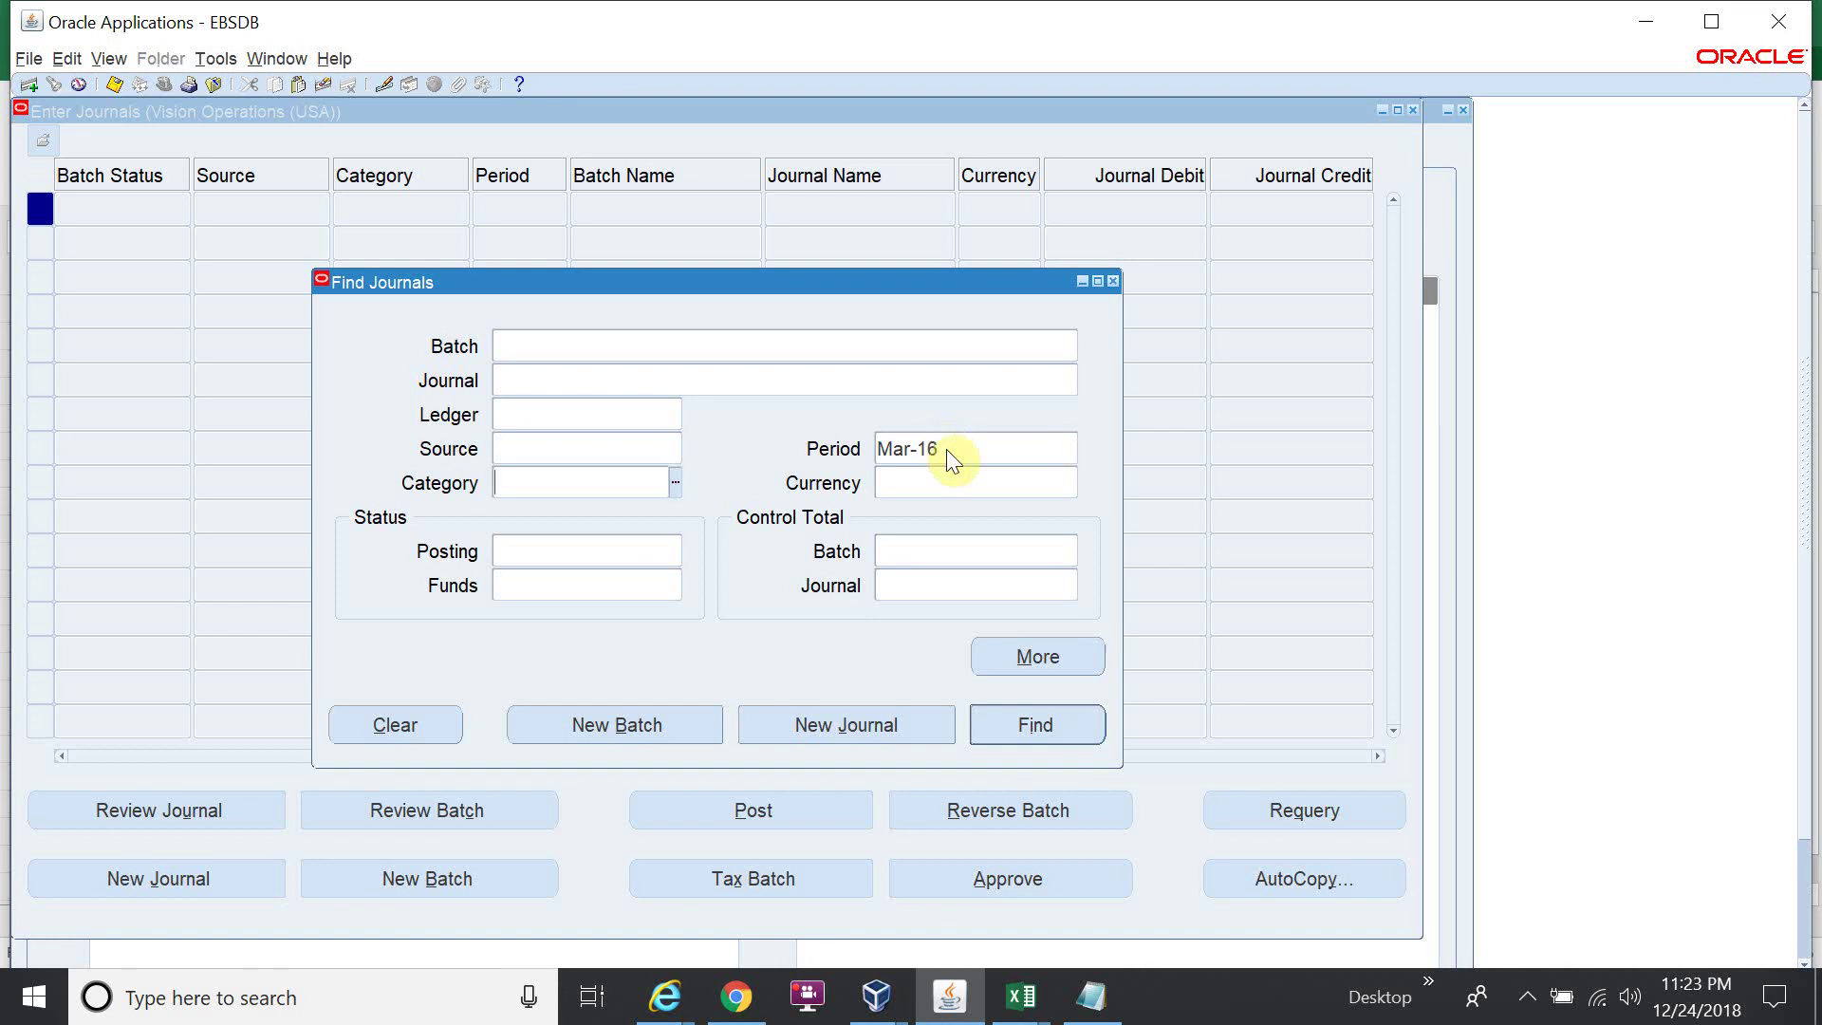
click(655, 442)
text(paya)
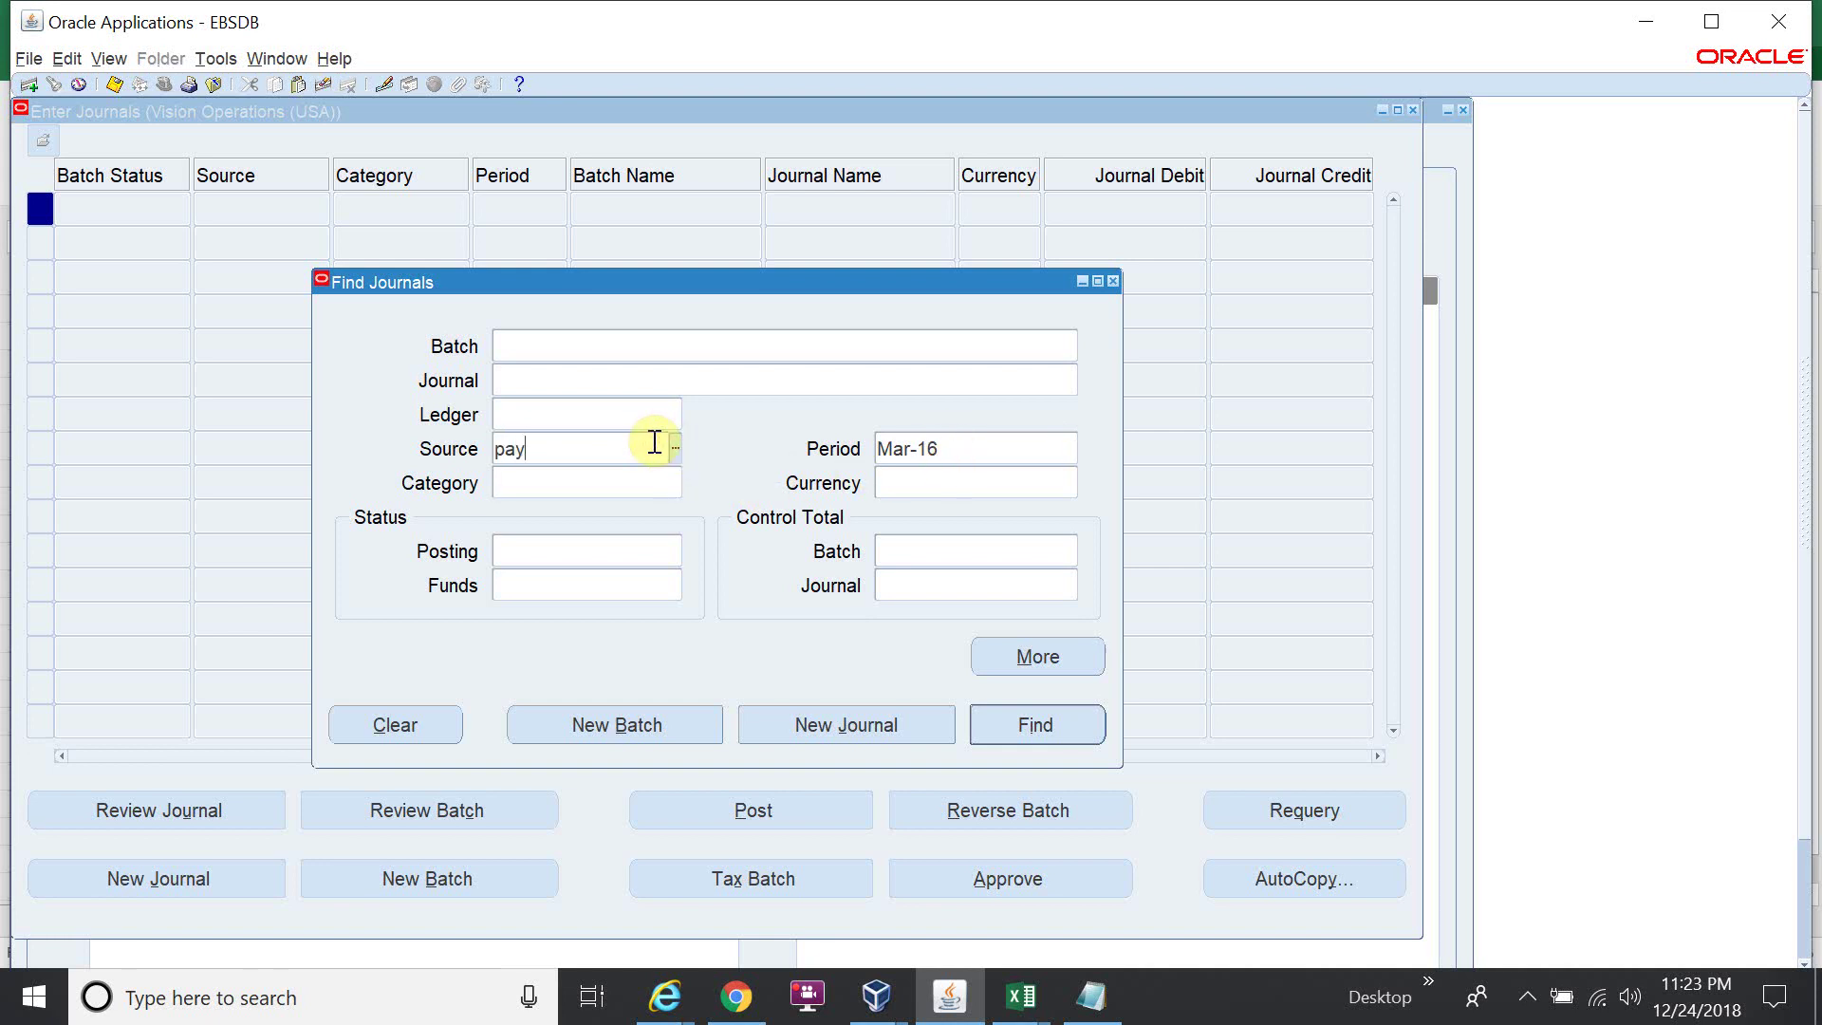
key(Tab)
key(Return)
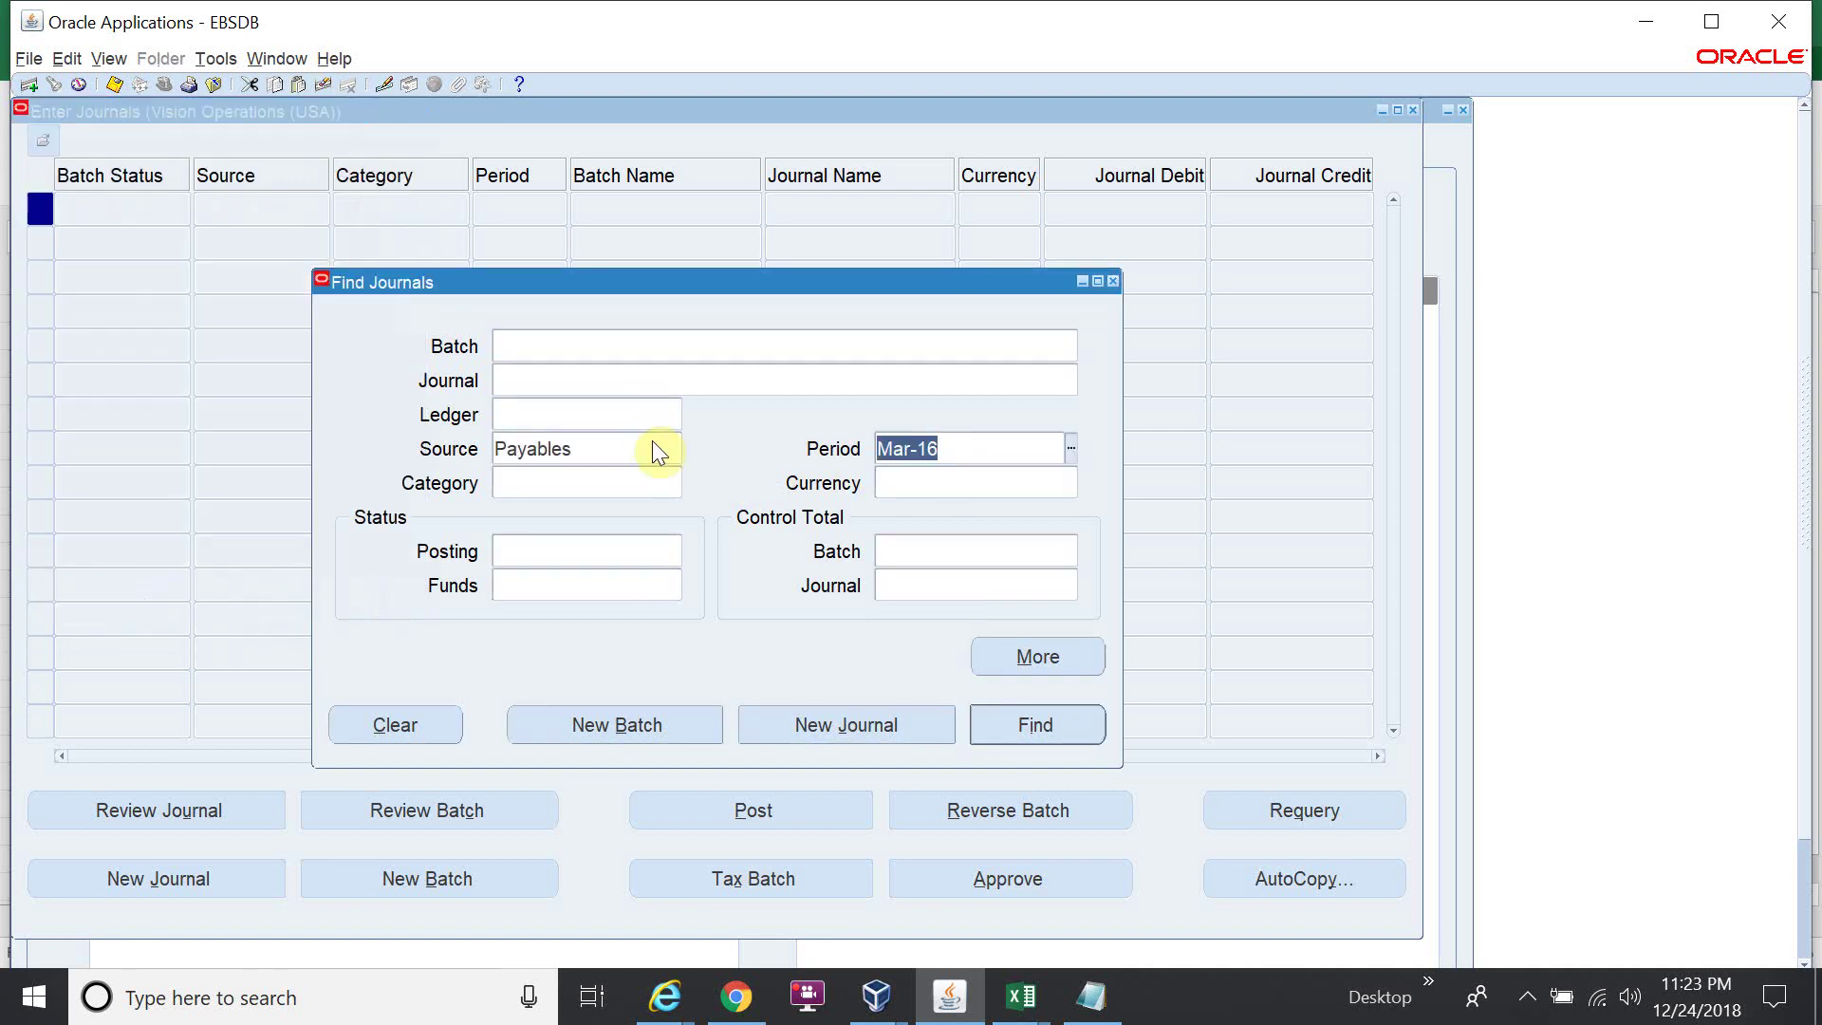
key(Return)
click(248, 807)
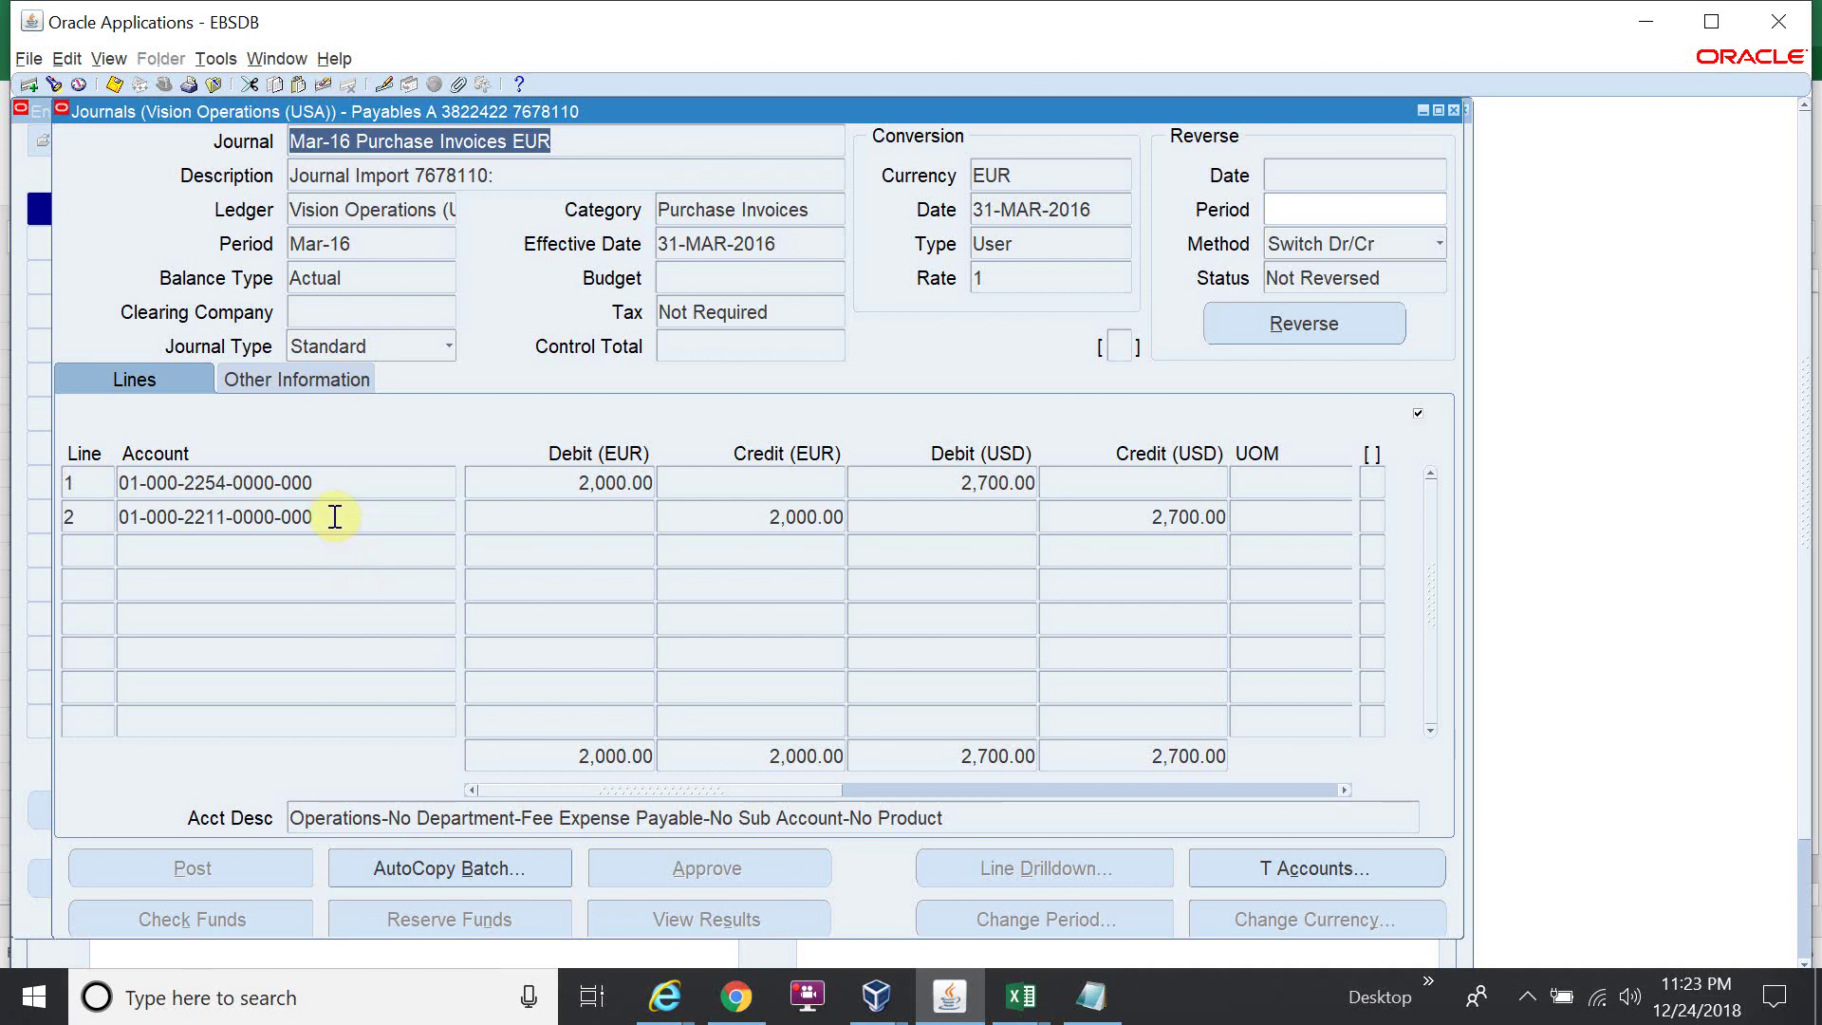
click(332, 514)
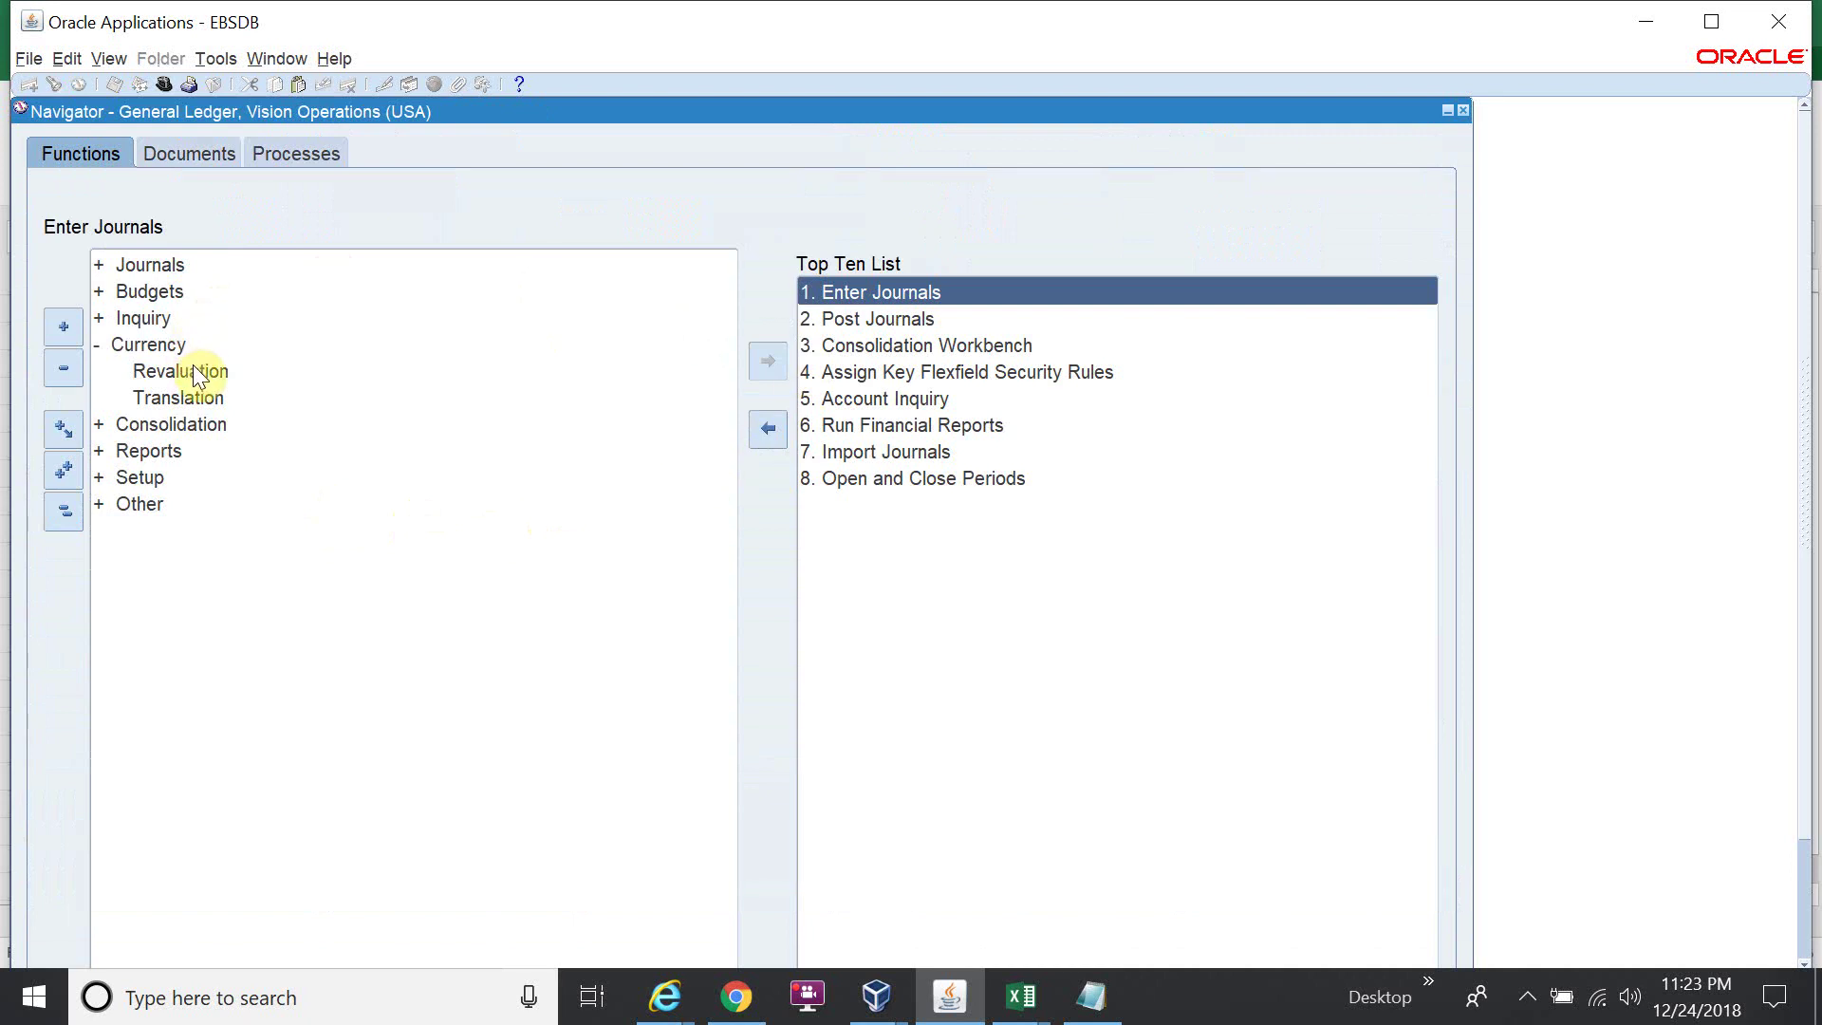
Reopen the Revaluation form and query the definition named Revaluation Entry for Mar-16 period
double_click(194, 370)
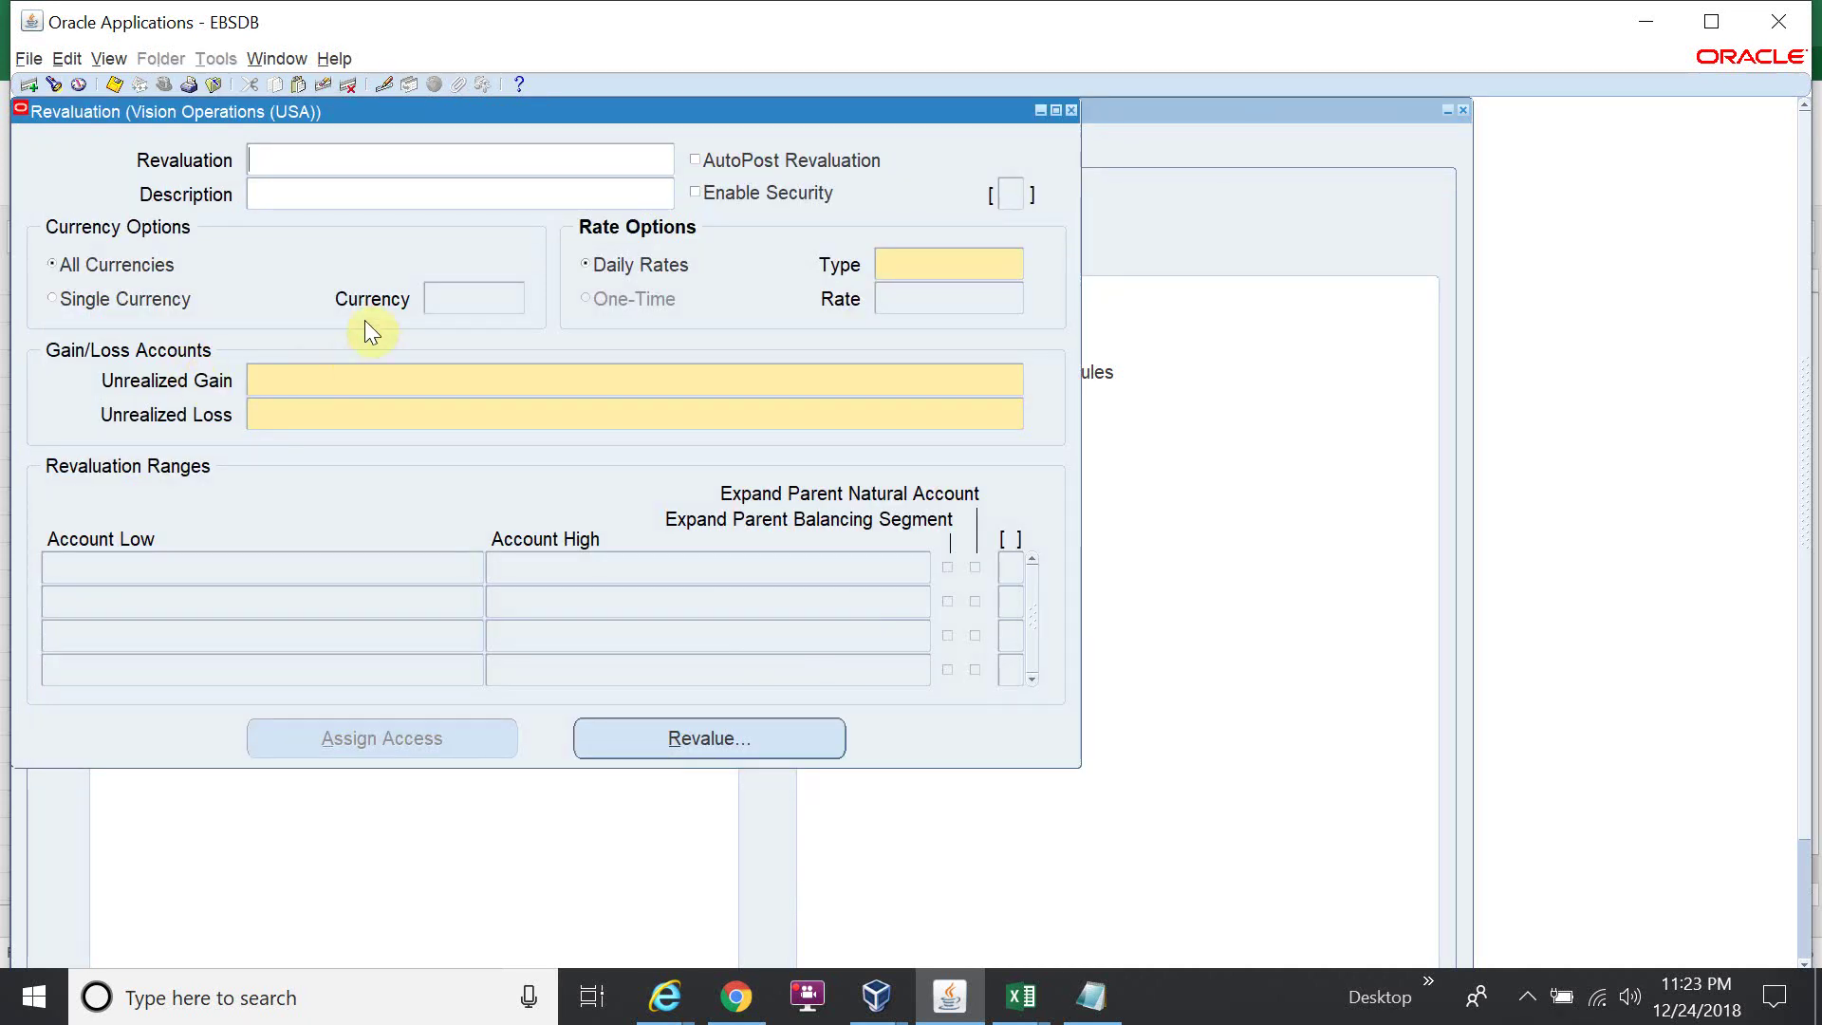
key(F11)
key(ctrl+v)
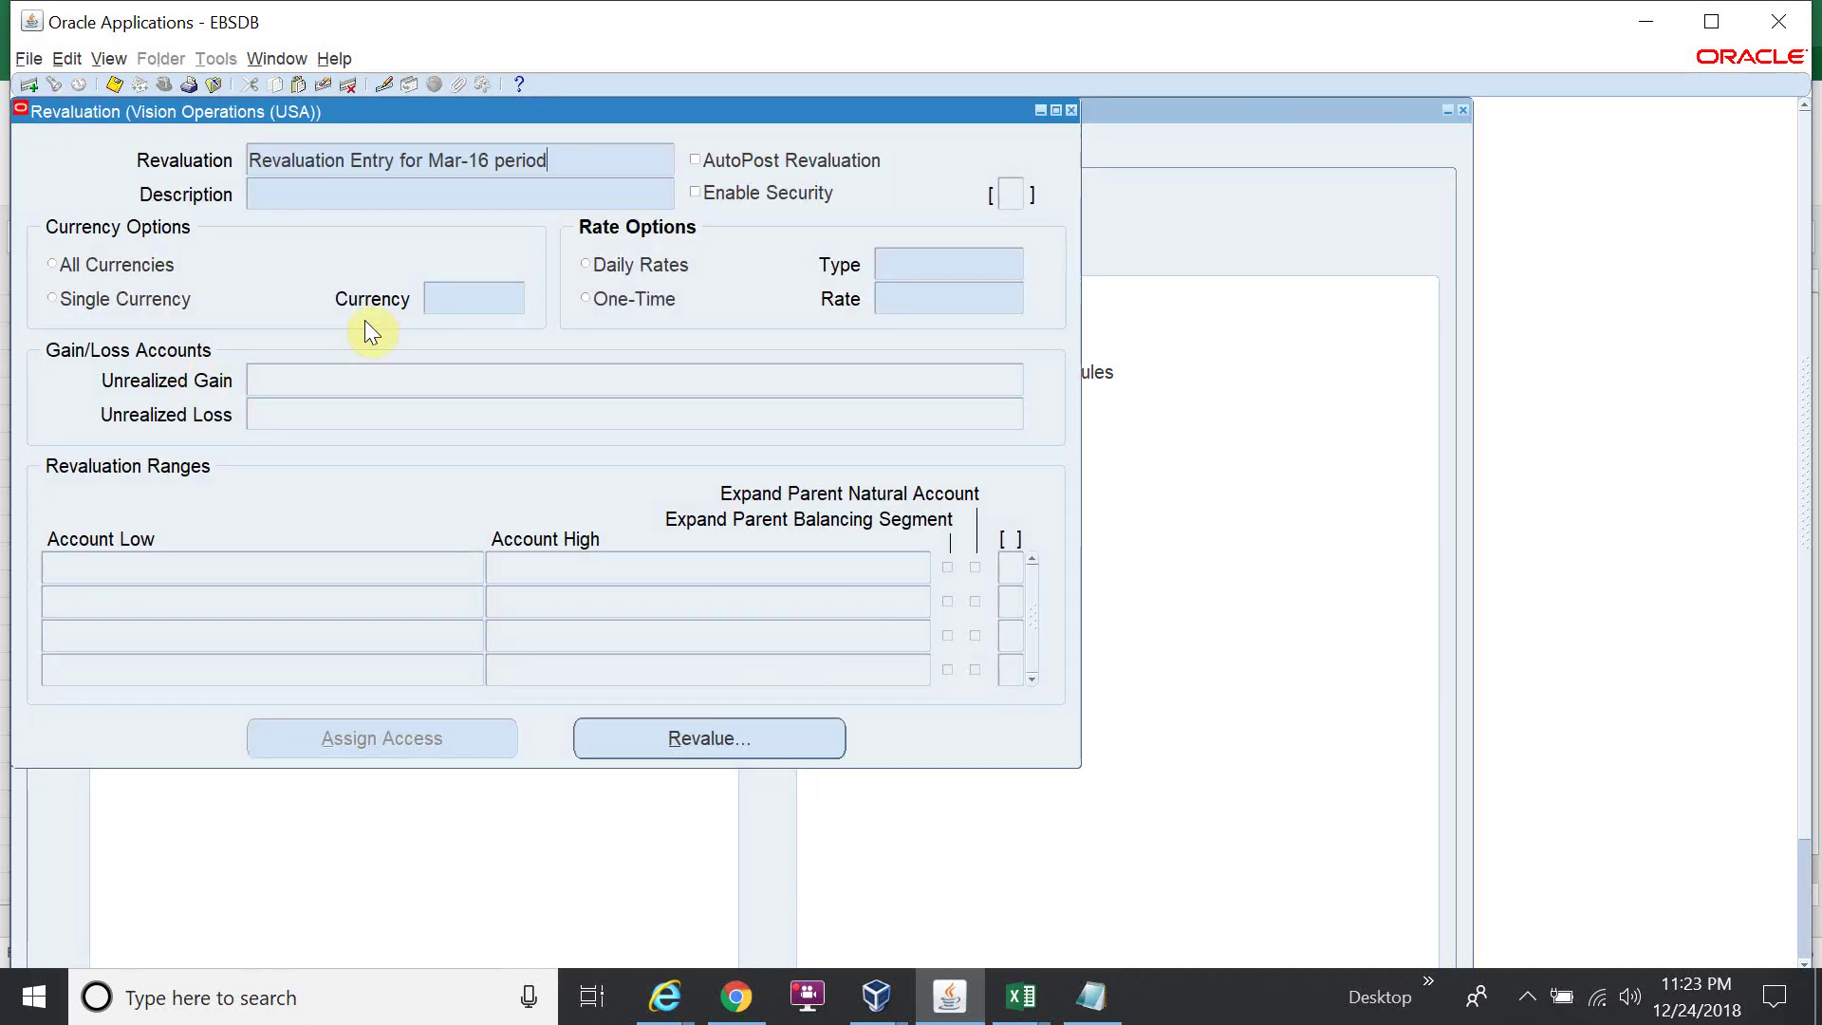
key(ctrl+F11)
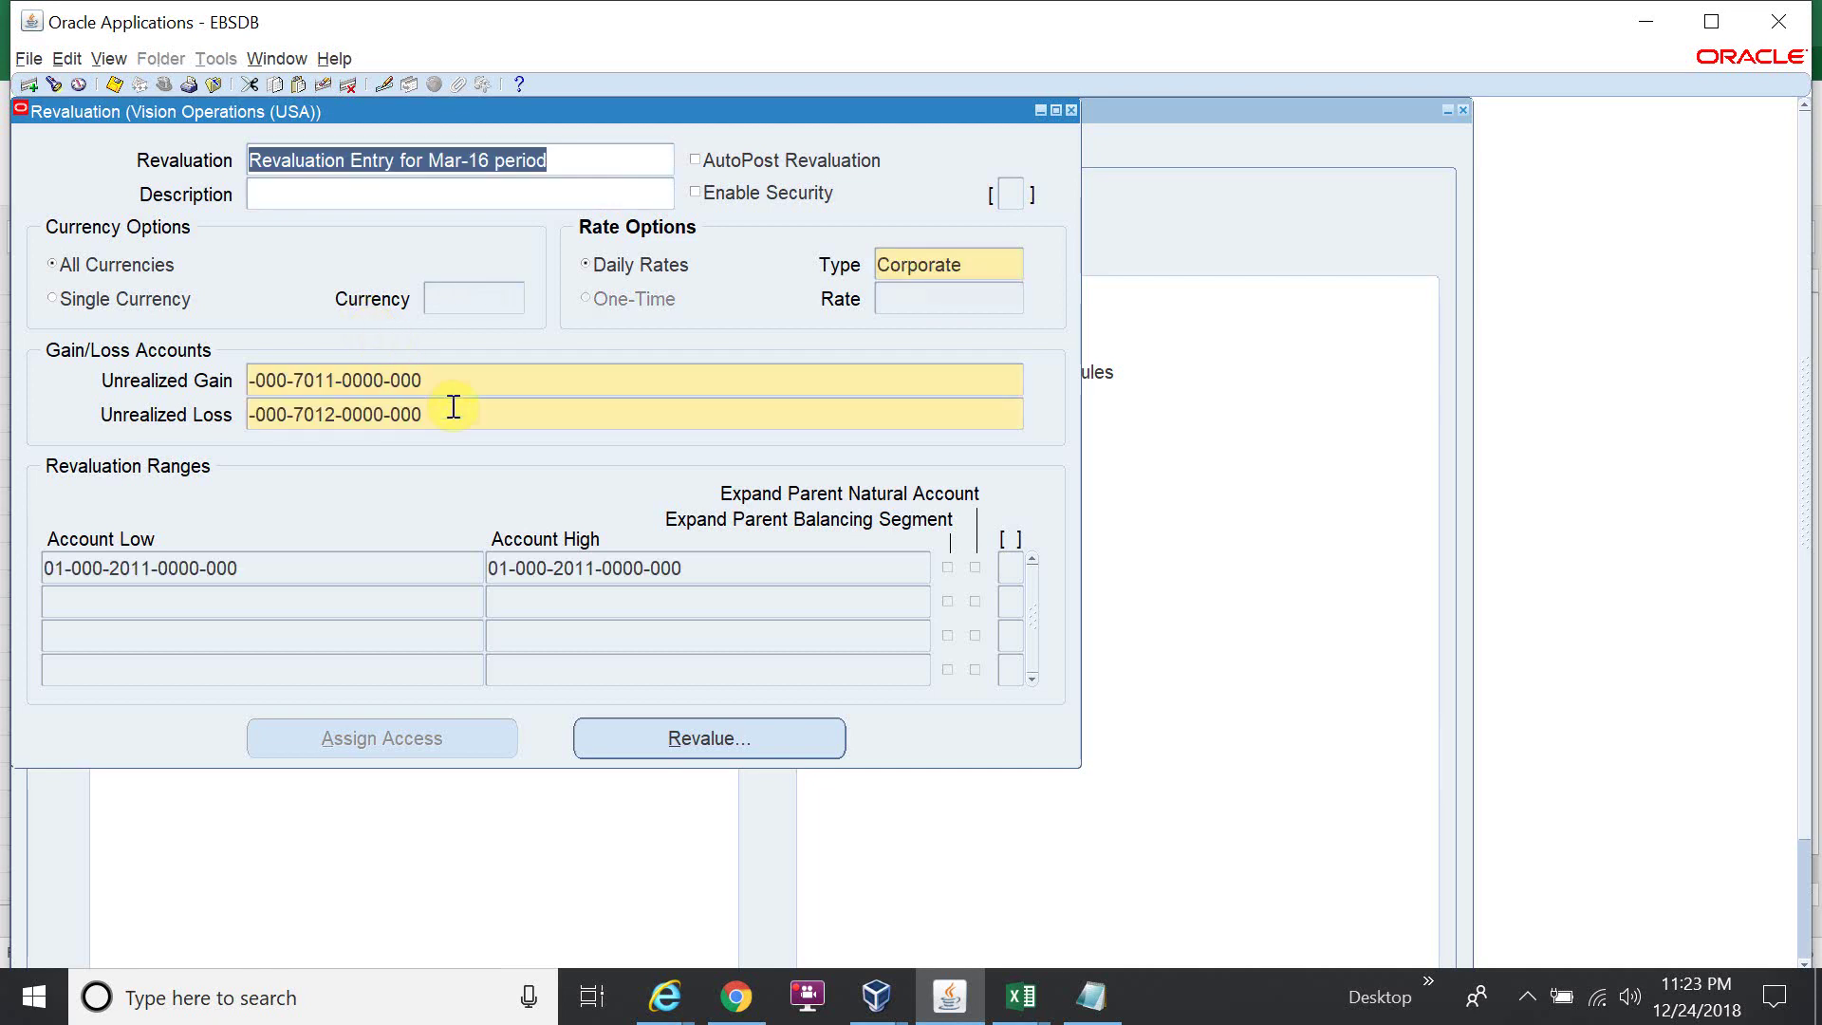
click(618, 566)
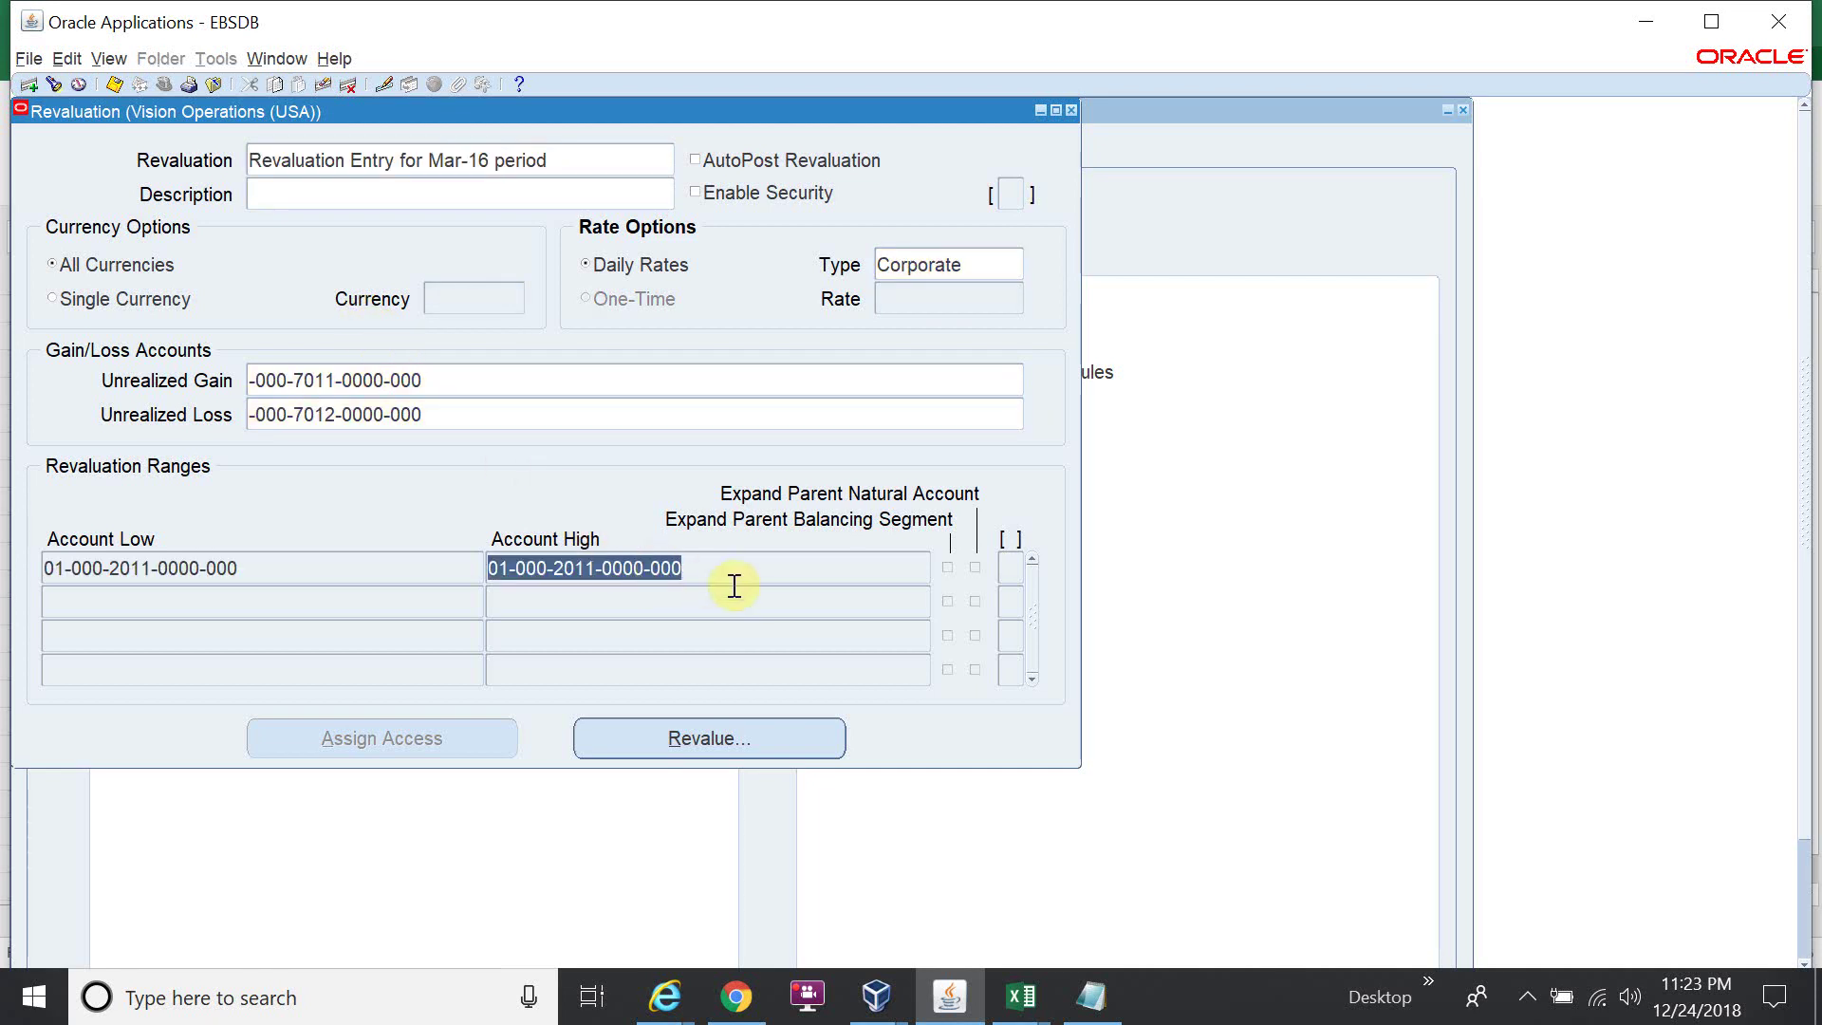
key(ctrl+l)
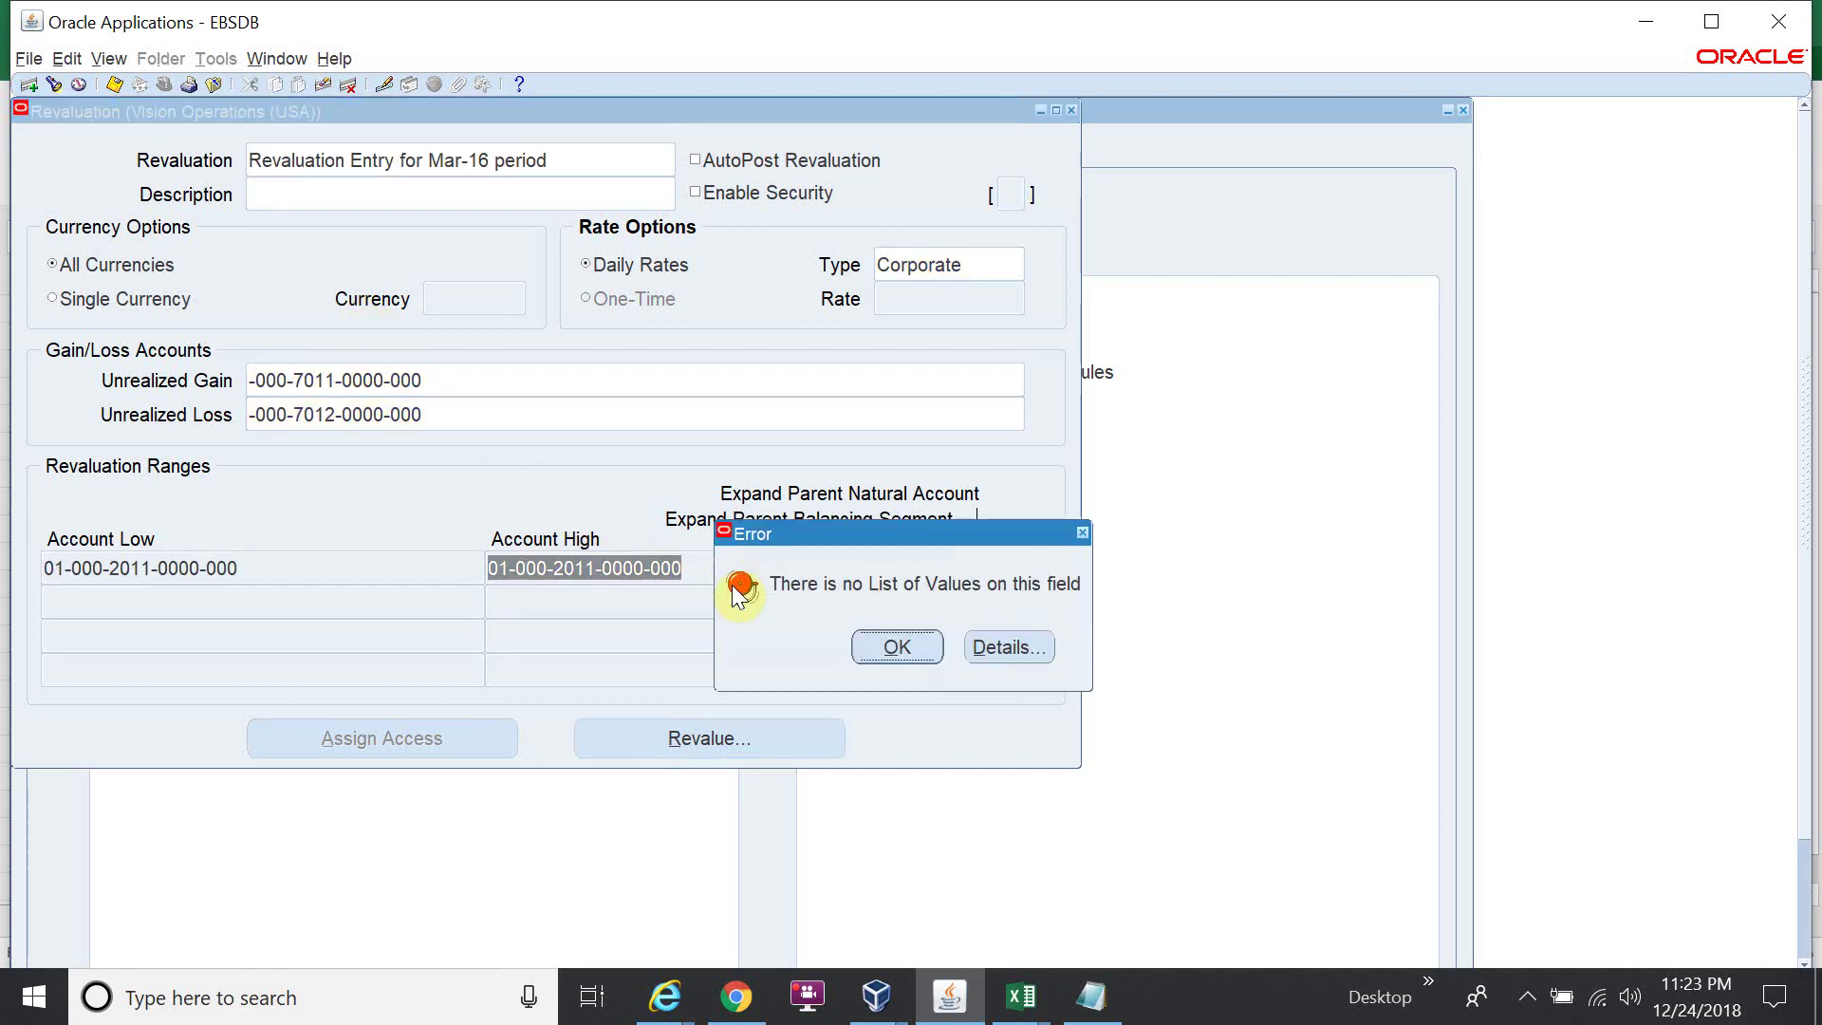
click(909, 653)
click(407, 603)
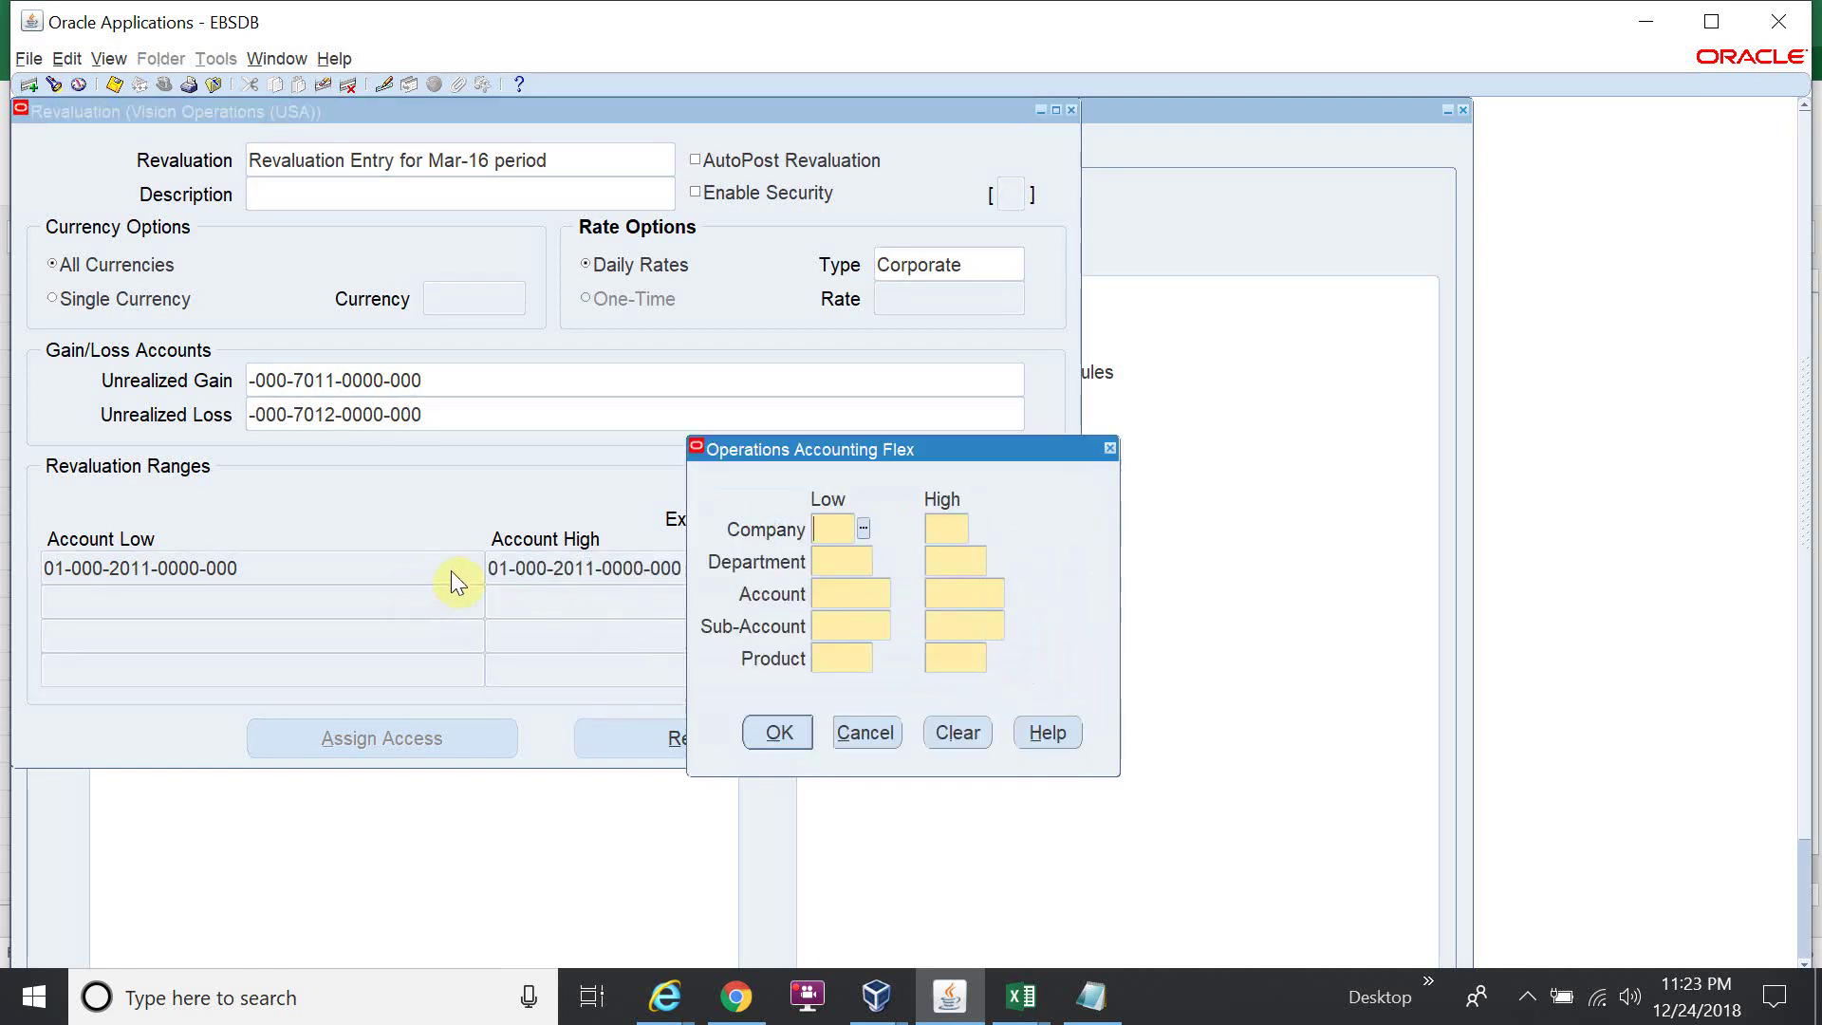
click(858, 731)
Edit the existing revaluation range and set its low account to 2211, AP Supplier
click(374, 570)
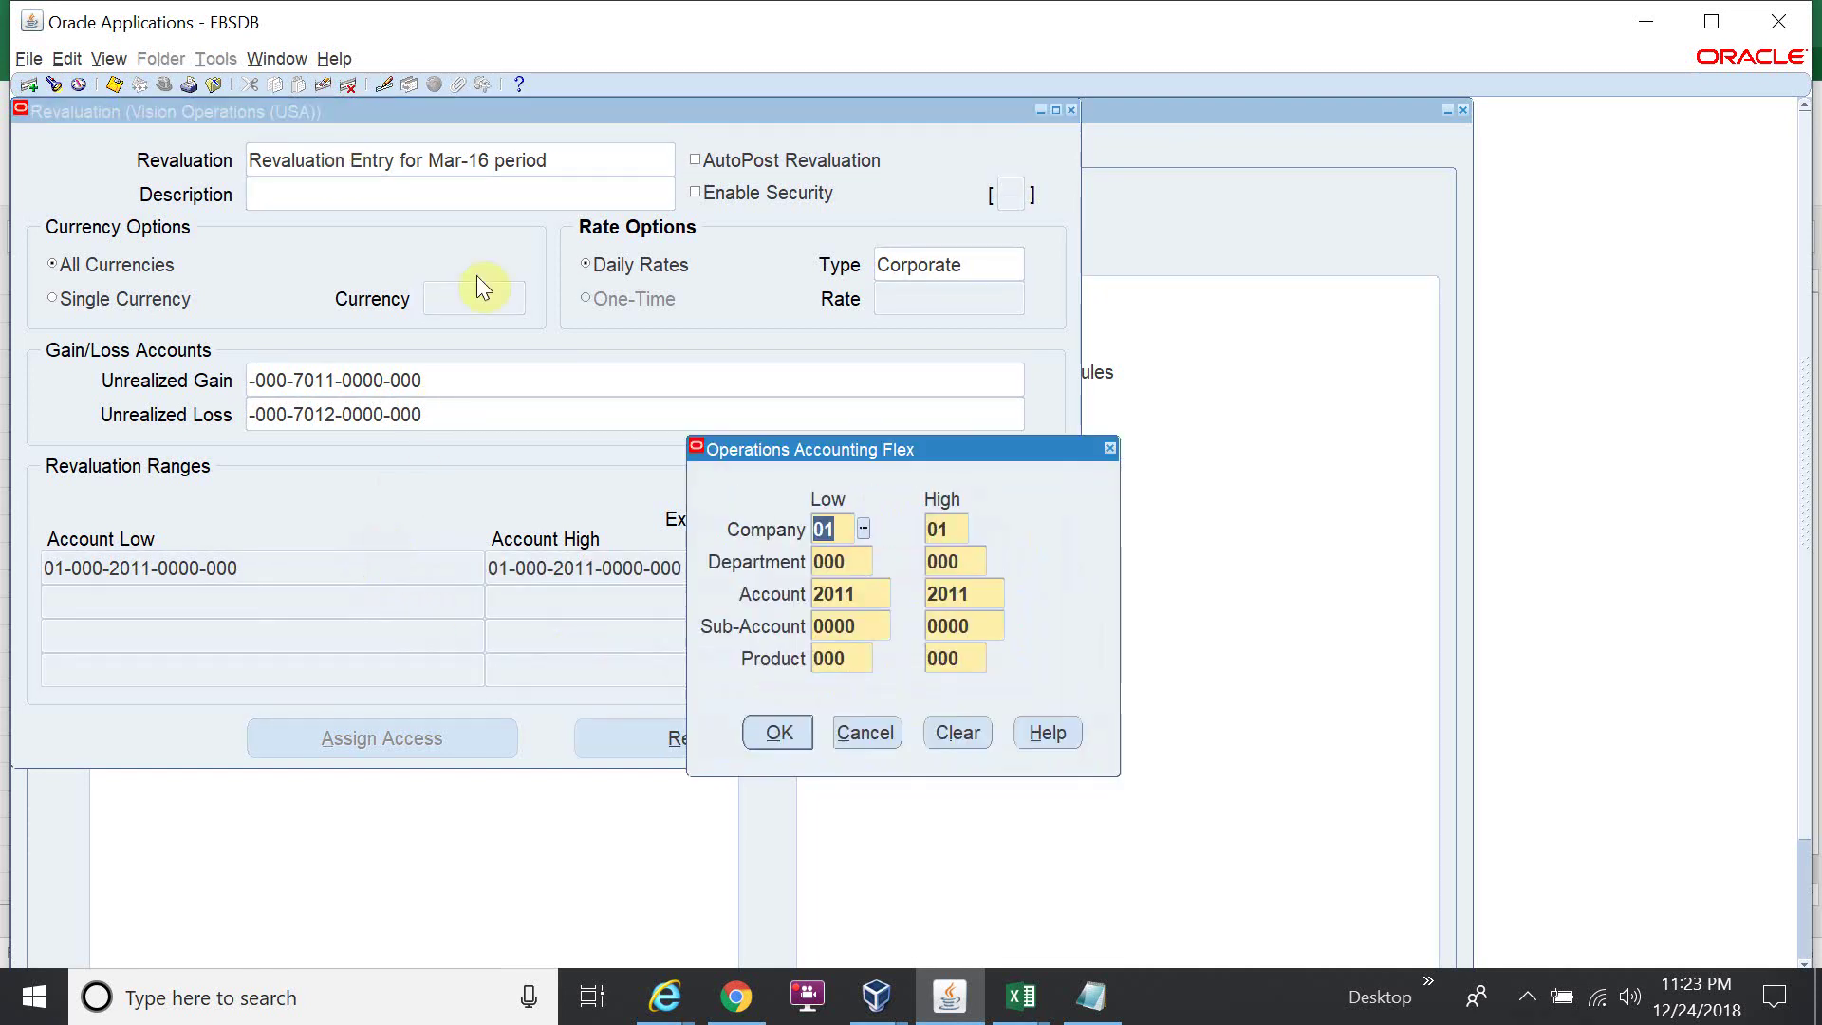
click(864, 595)
text(22)
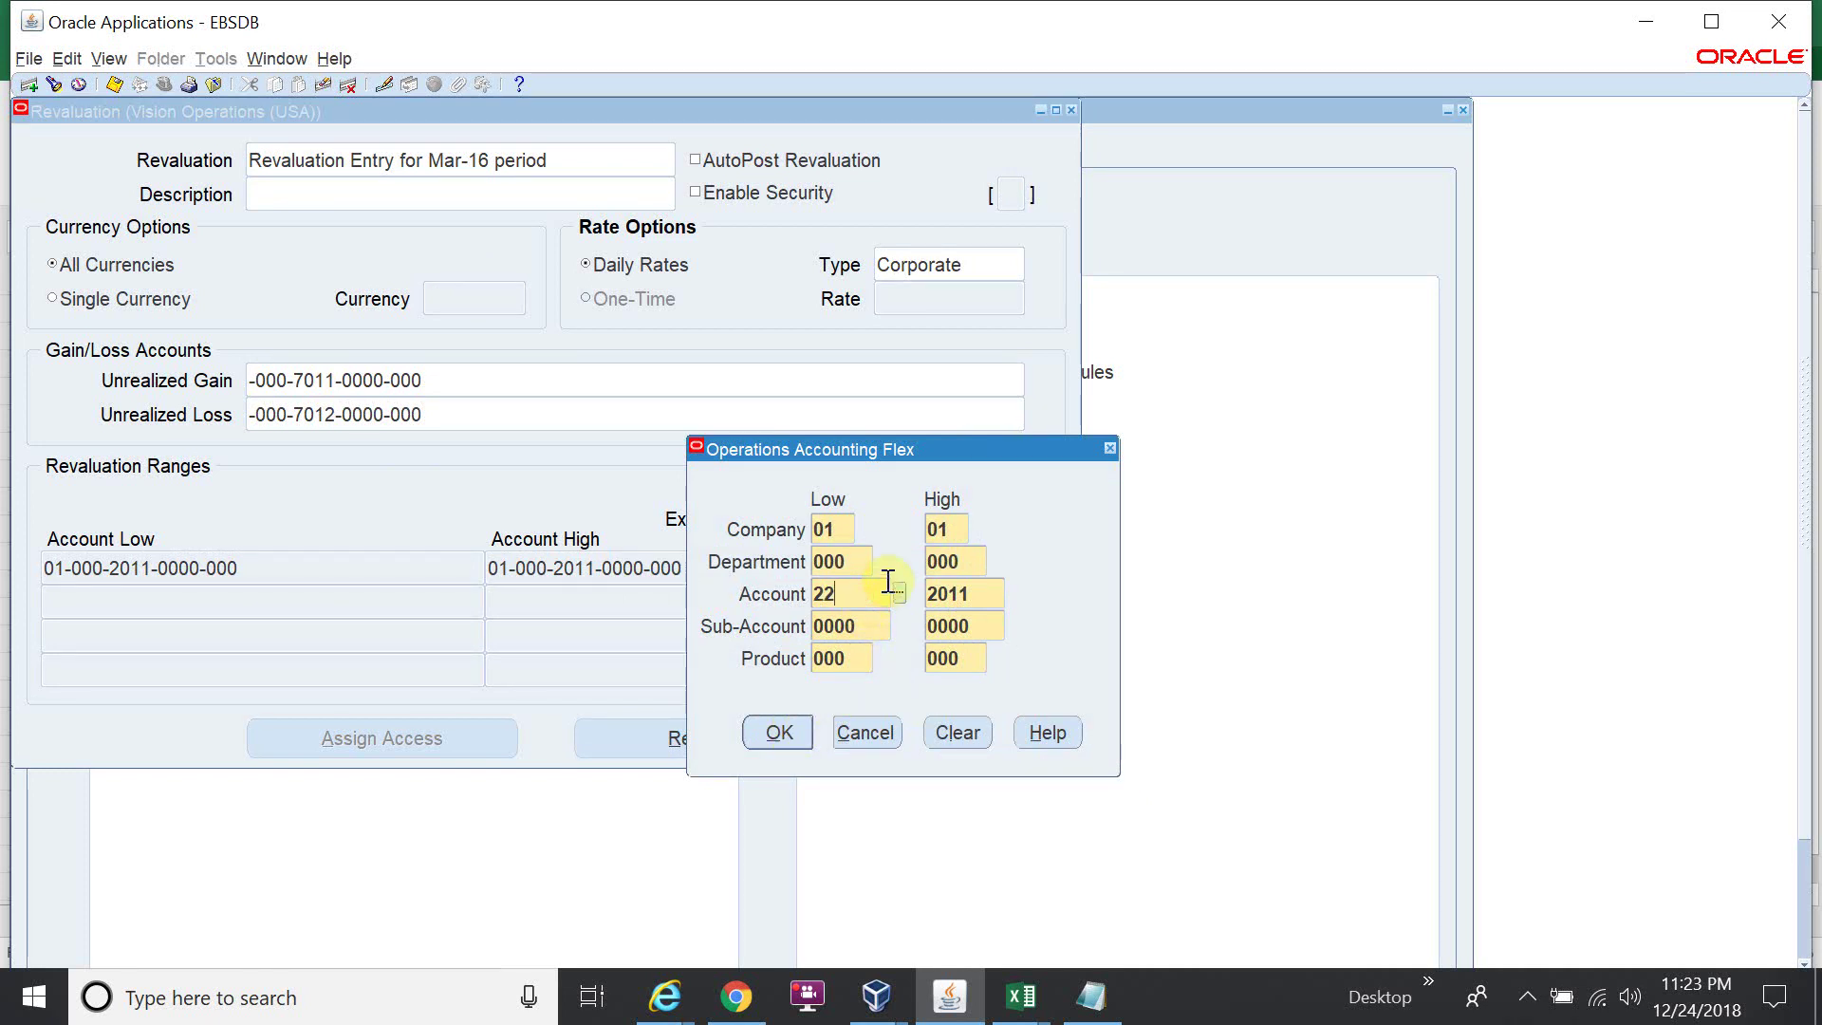
click(892, 589)
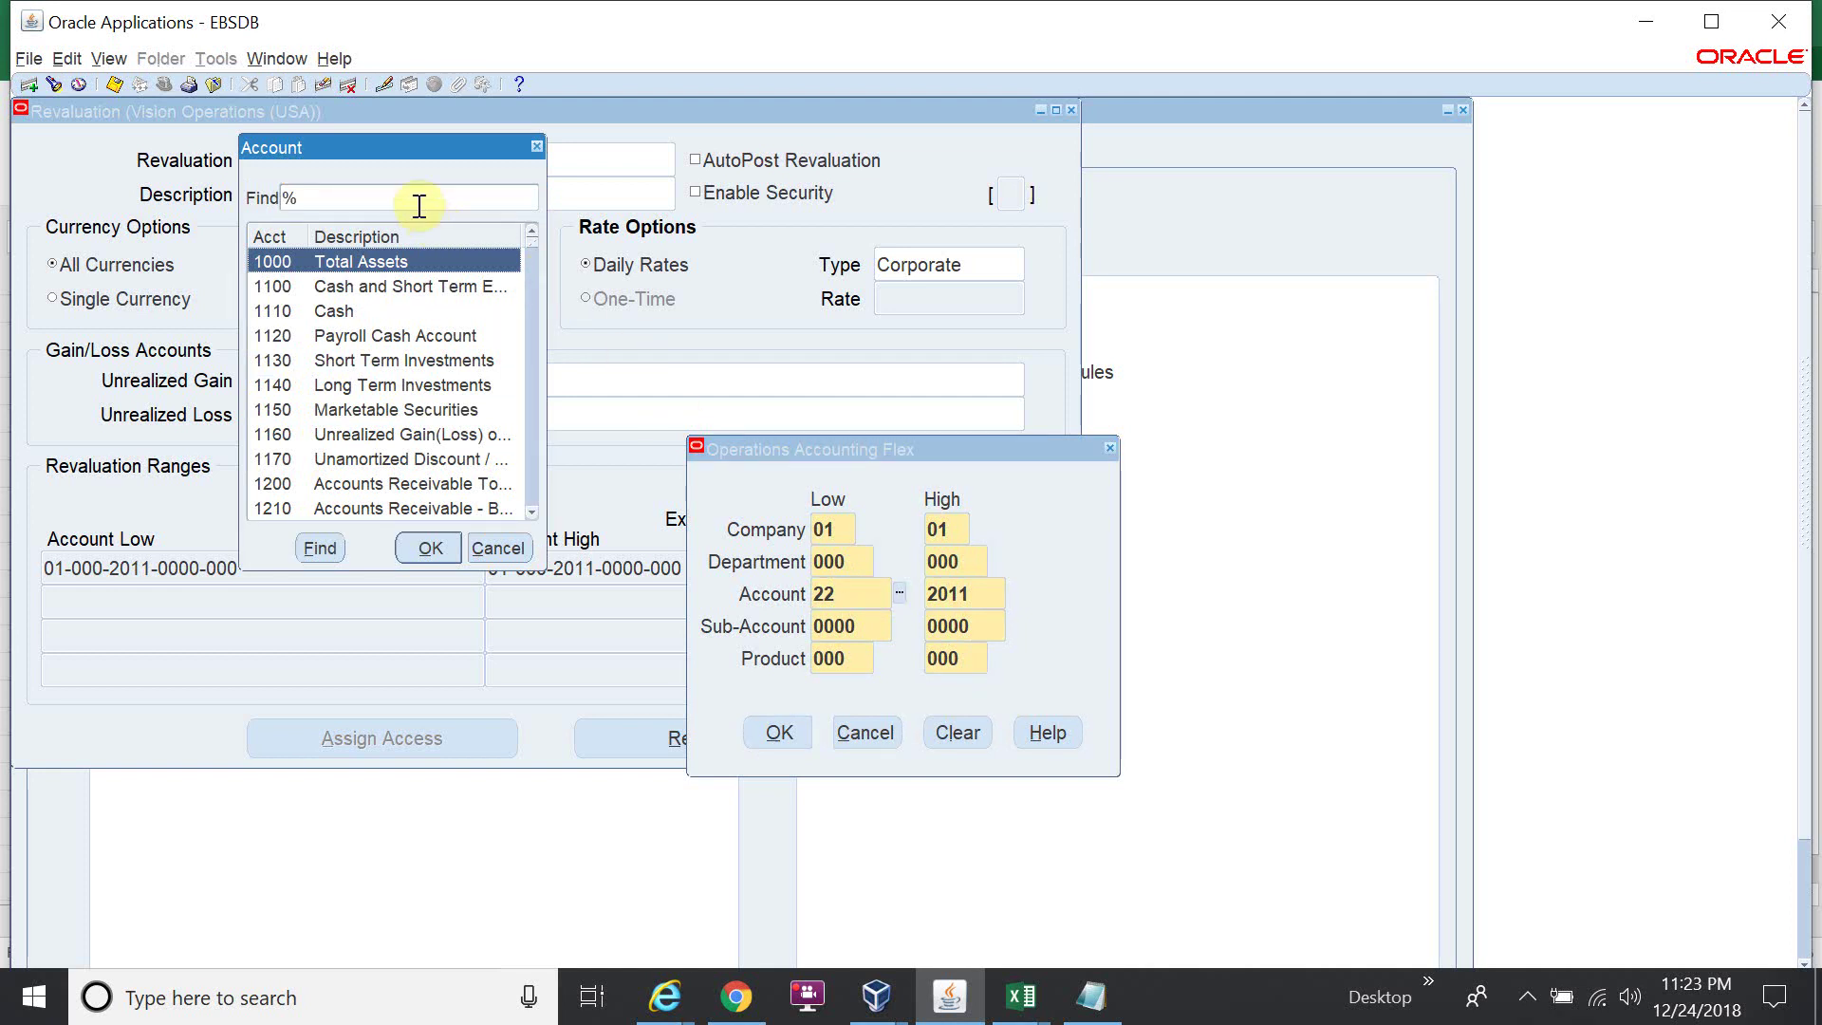
text(22)
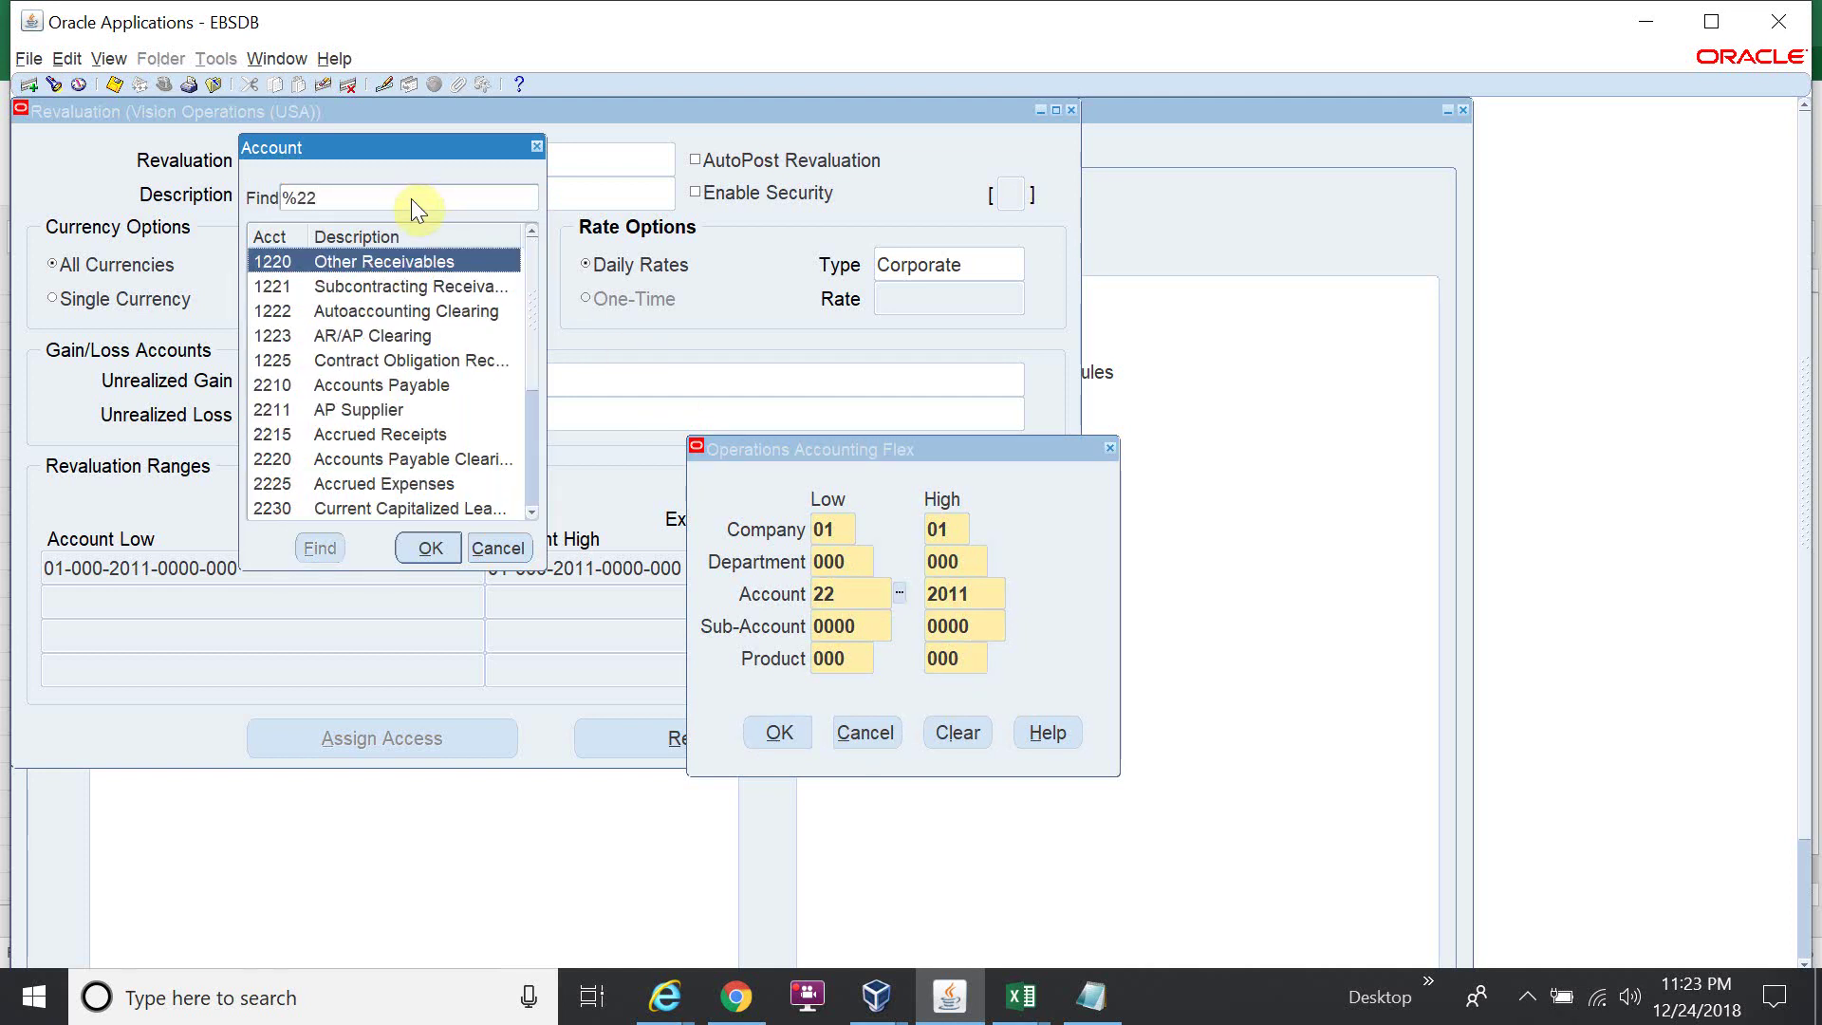
click(379, 410)
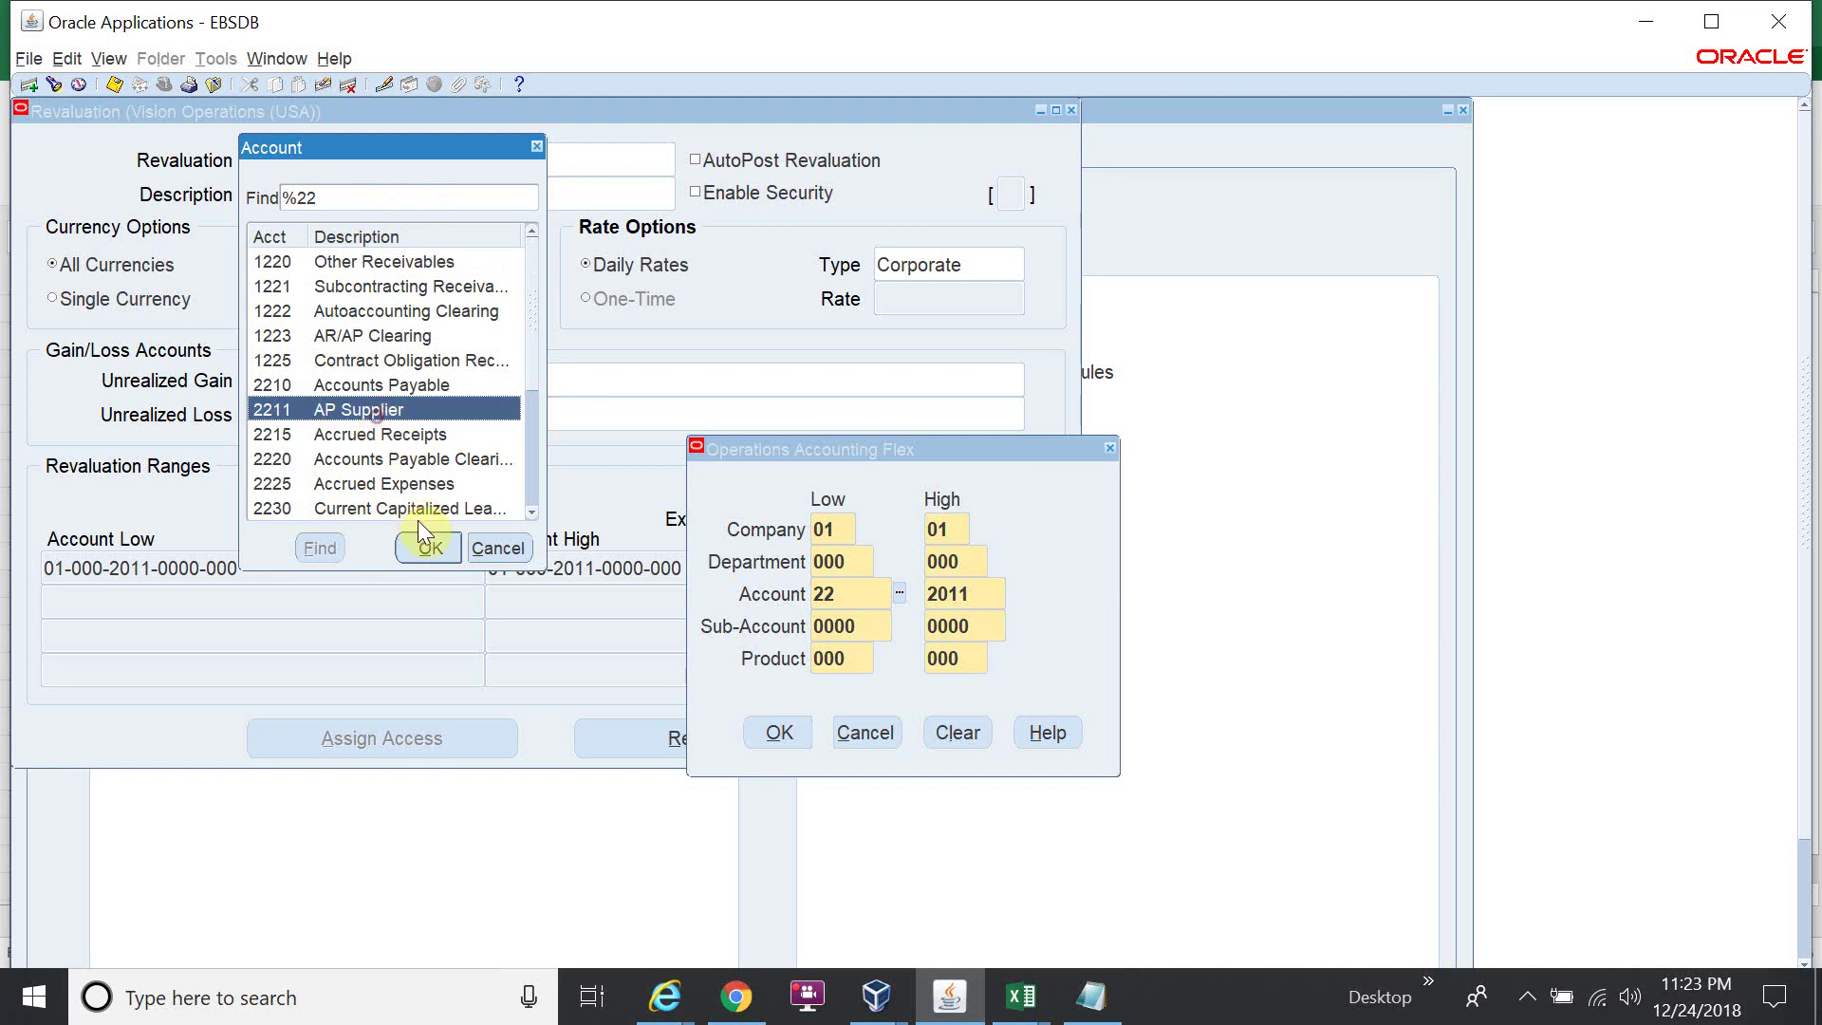
click(430, 547)
click(779, 732)
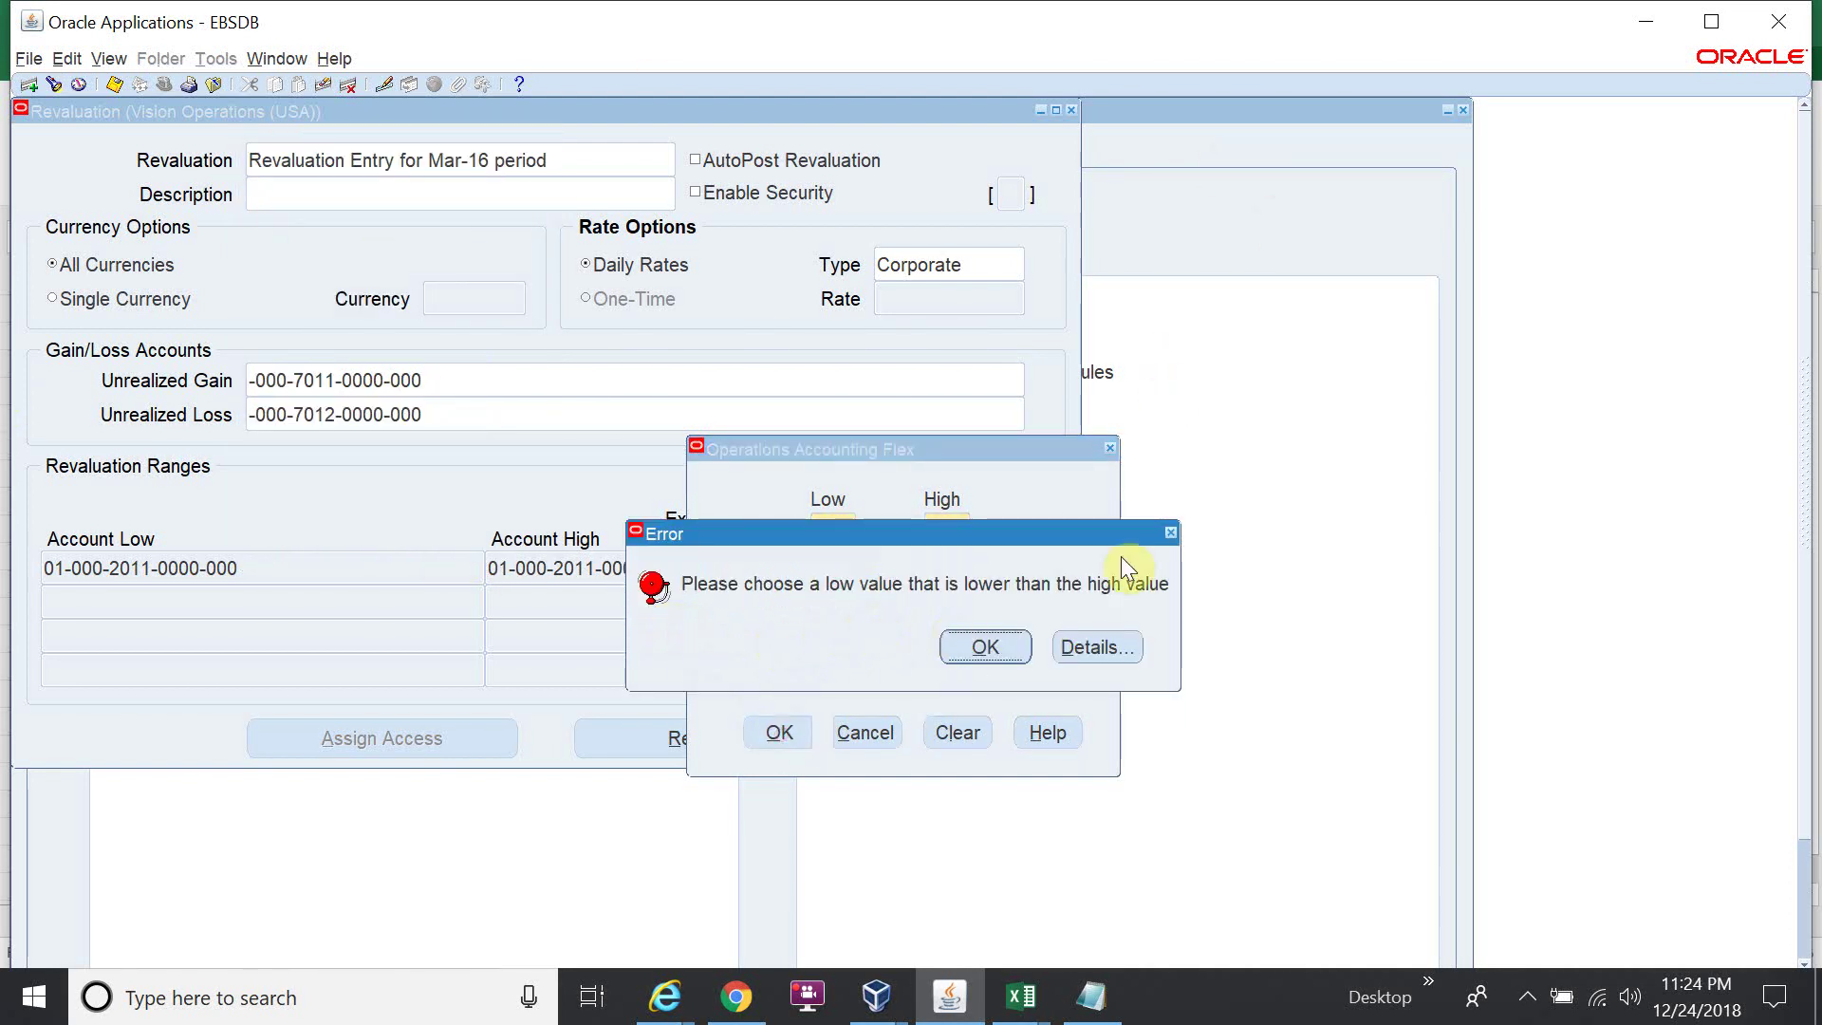
click(1015, 638)
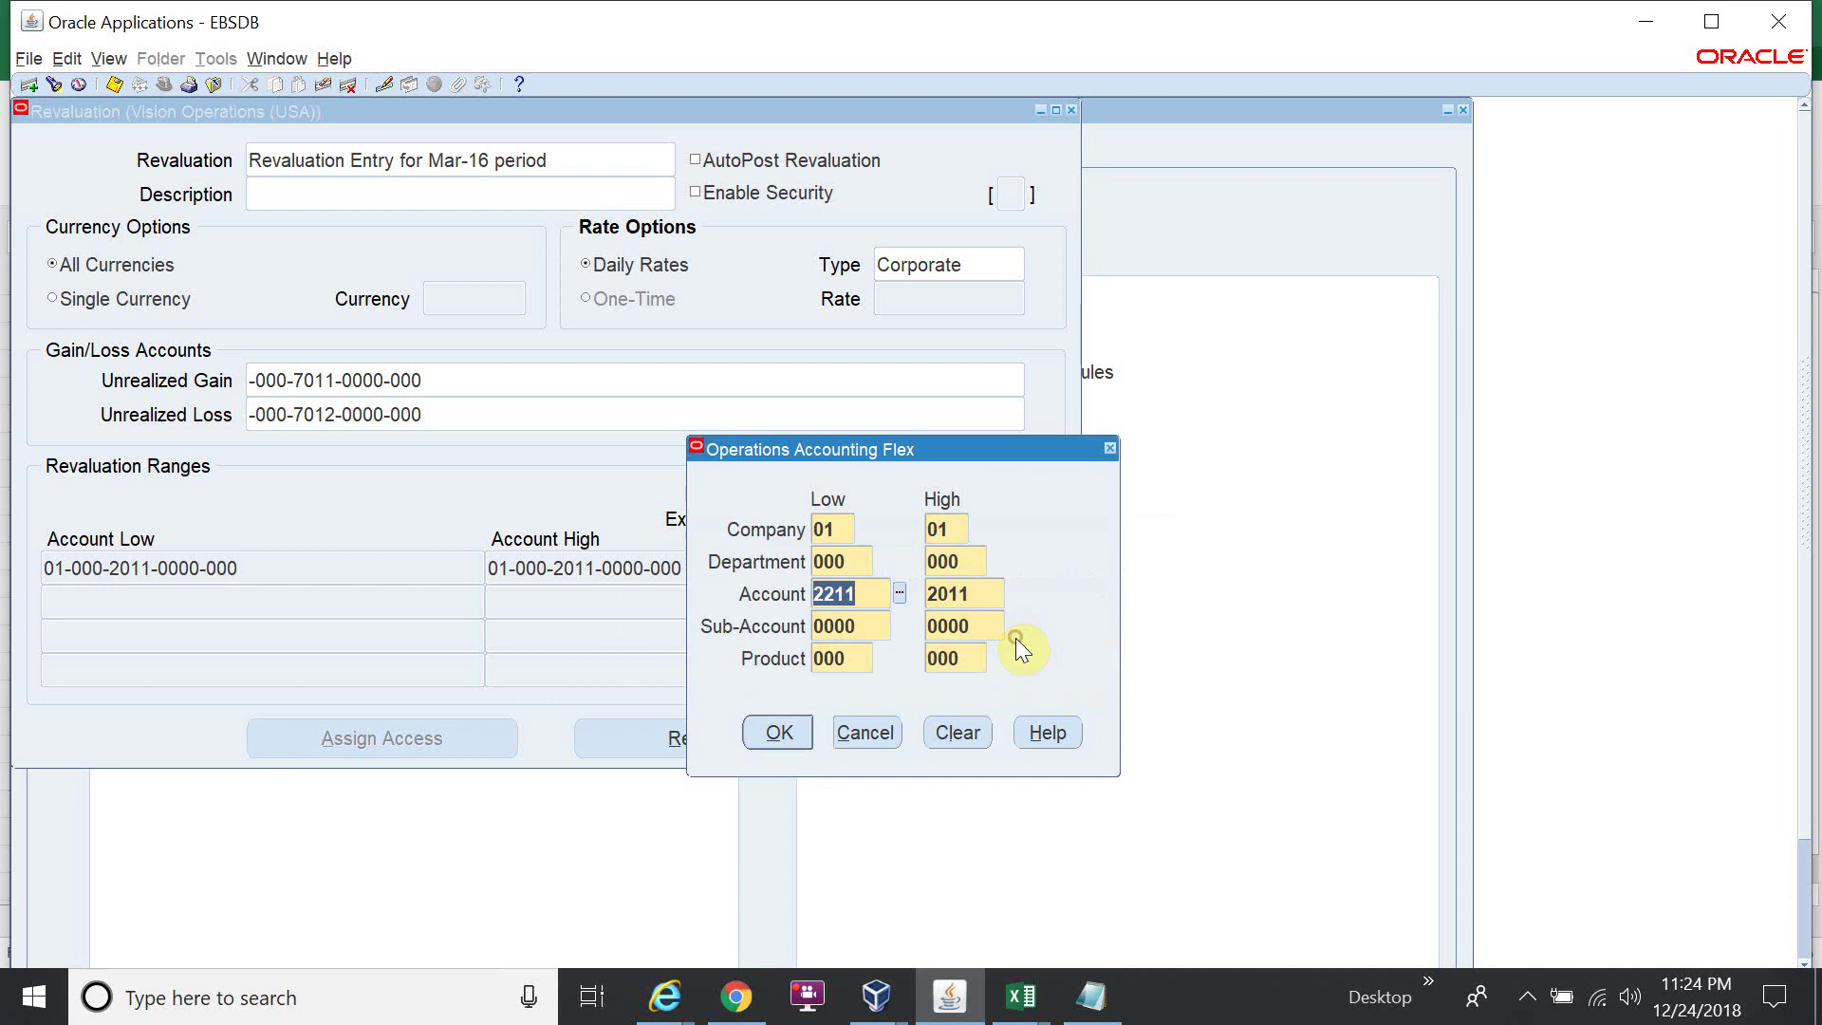
Set the range's high account to 2211 and accept the account range
double_click(974, 590)
text(2211)
key(Tab)
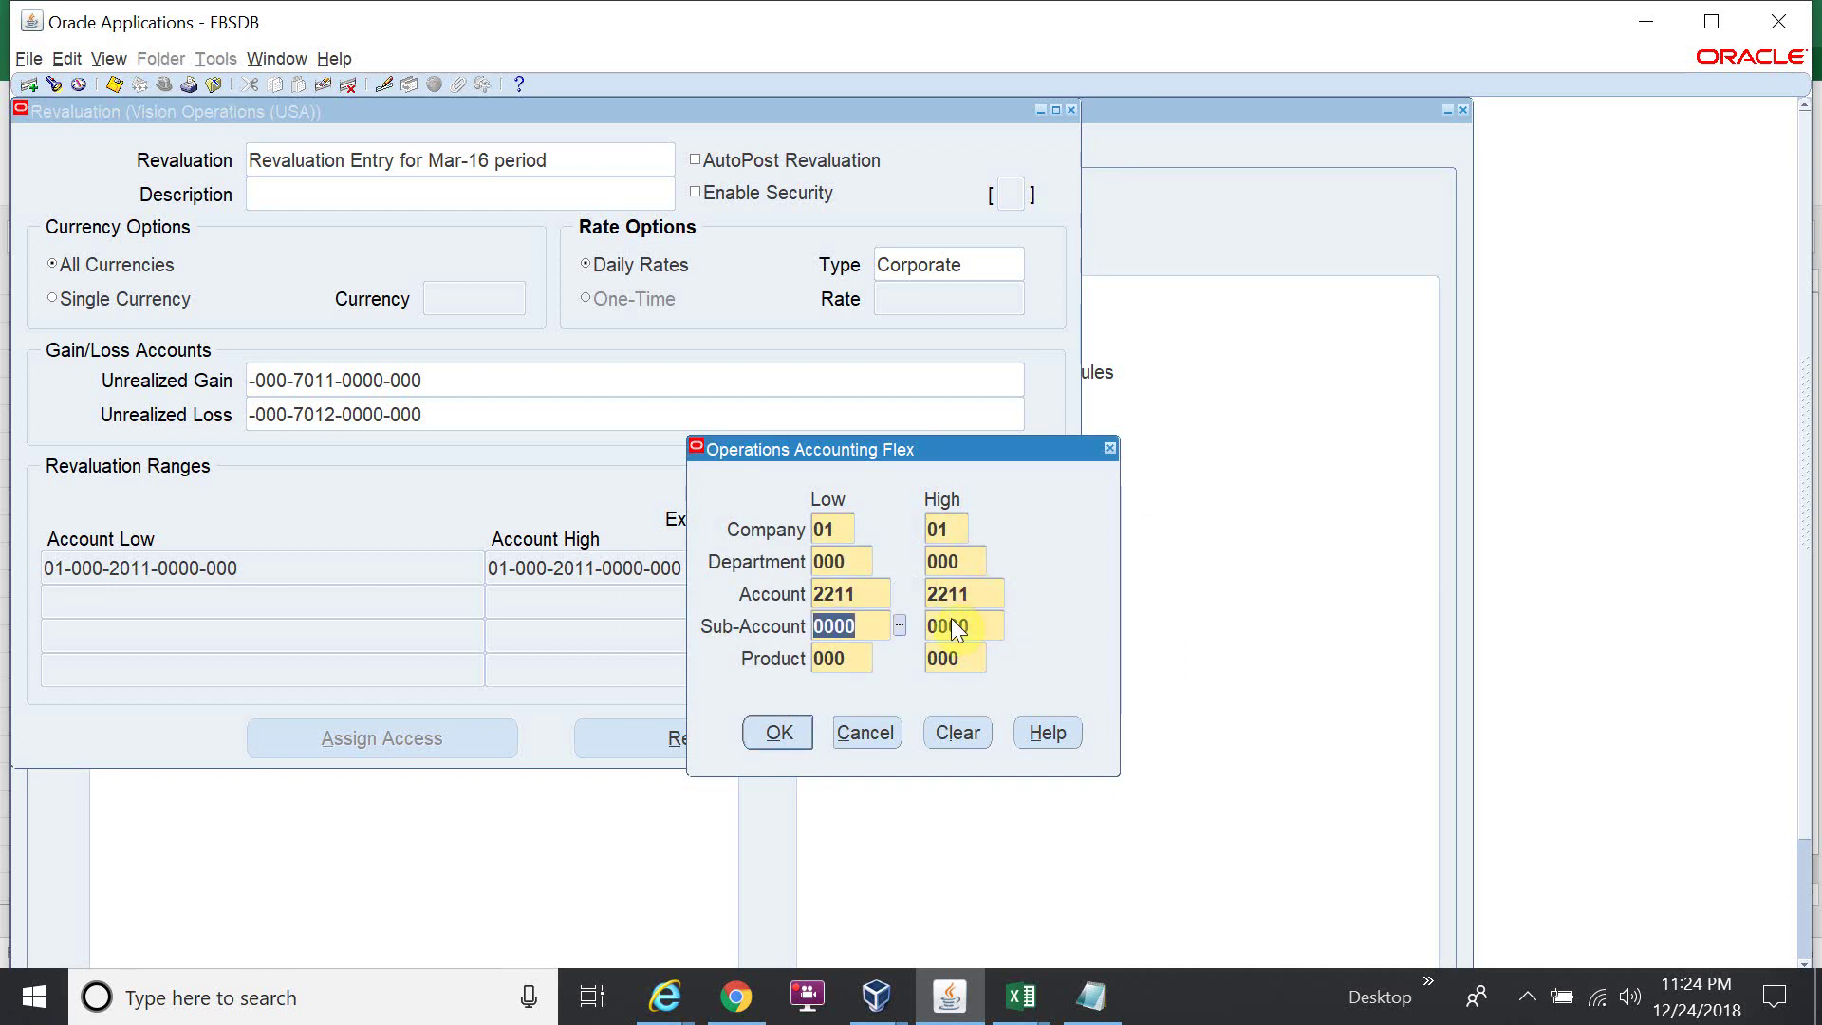
click(809, 735)
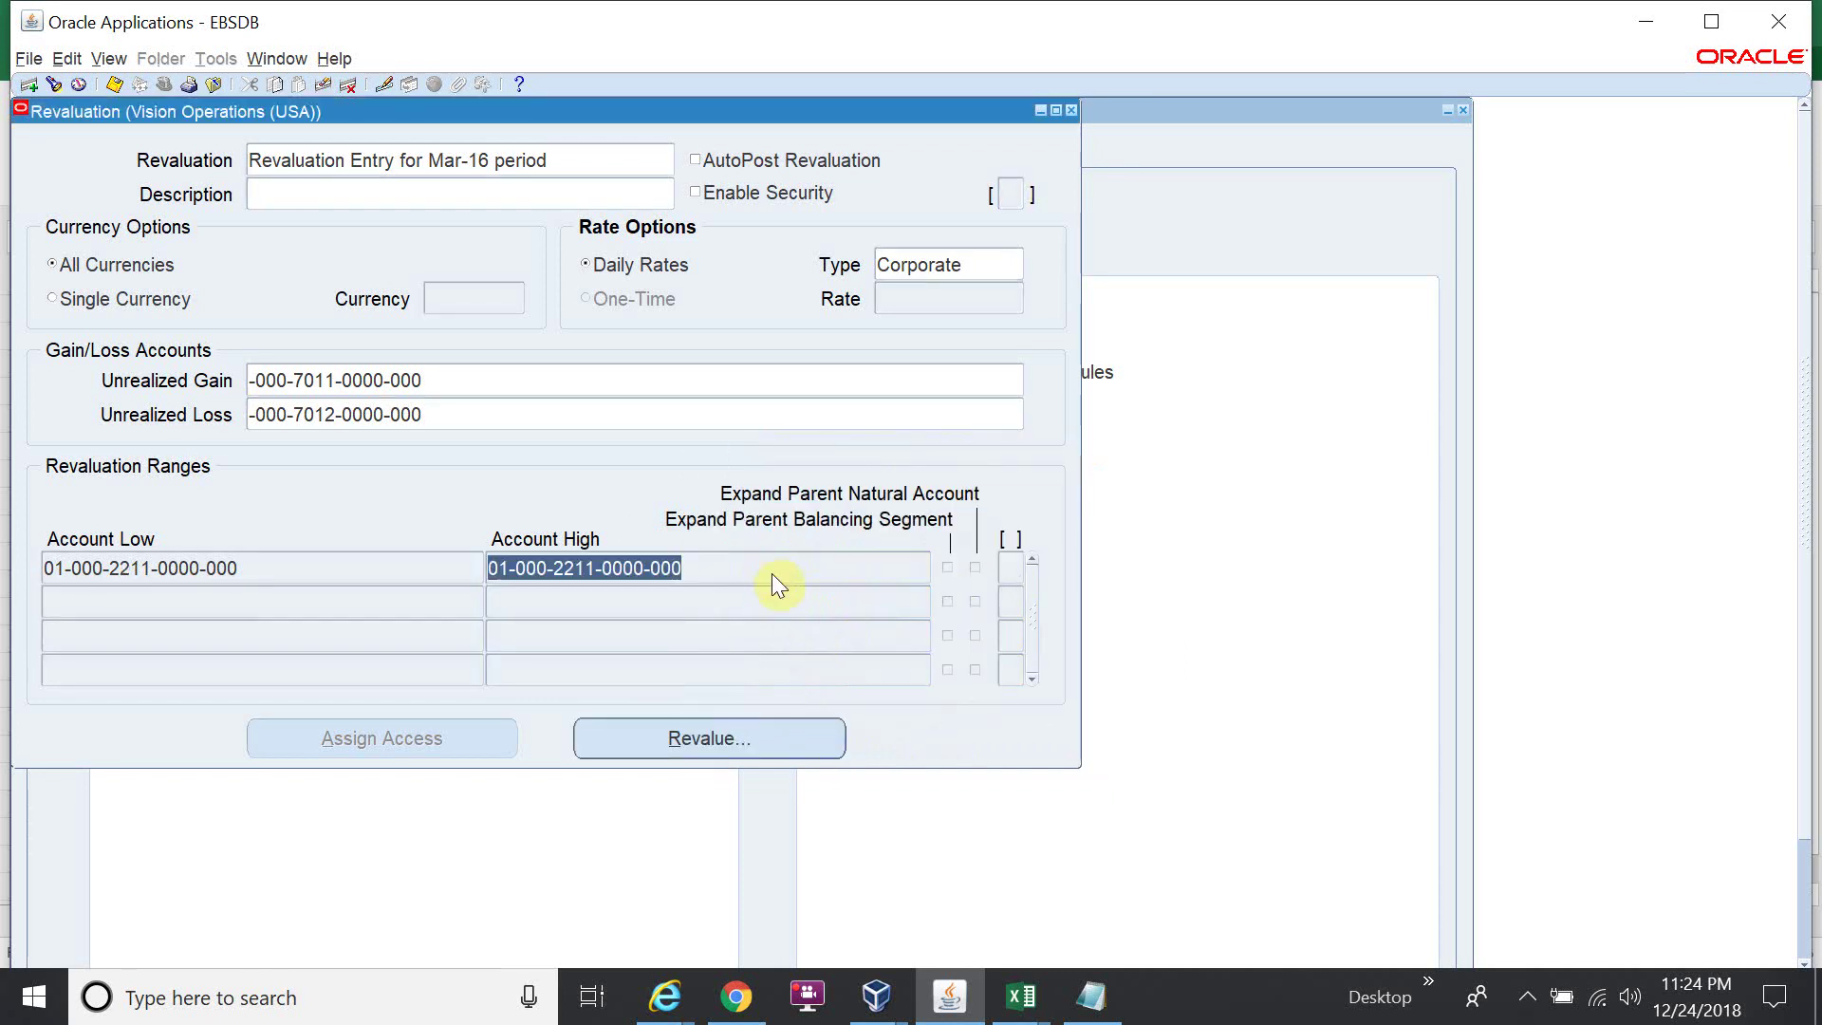
Run the revaluation by submitting Program - Revalue Balances for period Mar-16, without submitting another request
click(759, 727)
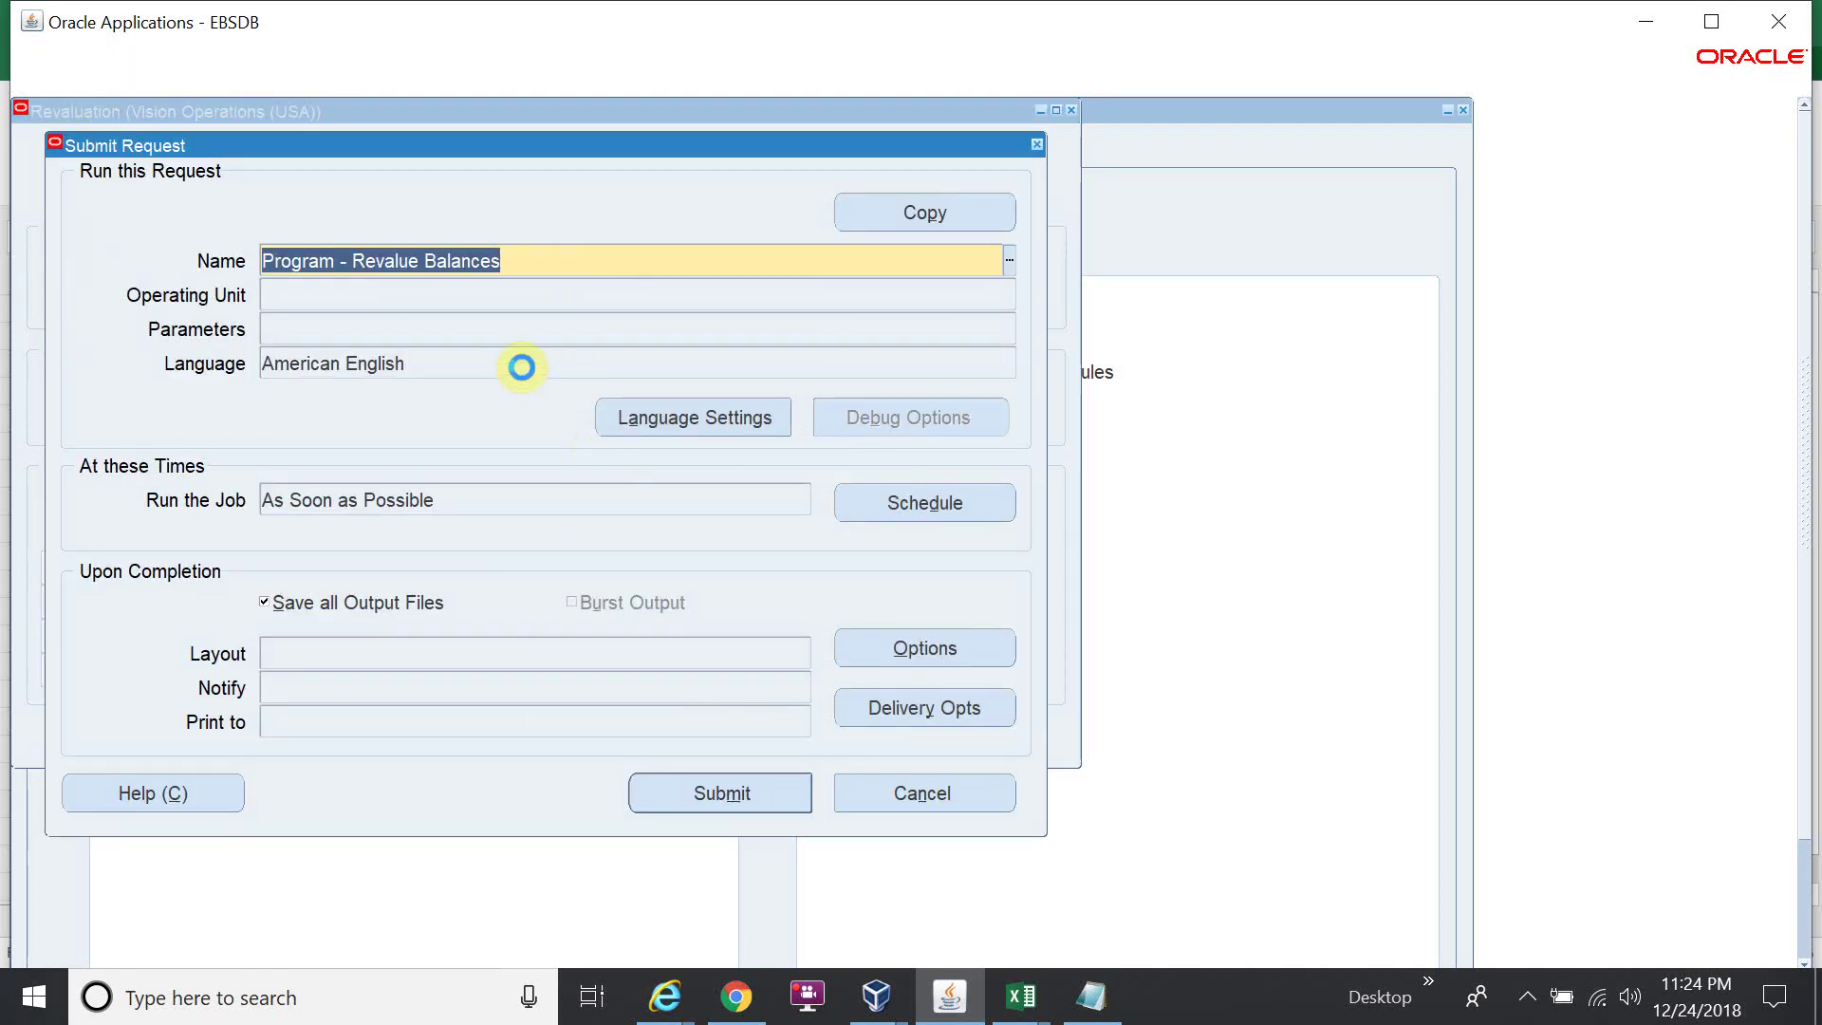
click(626, 581)
text(Mar-16)
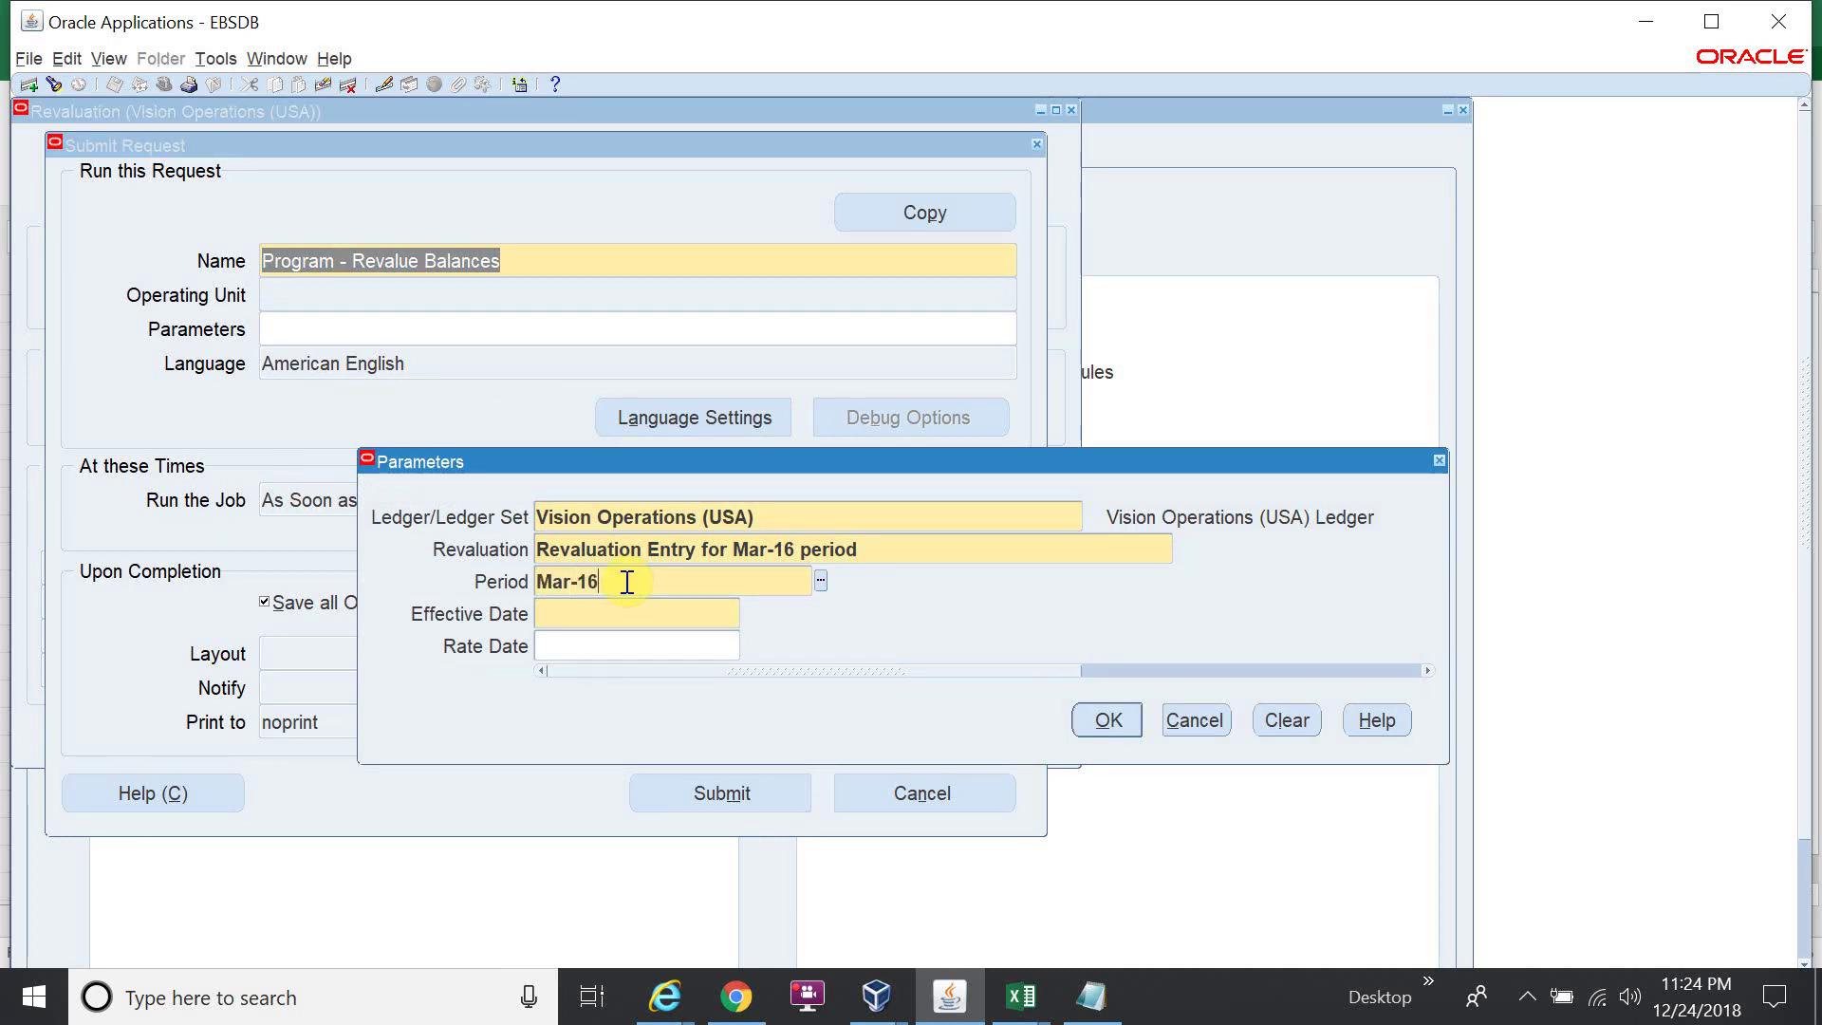
key(Tab)
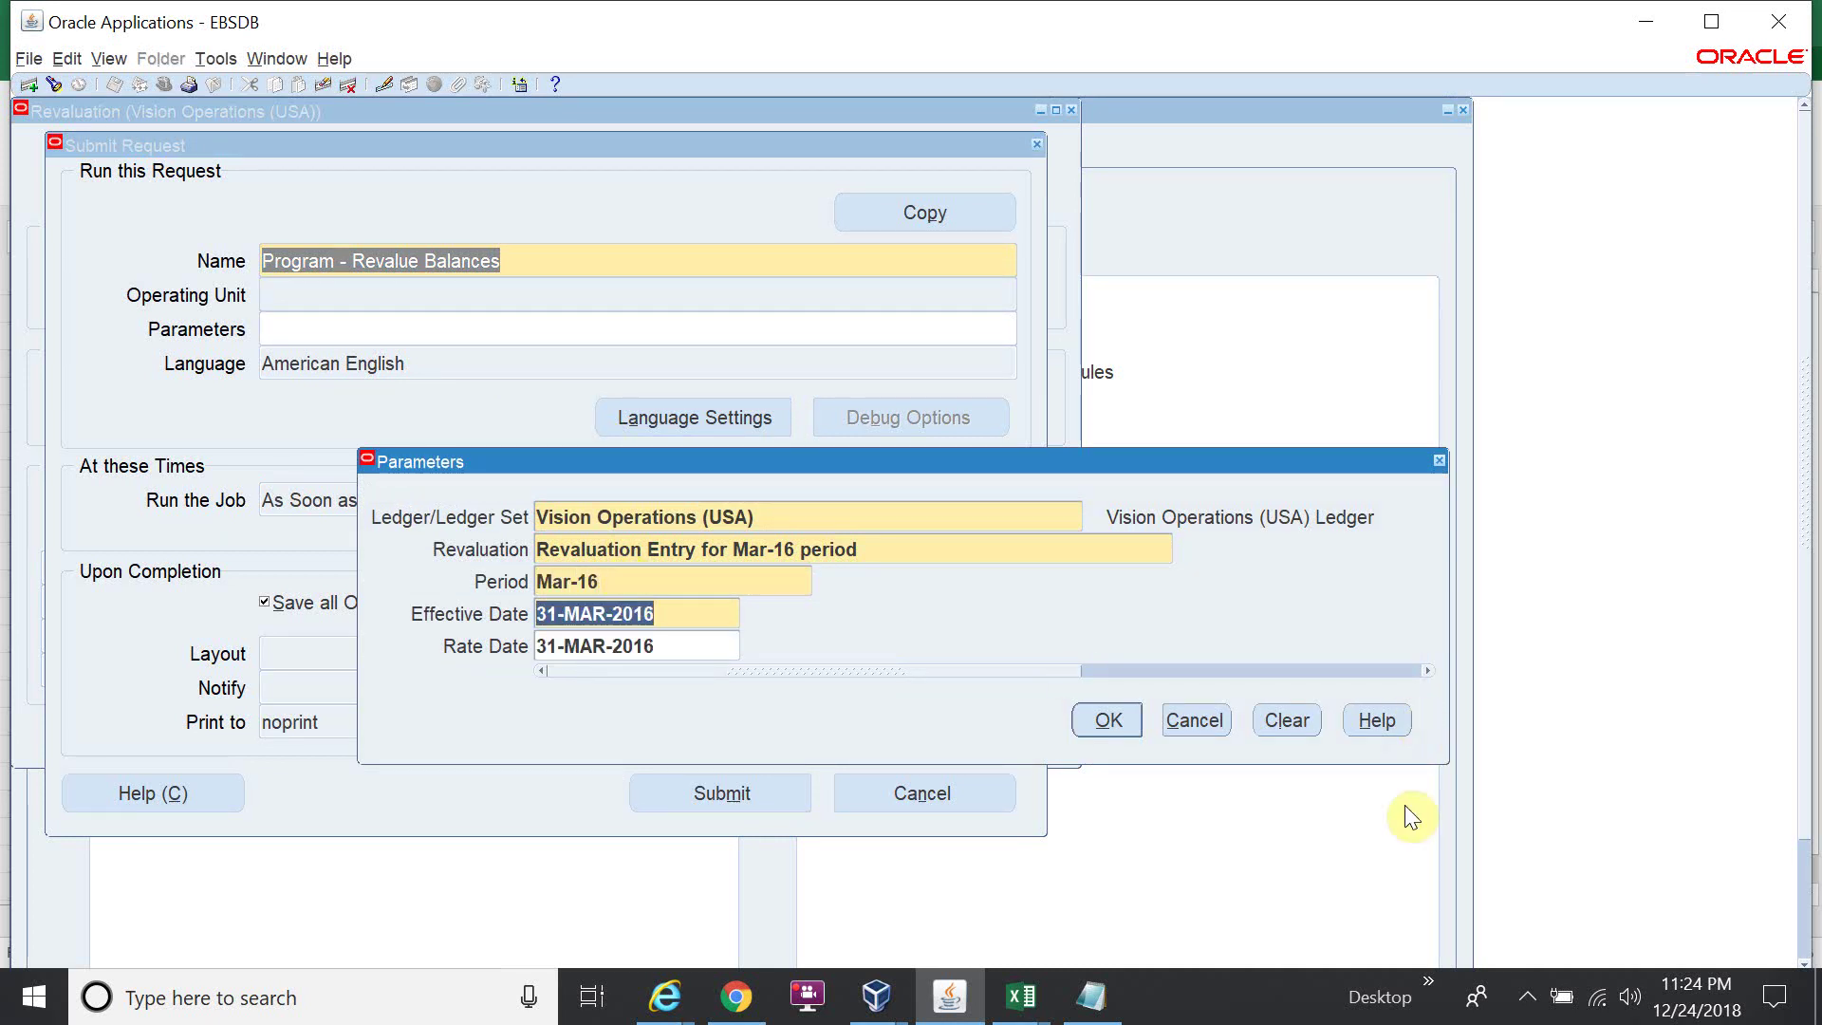
click(1125, 717)
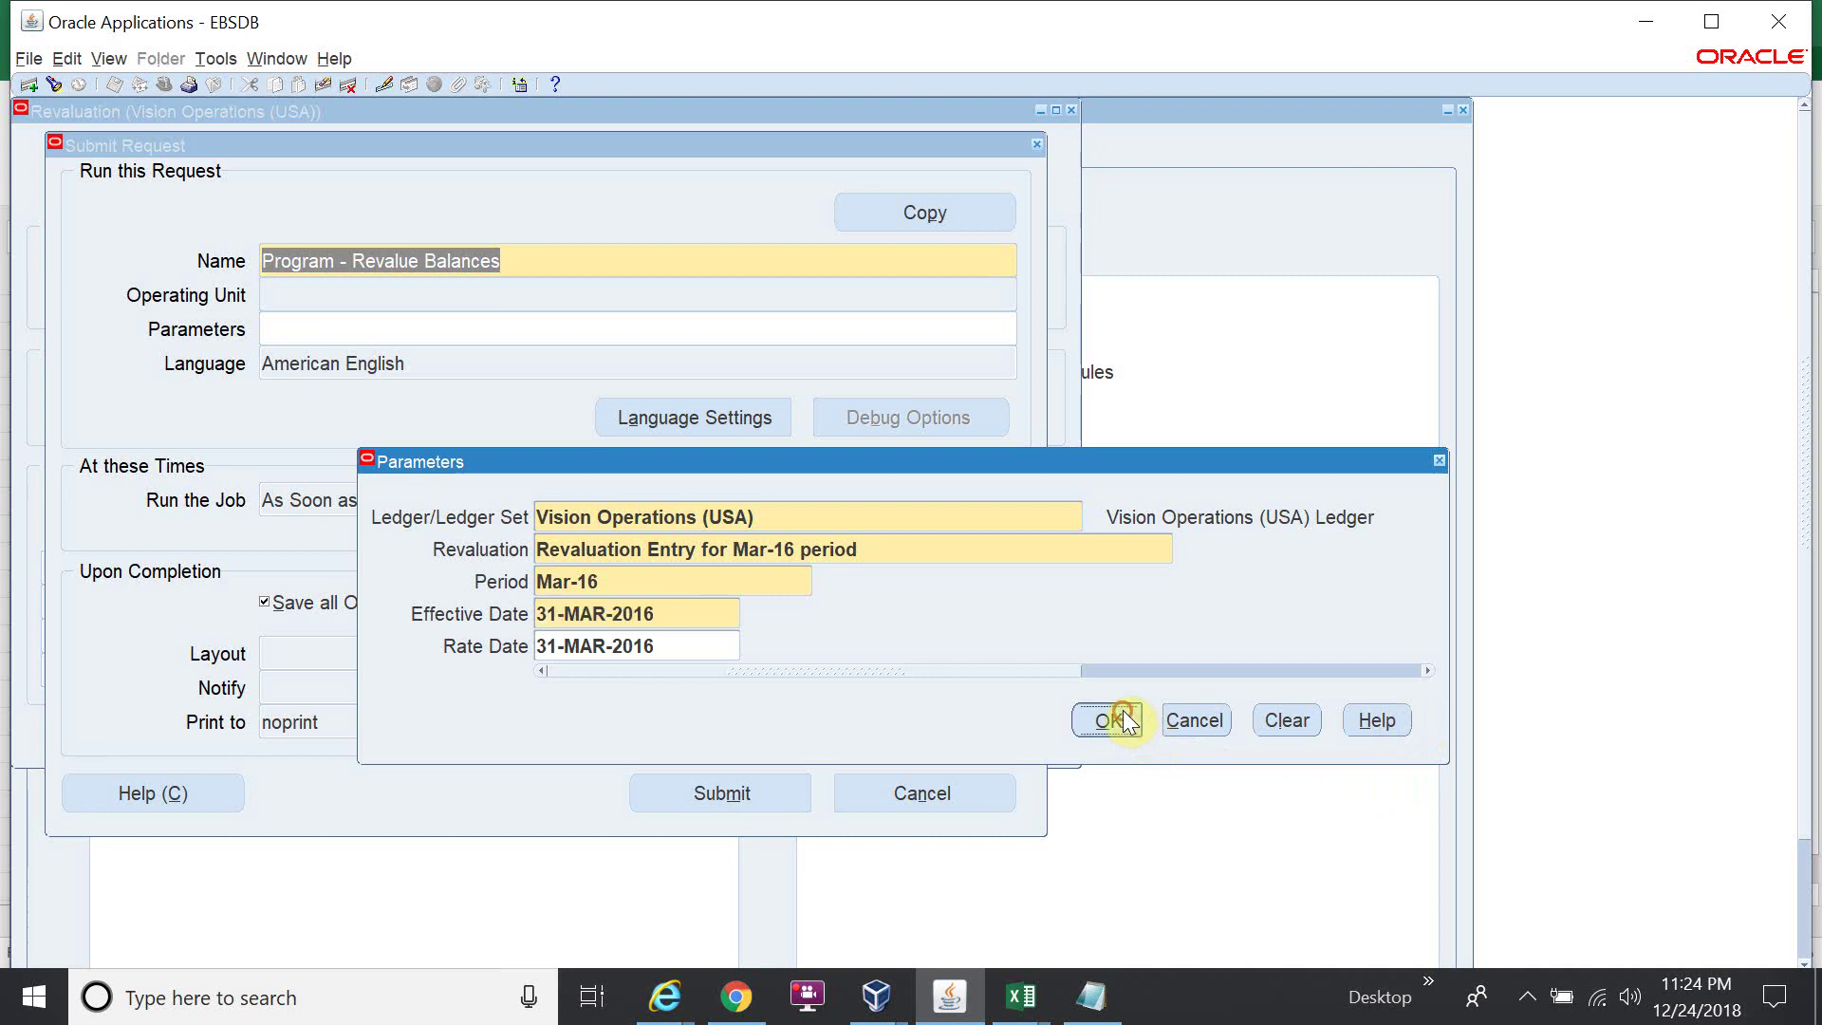
click(787, 794)
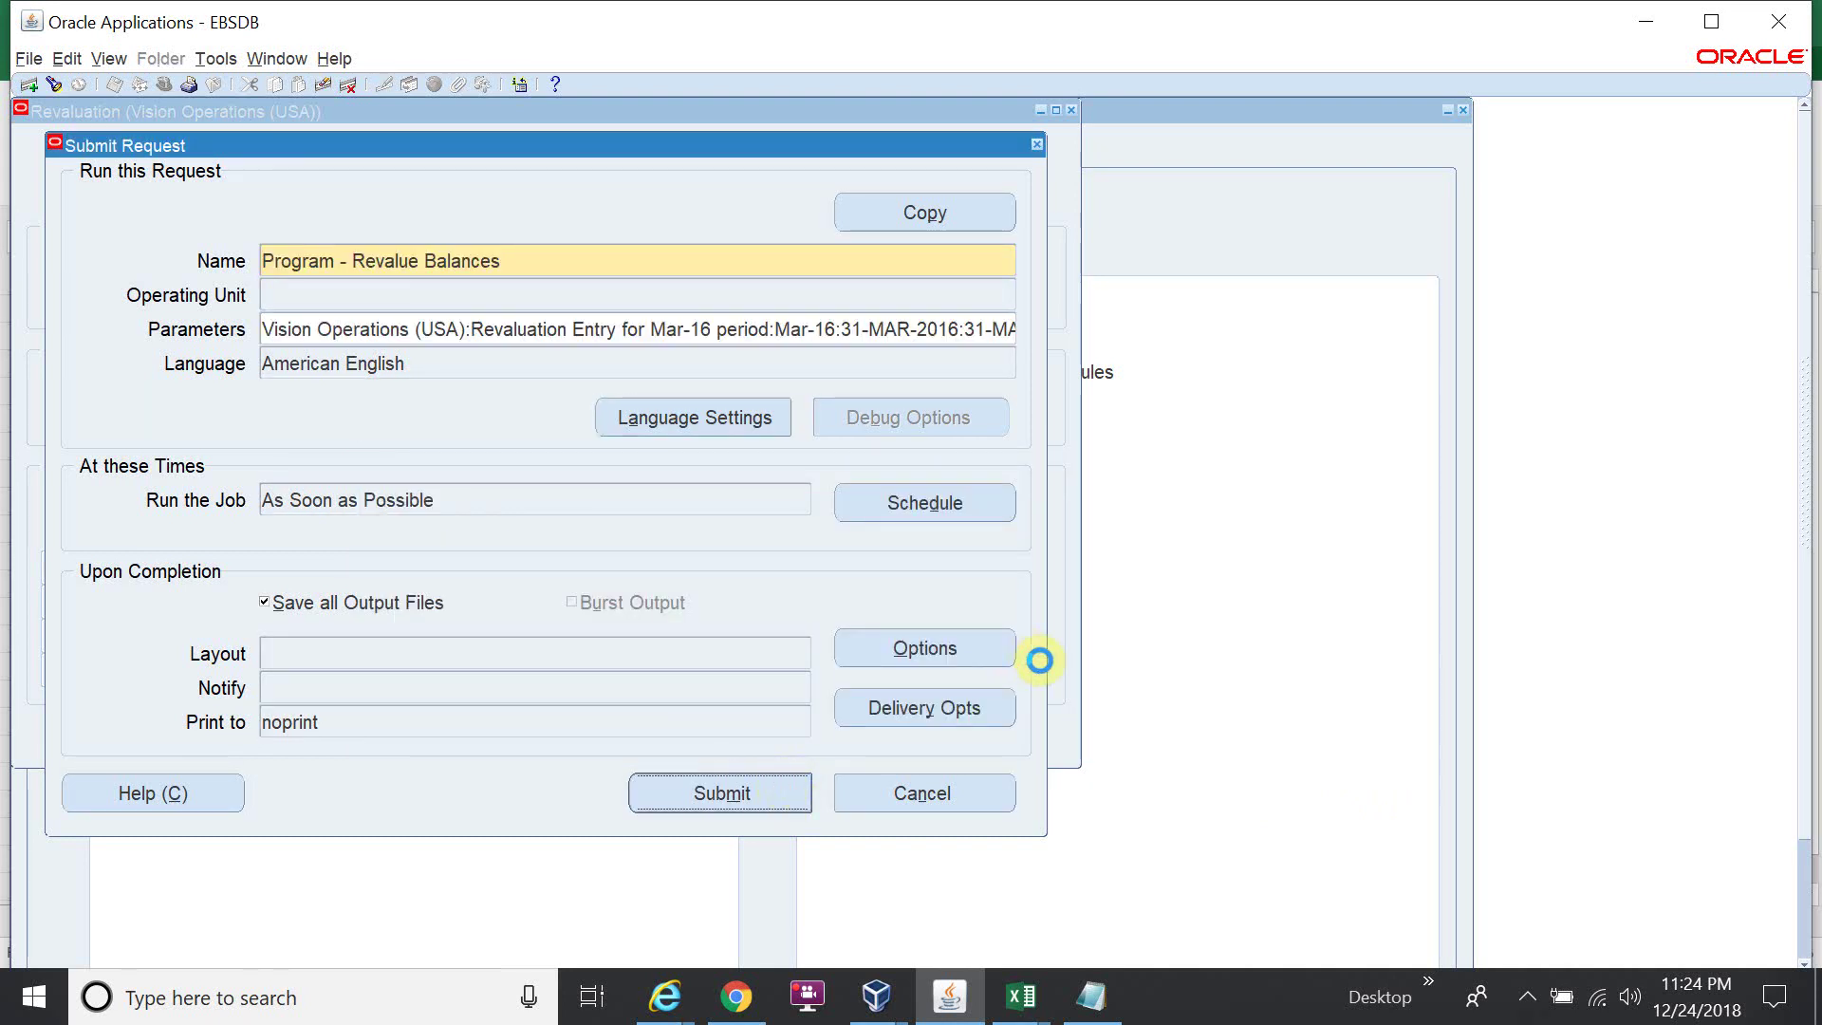
click(1079, 662)
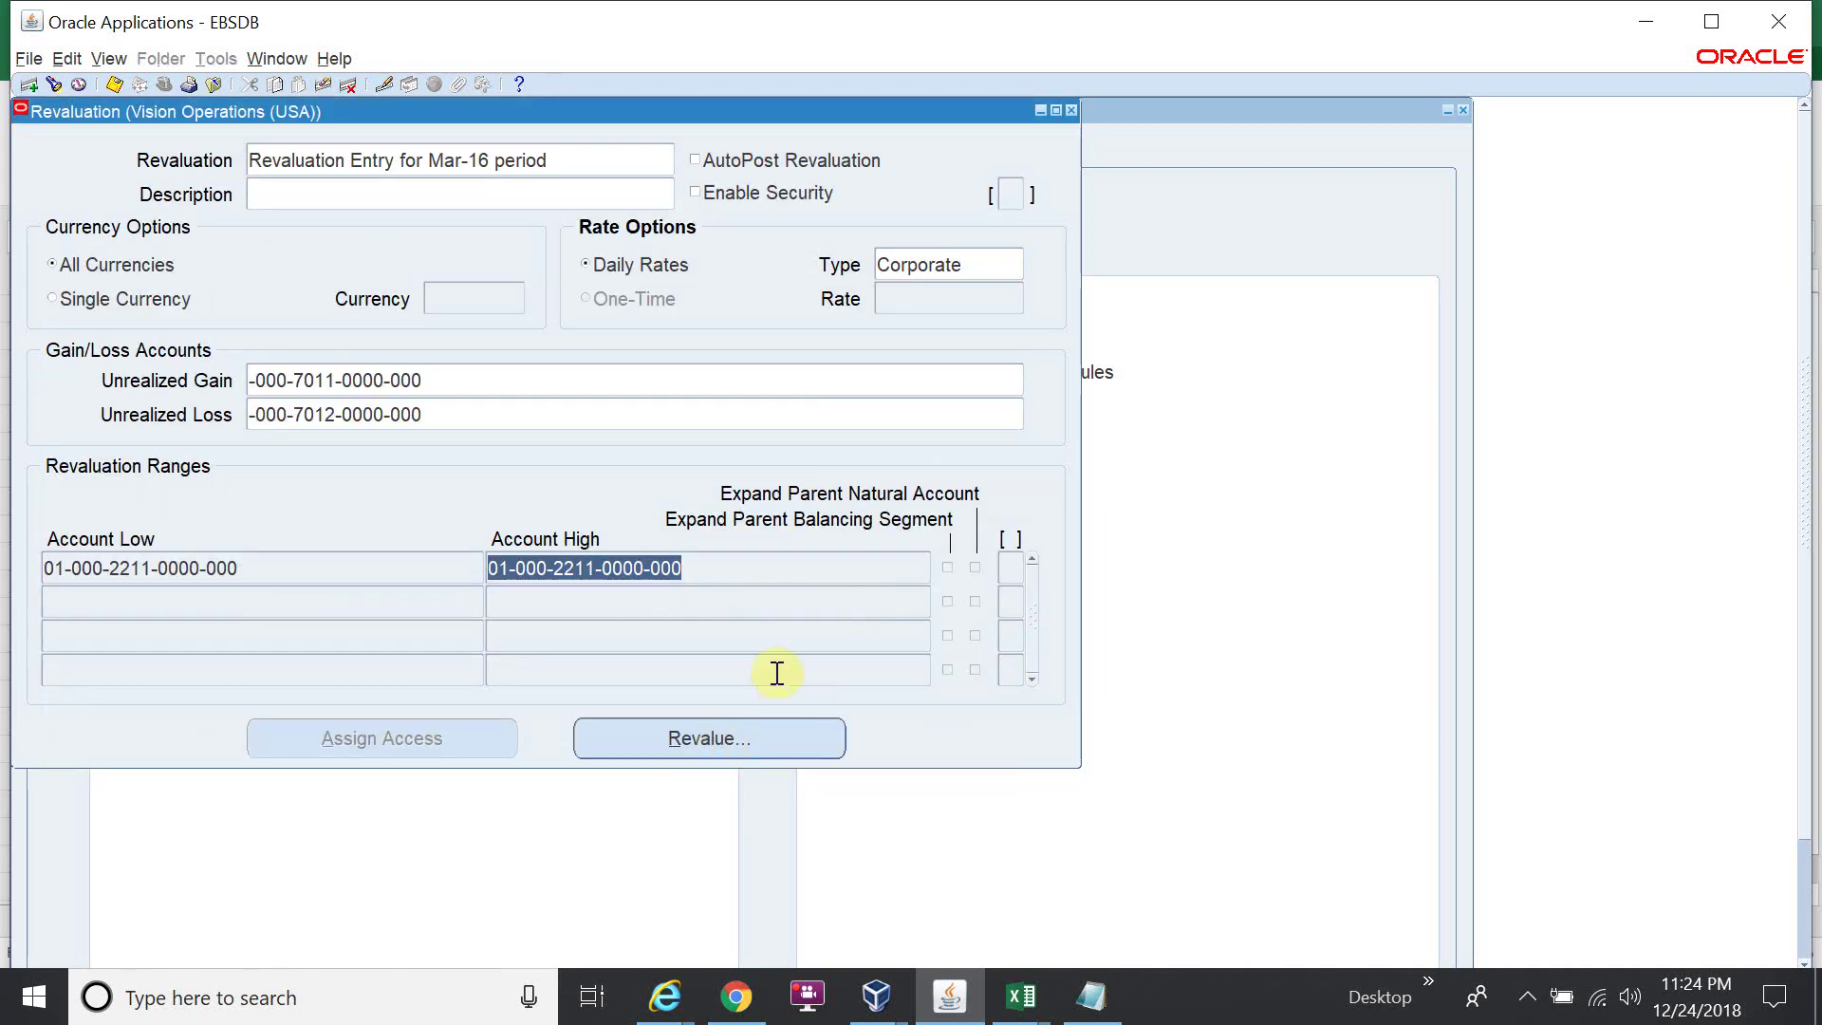
Refresh the concurrent requests list until Program - Revalue Balances finishes, and view its output in Internet Explorer
click(112, 58)
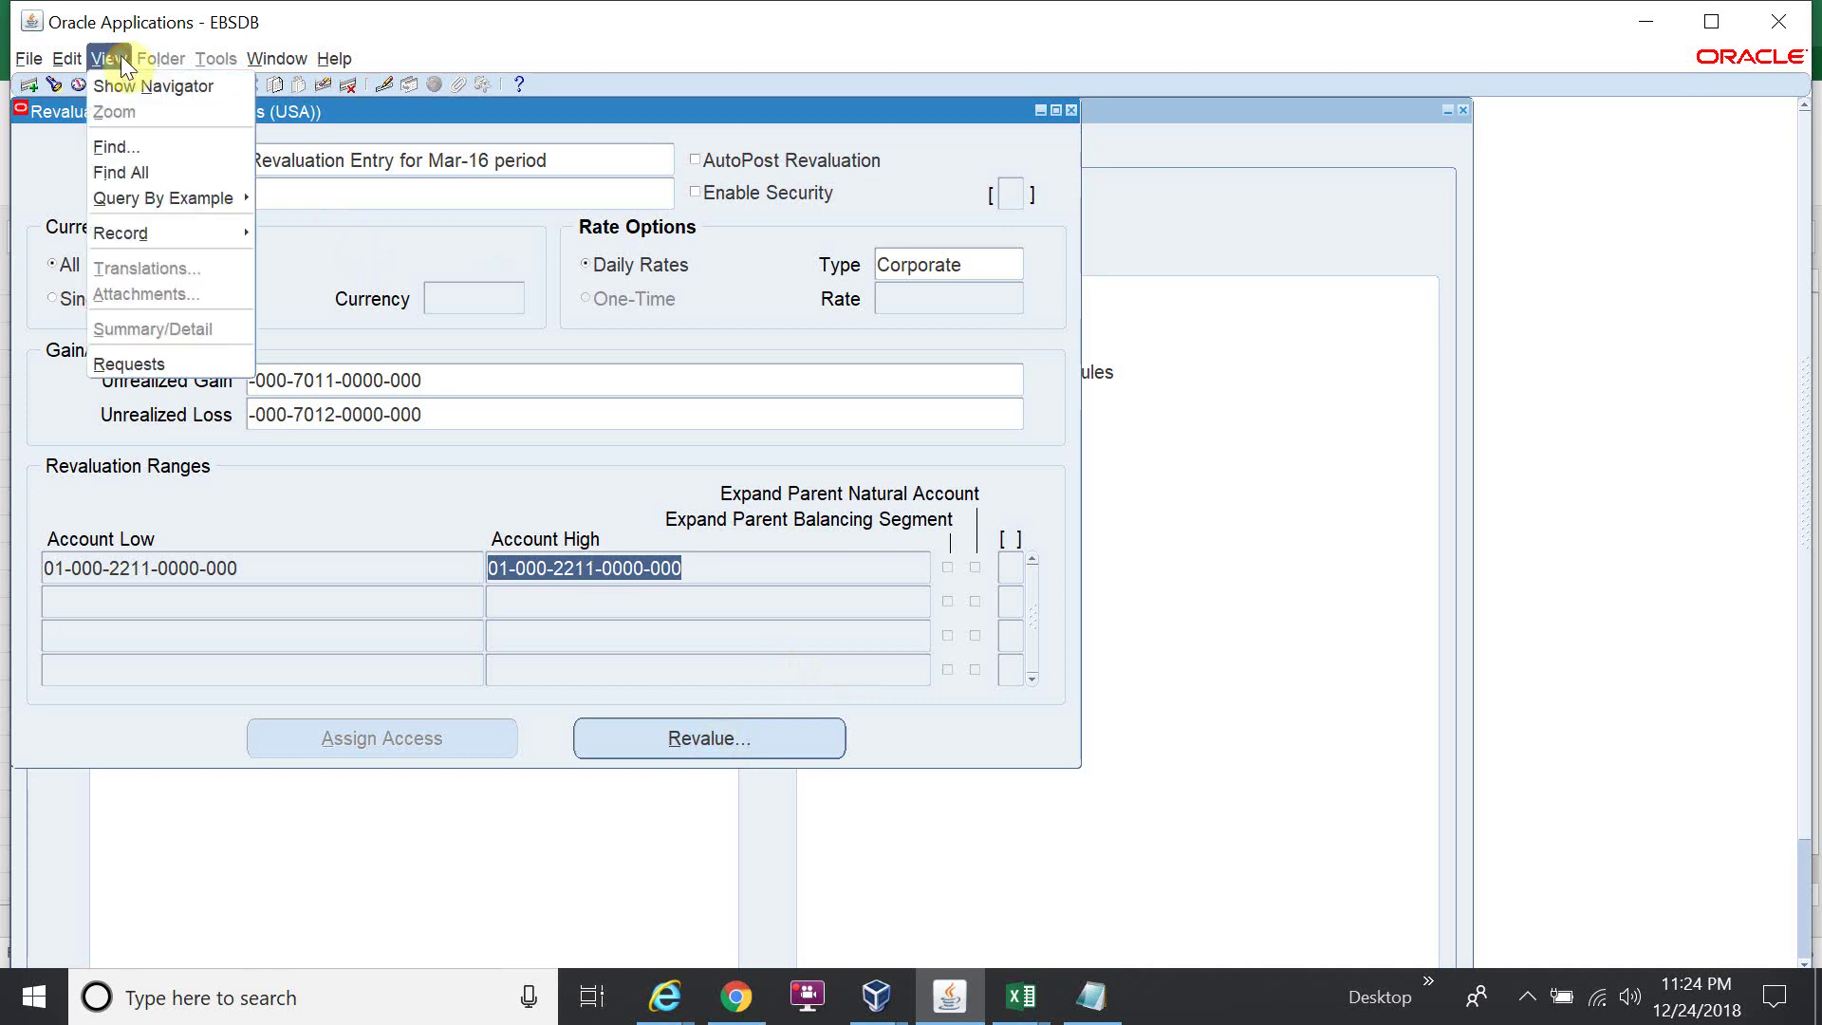
click(190, 362)
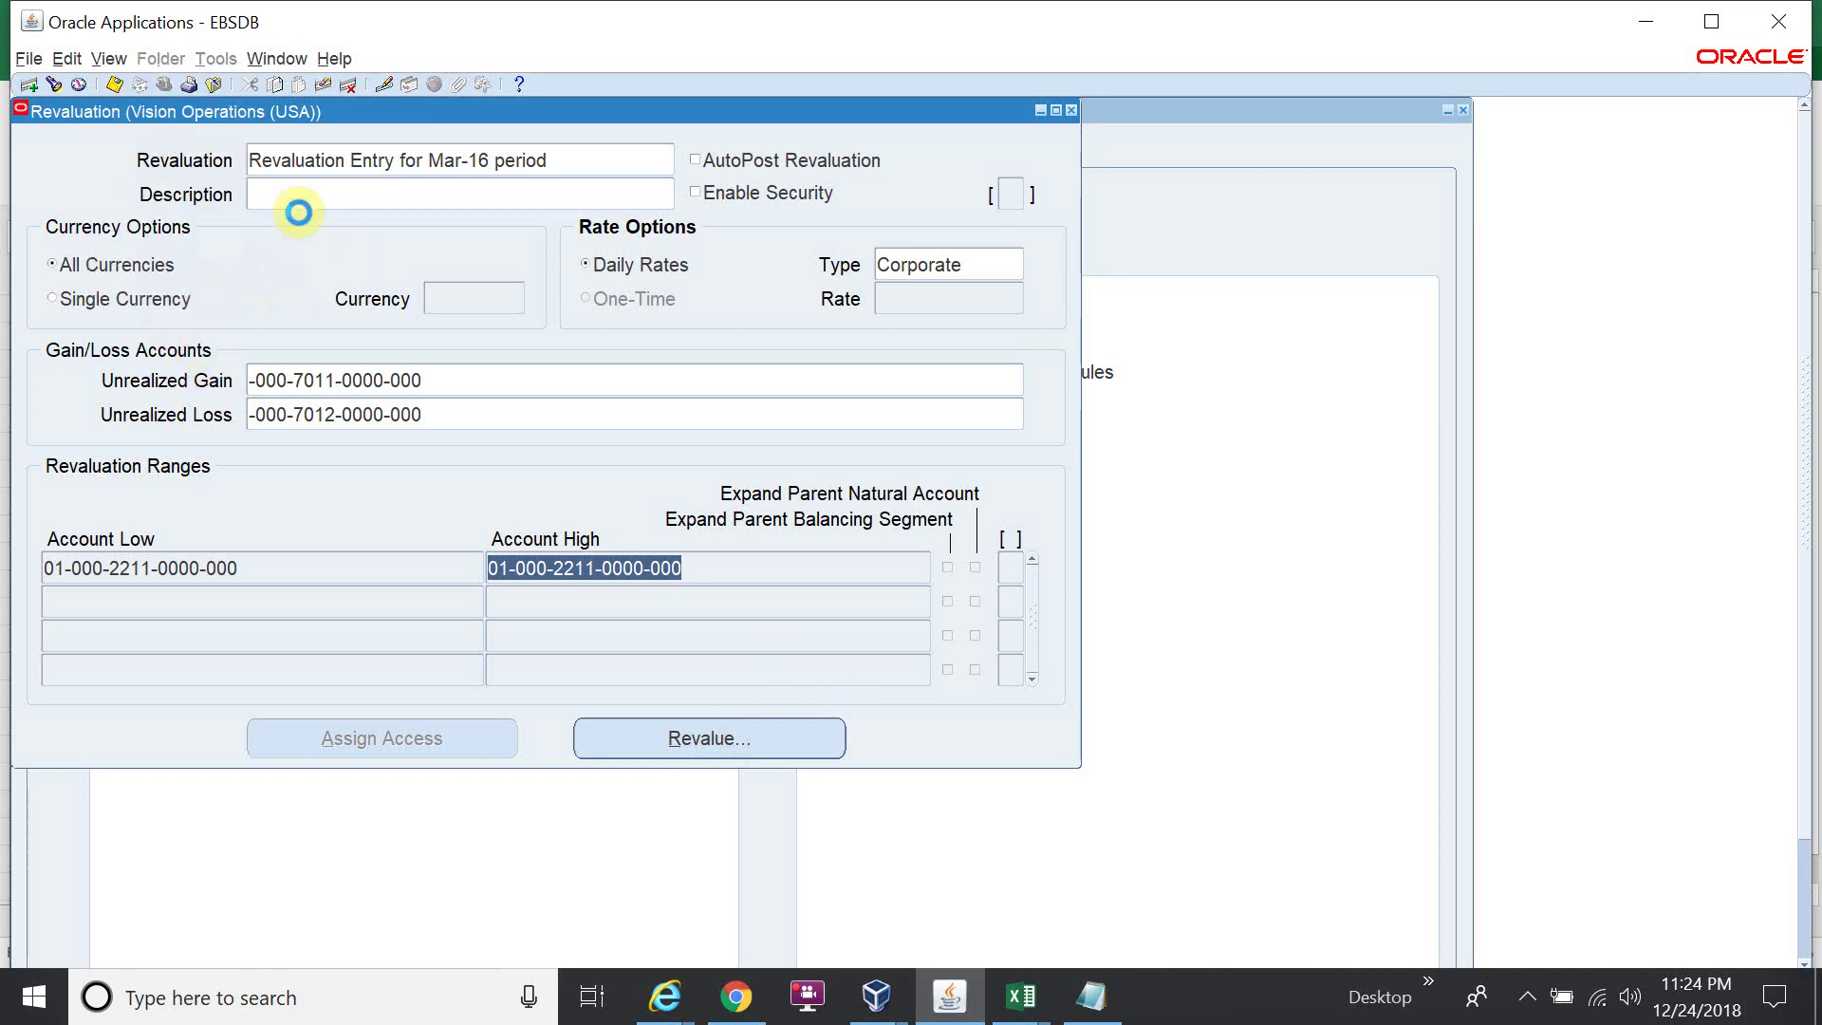
click(846, 767)
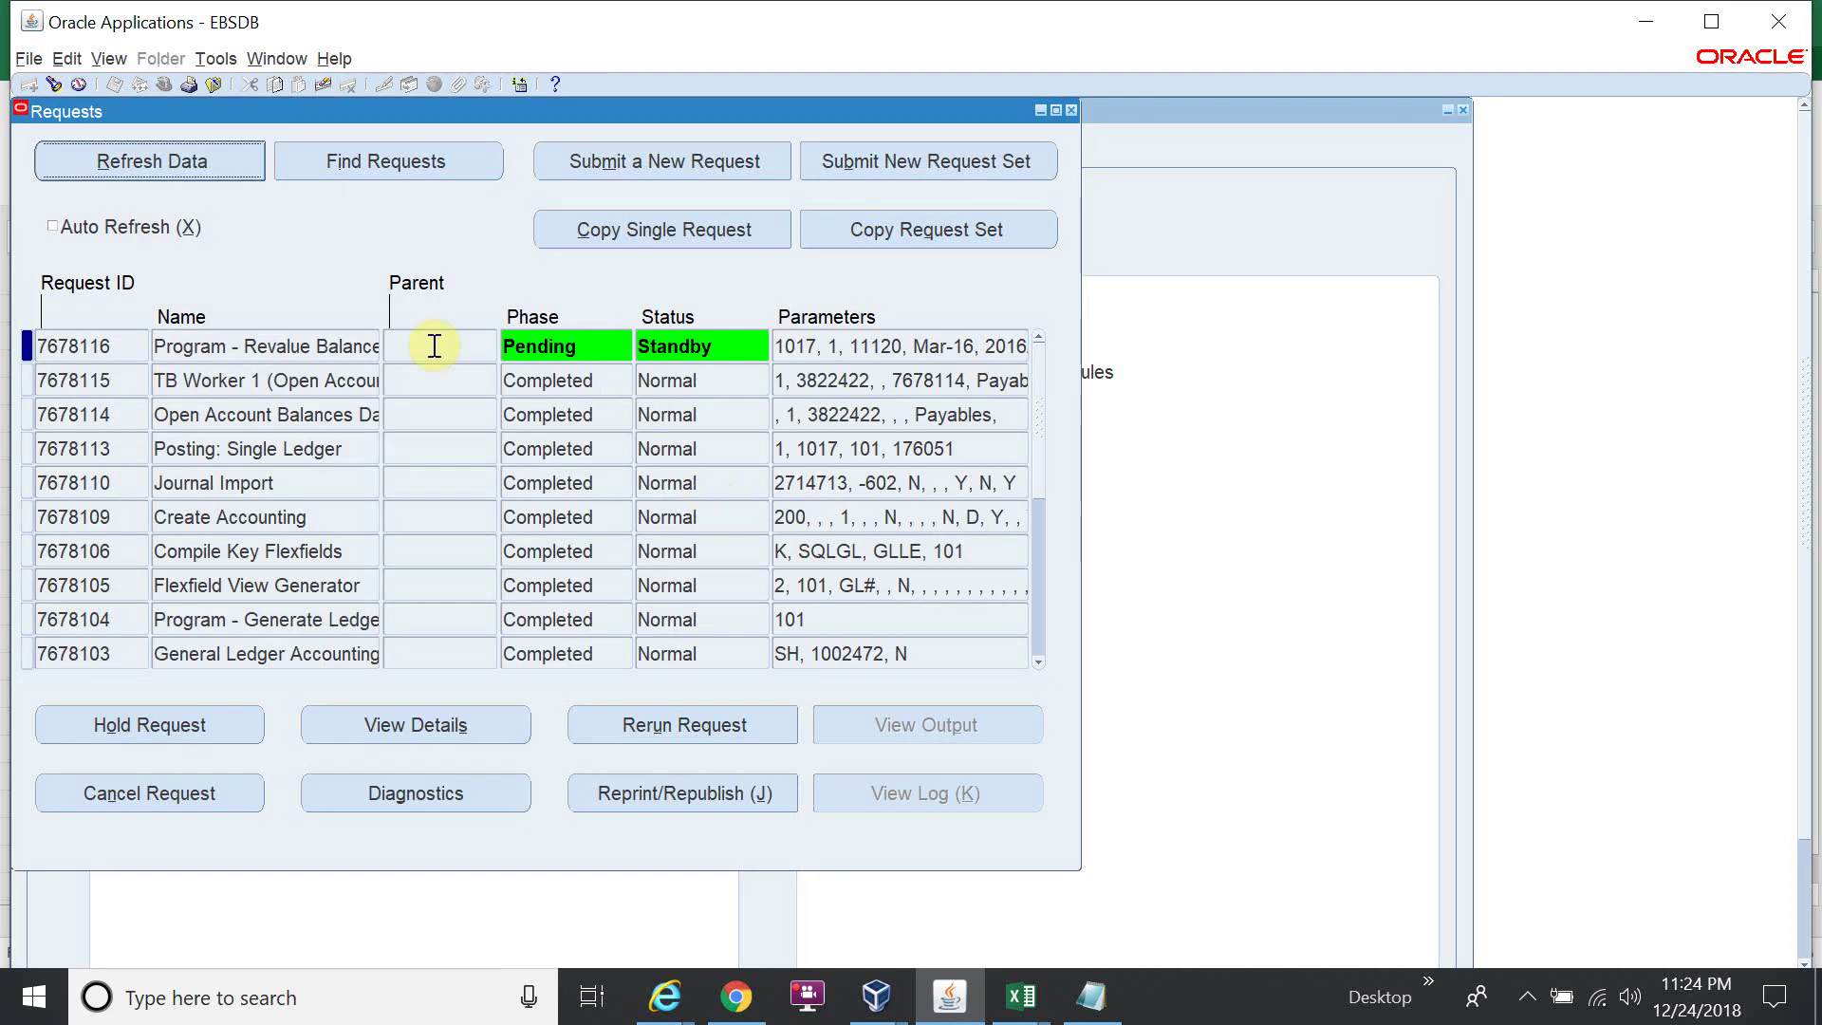
click(151, 156)
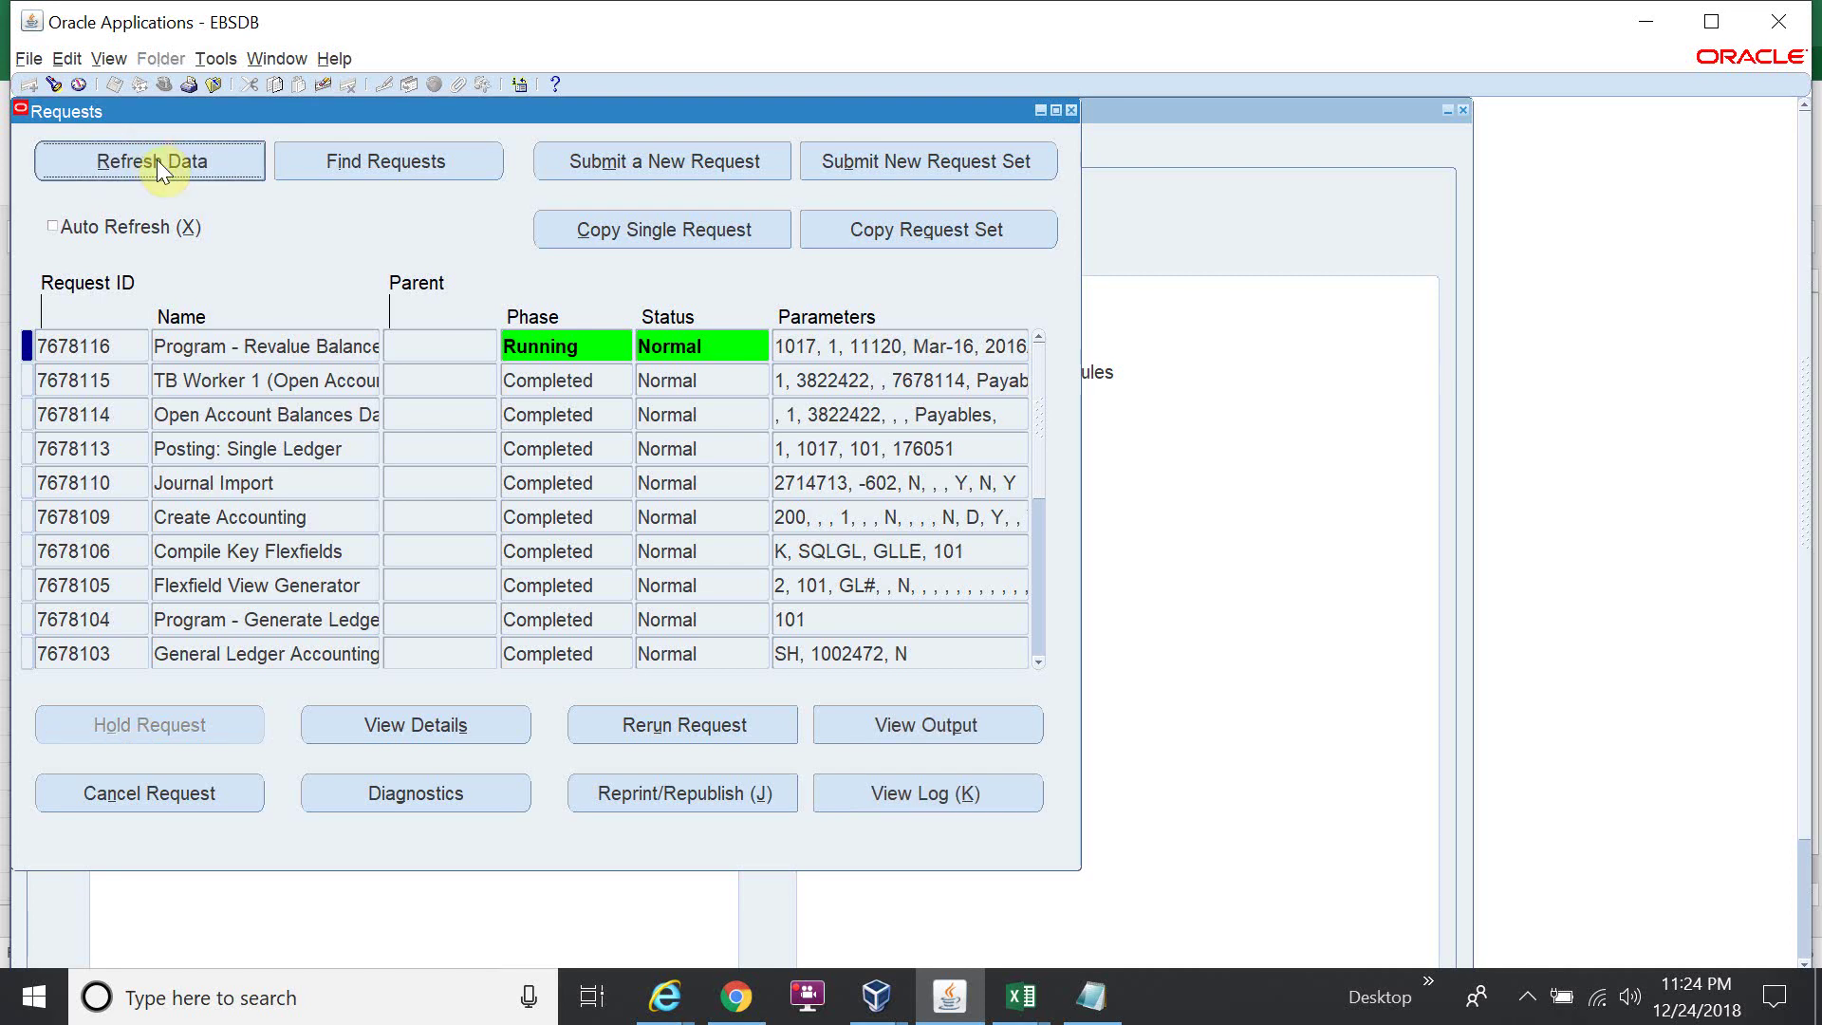
click(158, 160)
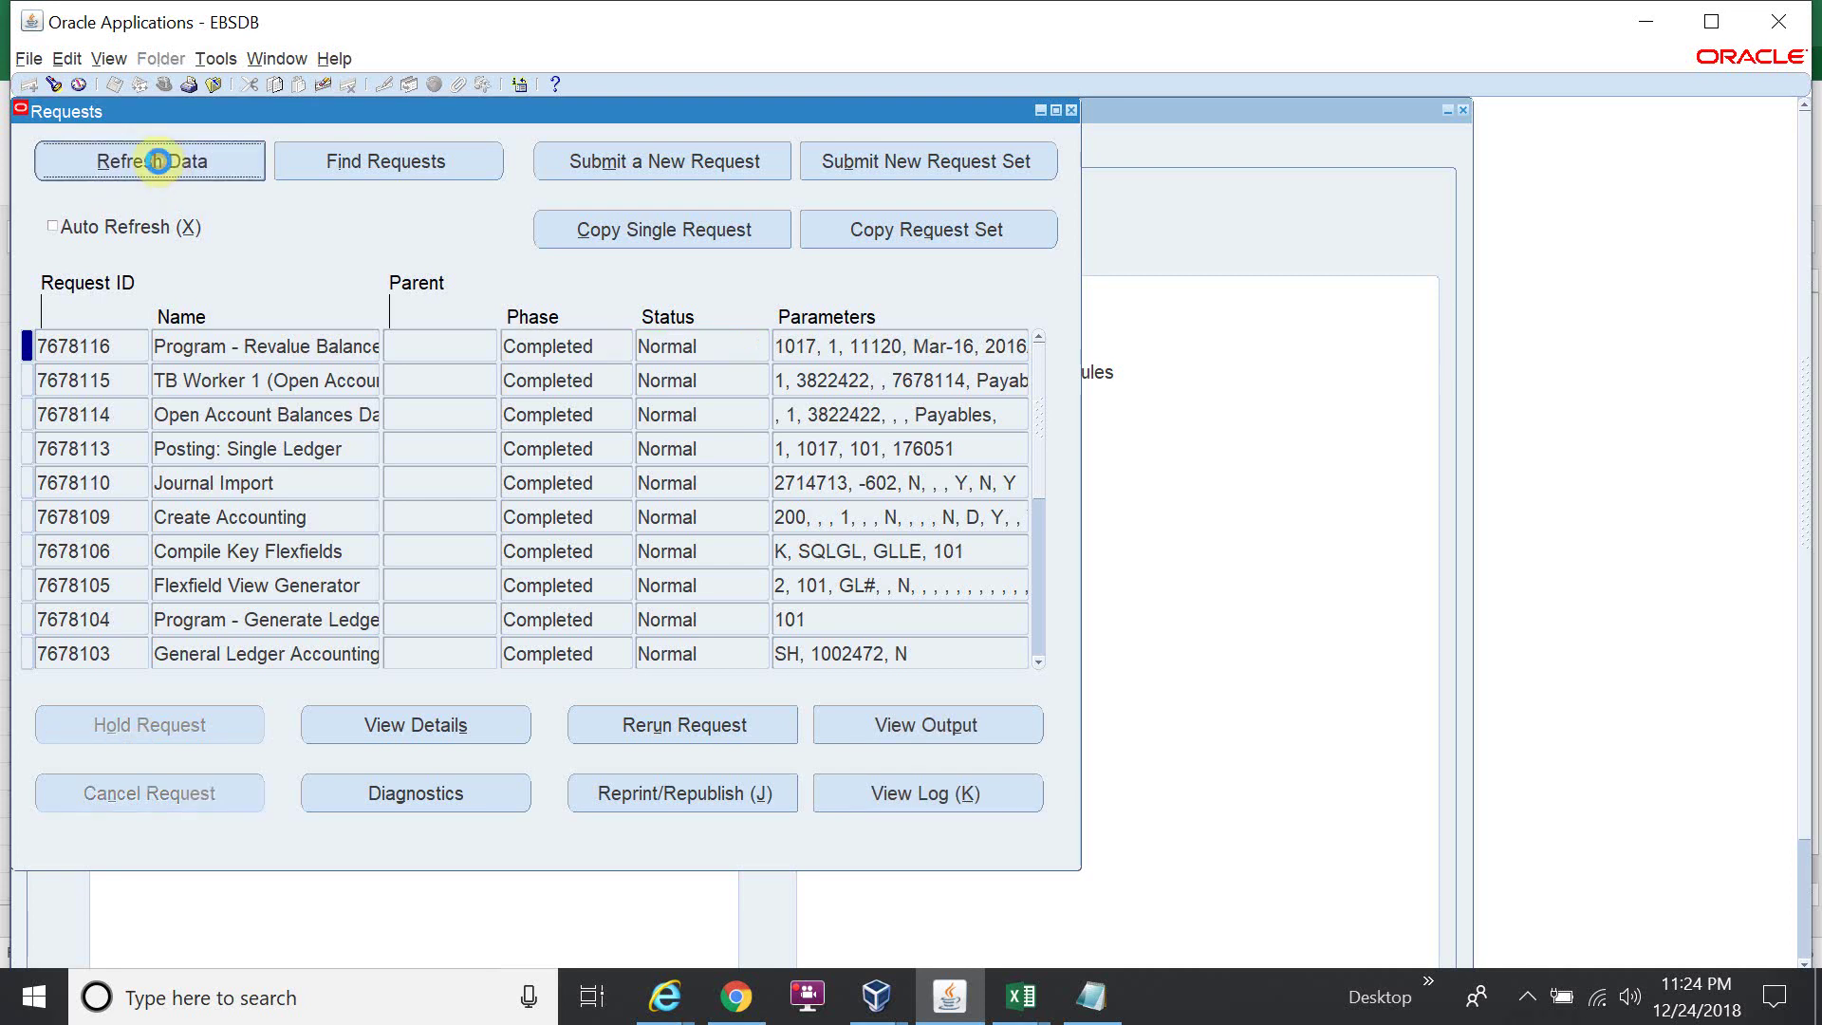
click(879, 738)
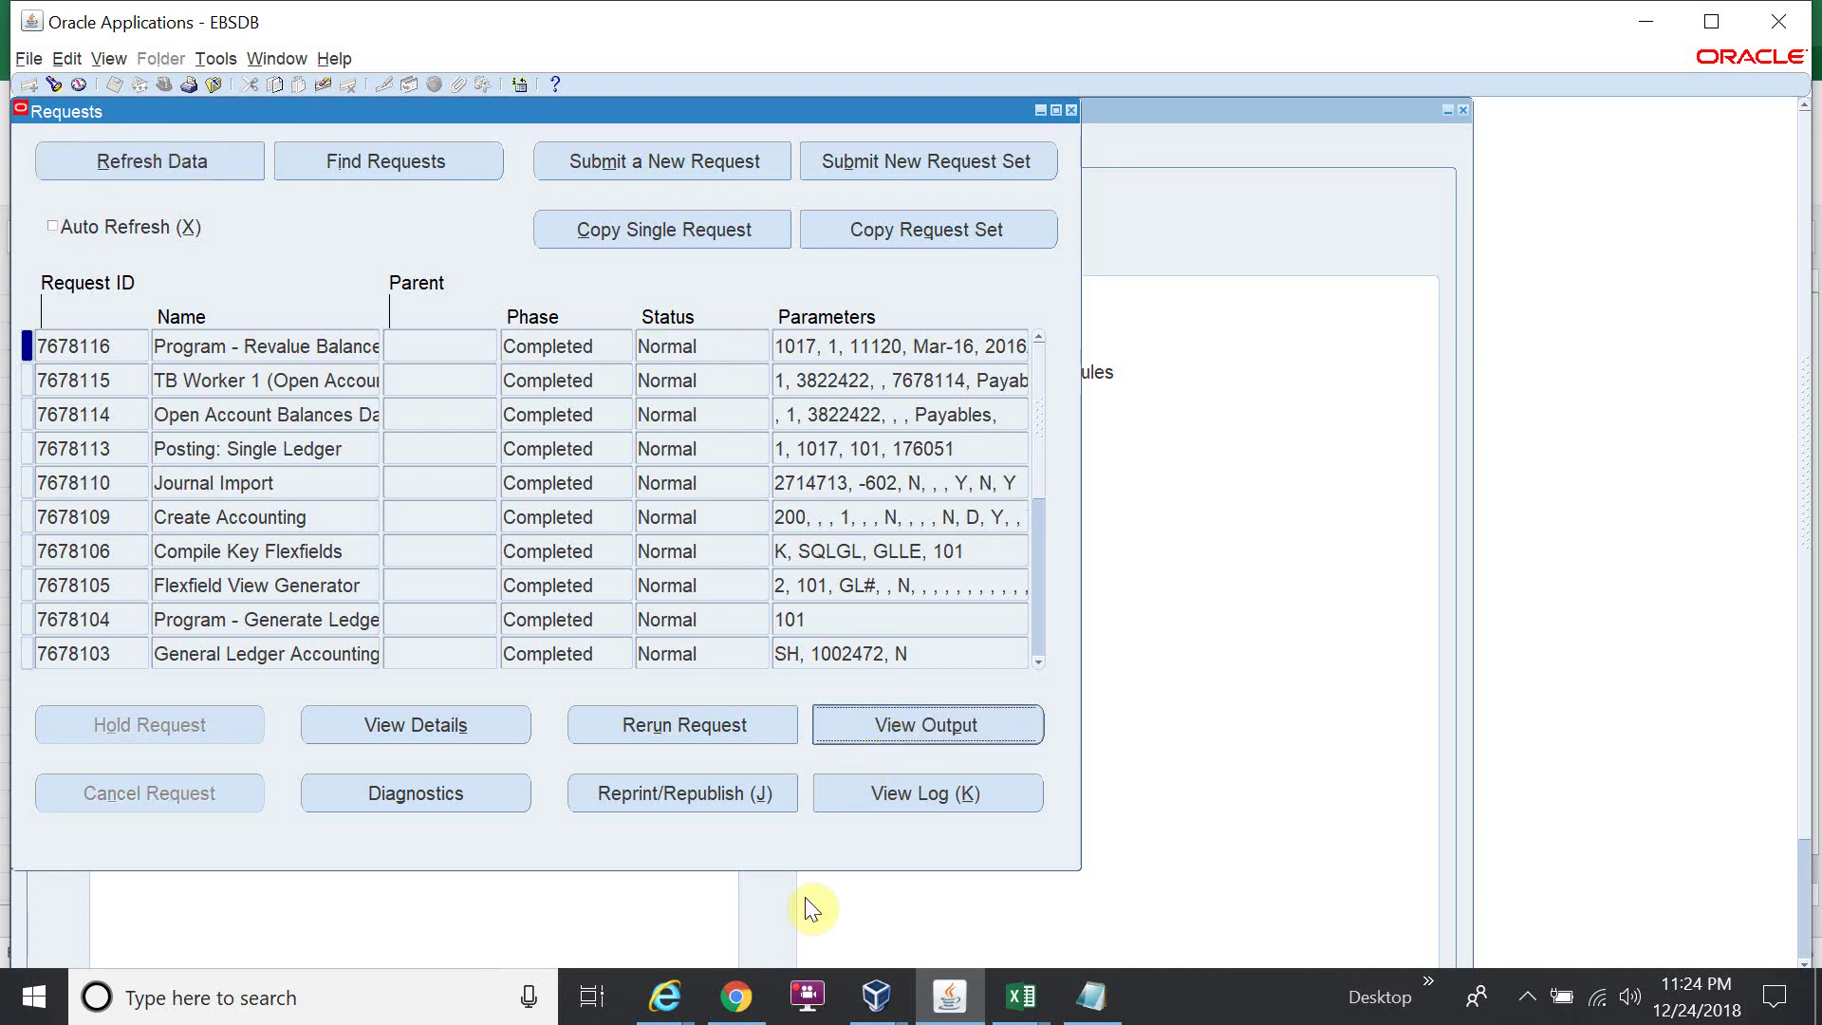
click(1551, 896)
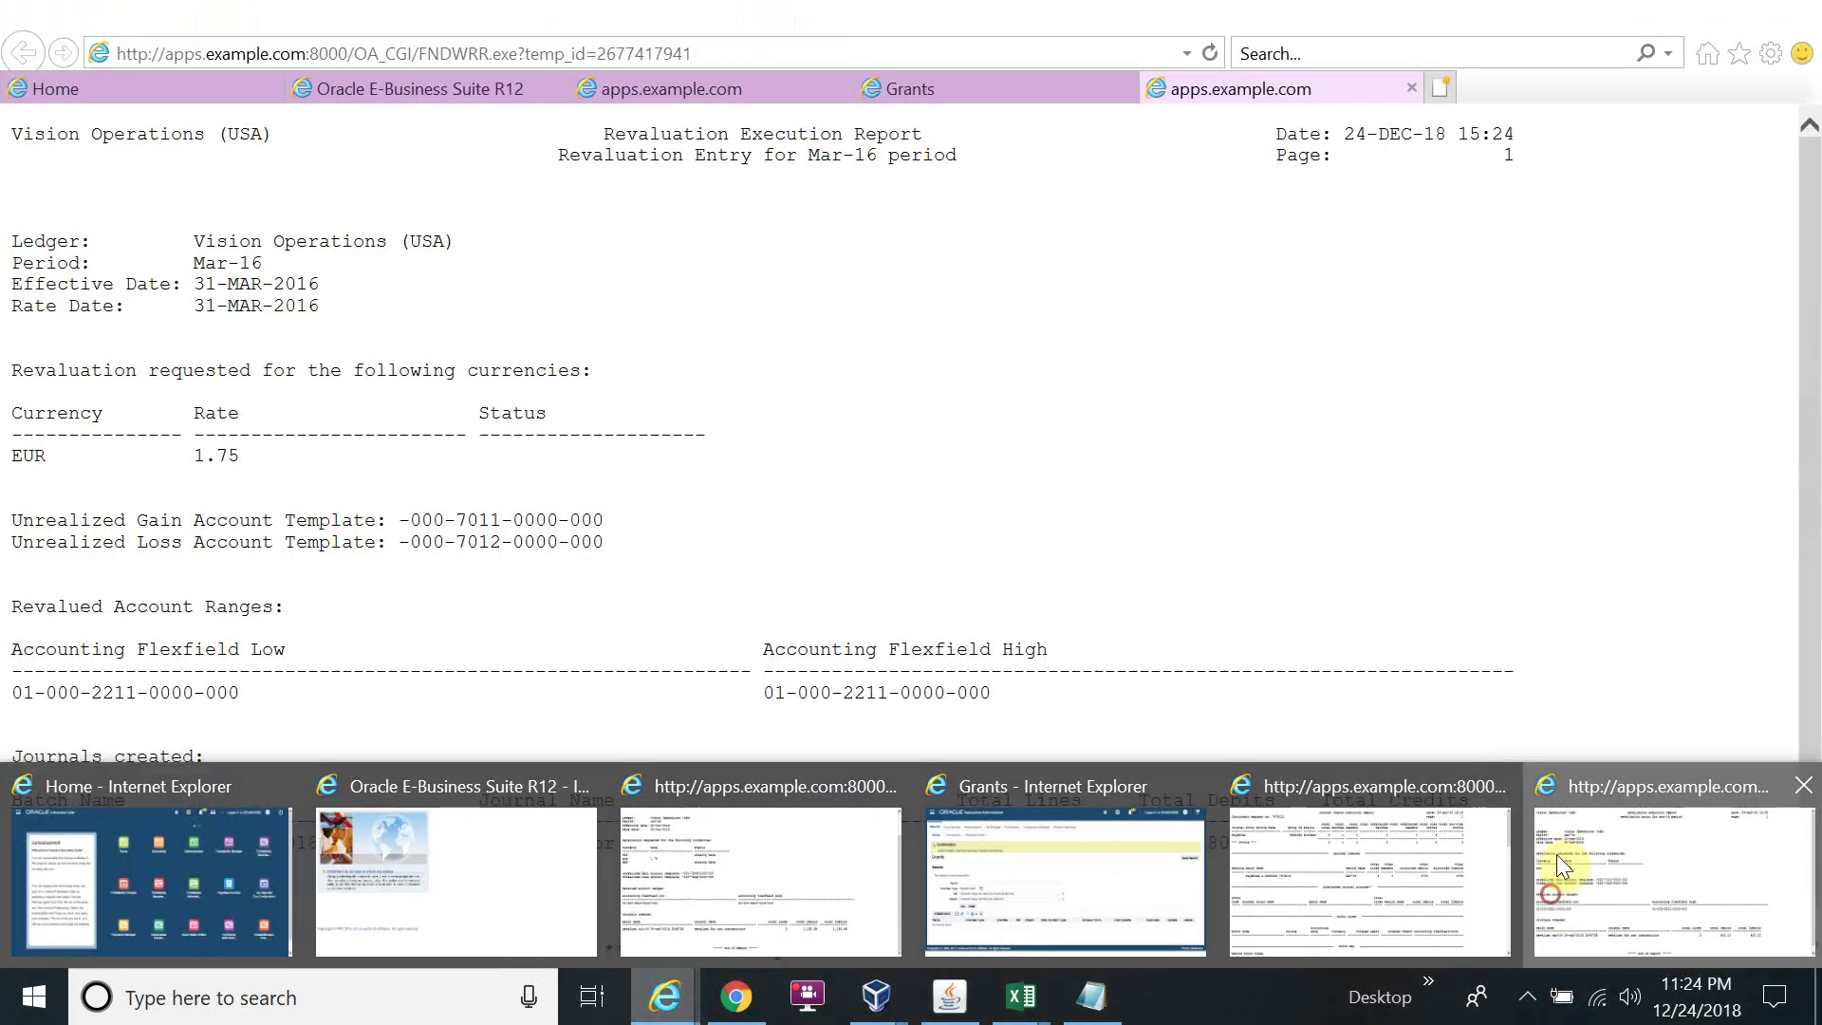
Copy the journal name Revalues for EUR transactions from the created journals in the Revaluation Execution Report
scroll(701, 496, down, 1)
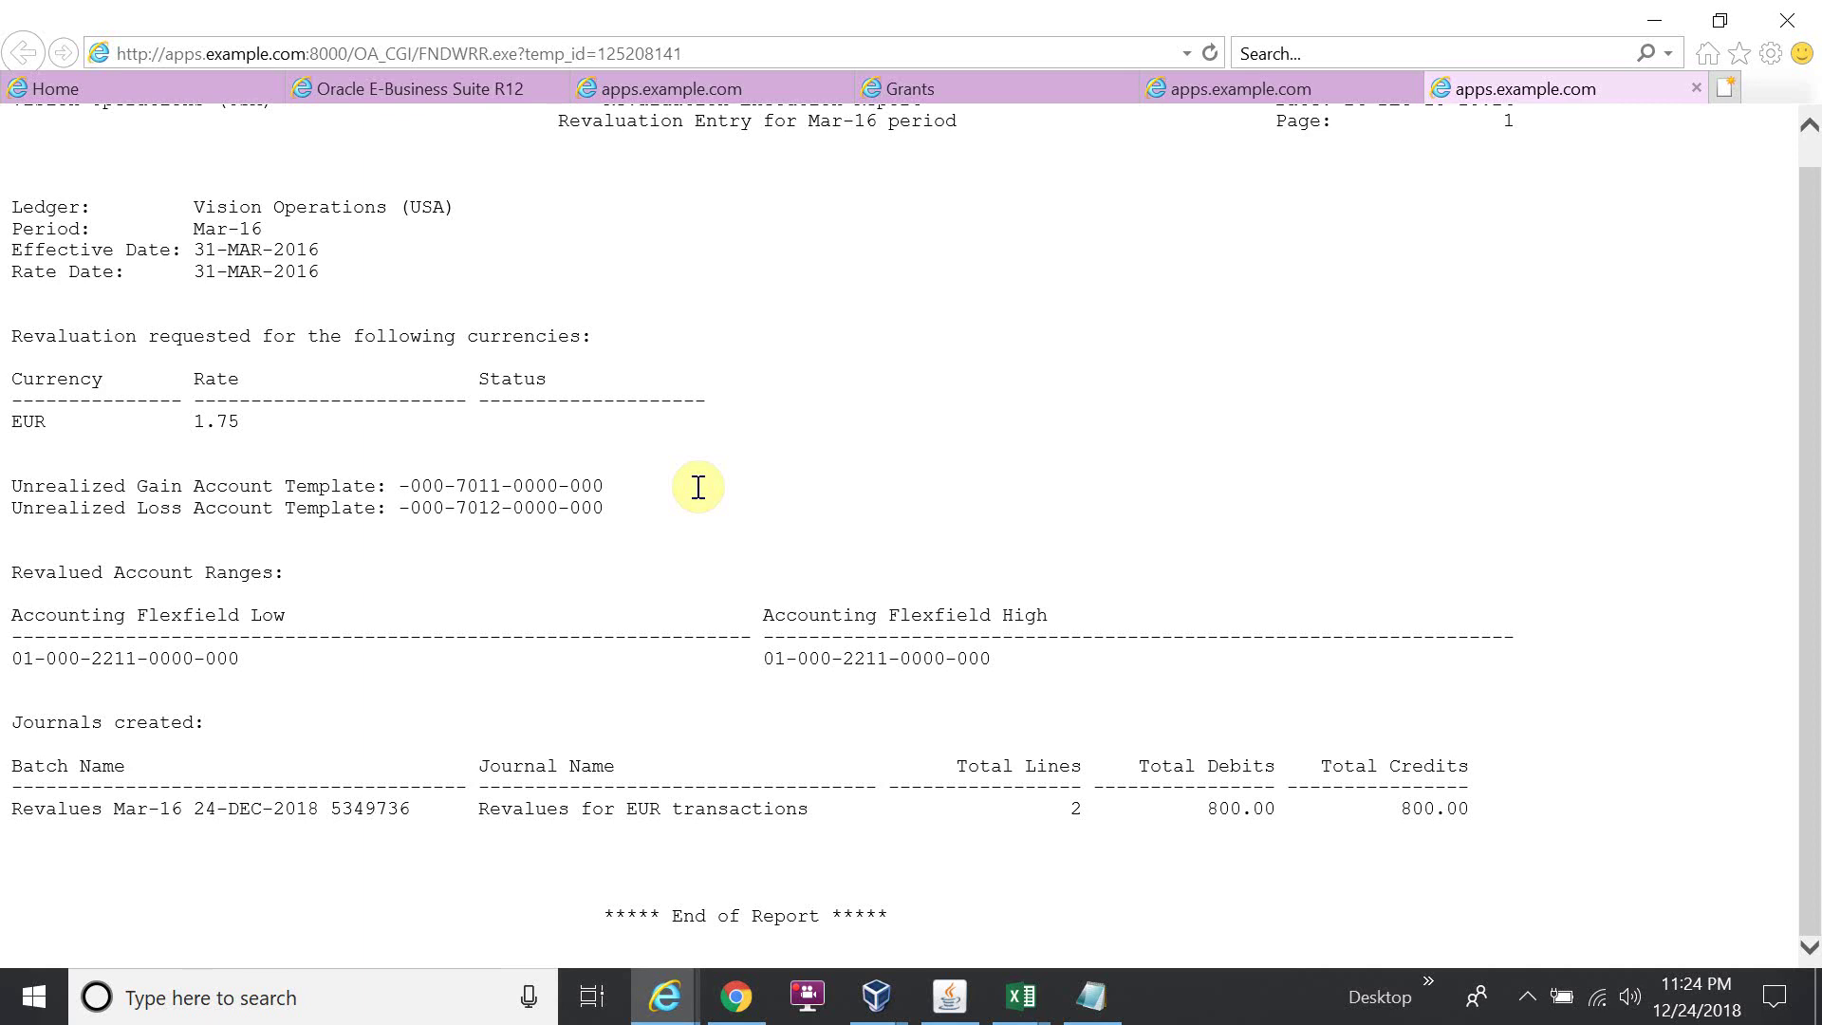
drag(814, 809, 478, 809)
key(ctrl+c)
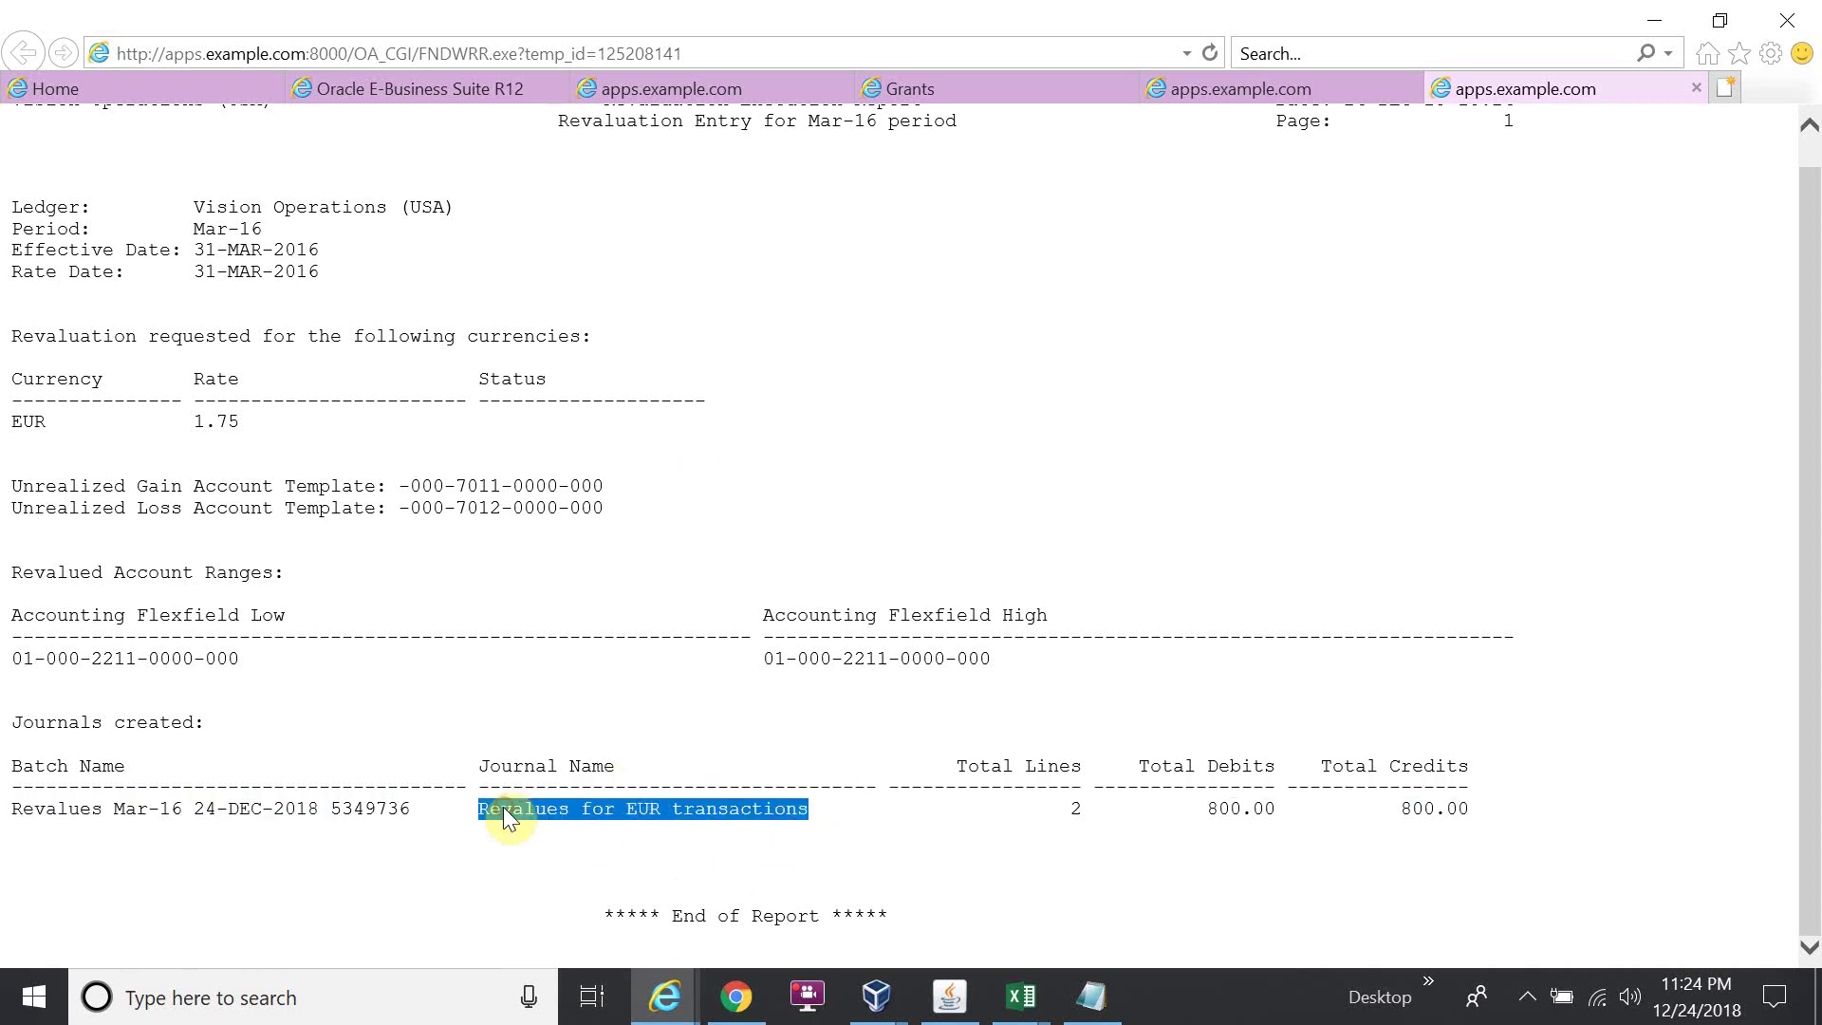
Switch back to Oracle Applications, close the requests list, and find journals named Revalues for EUR transactions in Enter Journals
key(alt+Tab)
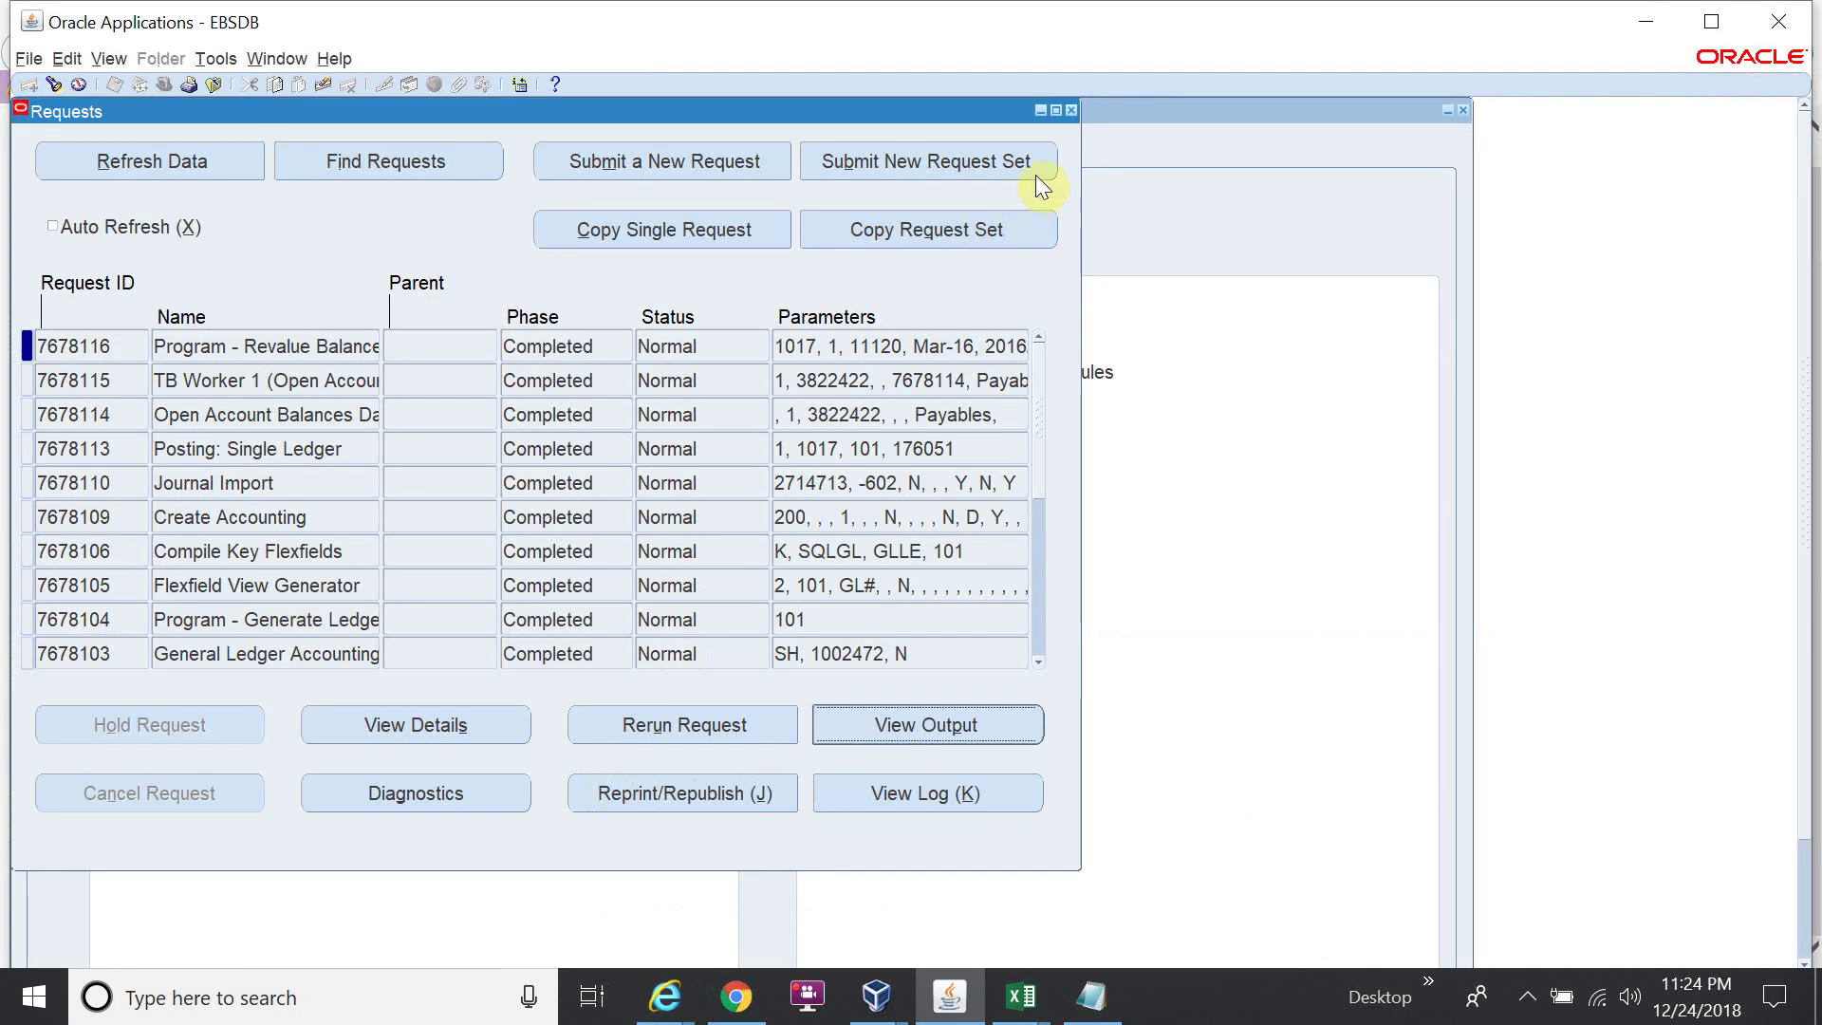
click(1071, 111)
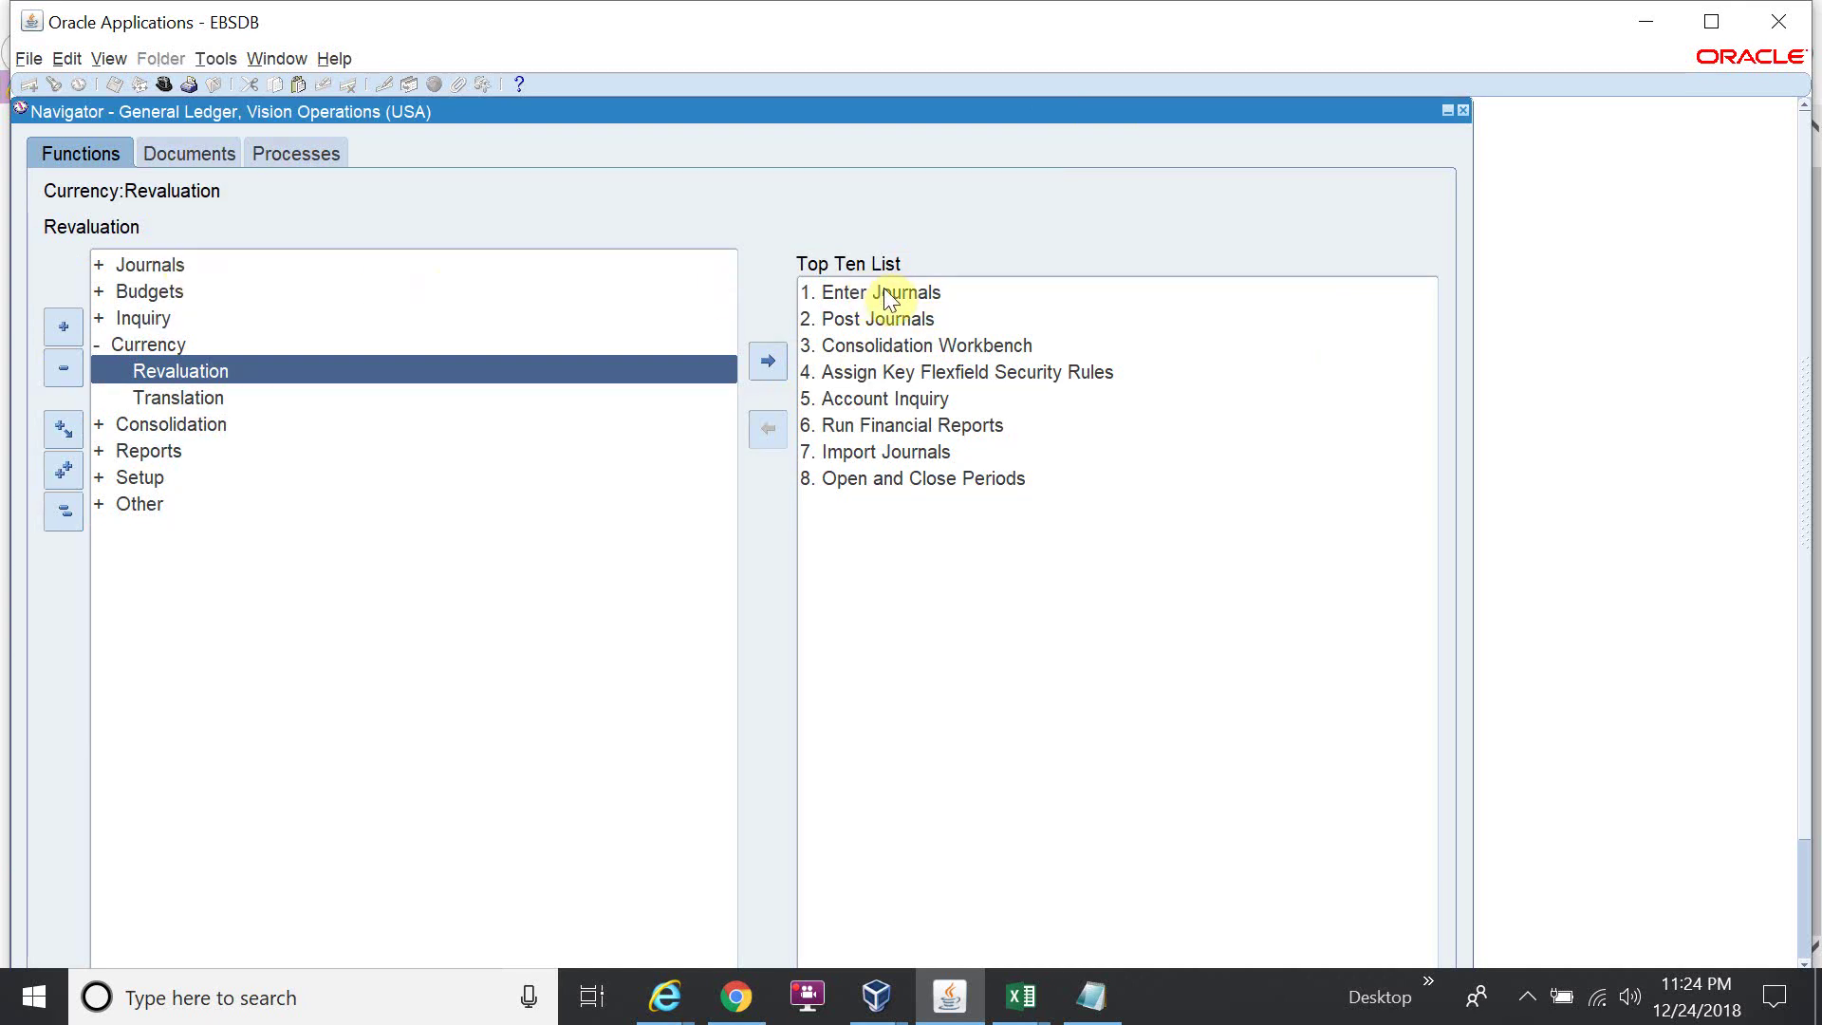
double_click(851, 294)
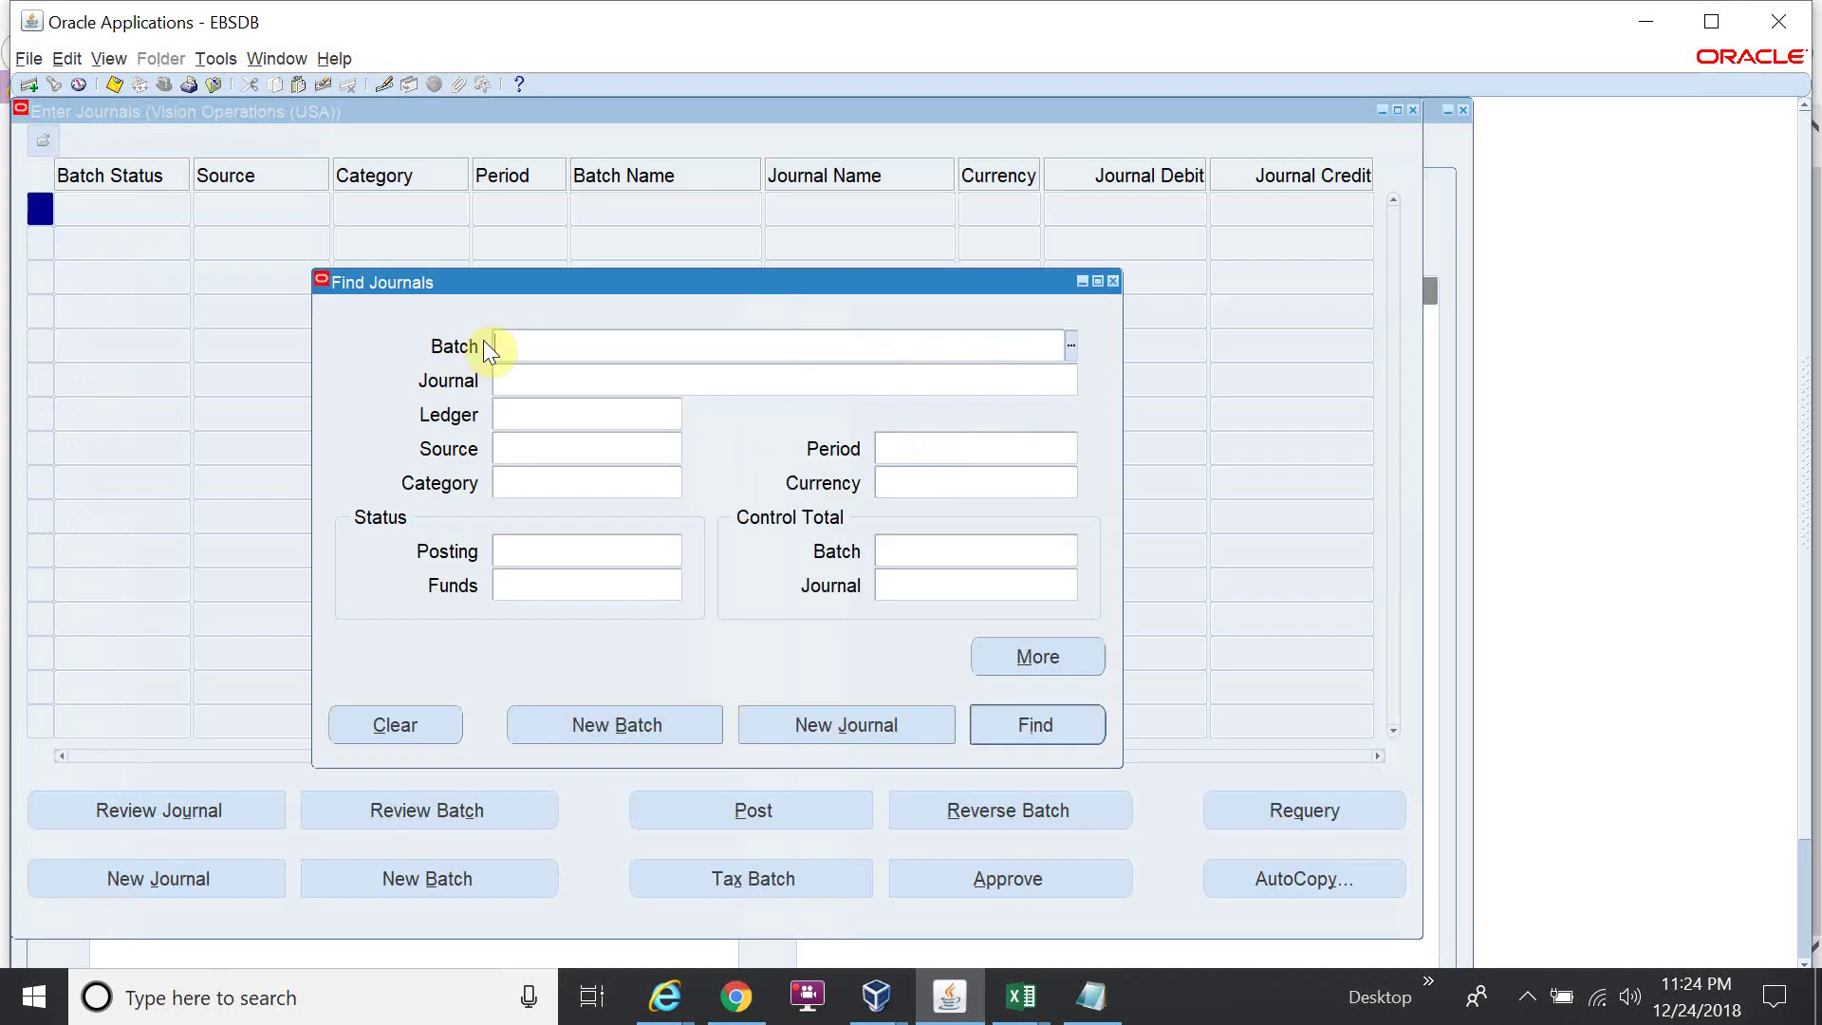
click(513, 379)
key(ctrl+v)
click(1010, 727)
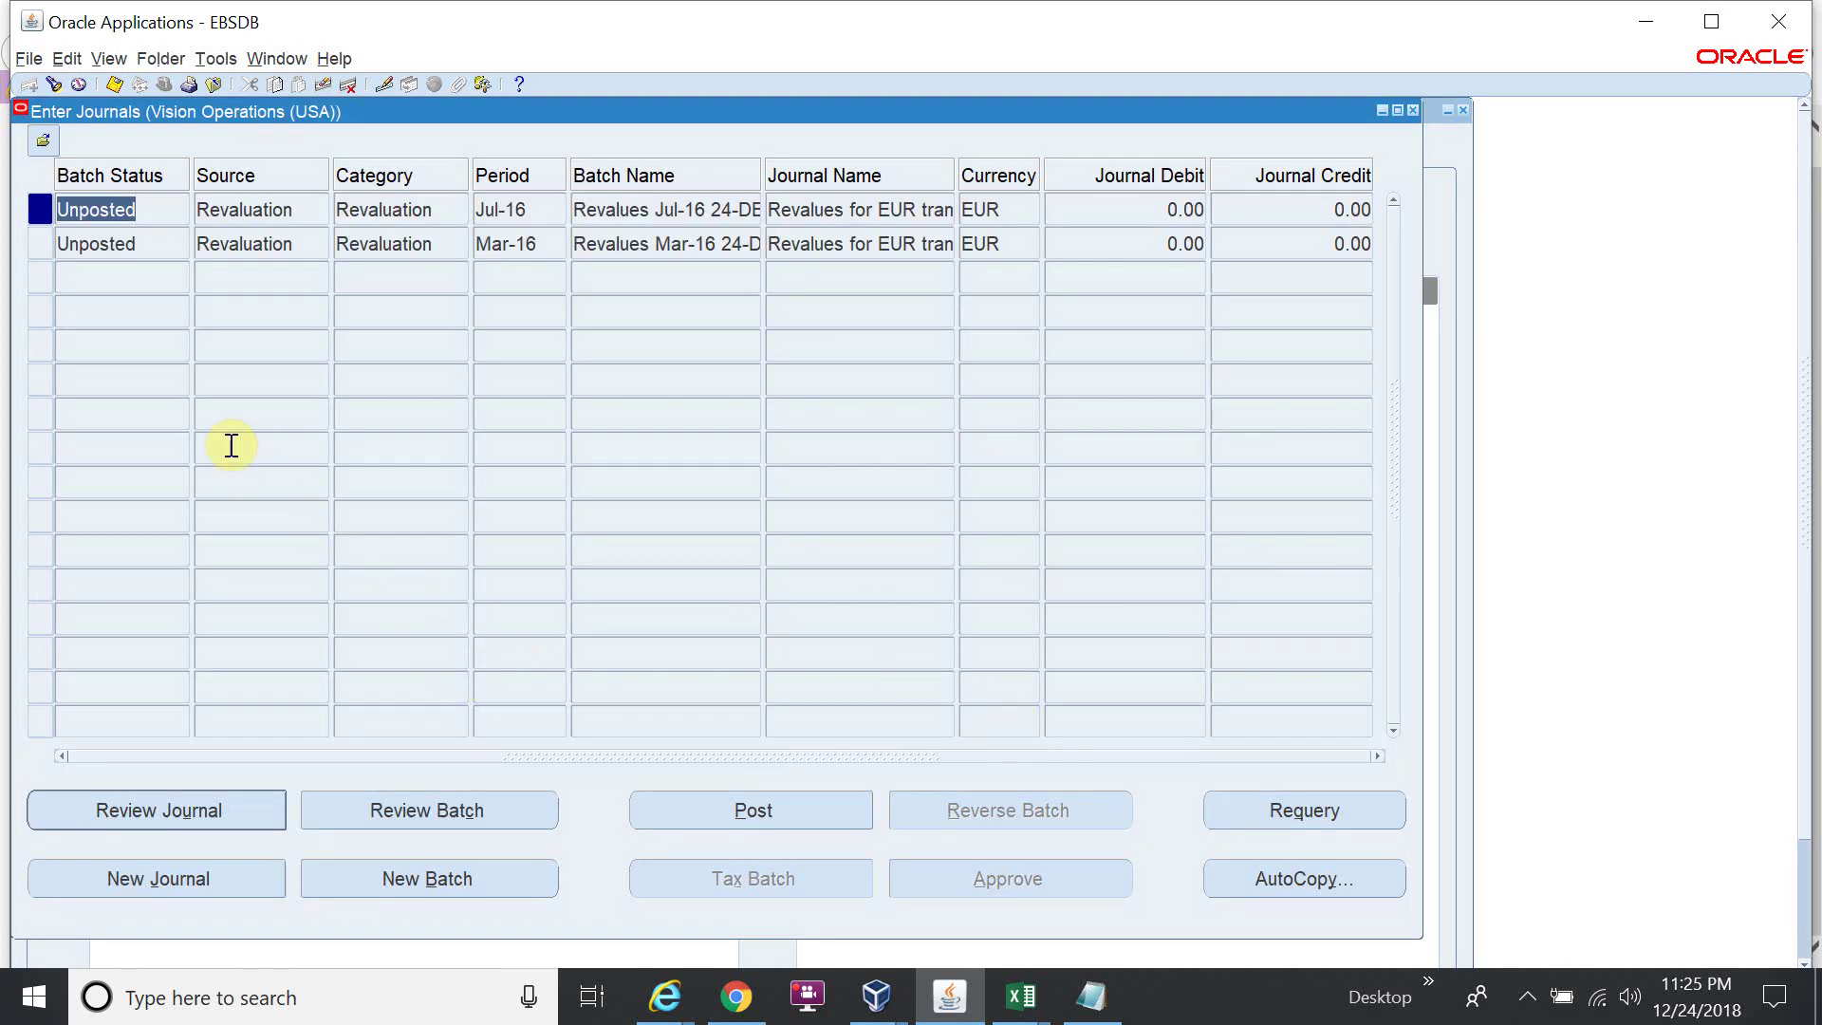
Open the Mar-16 revaluation journal for review and examine both lines' accounts, USD debit and credit amounts, and account descriptions
click(157, 243)
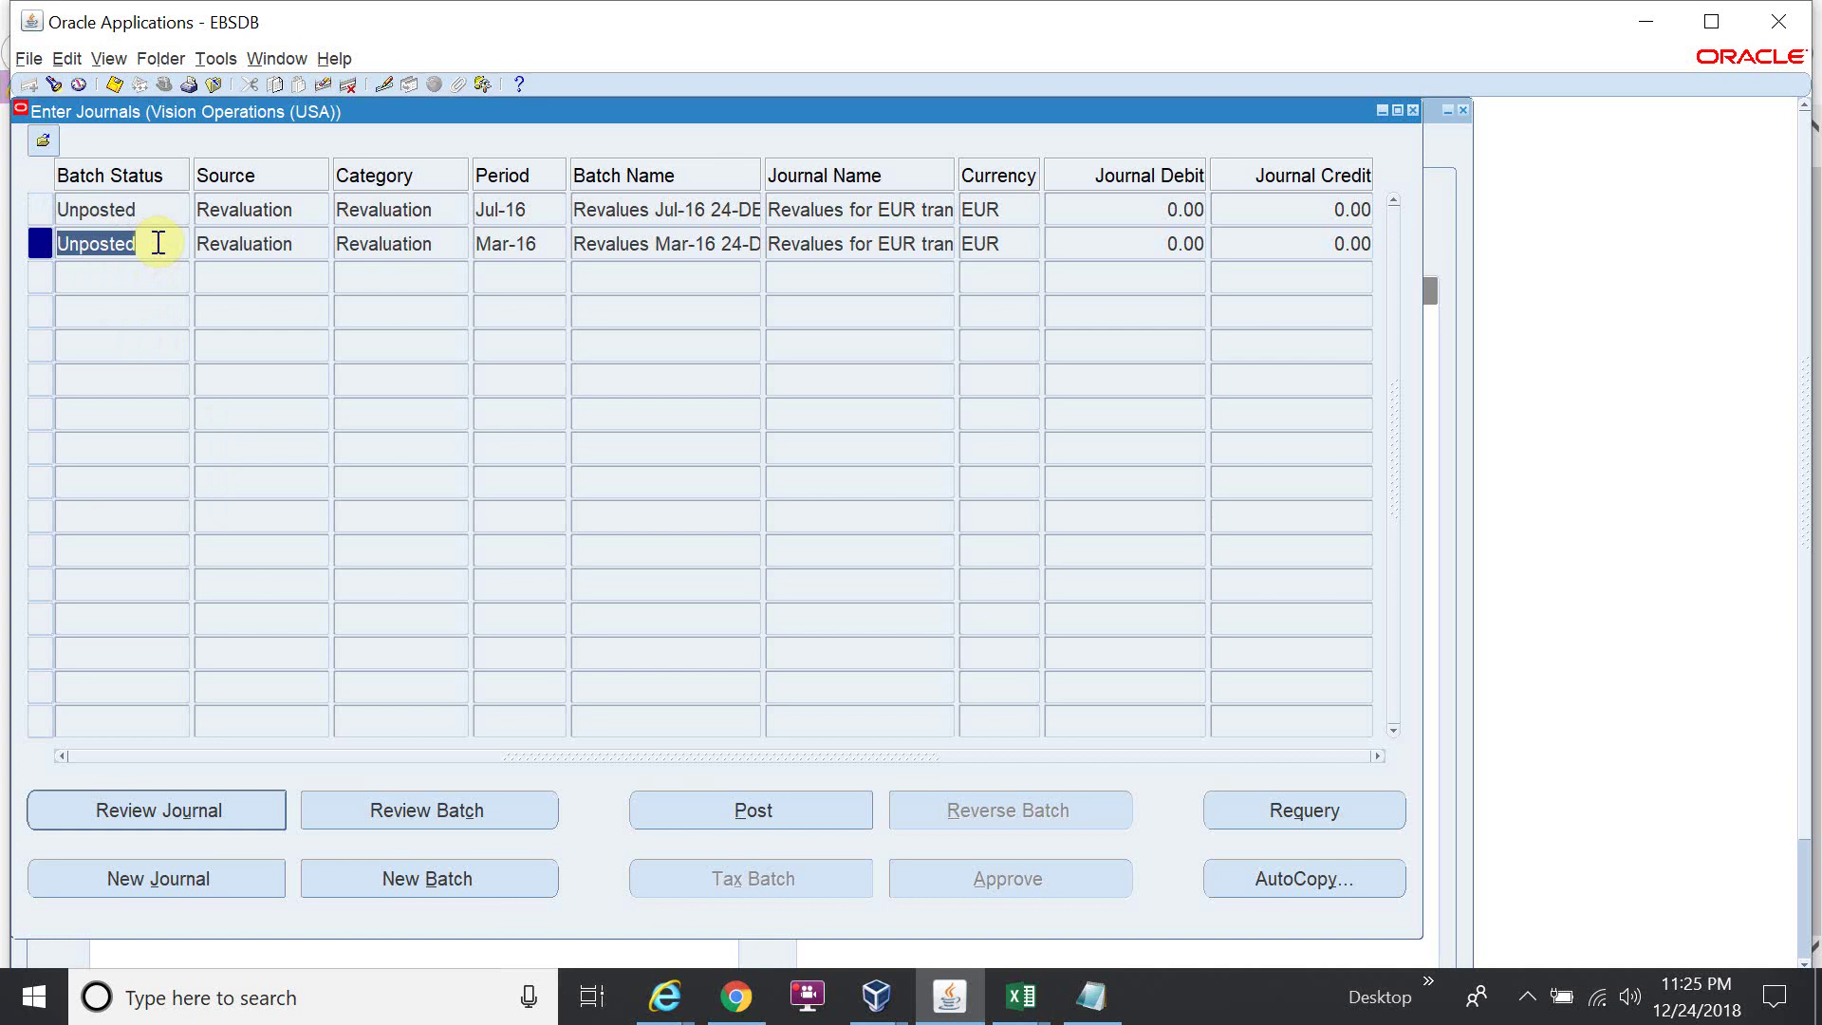
click(237, 812)
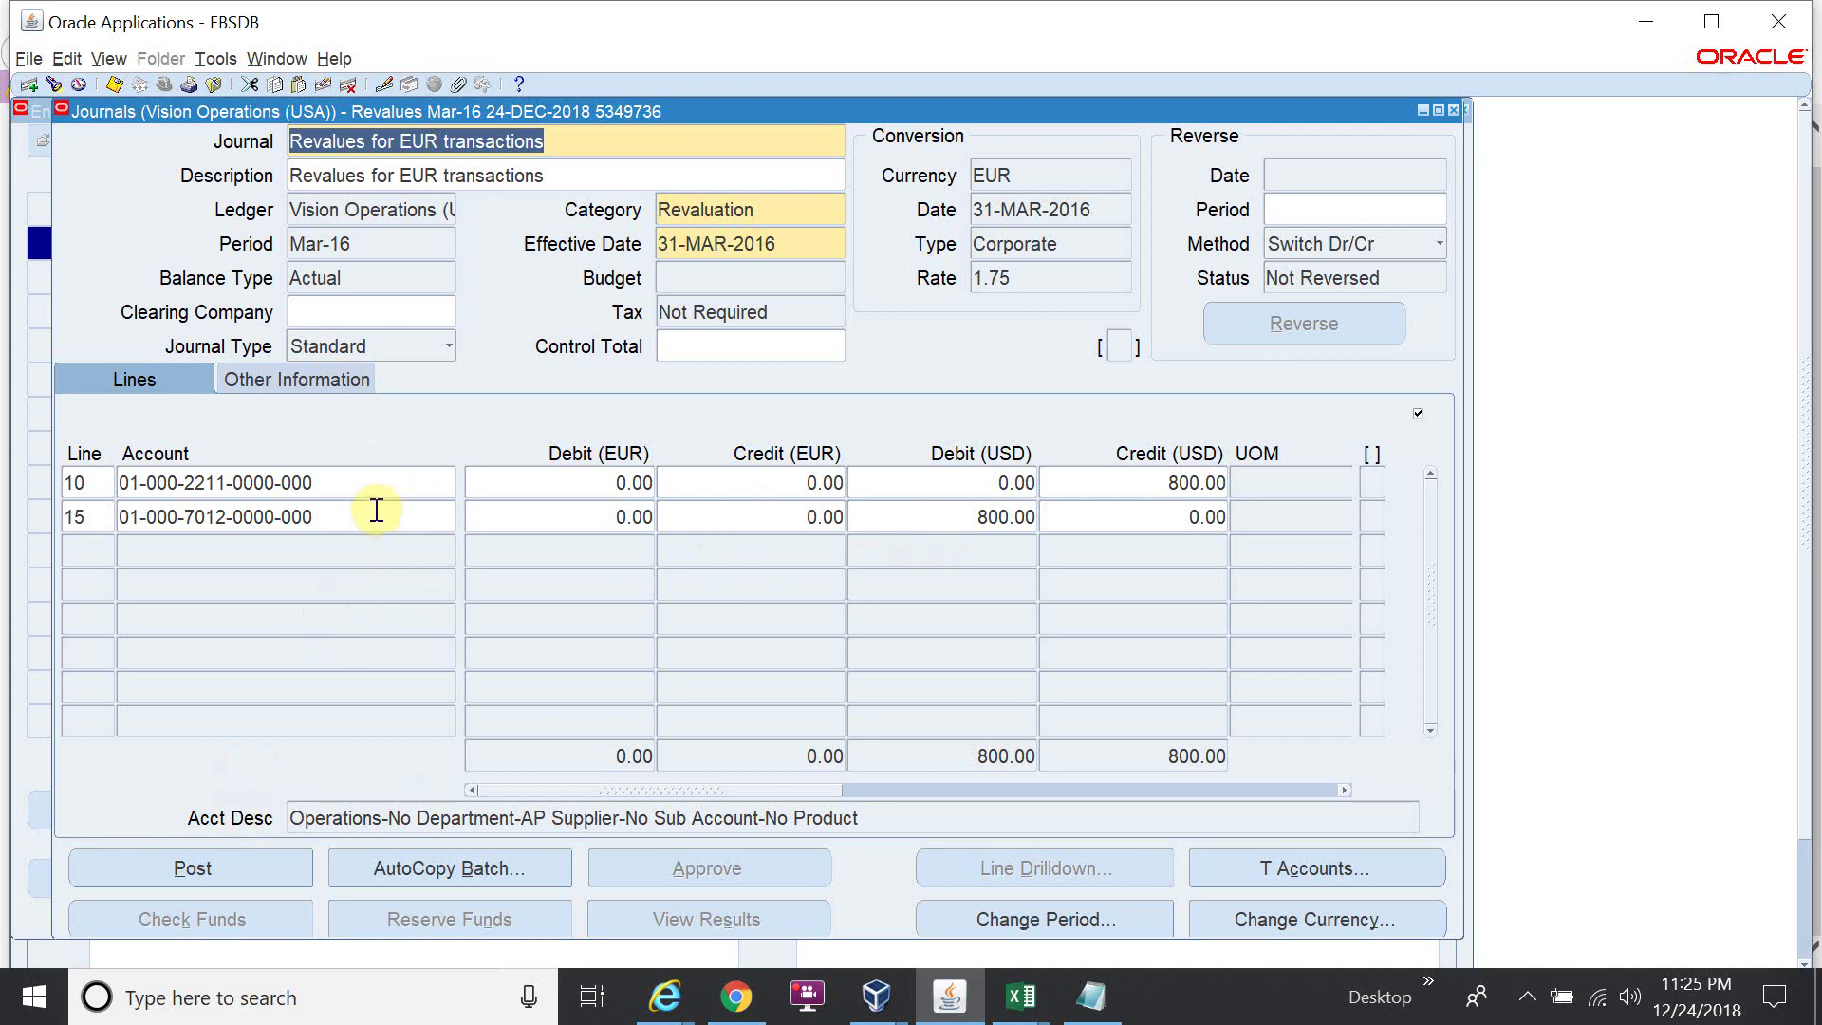
click(377, 477)
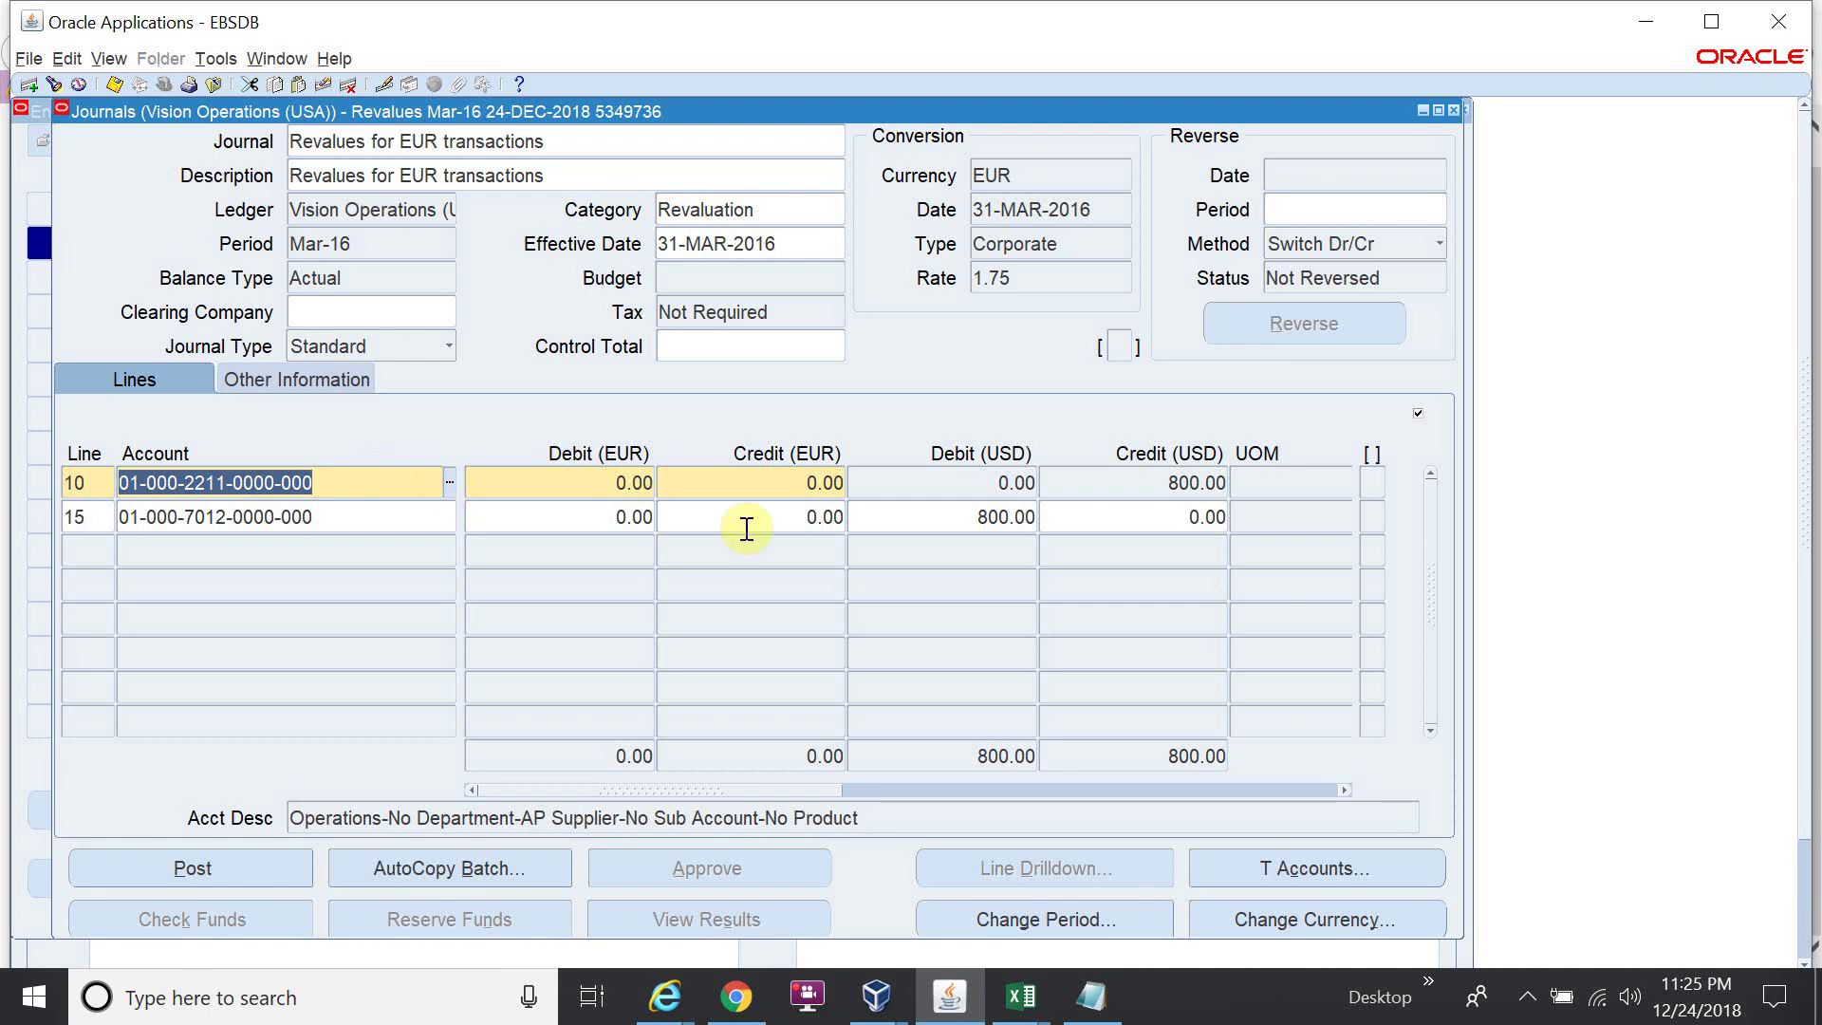
click(1156, 479)
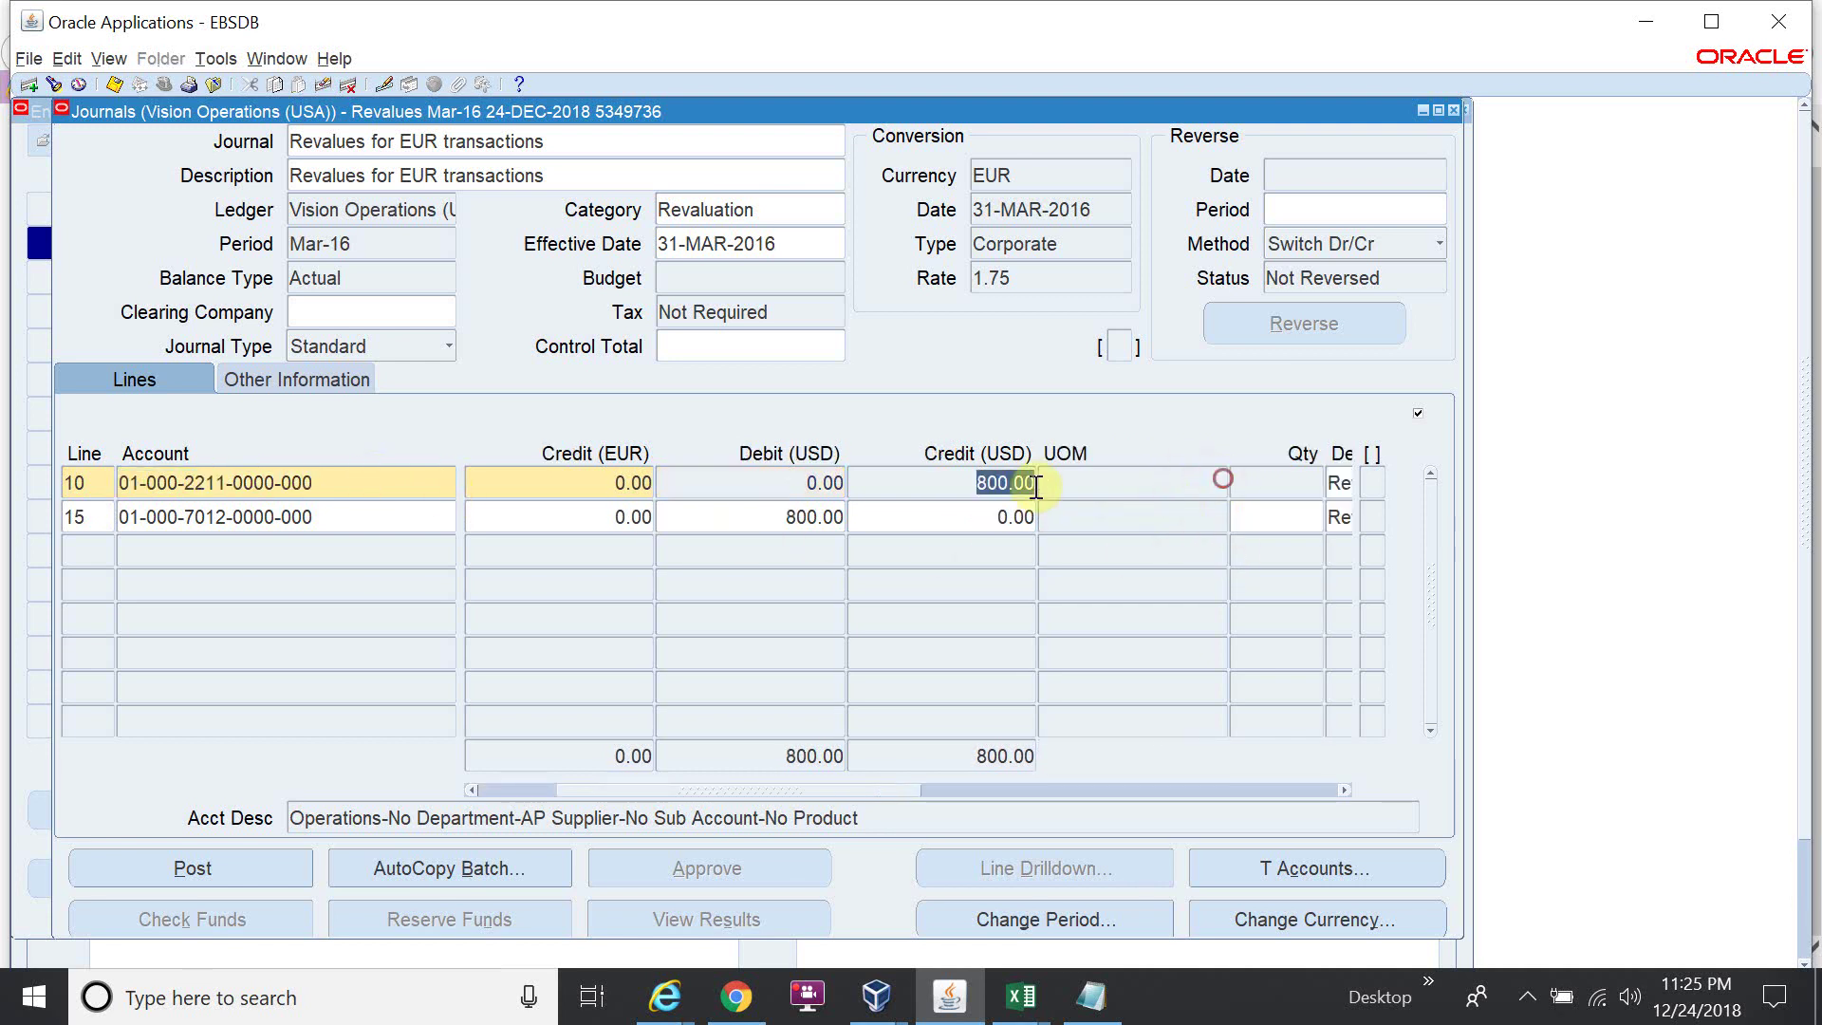
click(823, 516)
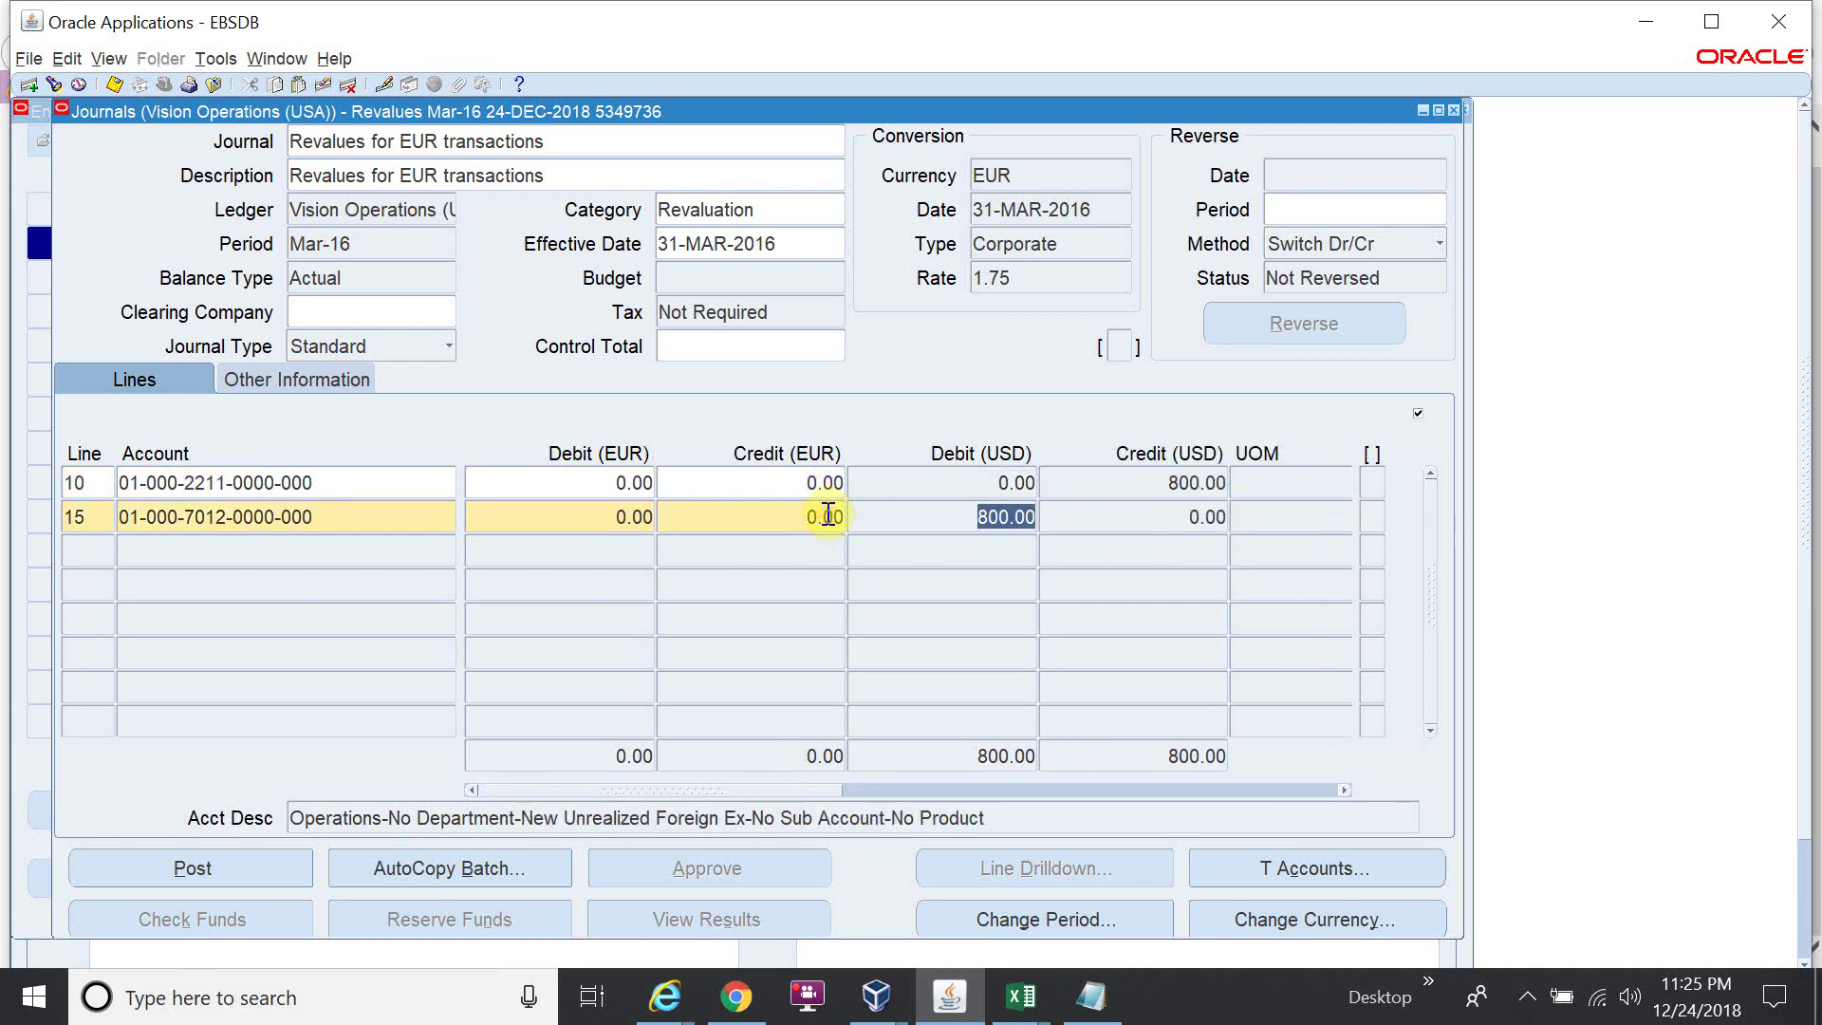
click(334, 517)
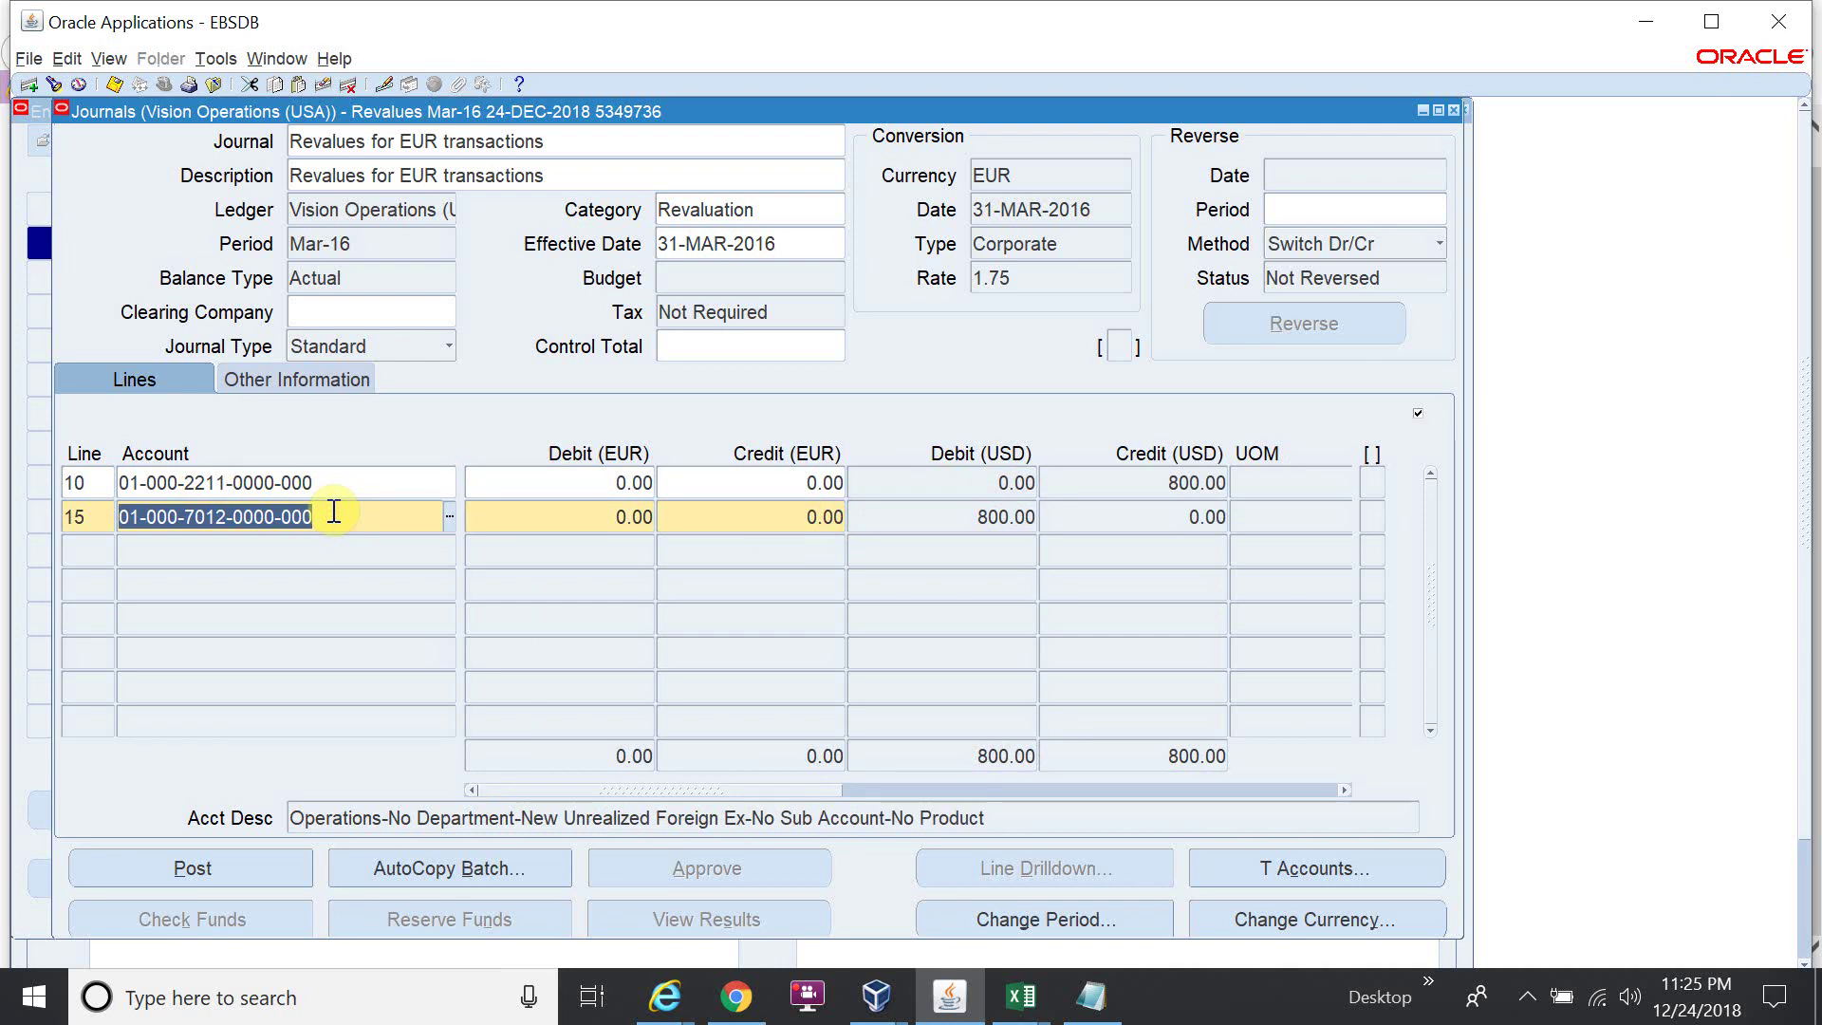
click(674, 822)
click(698, 822)
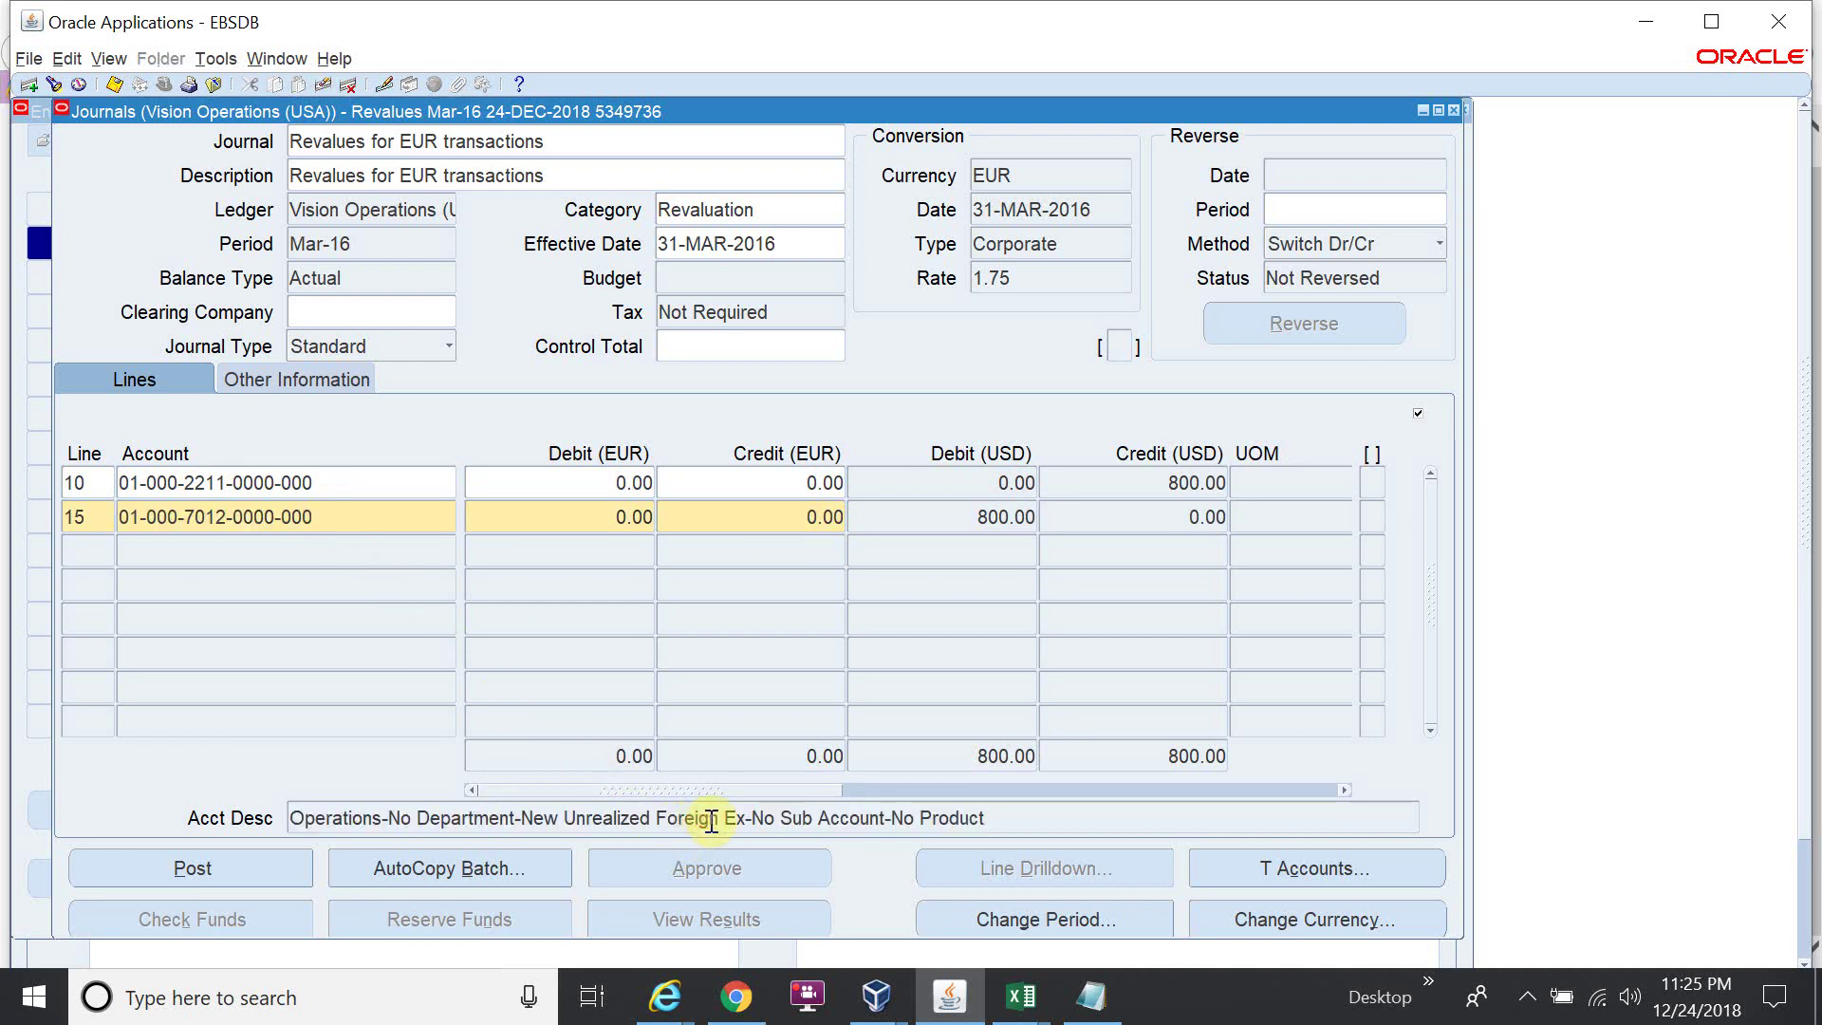
drag(724, 822, 750, 829)
click(345, 512)
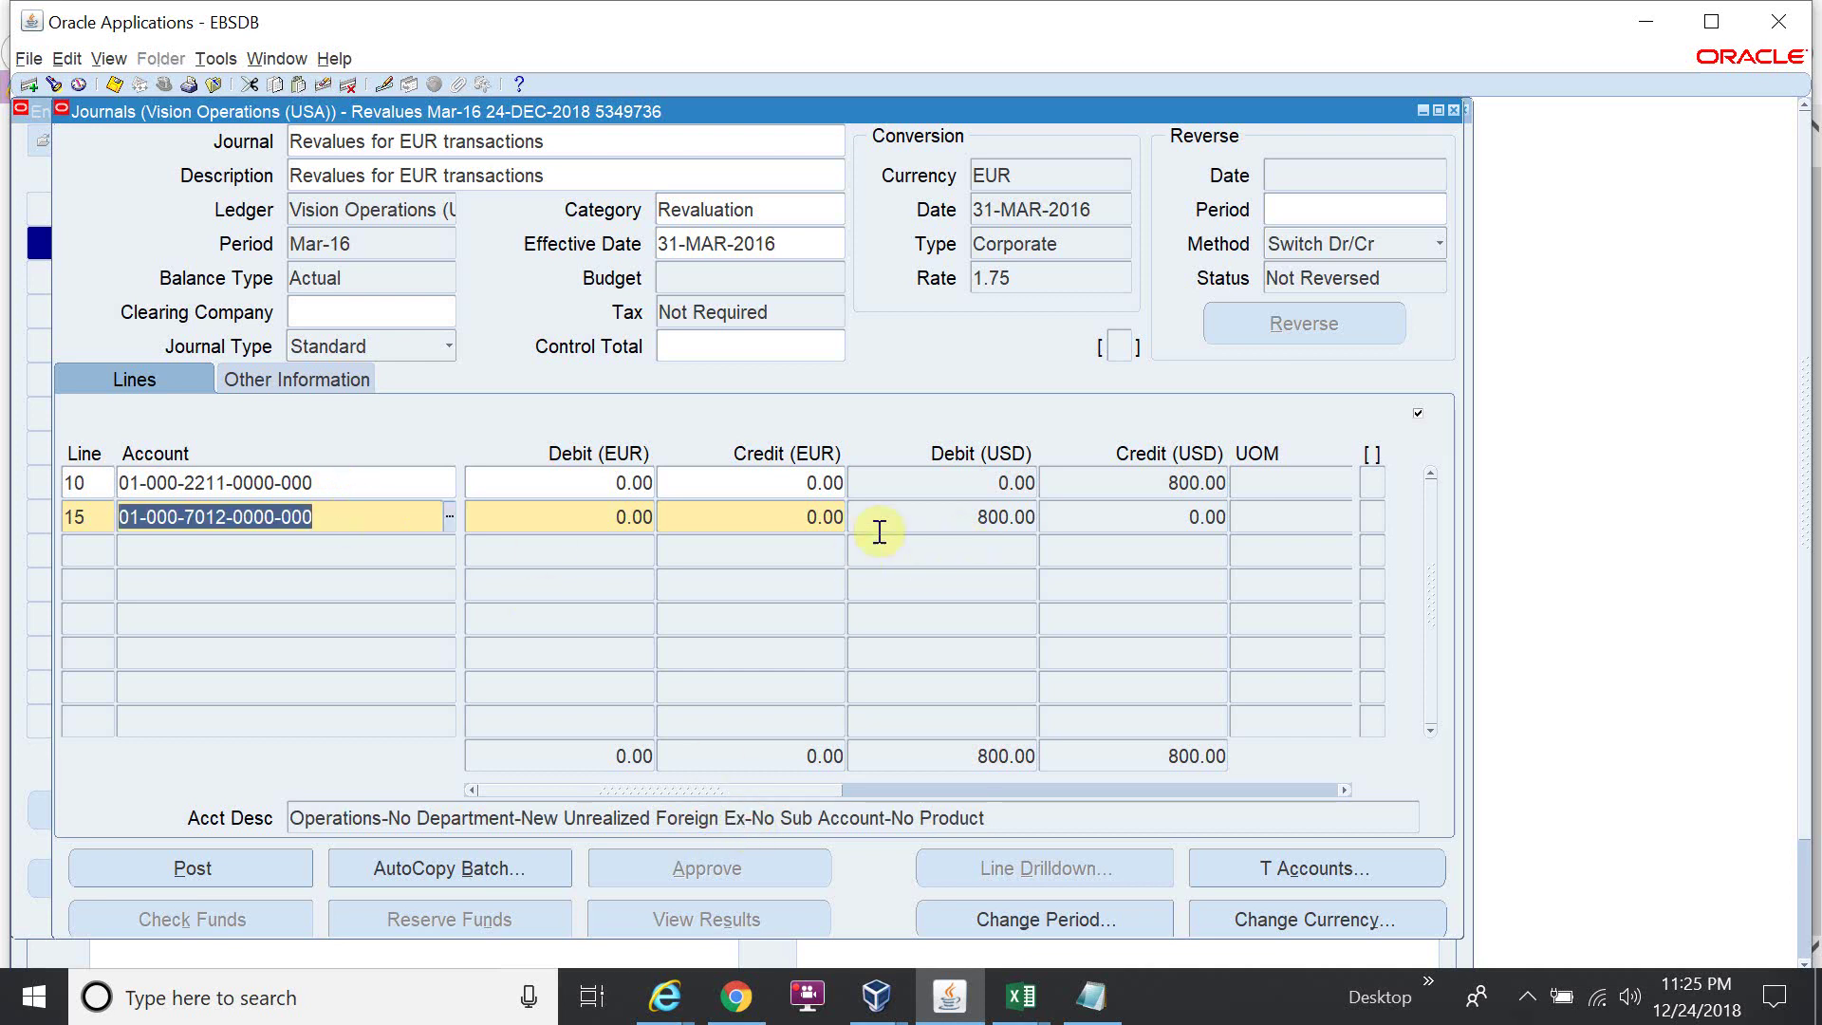
Switch to Excel to check the calculated revaluation difference in cell E7, and return to the Oracle journal
click(1078, 995)
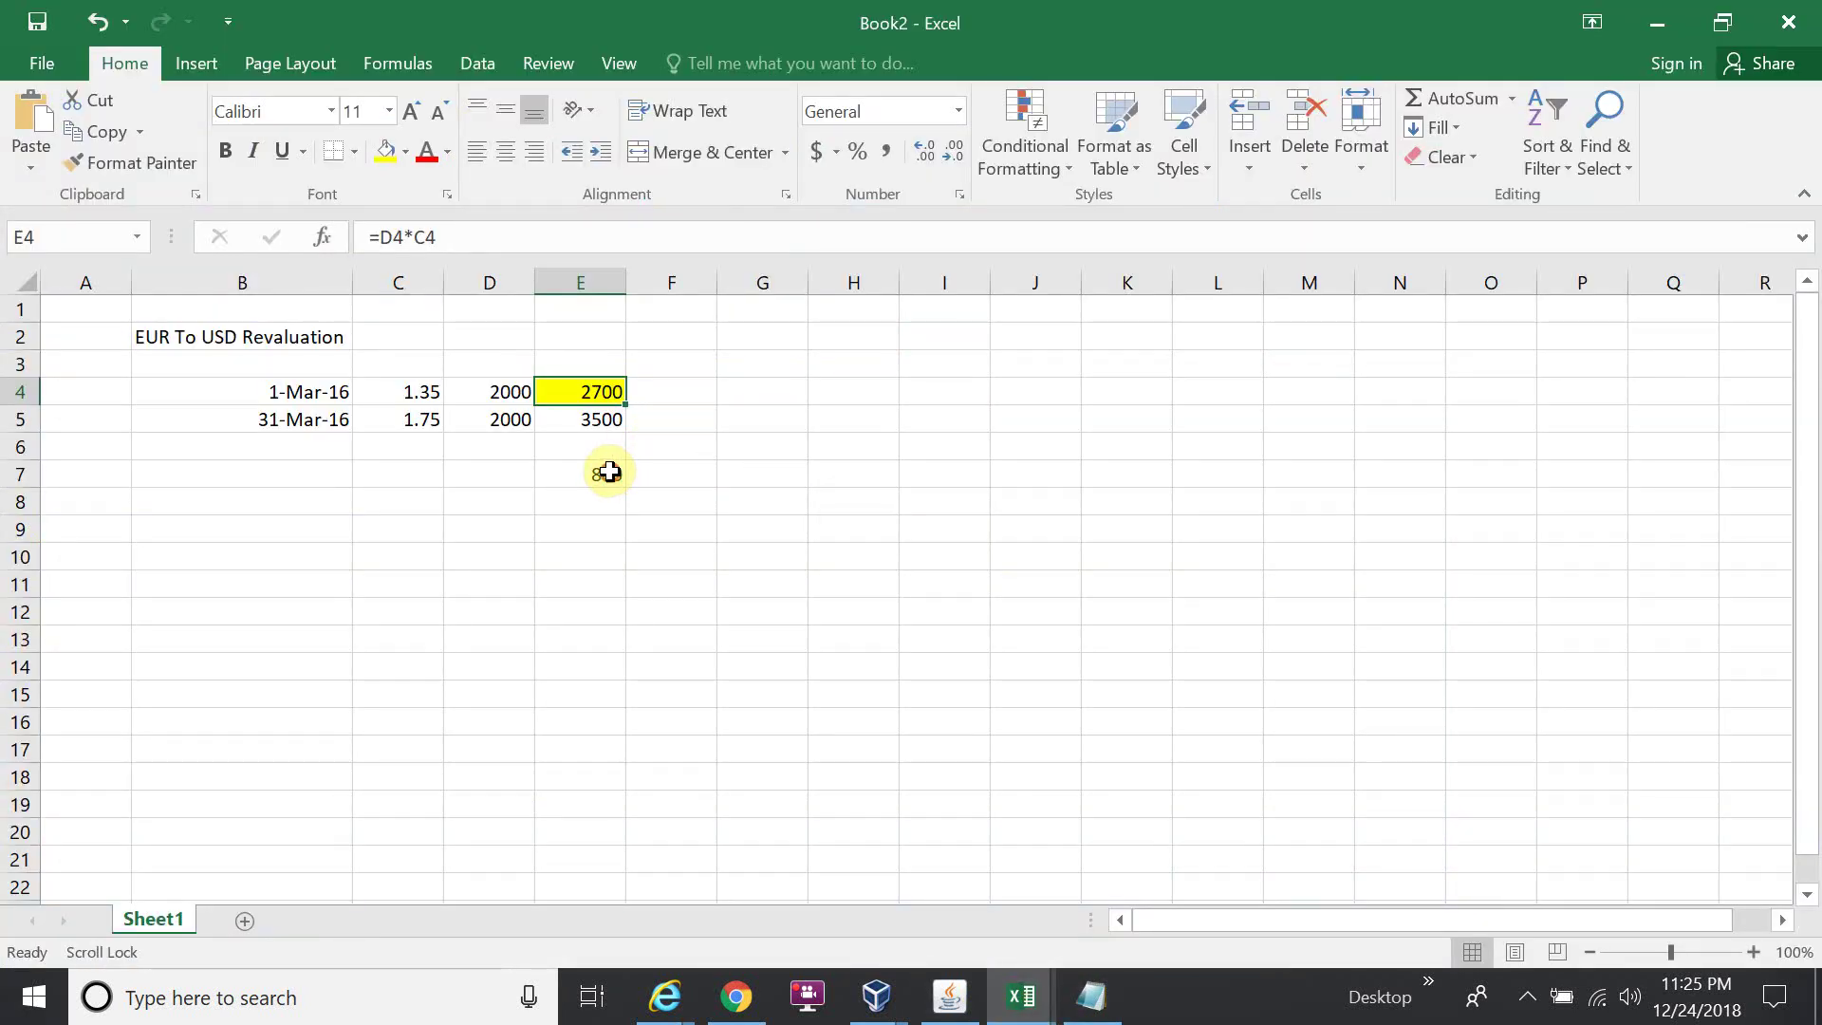
click(608, 473)
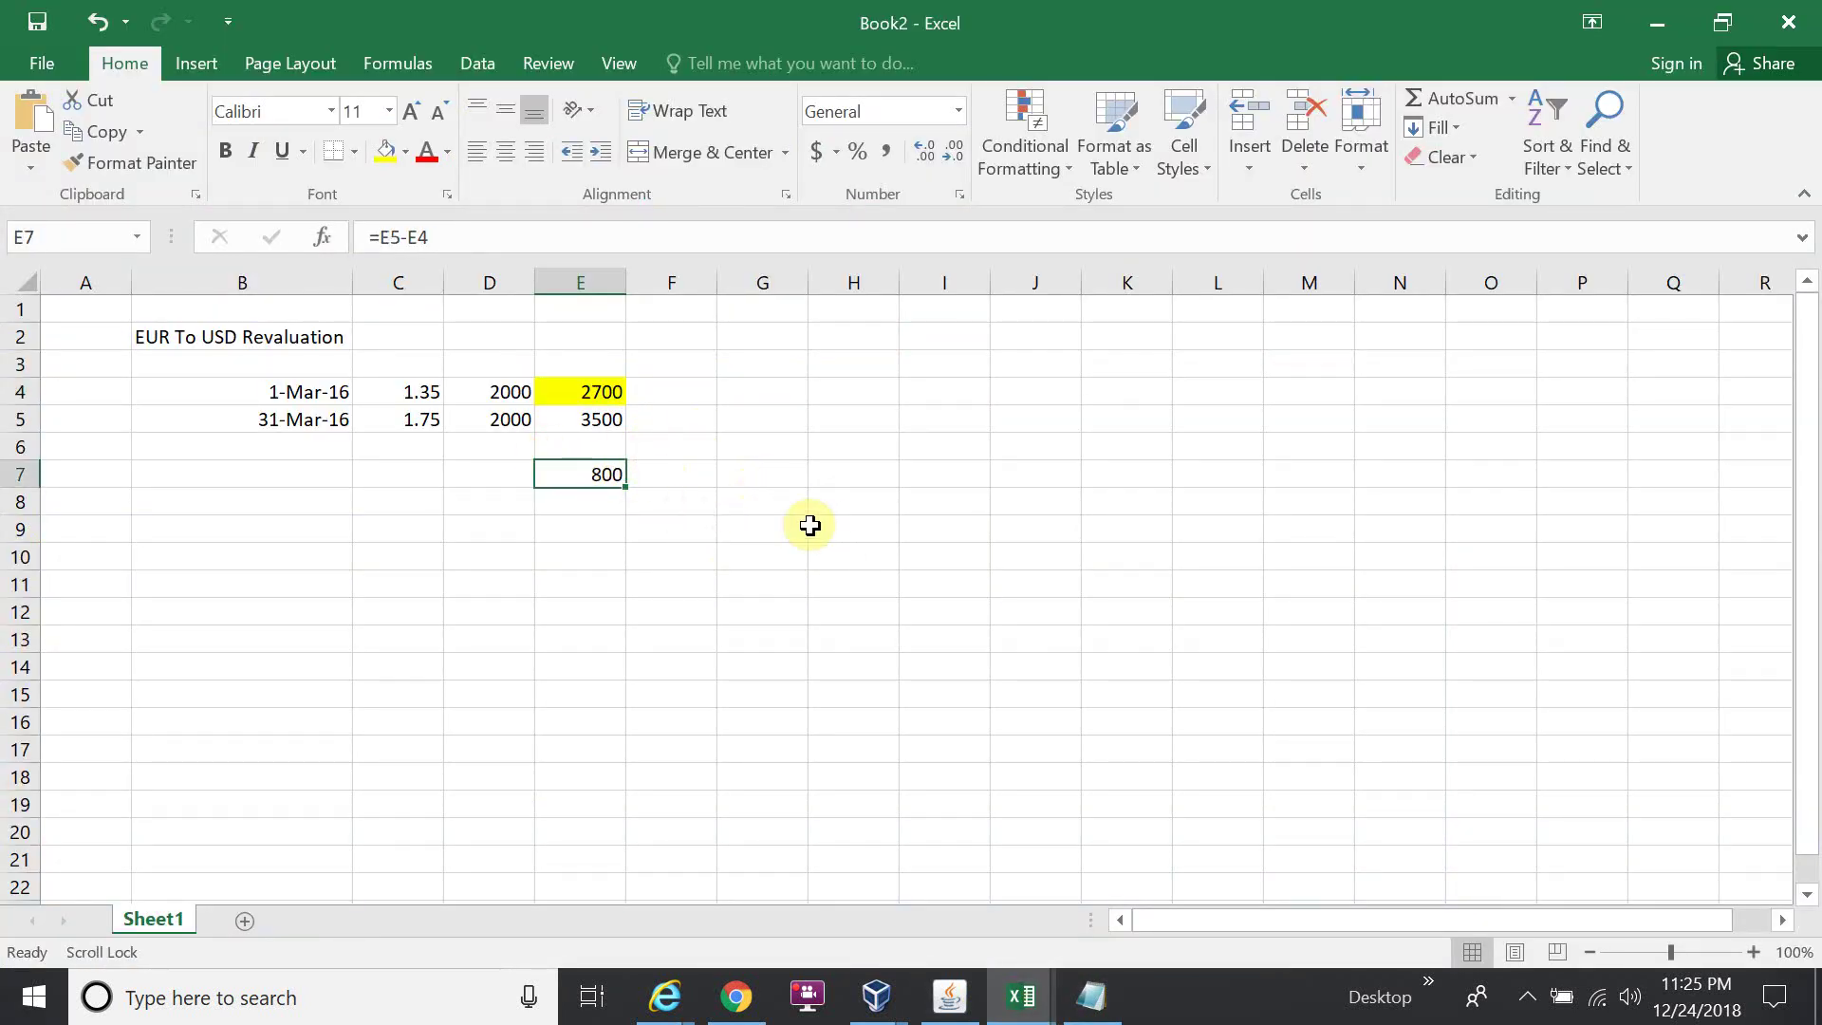
key(alt+Tab)
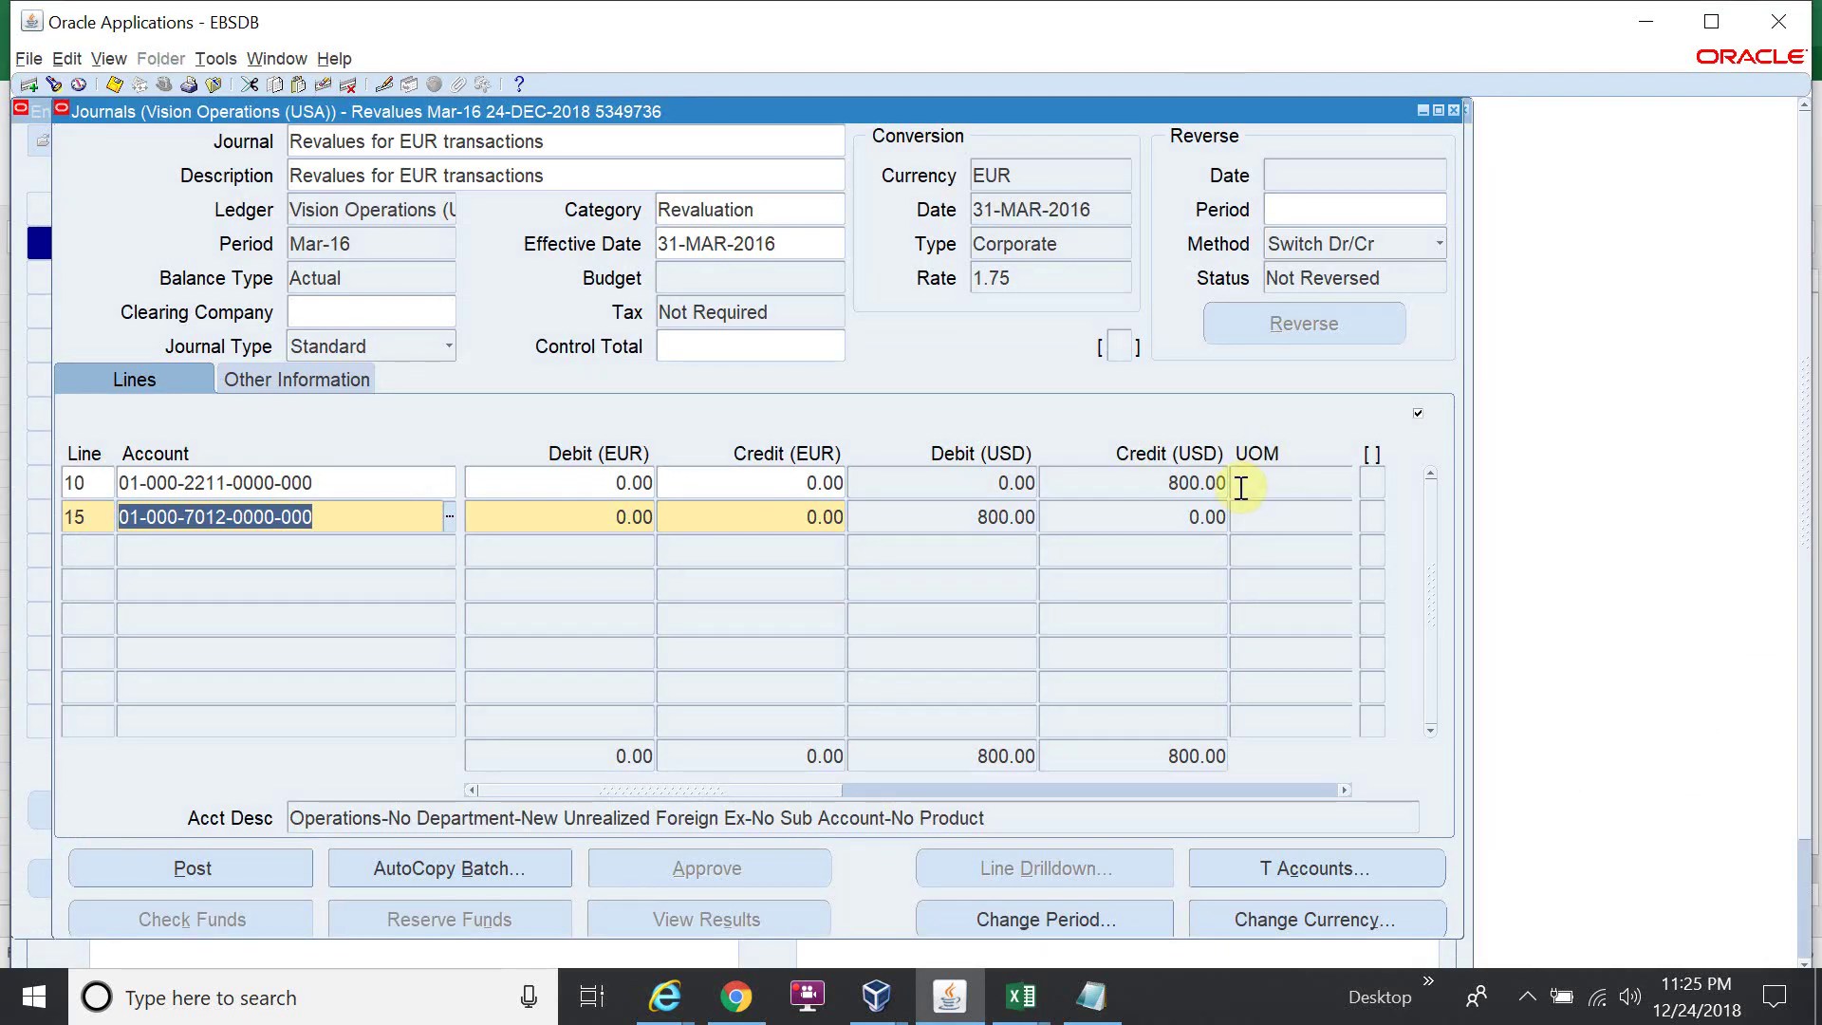
Check the journal's source in its other information, and return to the journal lines
click(322, 377)
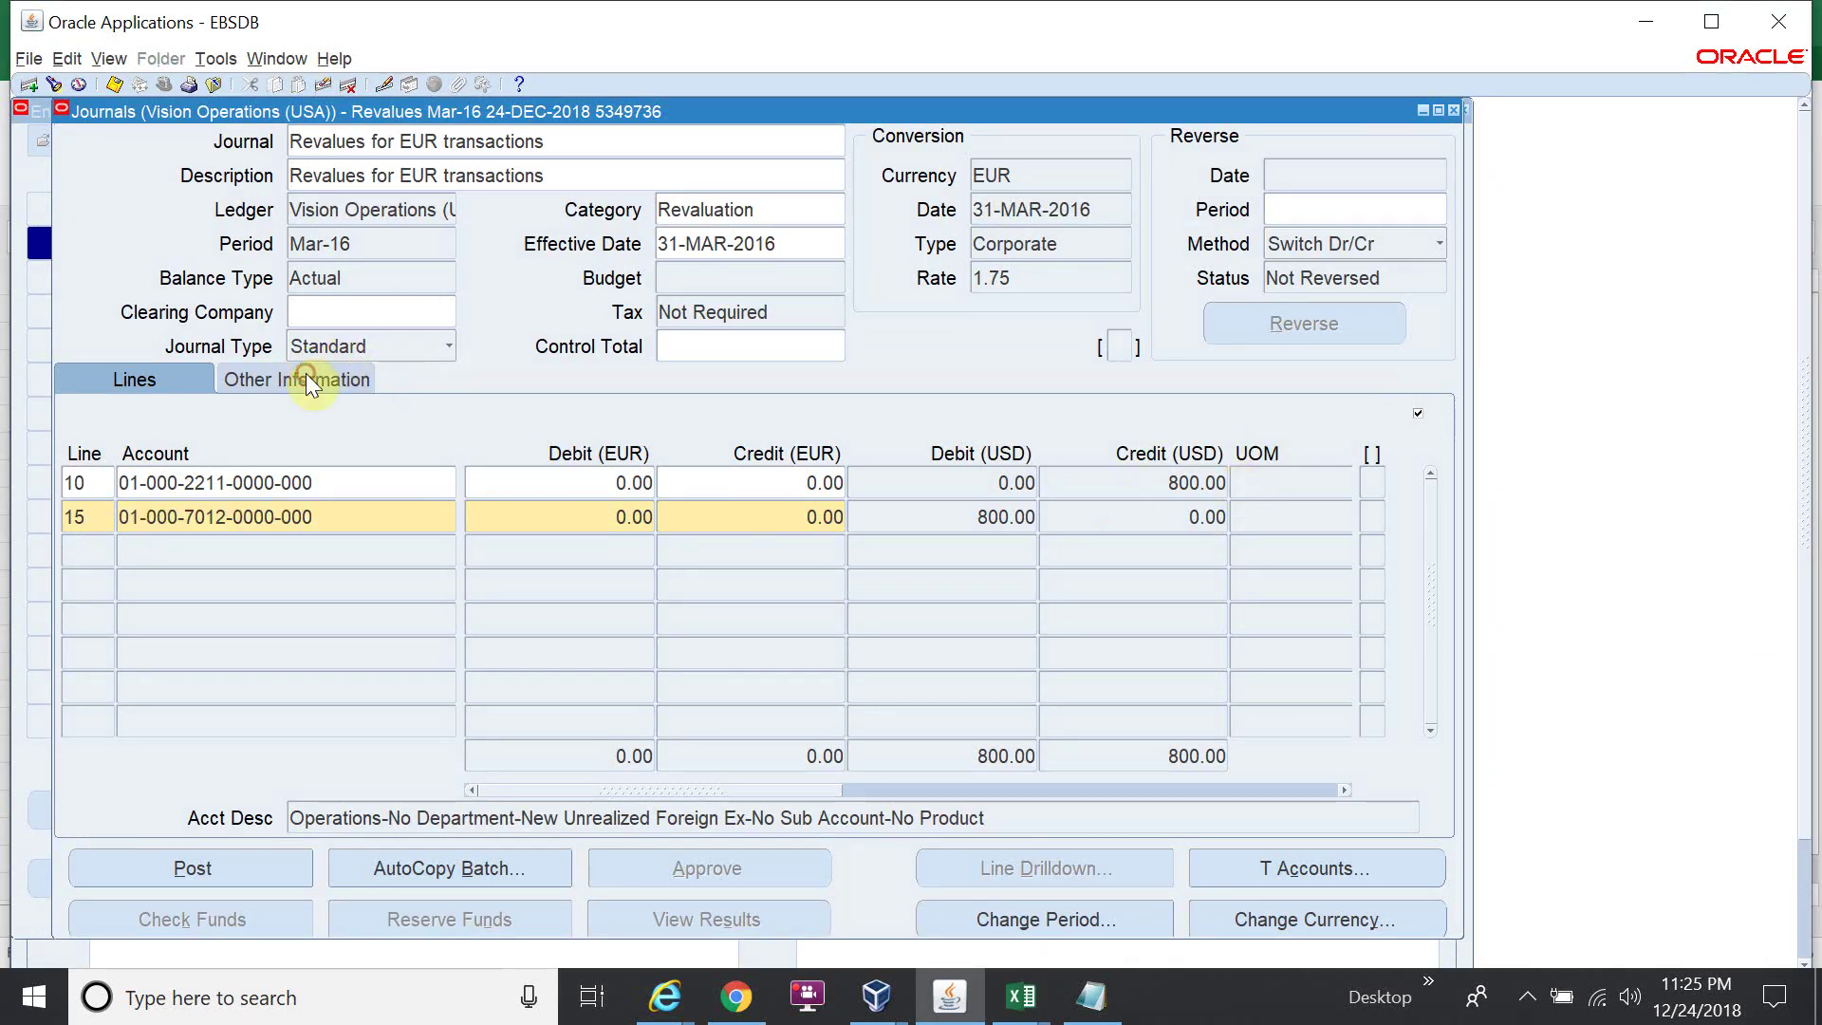
double_click(858, 484)
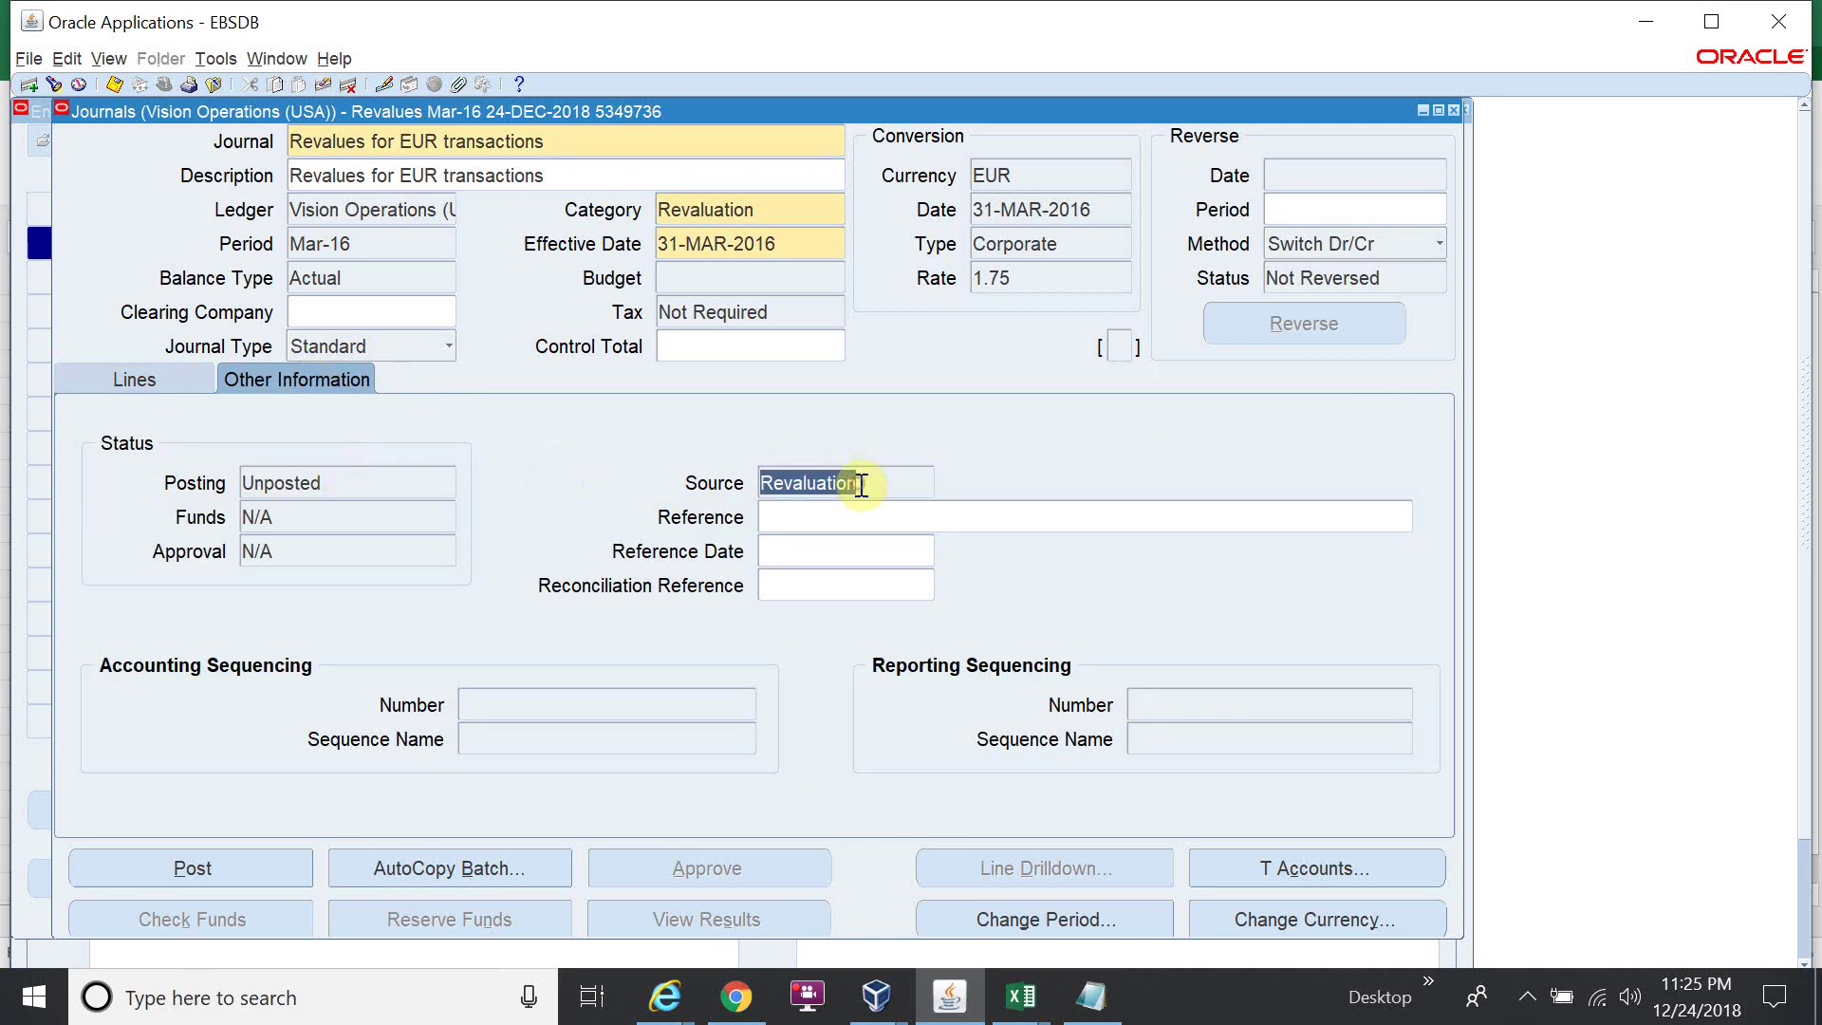
click(207, 381)
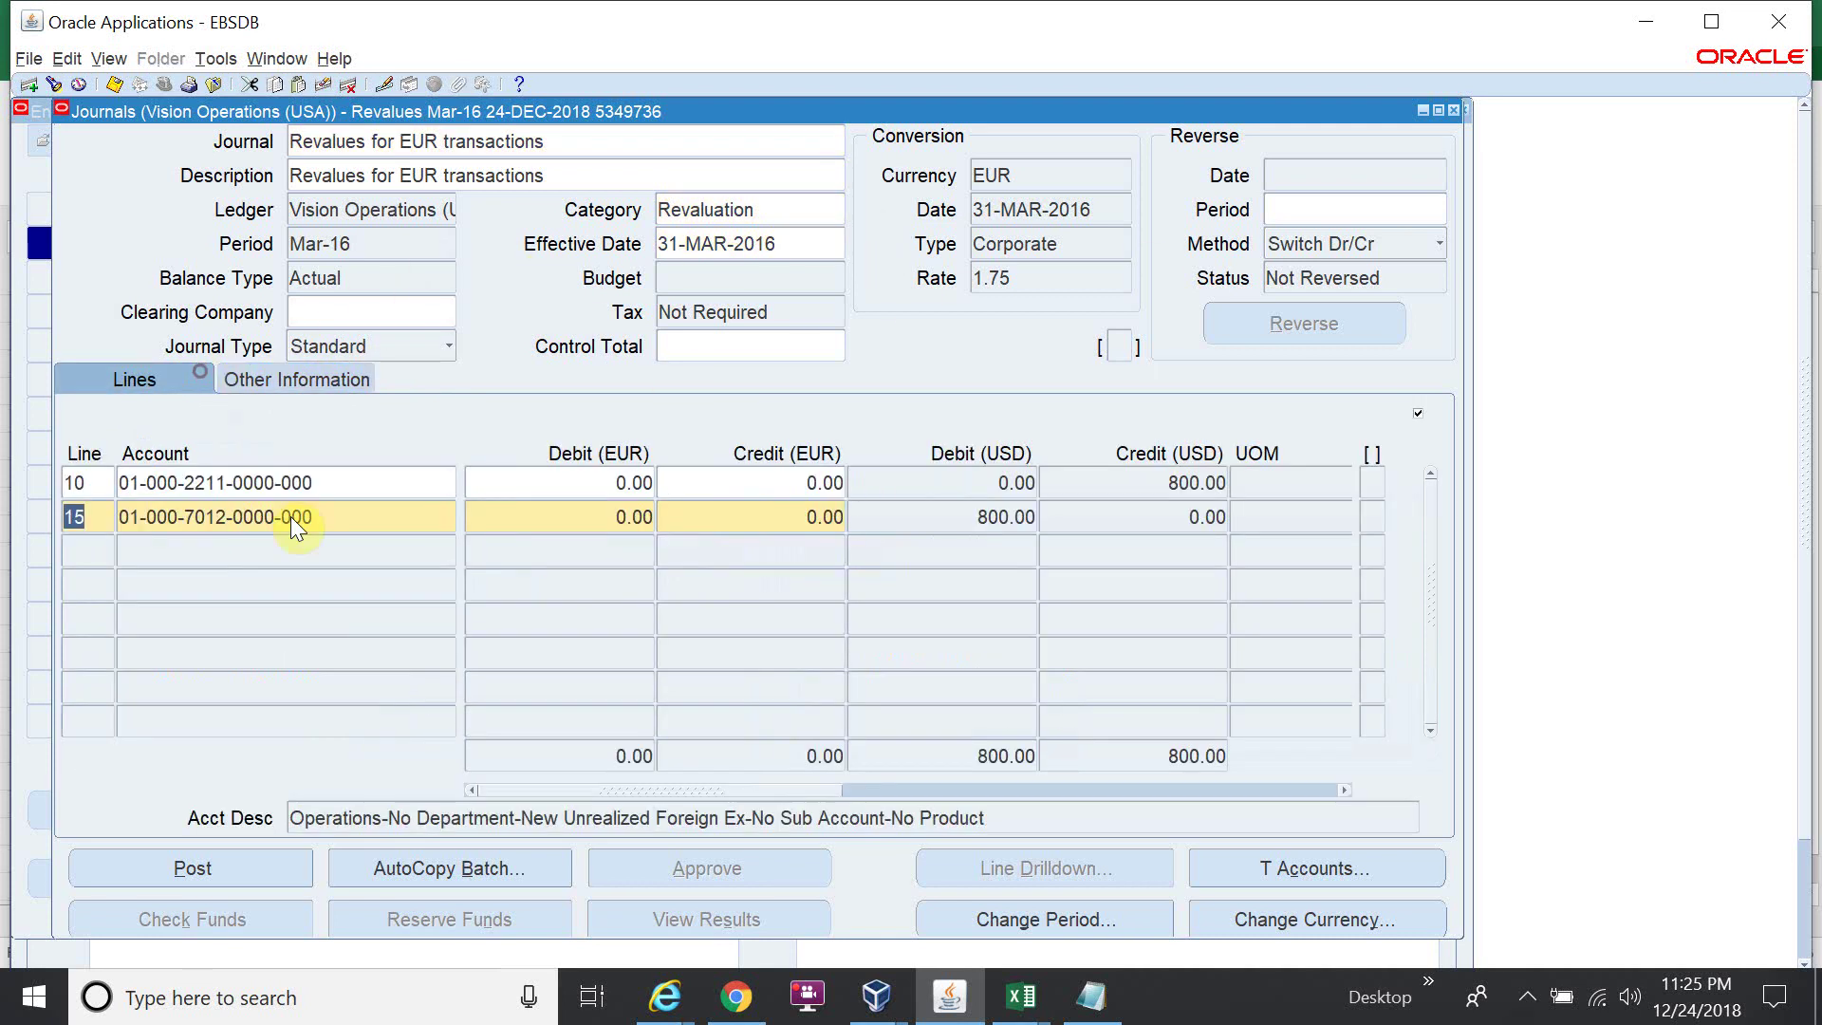
Post the Mar-16 revaluation journal, and refresh the concurrent requests list until Posting: Single Ledger finishes
click(259, 864)
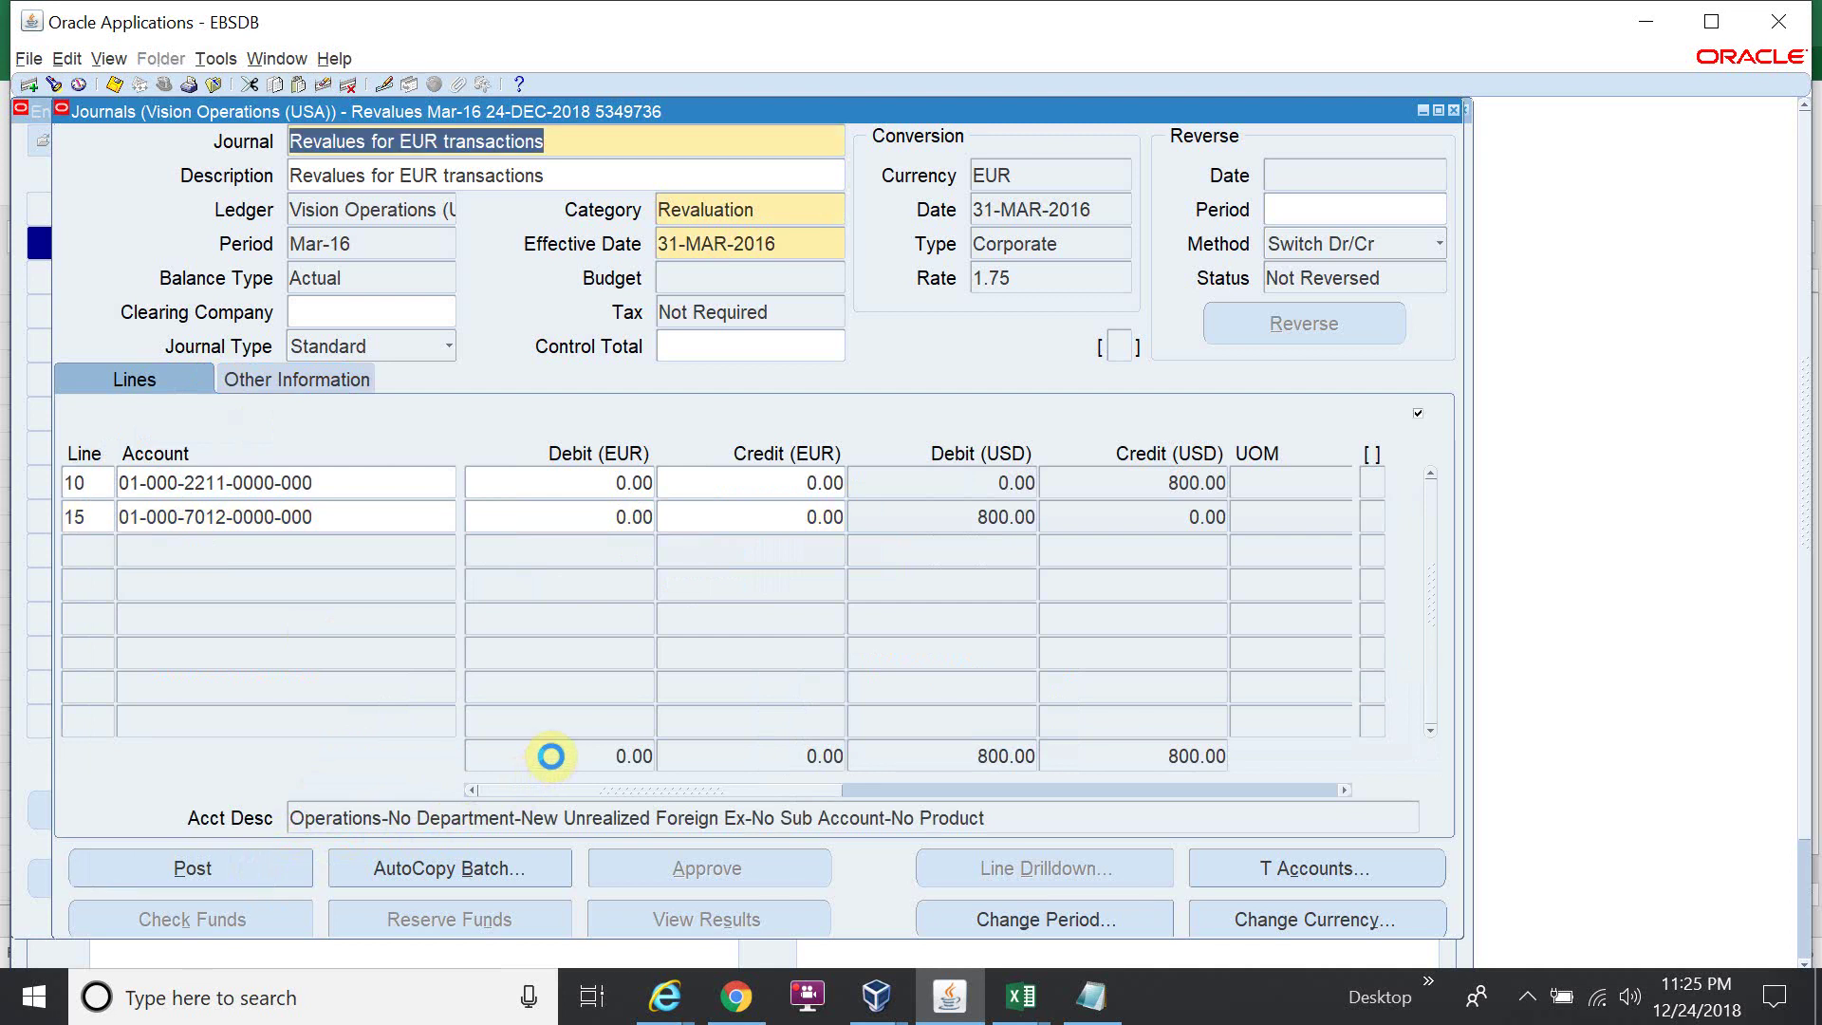
click(1049, 646)
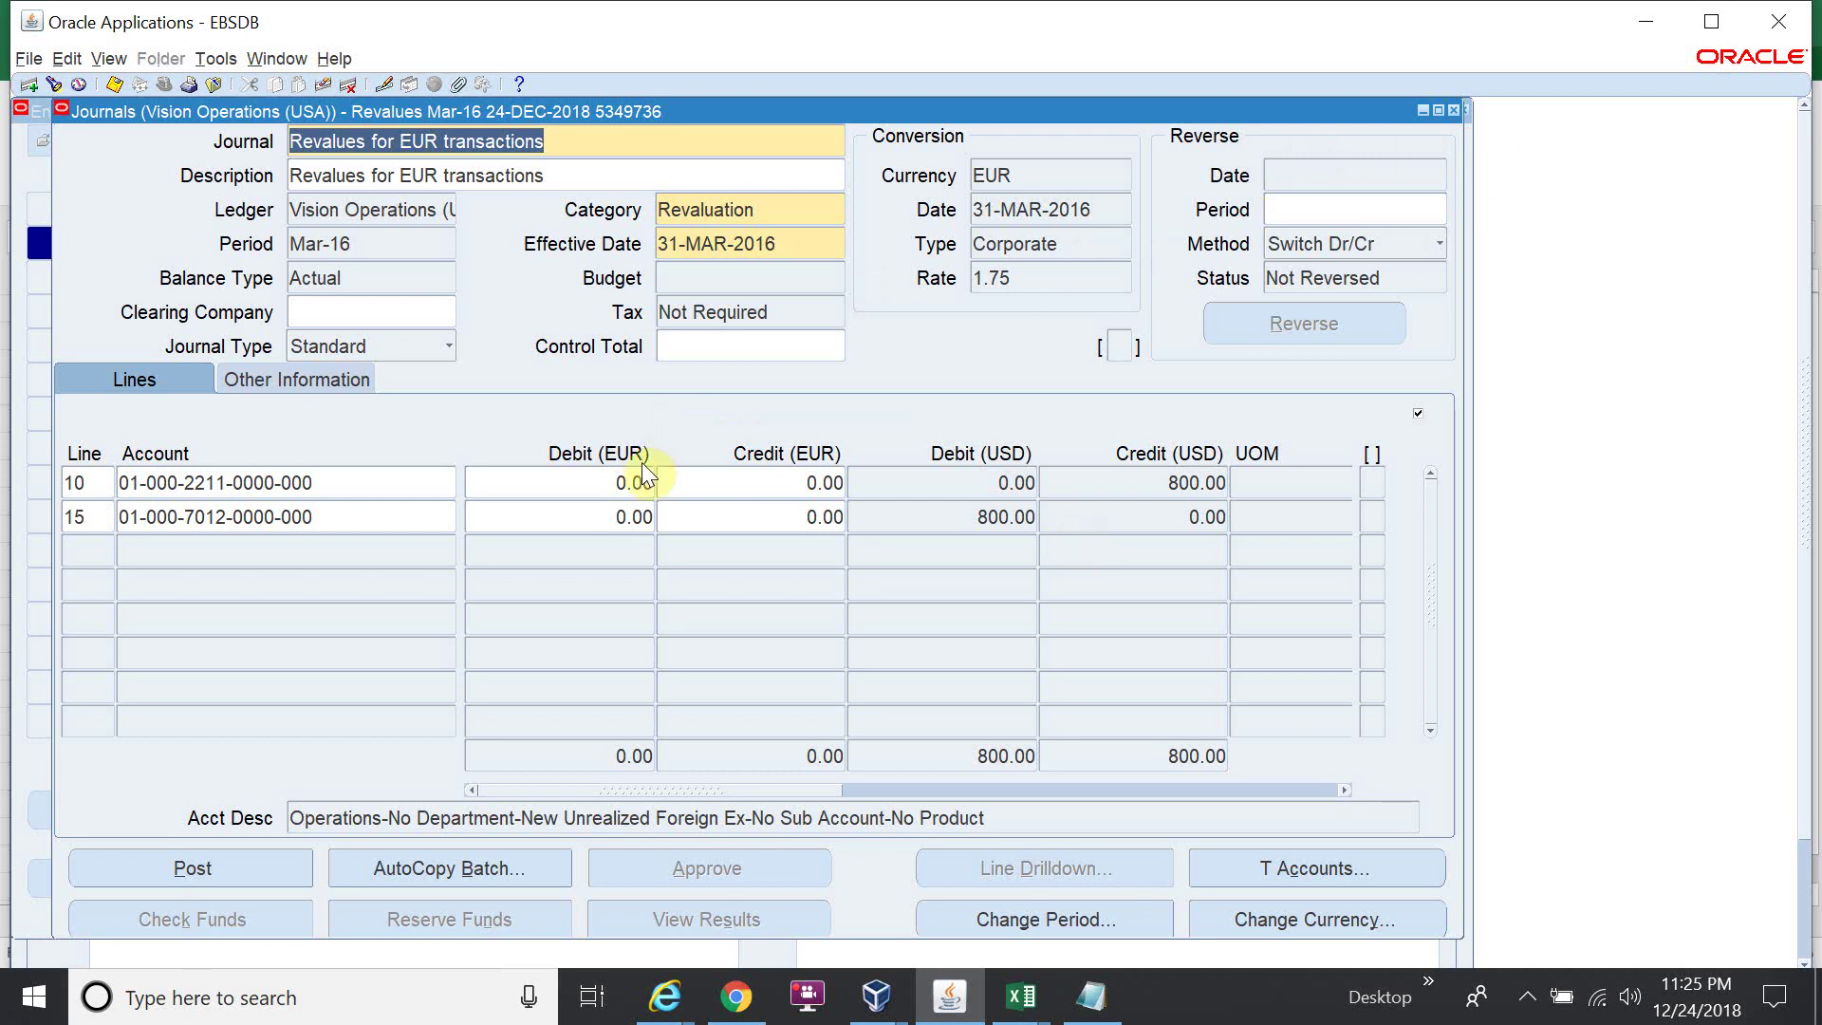
key(alt+v)
key(r)
key(Return)
click(201, 166)
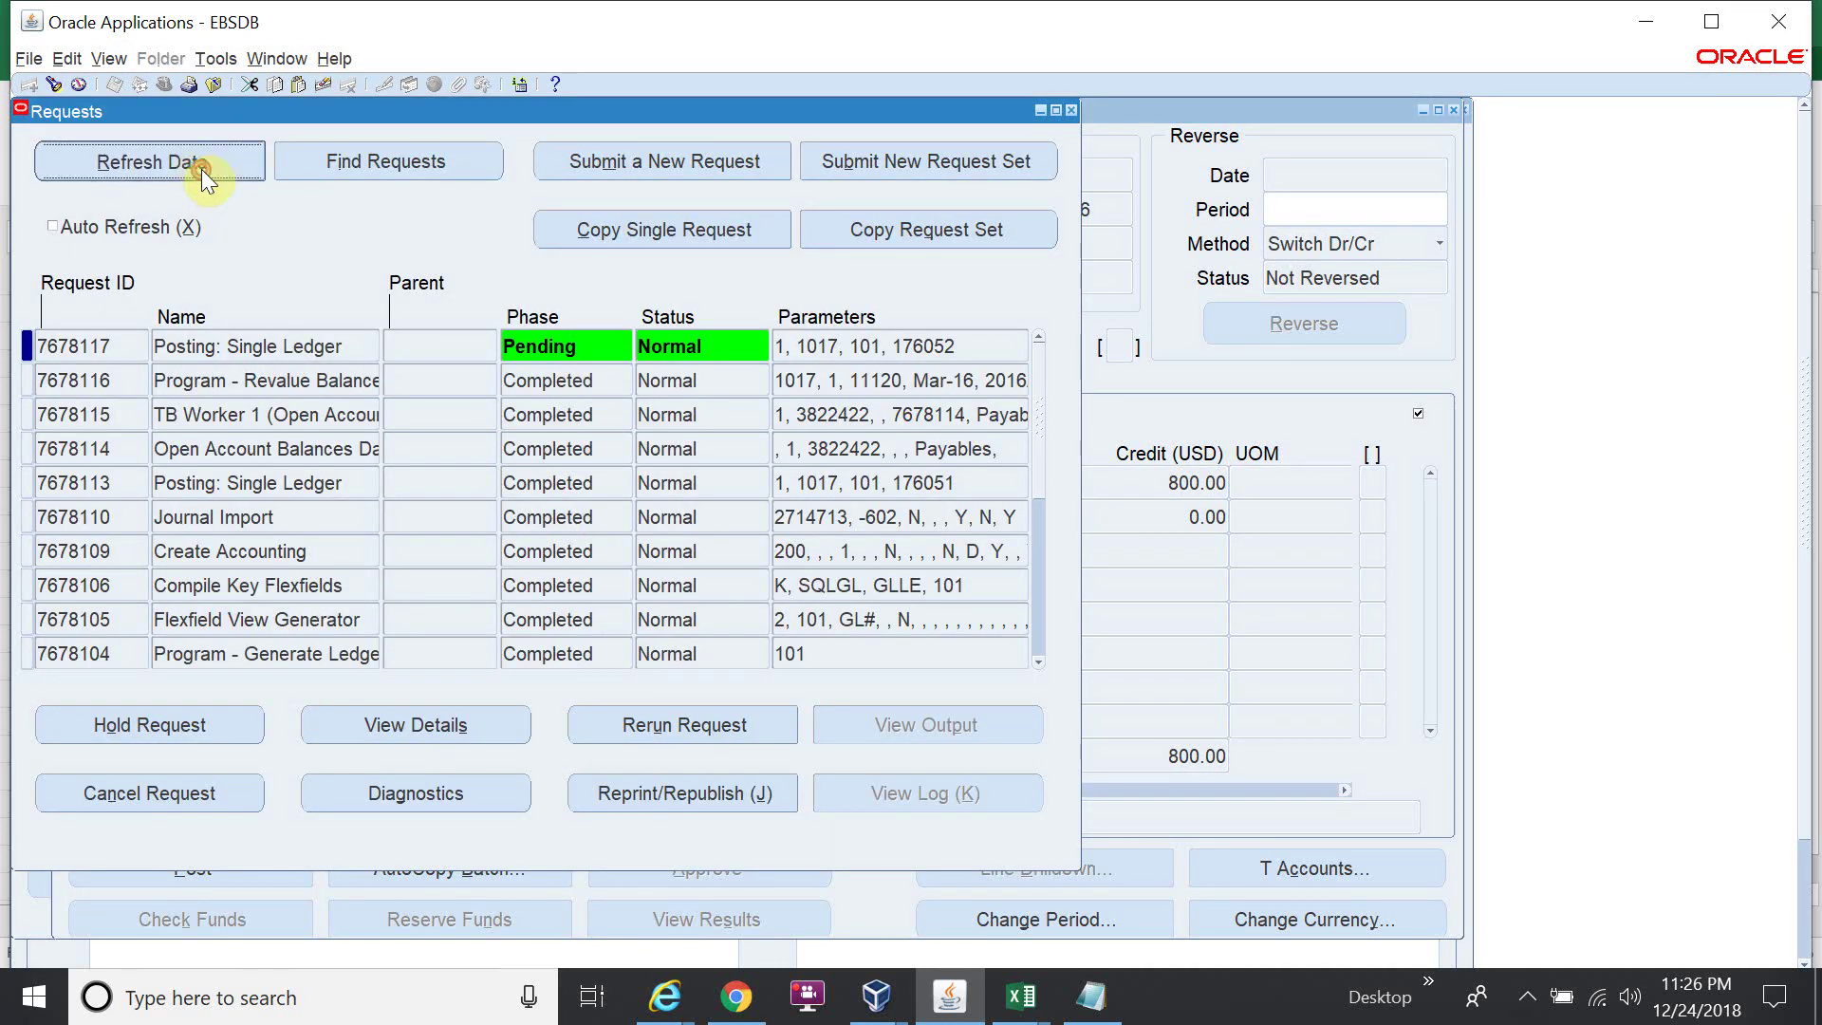
click(201, 171)
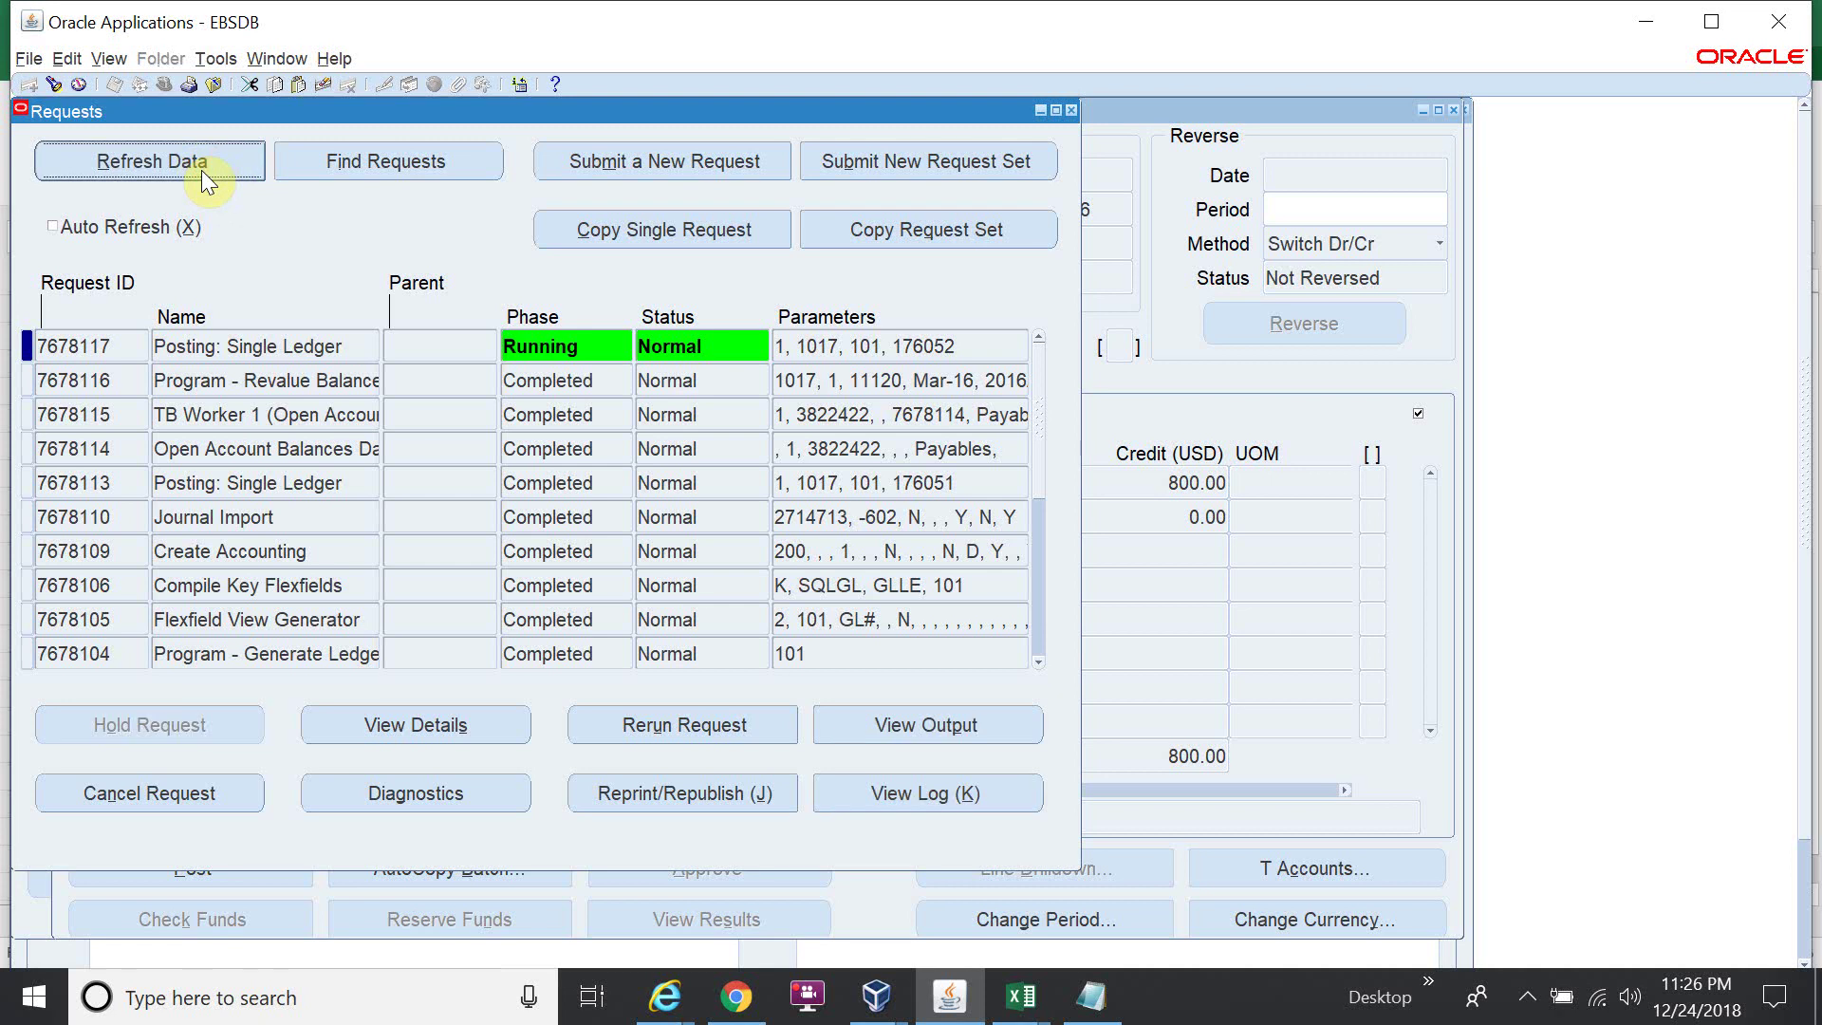
click(202, 169)
click(201, 169)
click(202, 168)
click(201, 168)
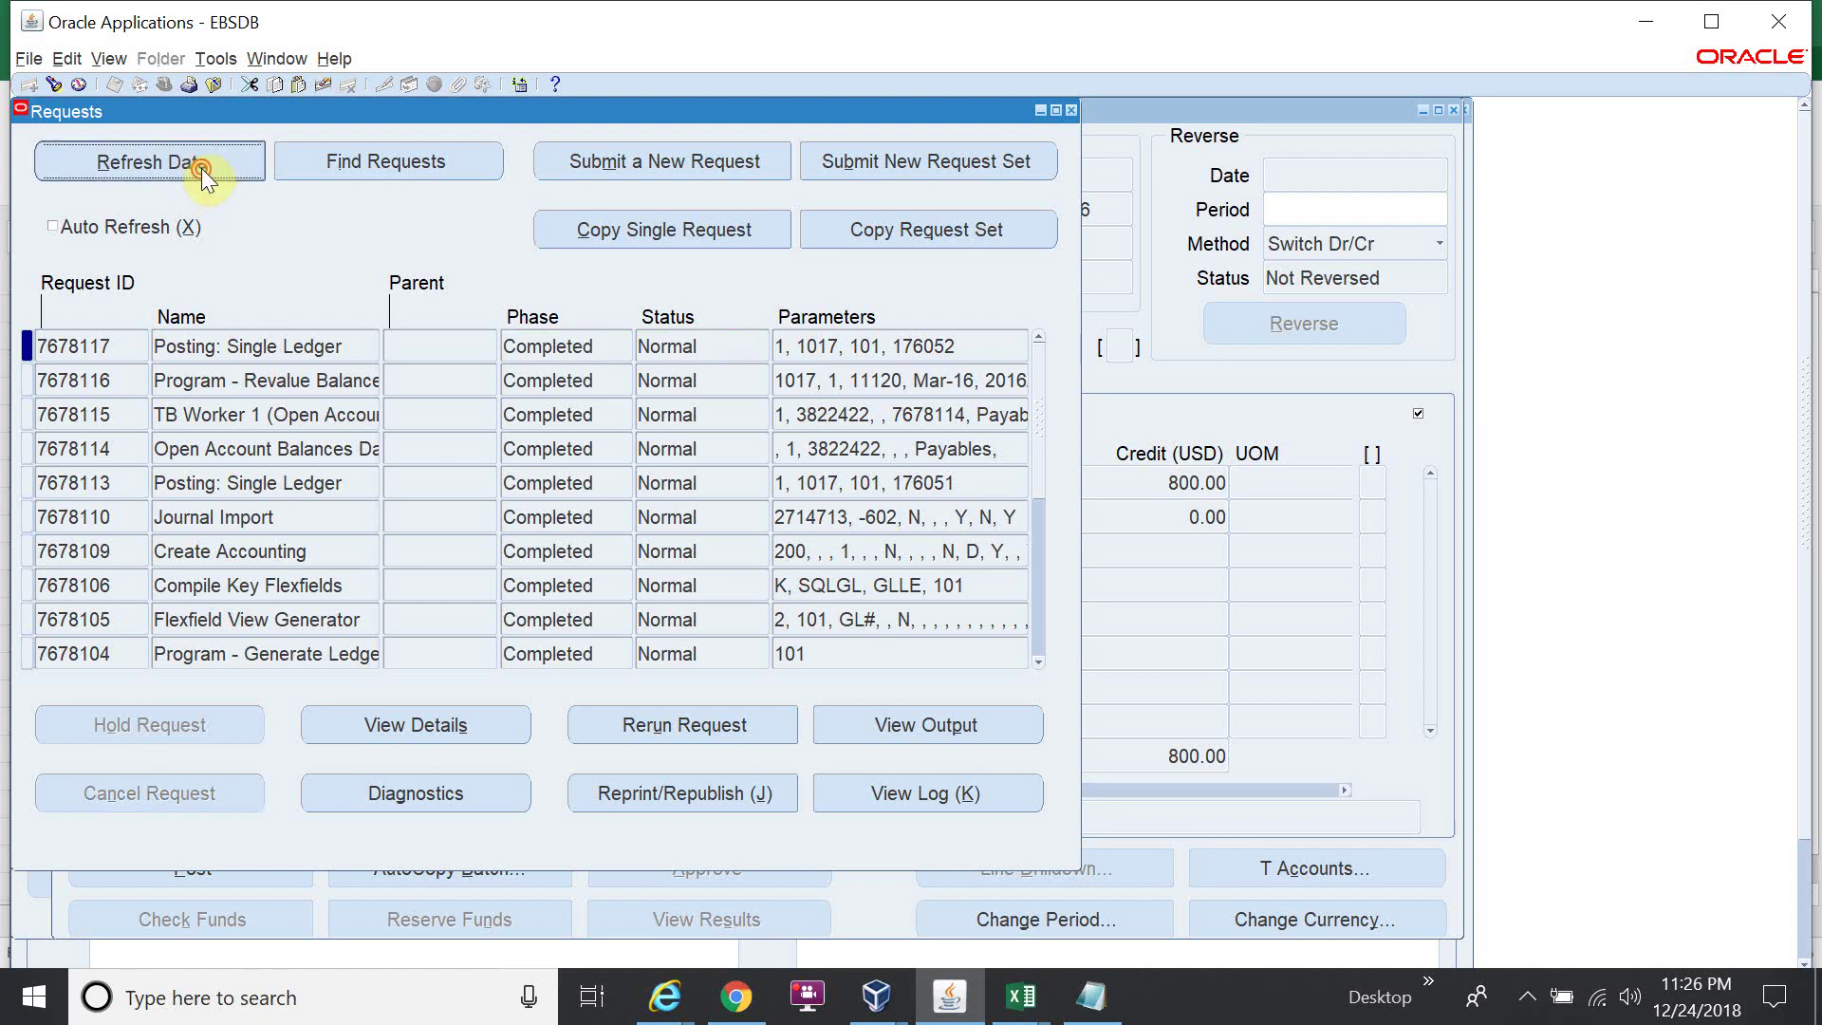
click(1070, 110)
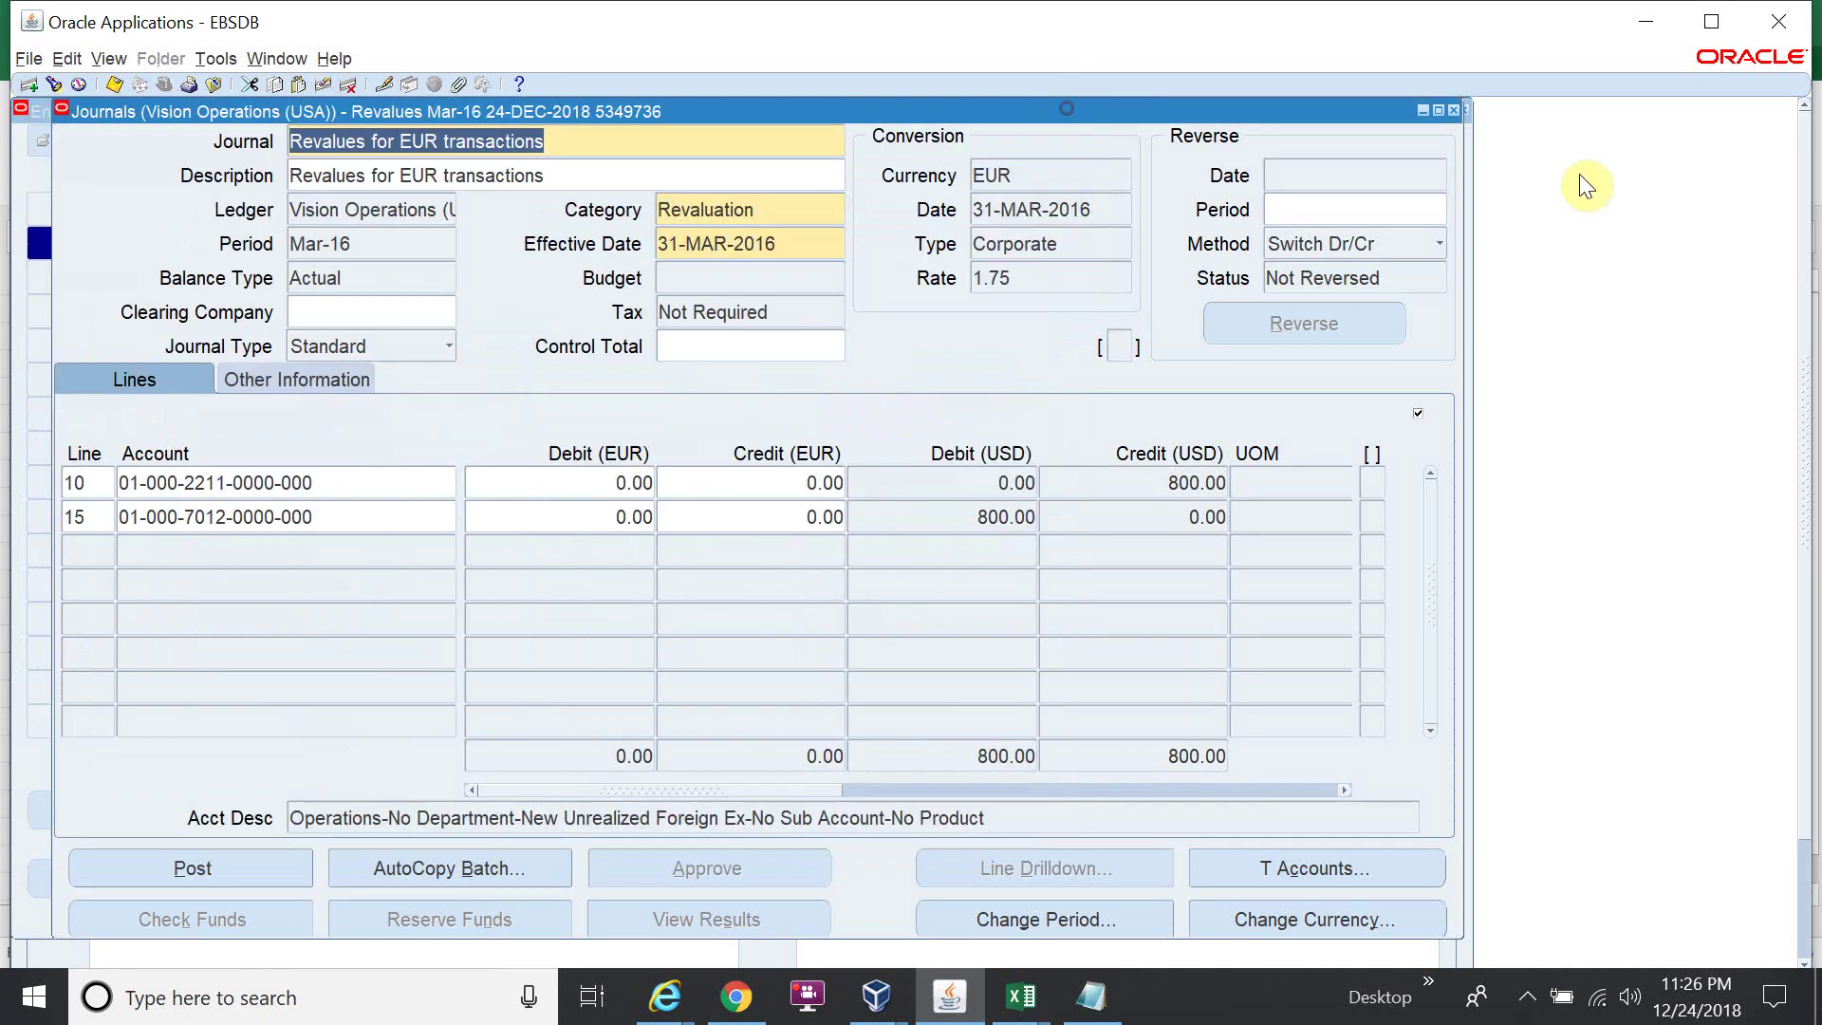
Search again for the Revalues for EUR transactions journals, and review the Mar-16 journal's batch status, lines and effective date
click(1457, 111)
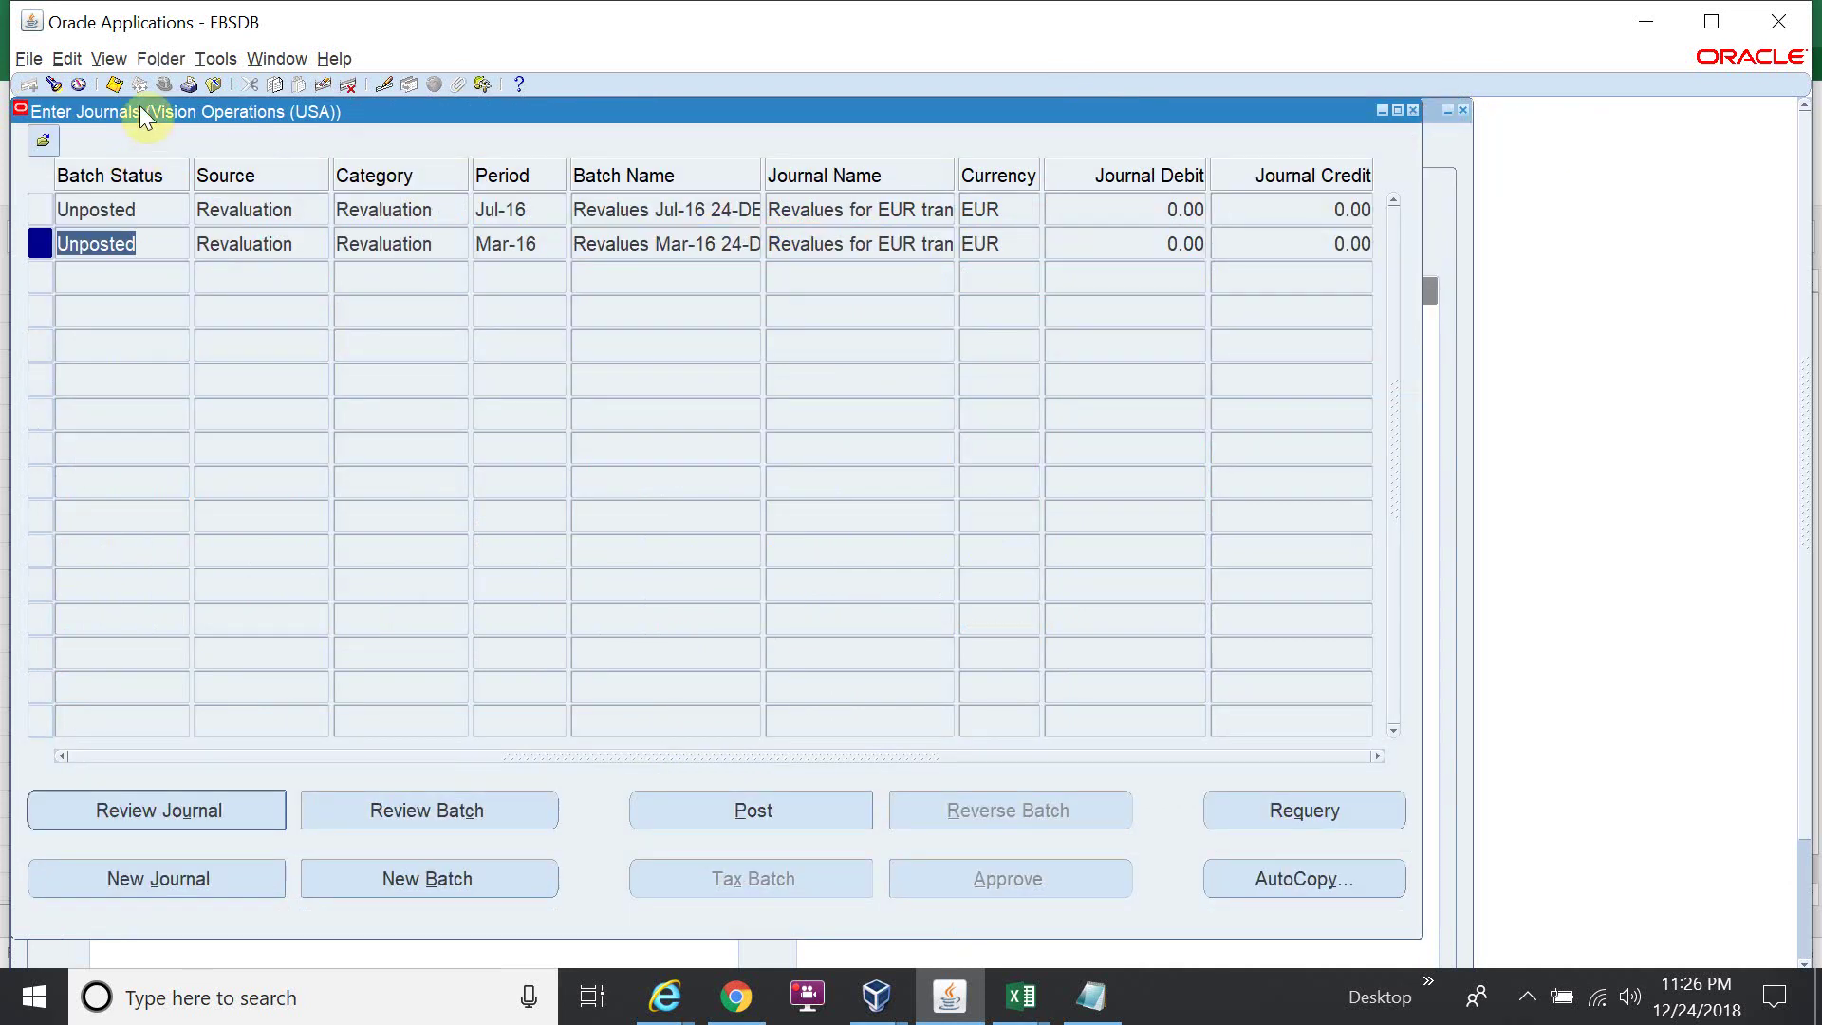
click(76, 84)
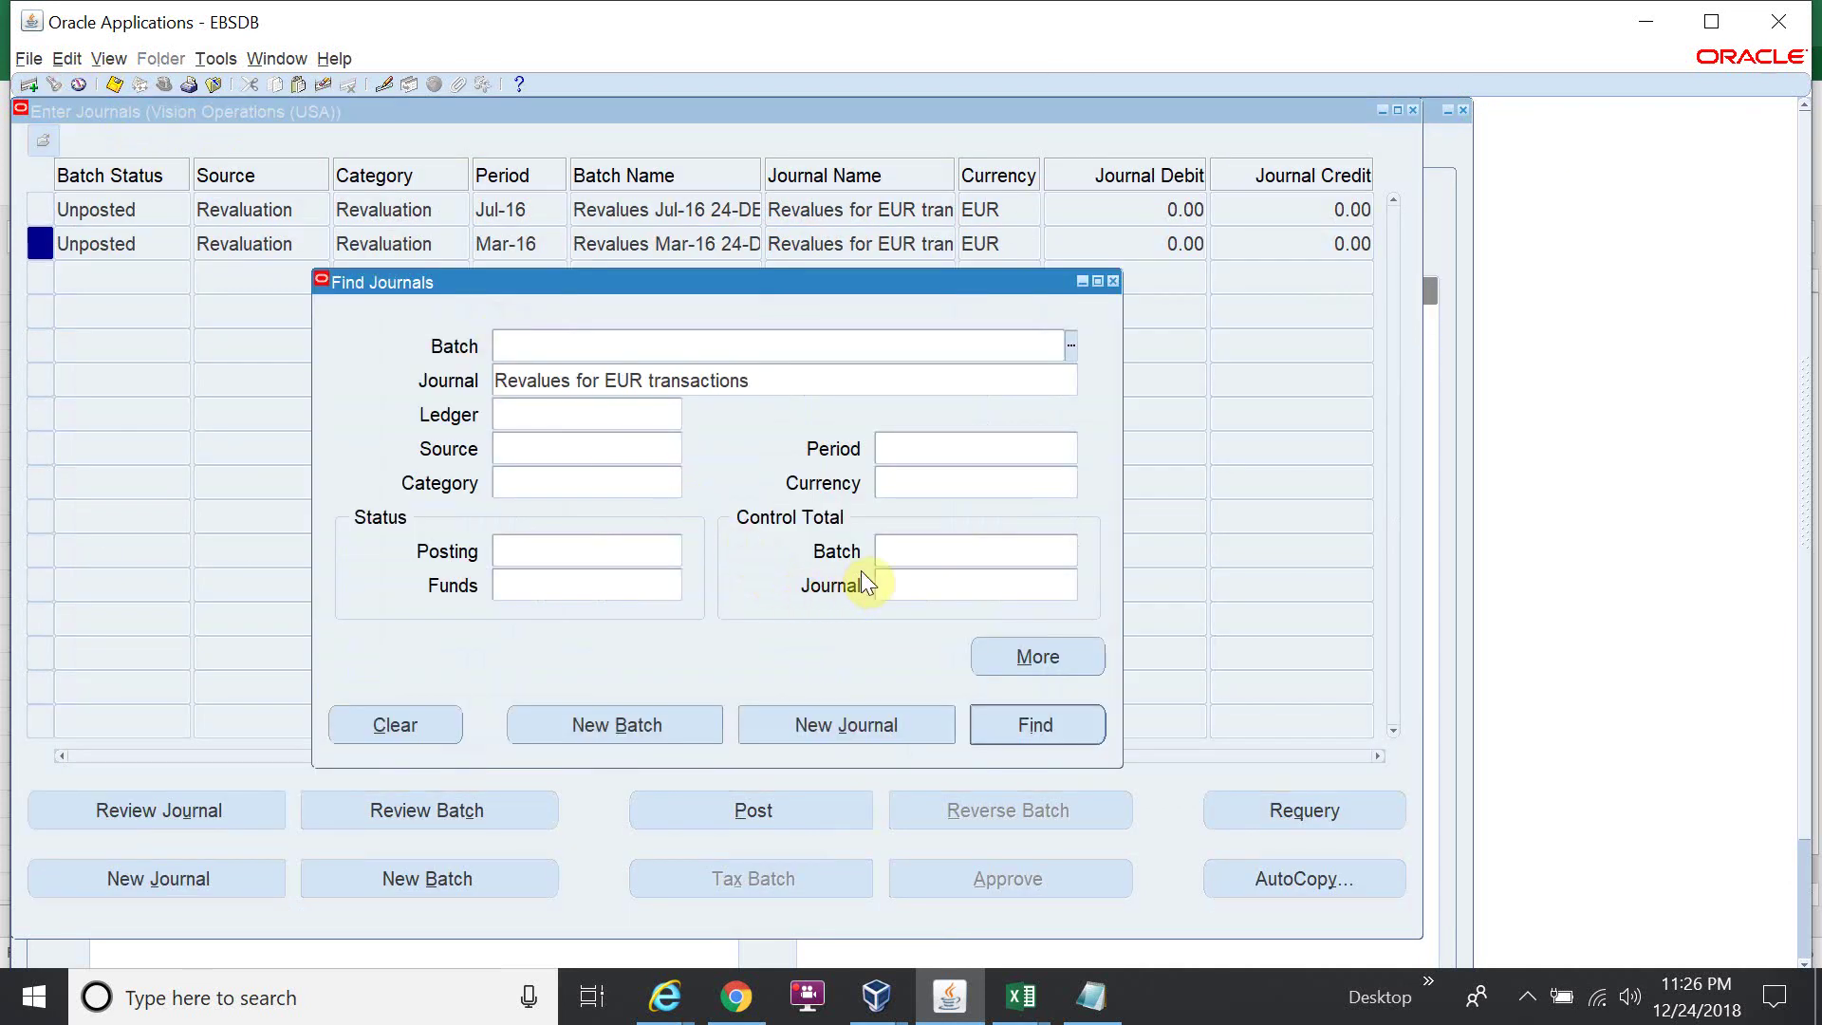
click(1030, 725)
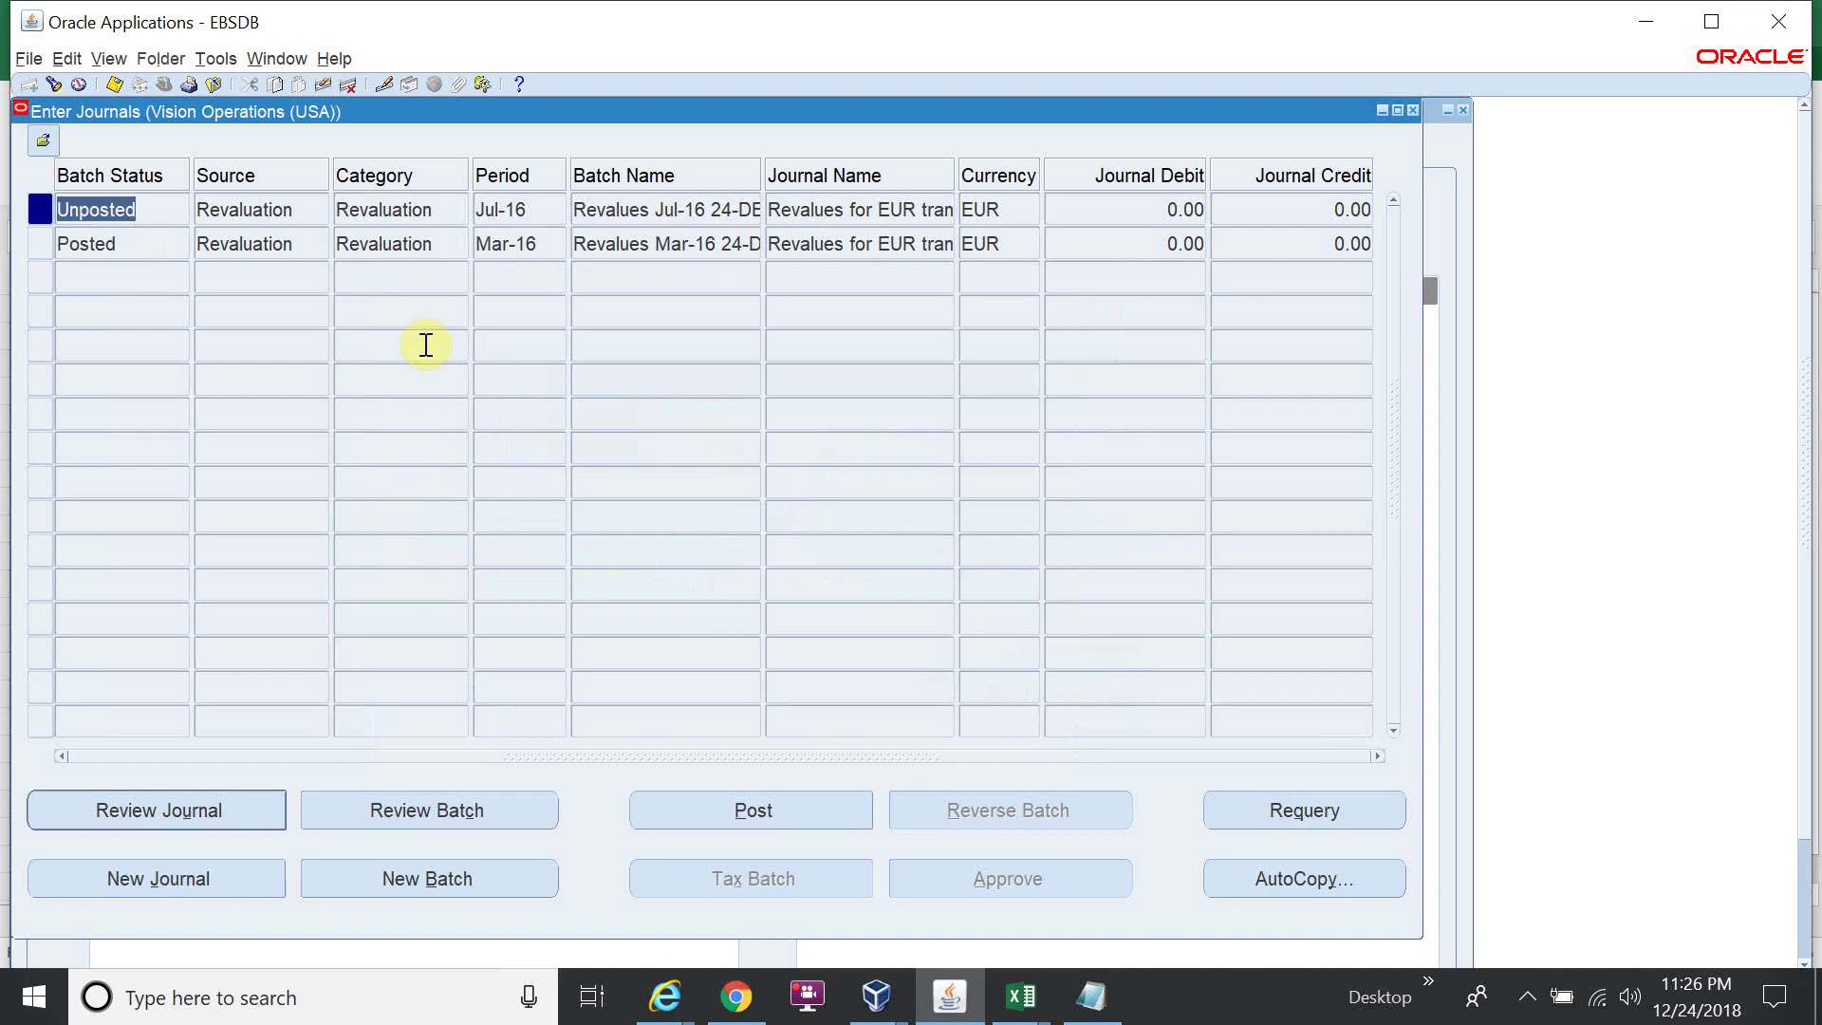
click(167, 249)
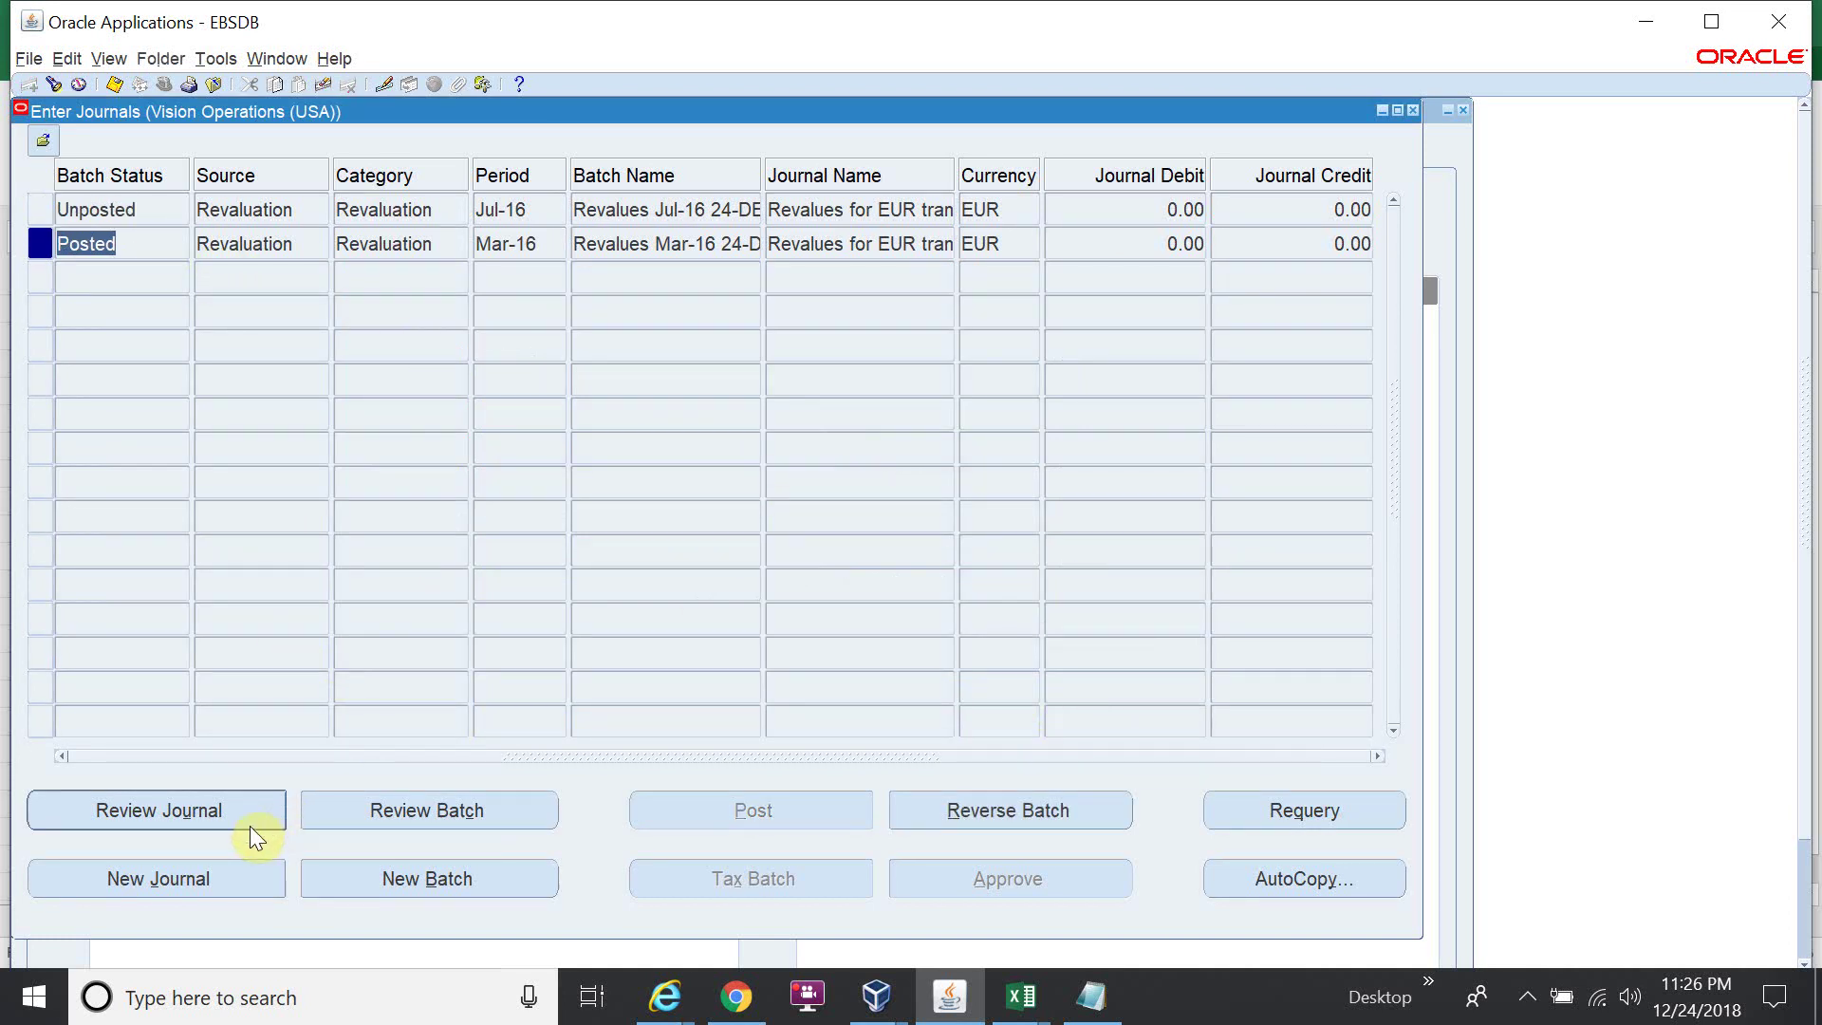
click(160, 809)
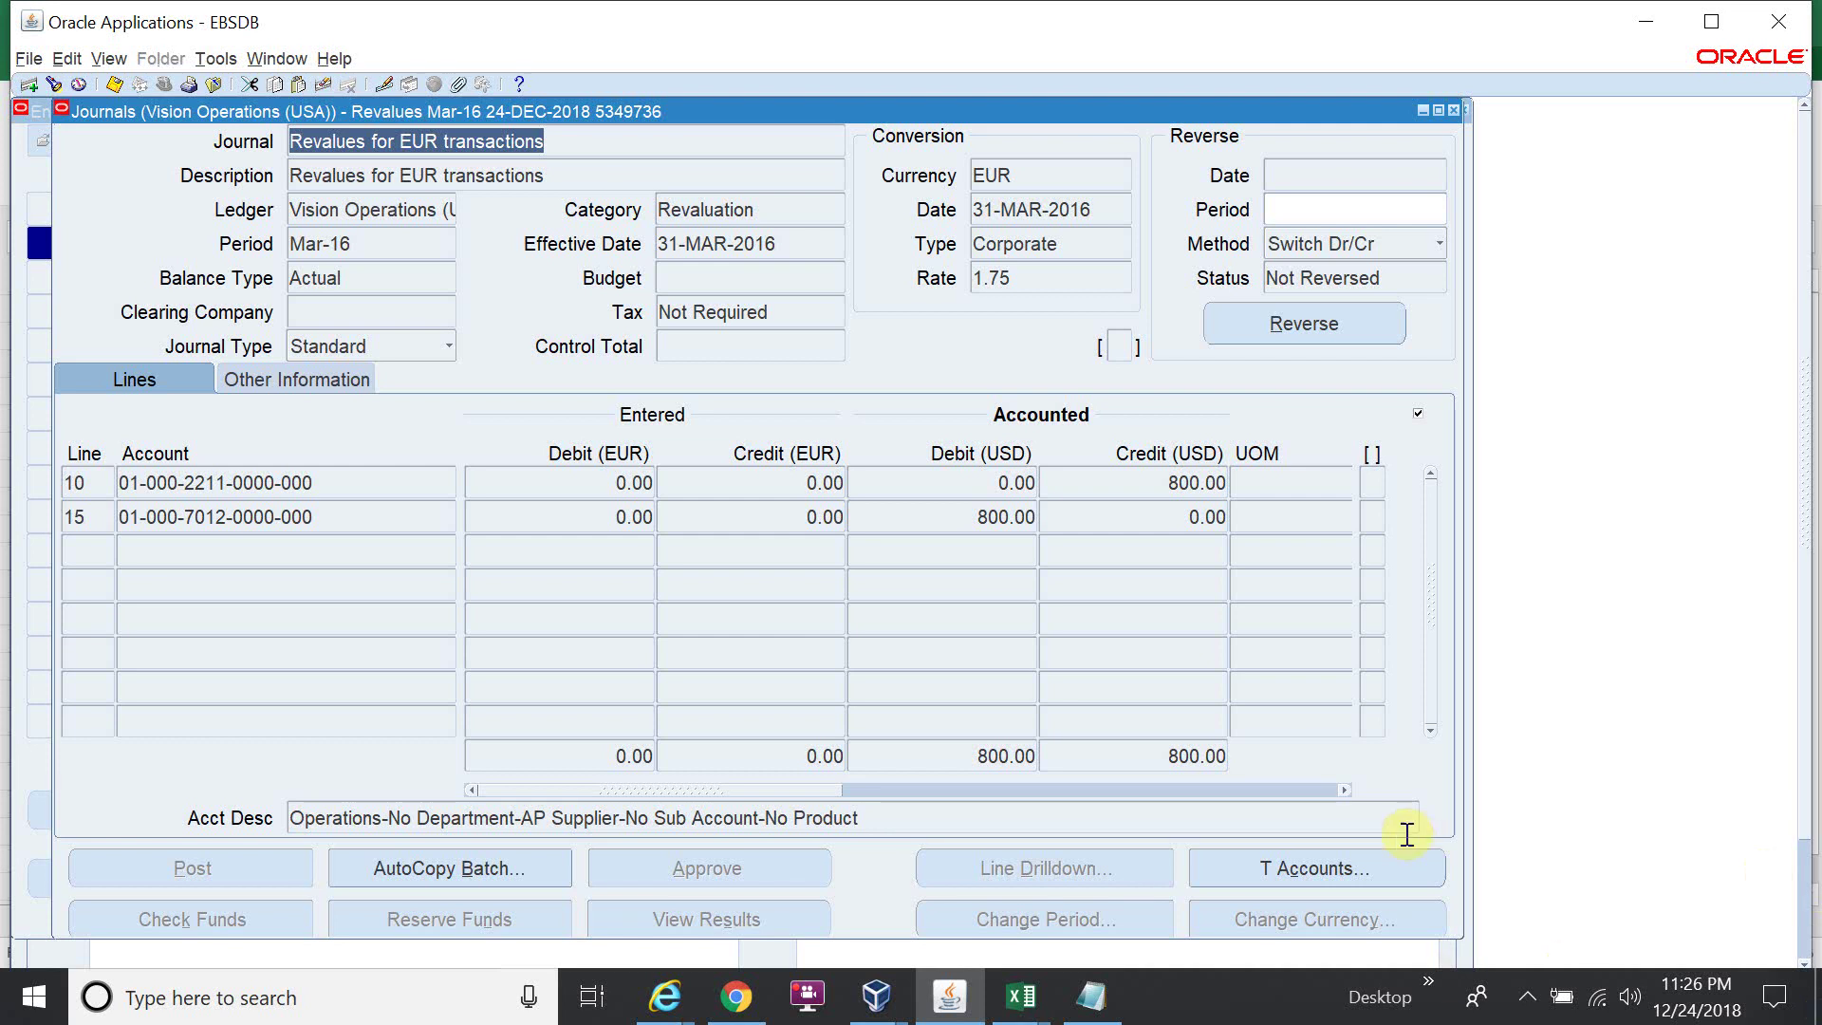
drag(733, 243, 659, 244)
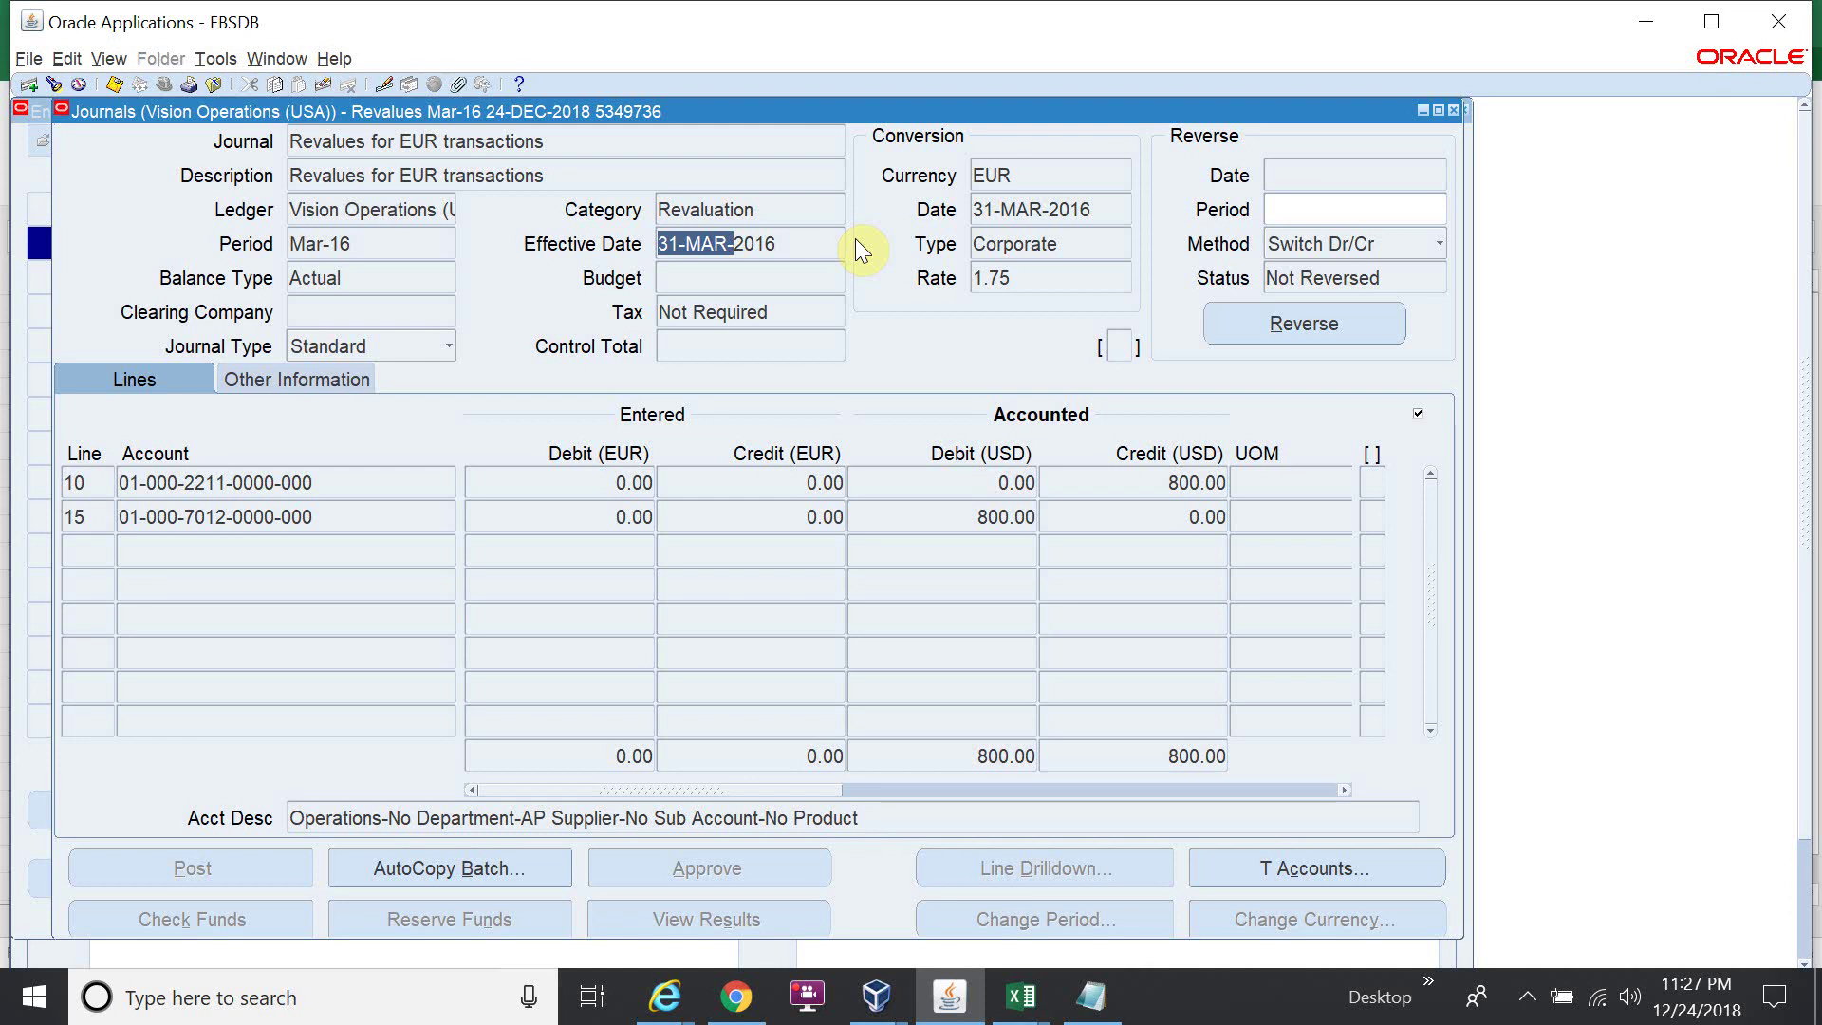
click(807, 996)
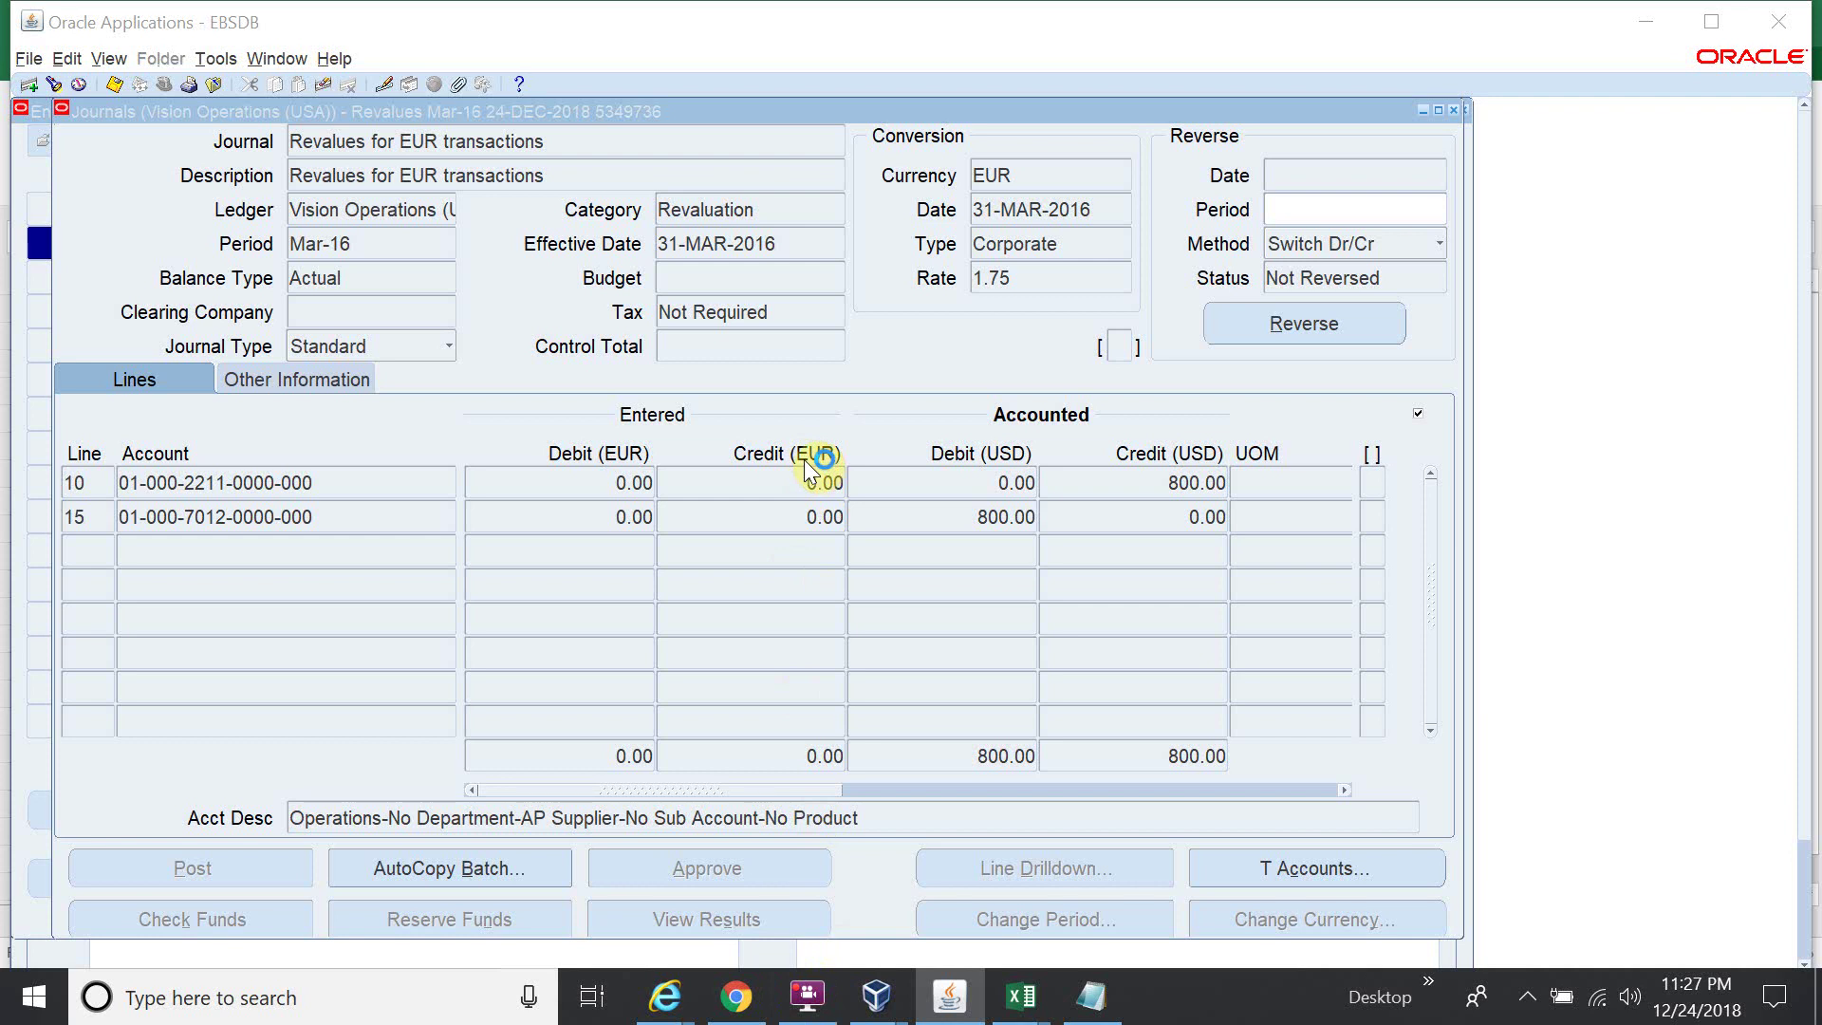